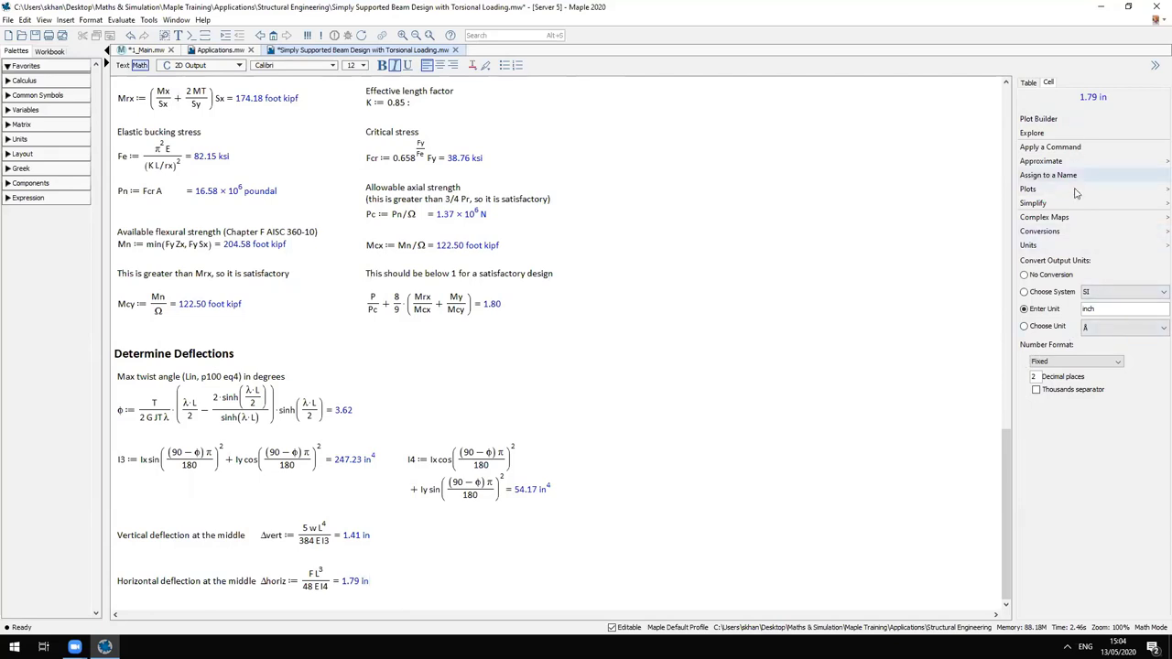
Change the horizontal midspan deflection's unit from inches to ft, then to m (0.05 m)
left_click(1095, 329)
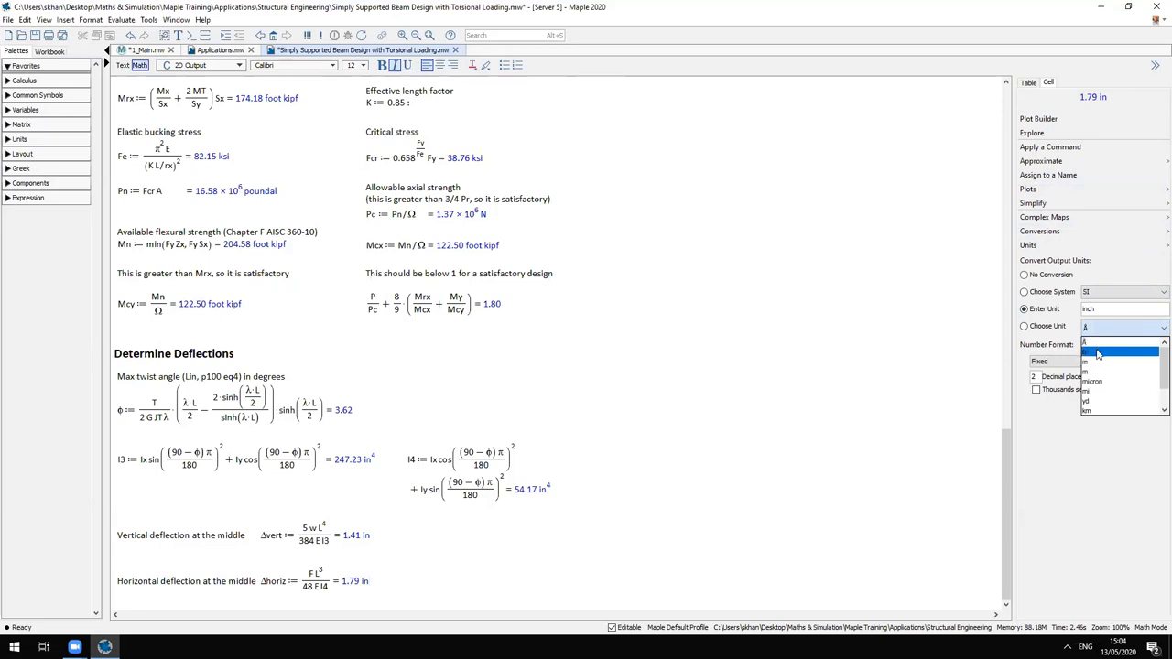
left_click(1098, 354)
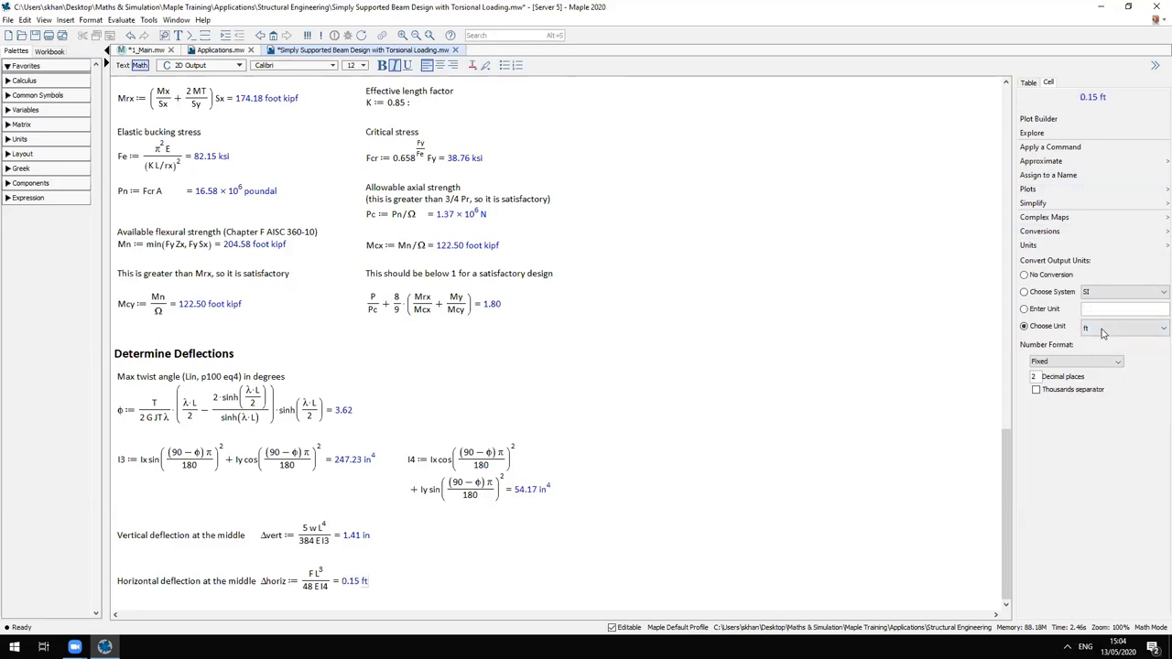
left_click(1099, 329)
left_click(1105, 364)
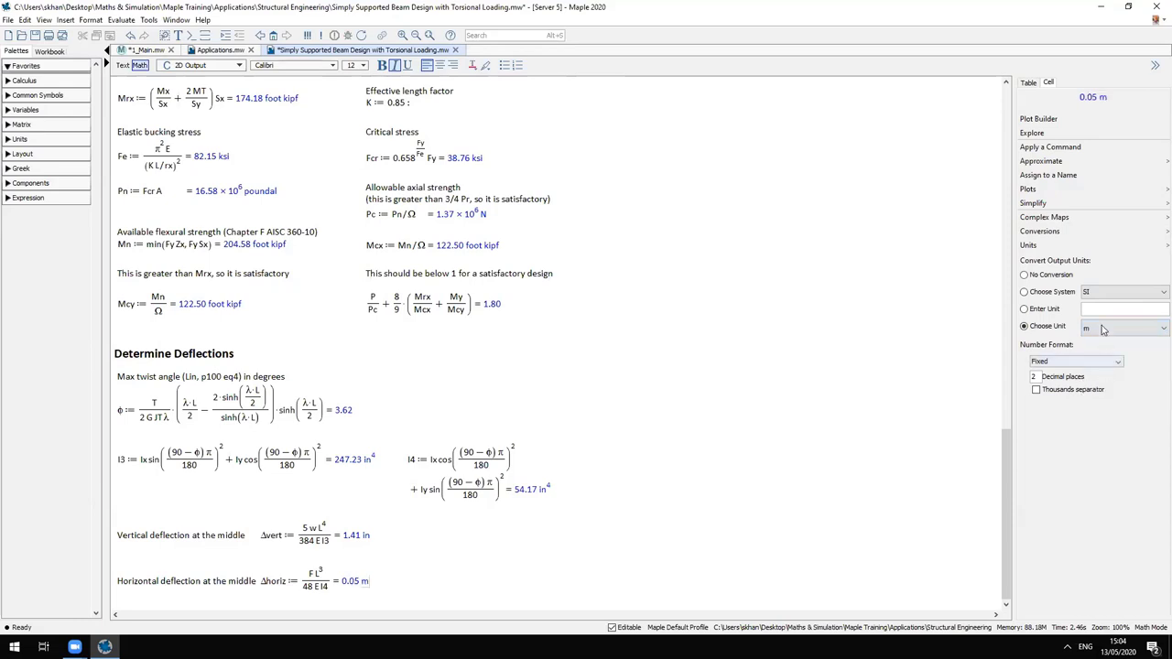
left_click(1100, 330)
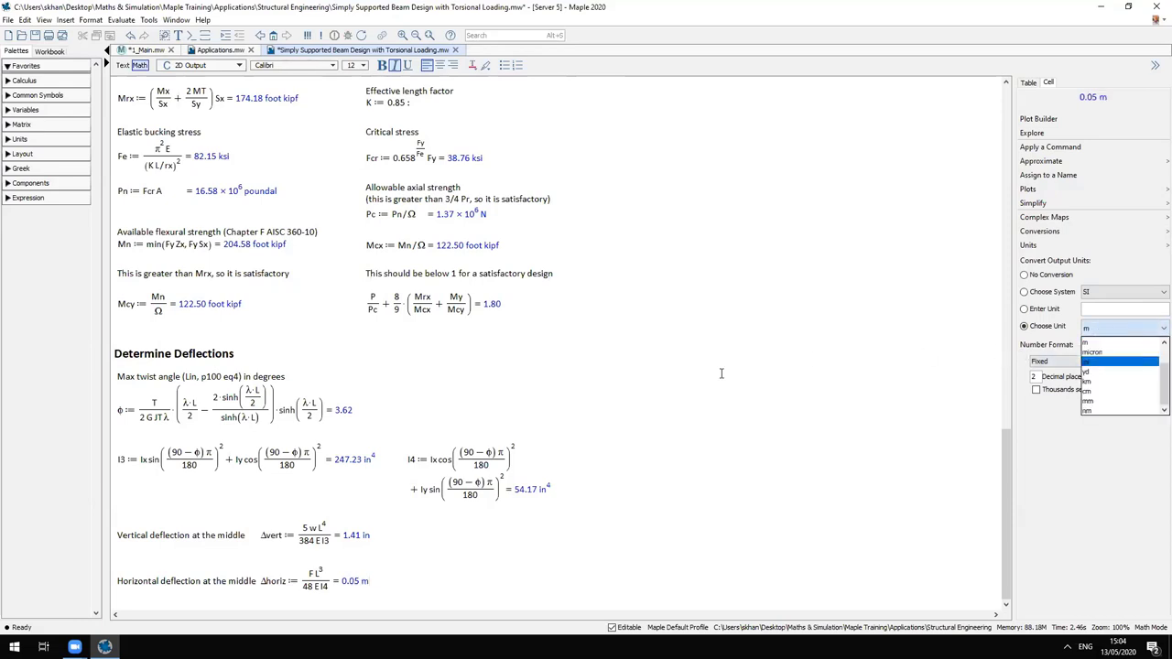
left_click(566, 562)
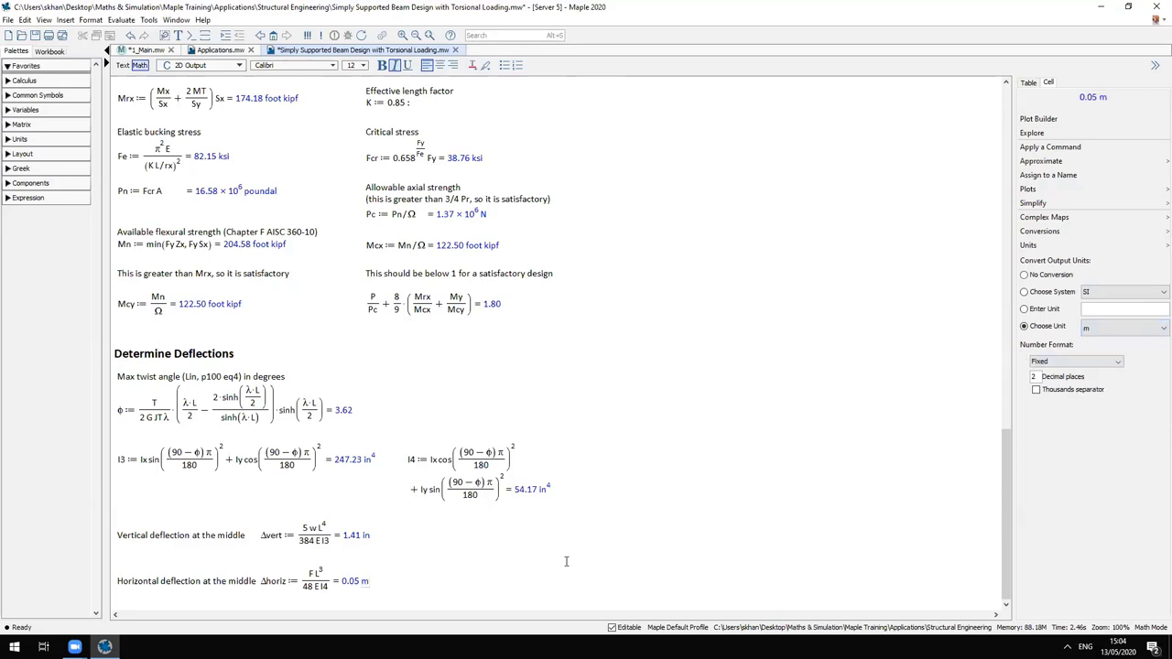
Select the Mcx result, then return to the top of the worksheet
left_click(376, 248)
left_click(511, 240)
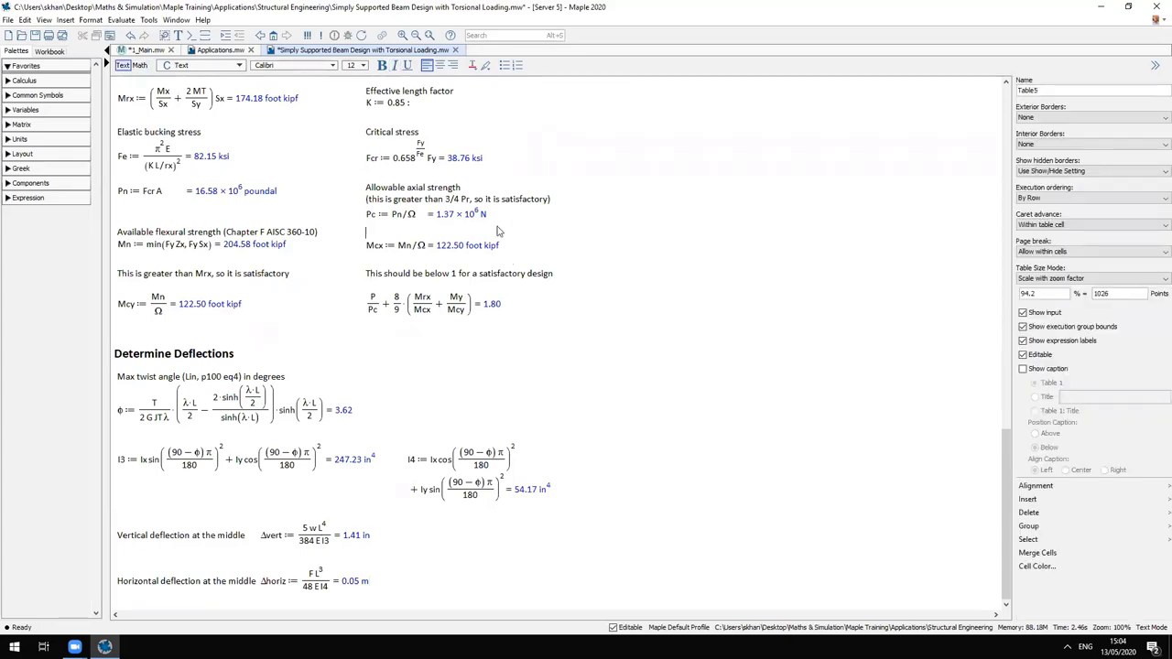
scroll(355, 222, "up", 5)
scroll(355, 223, "up", 12)
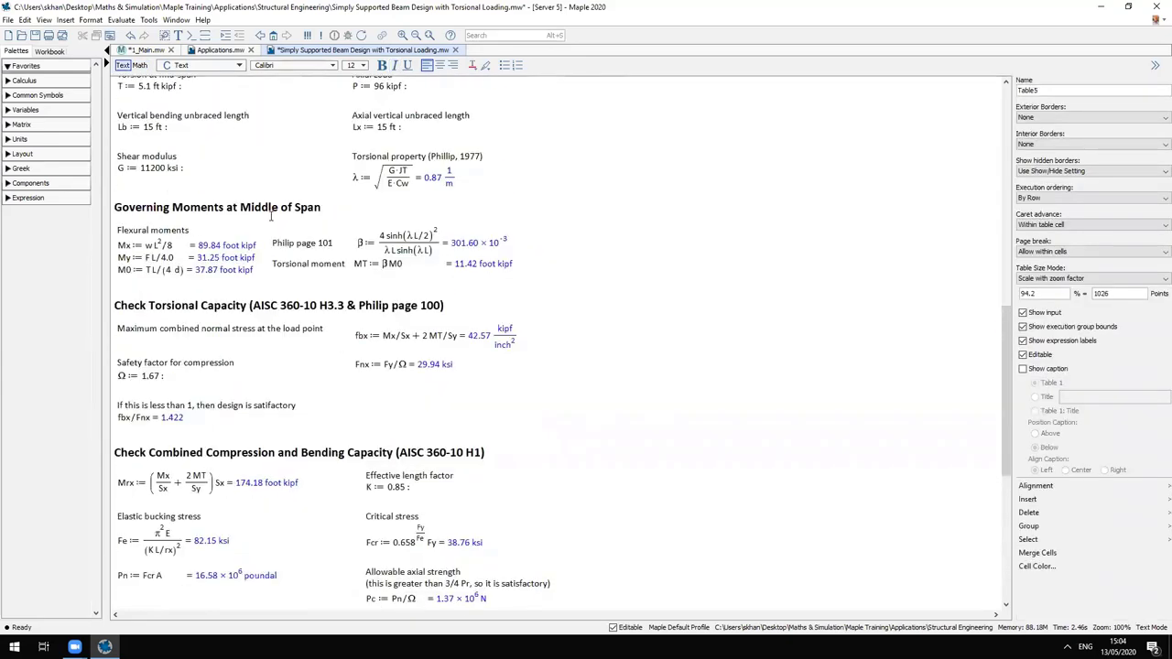
scroll(449, 432, "up", 3)
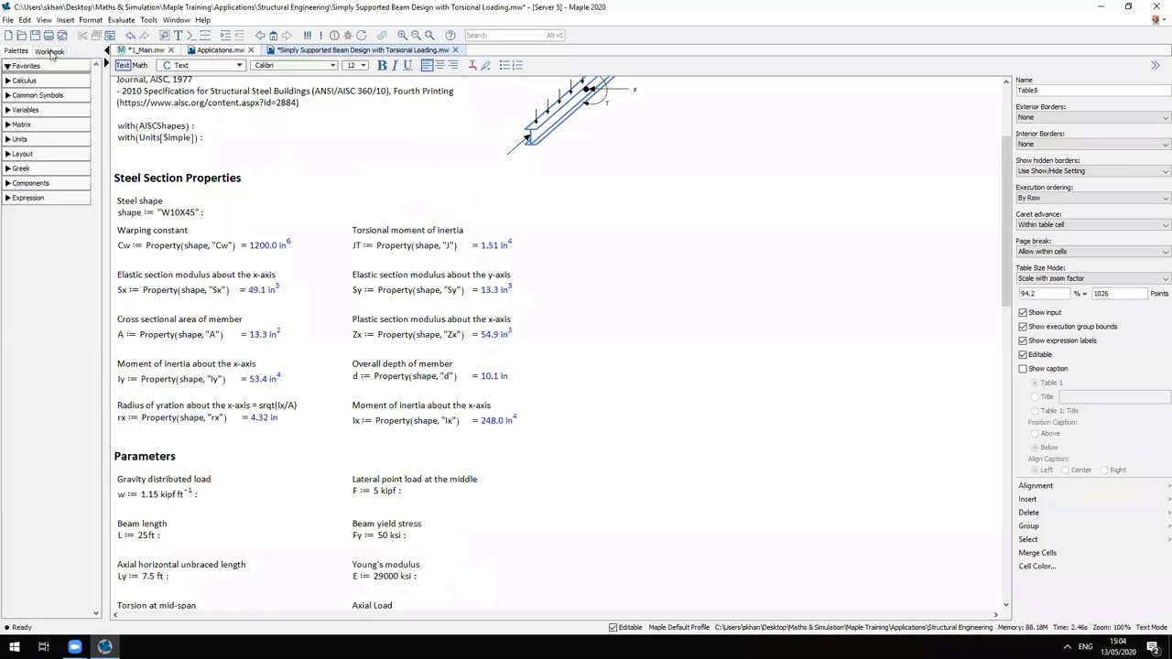
left_click(8, 20)
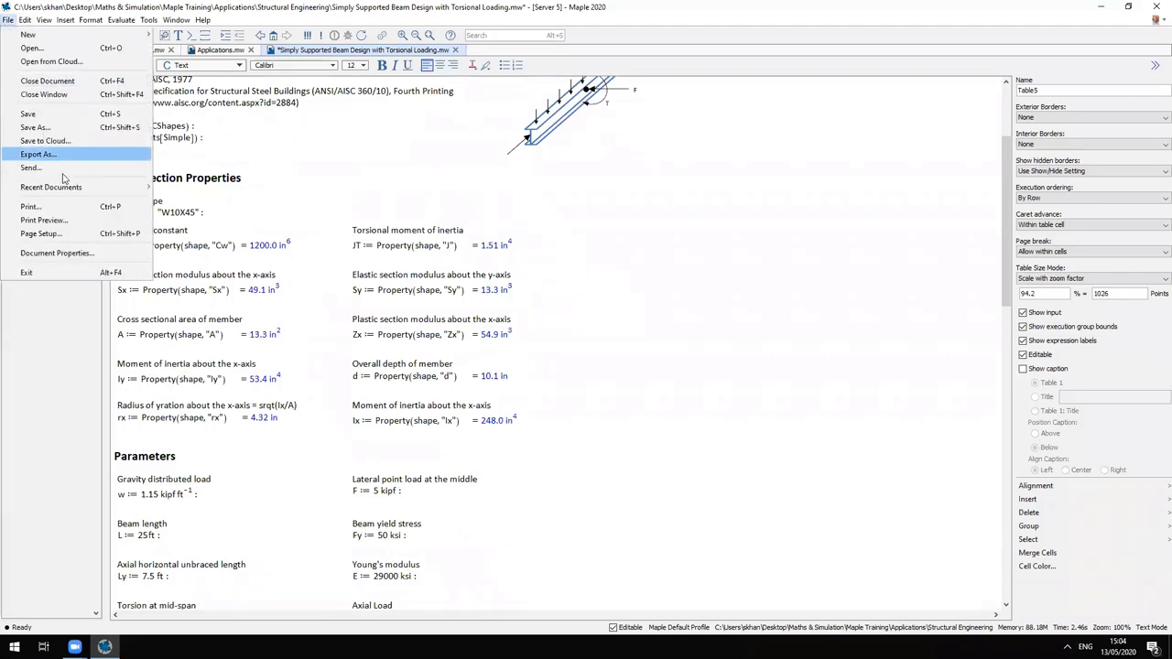
left_click(82, 222)
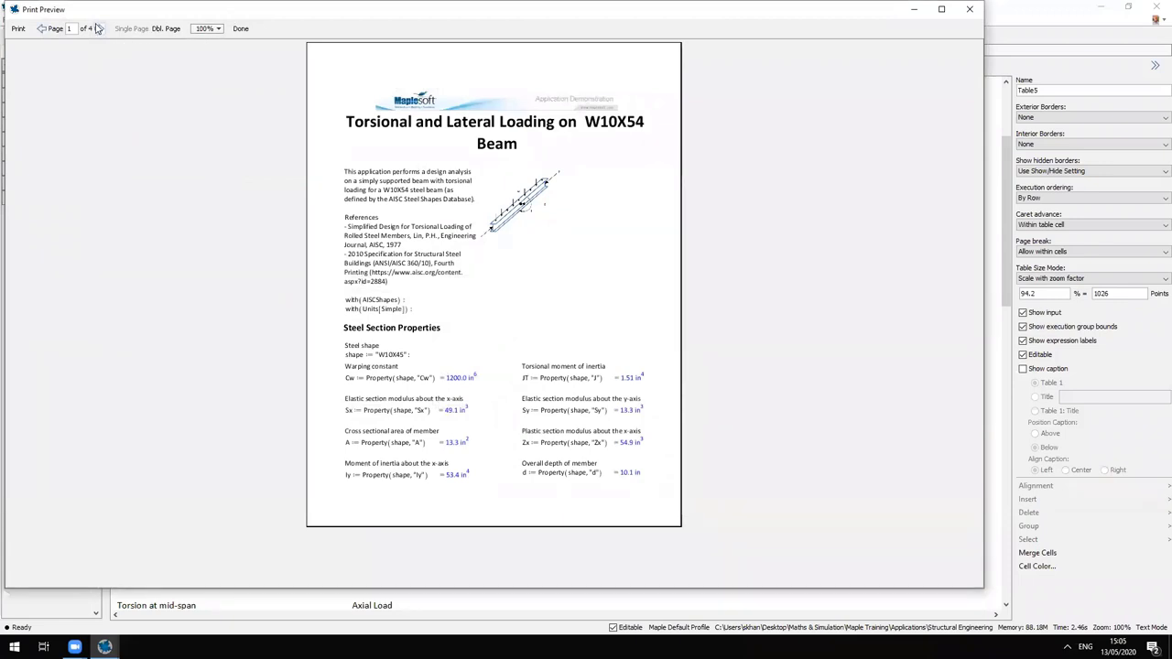
left_click(99, 29)
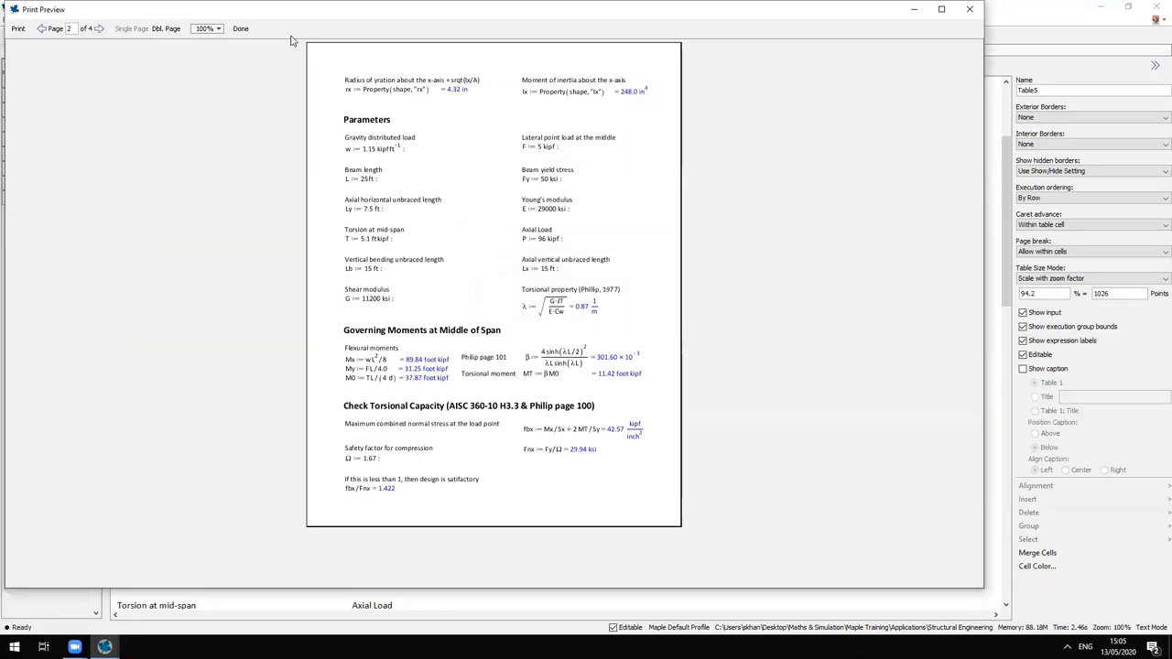
left_click(241, 28)
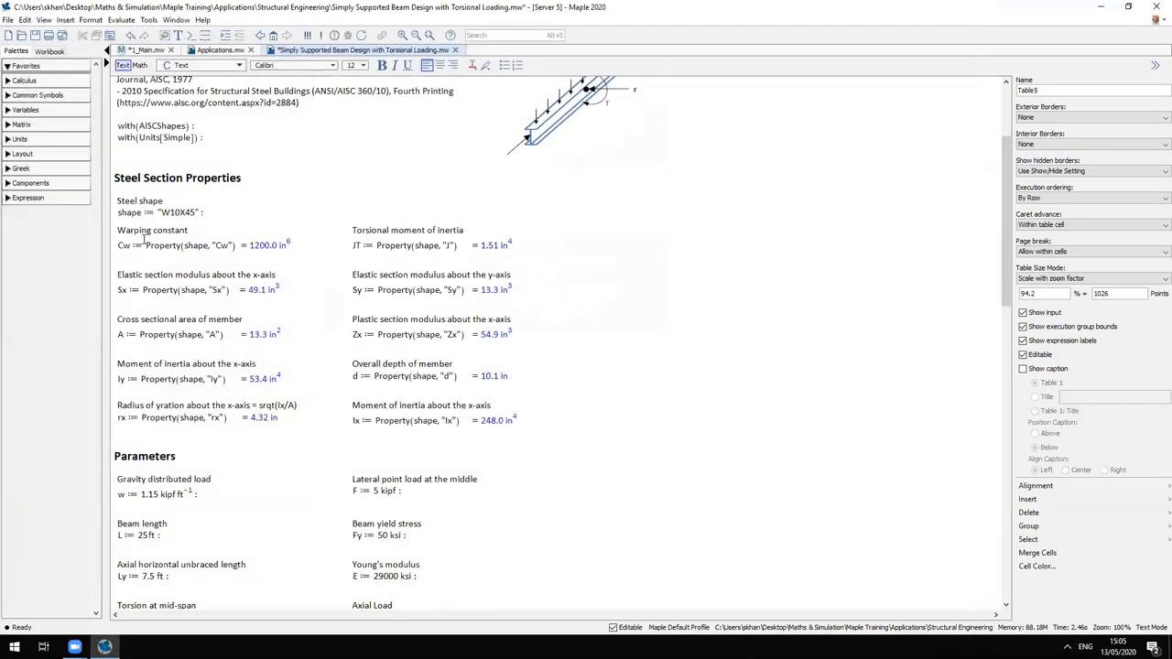
Review the beam design worksheet, then close its tab and decline to save changes
scroll(540, 216, "up", 3)
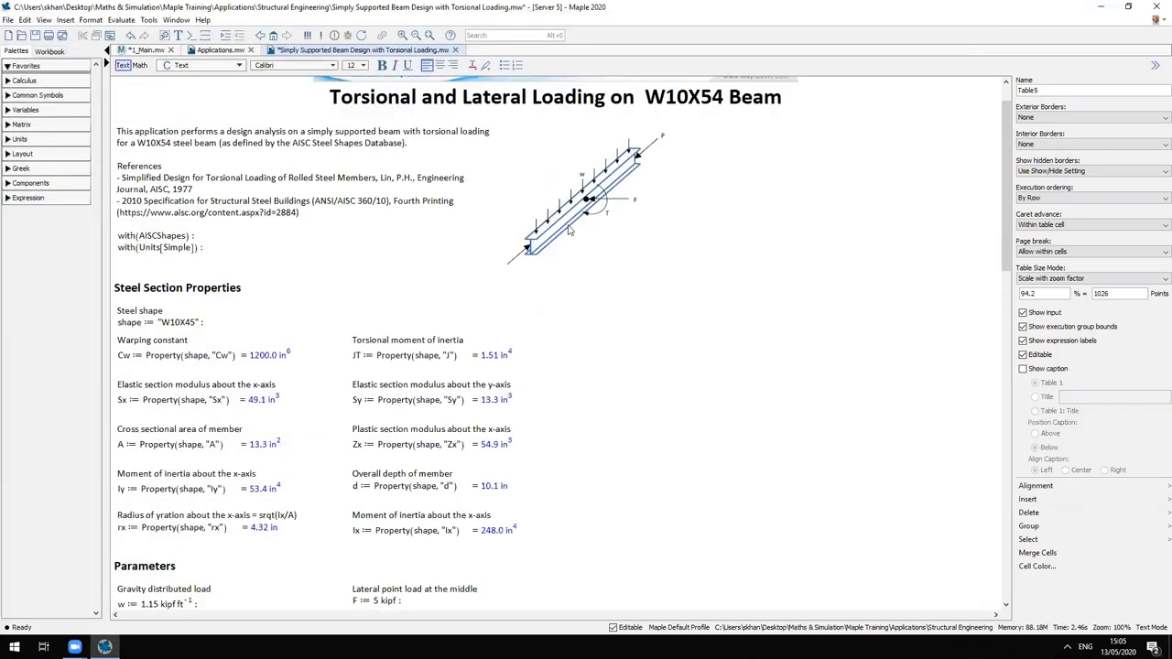
left_click(569, 231)
scroll(569, 231, "up", 1)
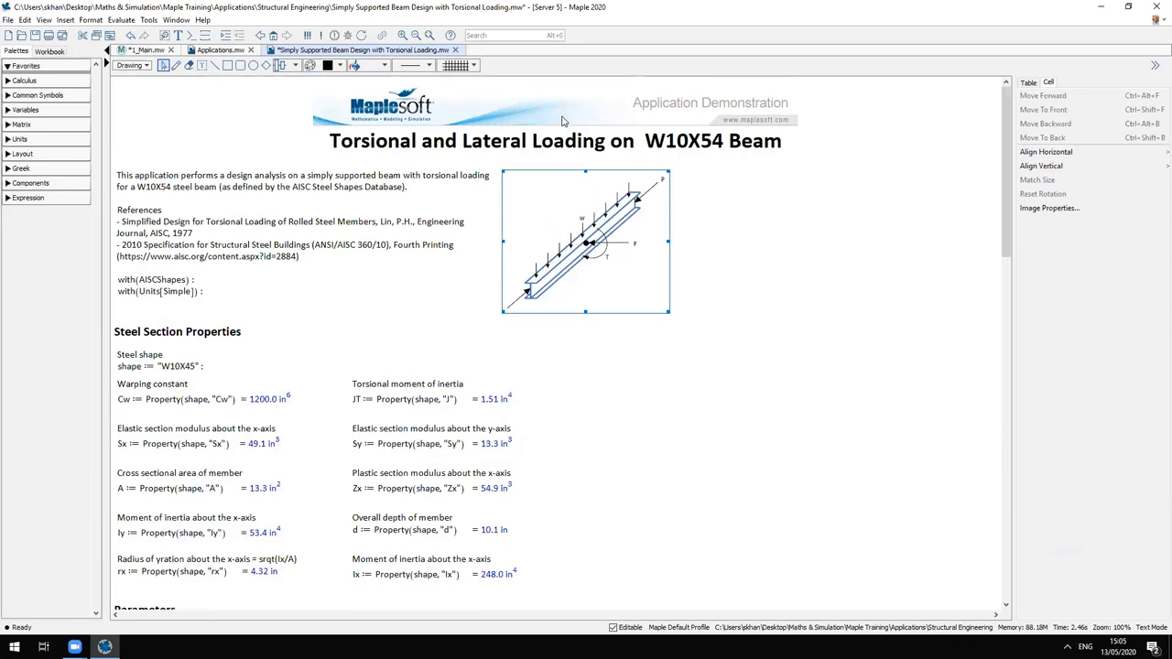
scroll(788, 453, "down", 5)
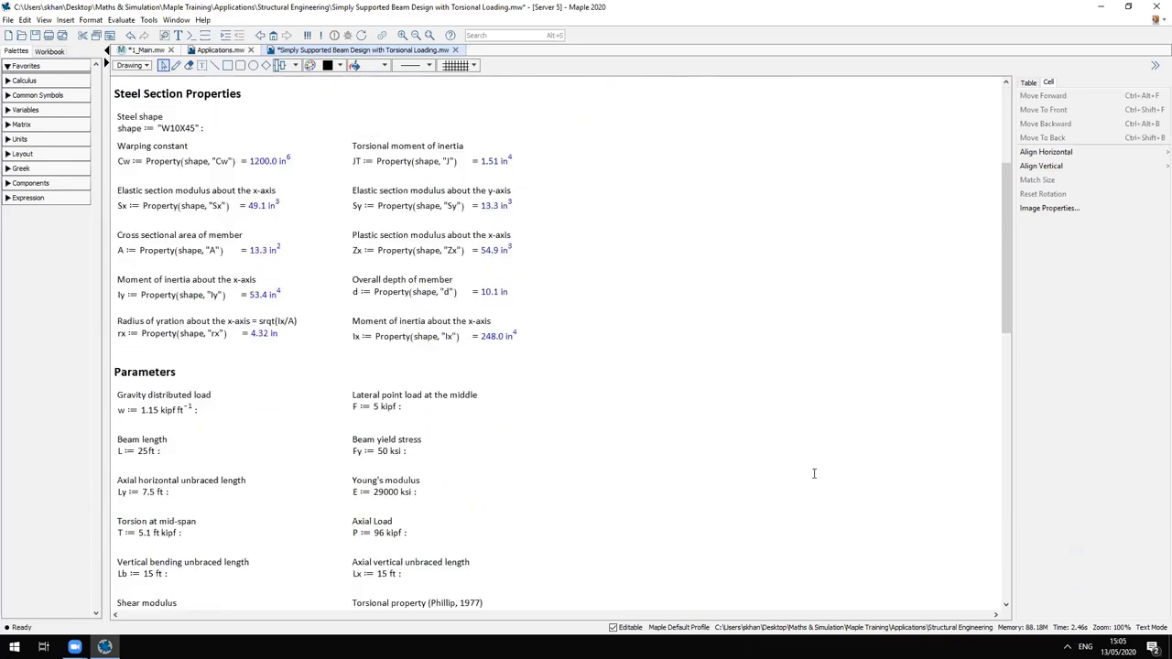
scroll(821, 452, "down", 1)
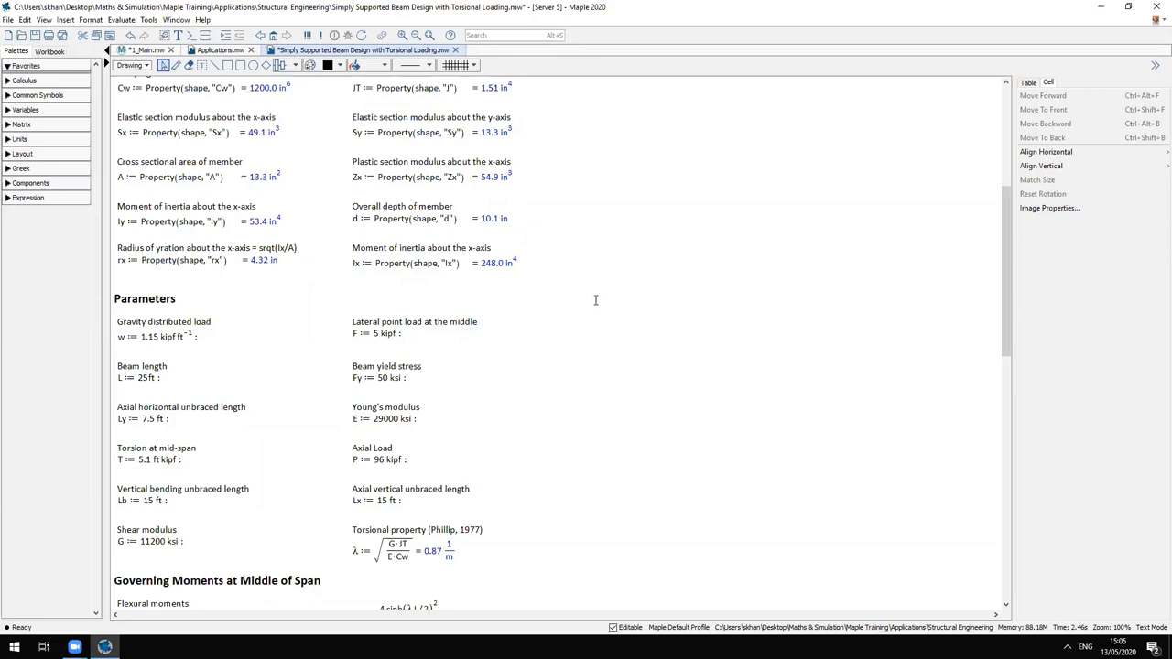
scroll(593, 257, "up", 1)
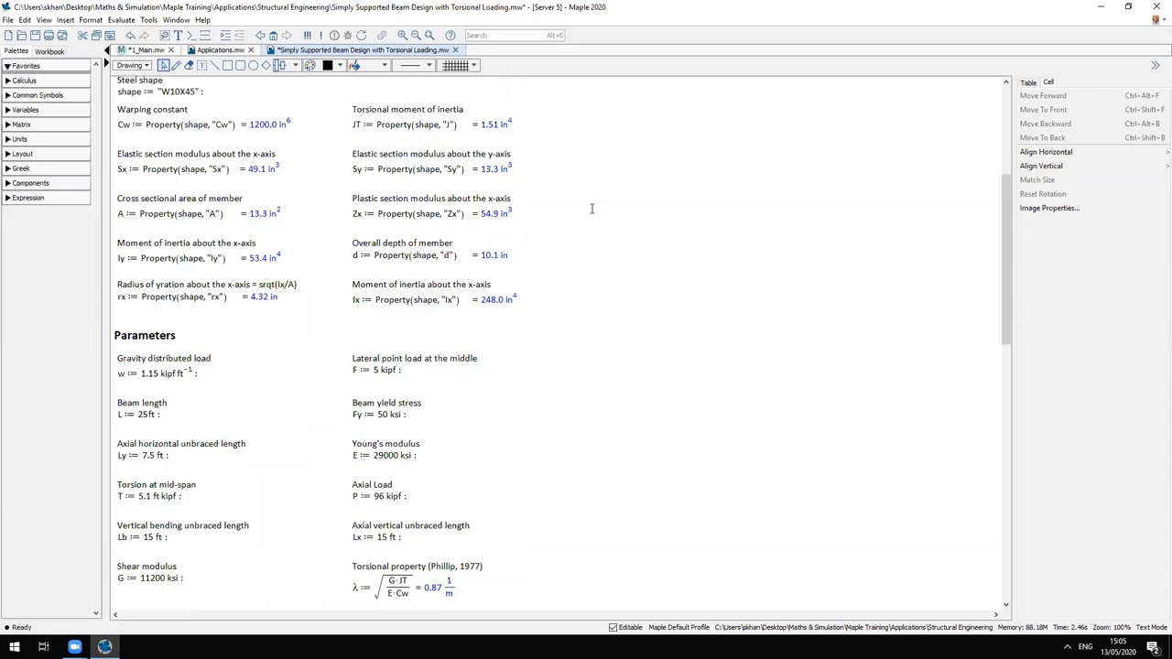
left_click(457, 50)
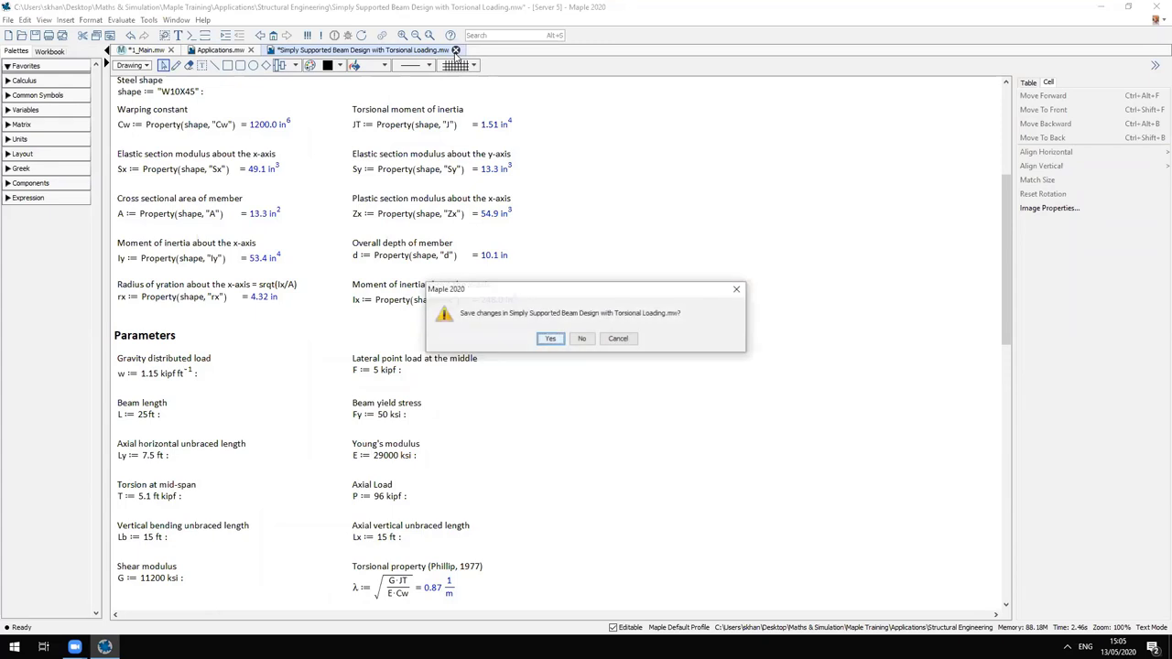
left_click(583, 338)
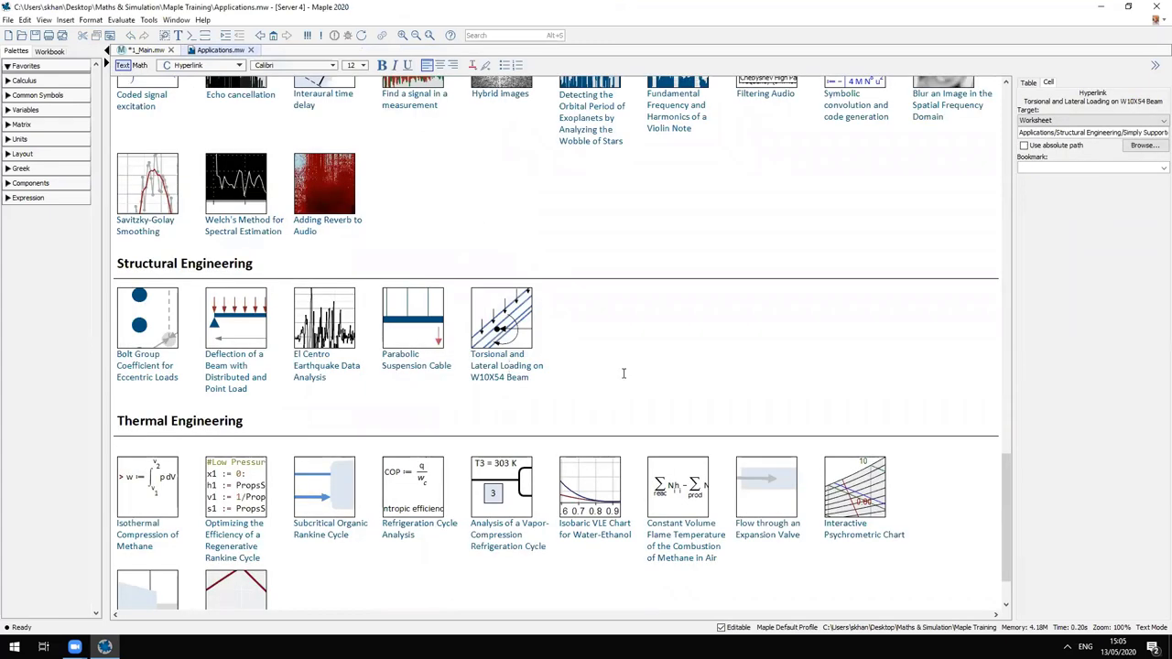
Launch the Subcritical Organic Rankine Cycle application, allow autoexecute, and view its results
scroll(614, 375, "down", 2)
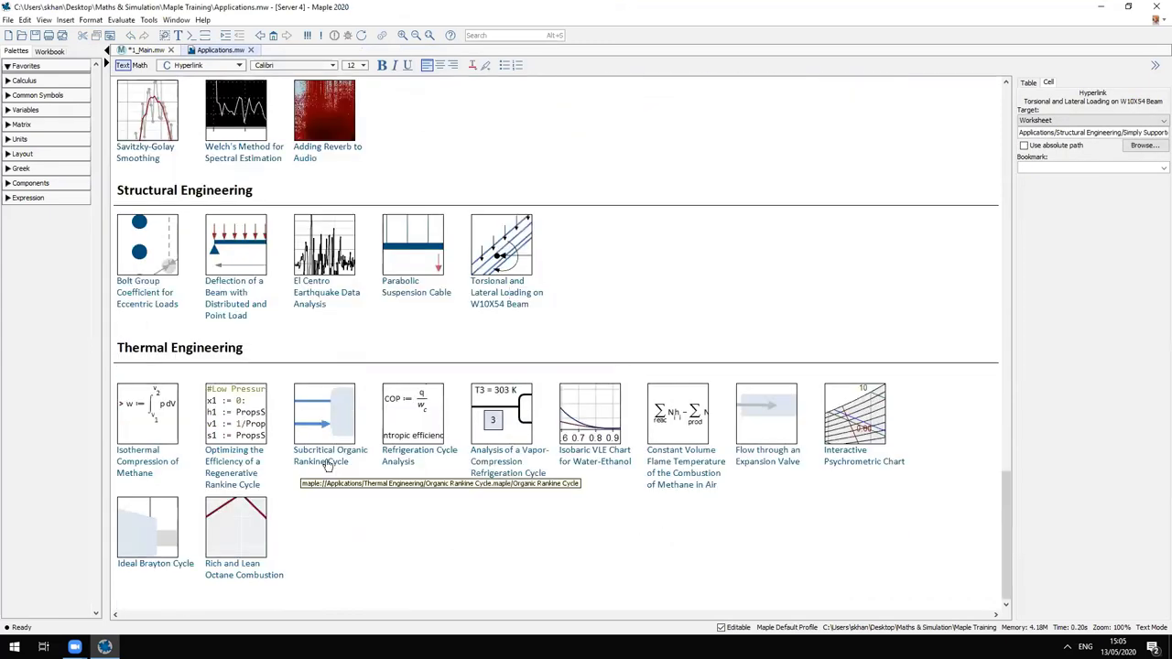
left_click(328, 465)
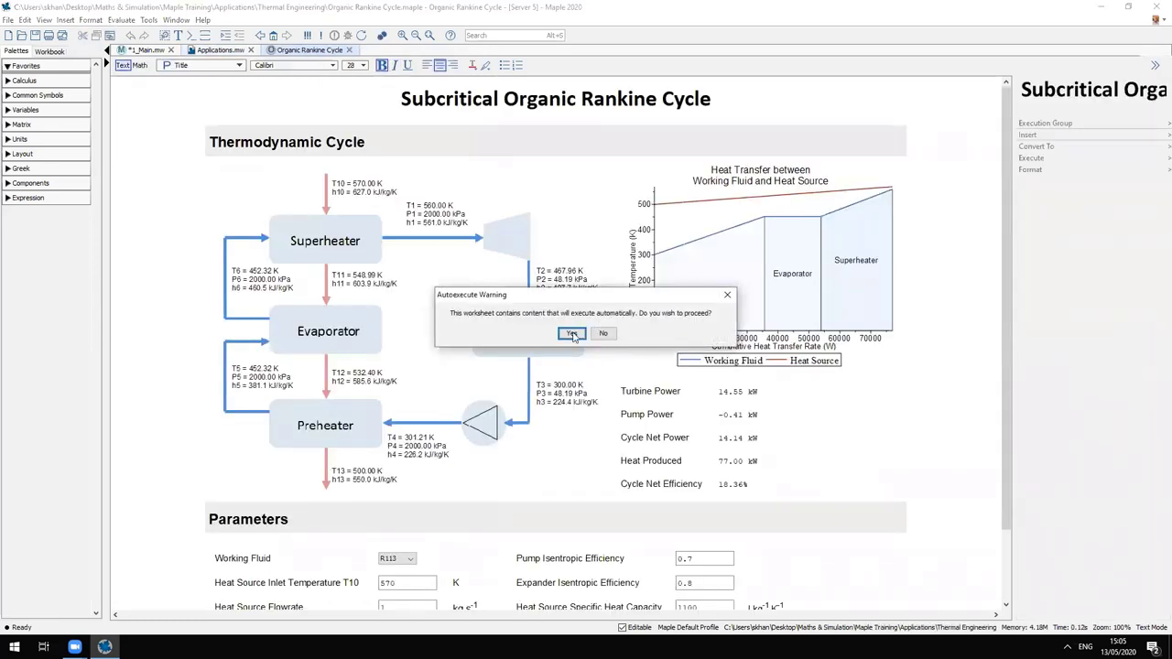
left_click(571, 333)
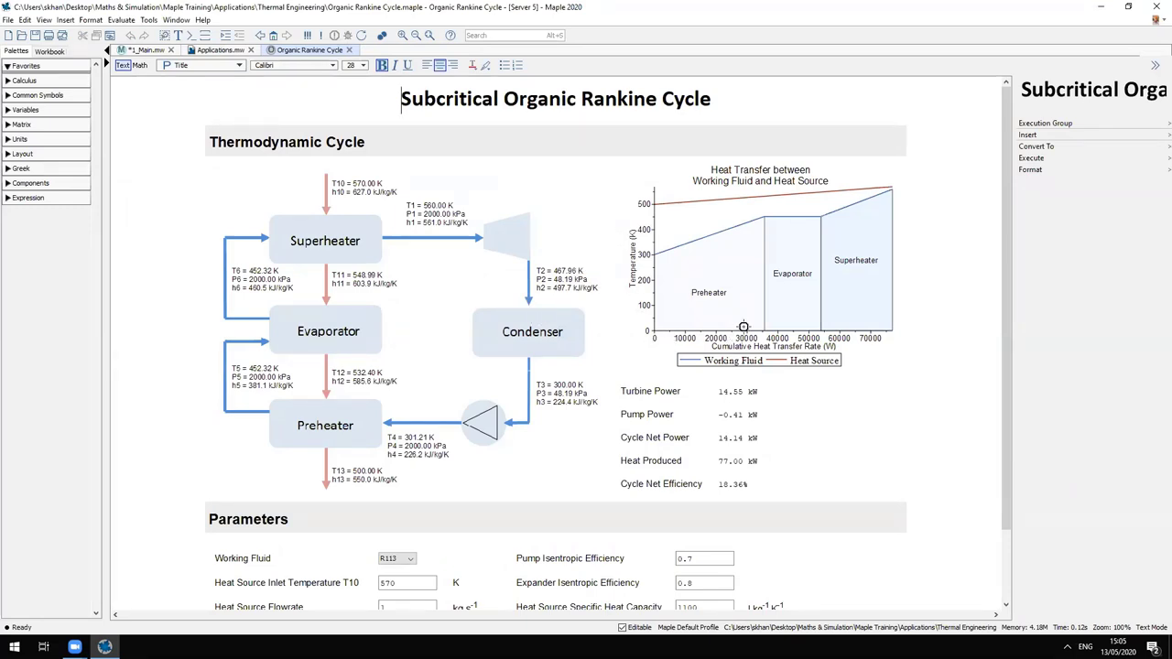
scroll(747, 348, "down", 1)
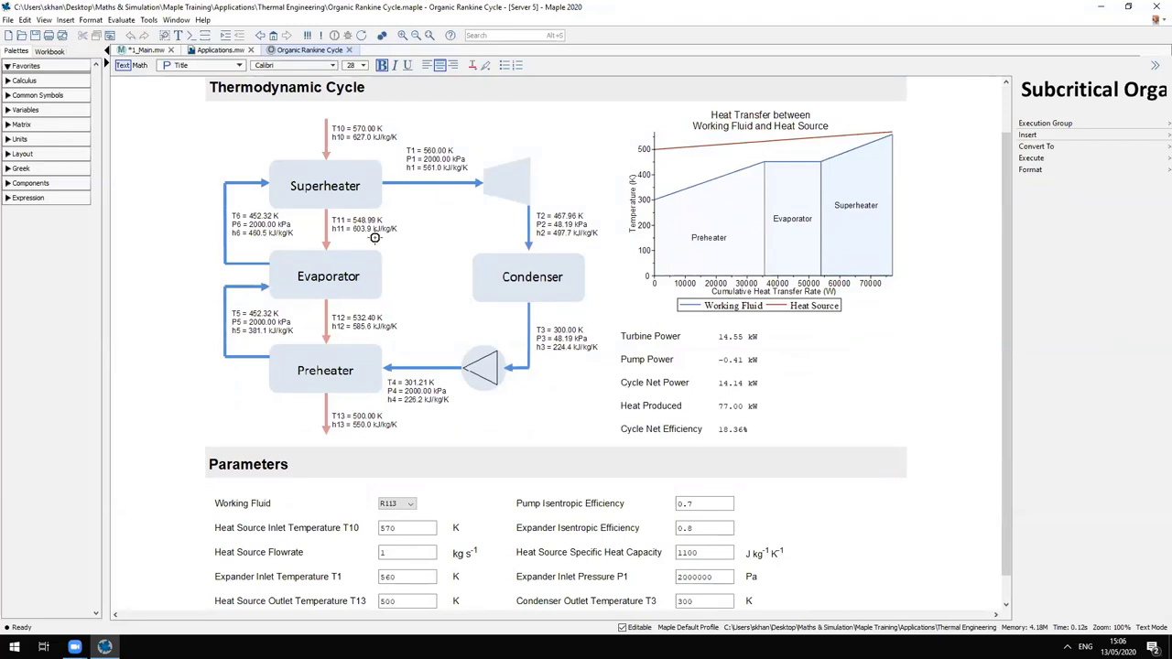
scroll(568, 310, "down", 1)
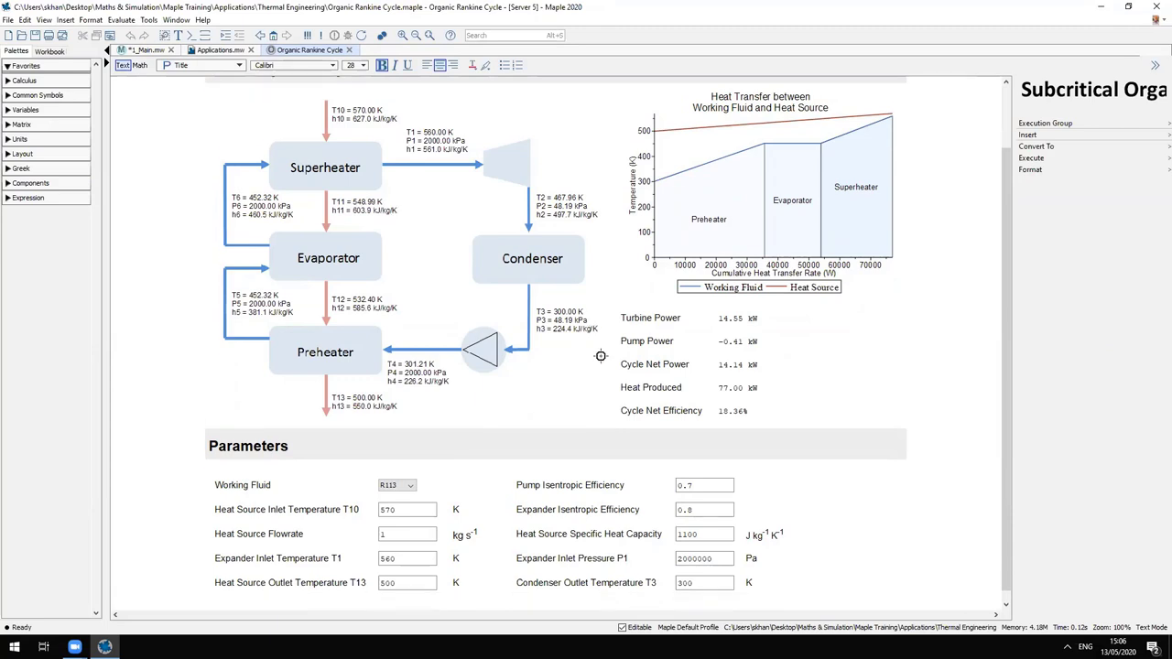
Switch the working fluid to R245fa, then to Toluene
left_click(404, 479)
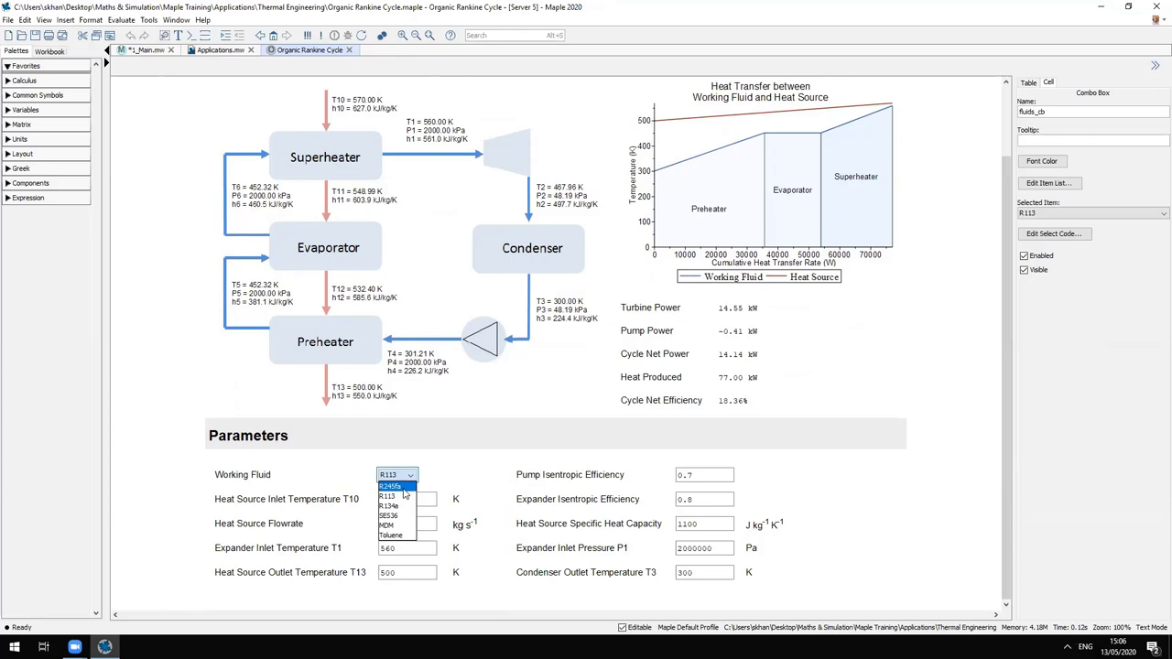
left_click(404, 488)
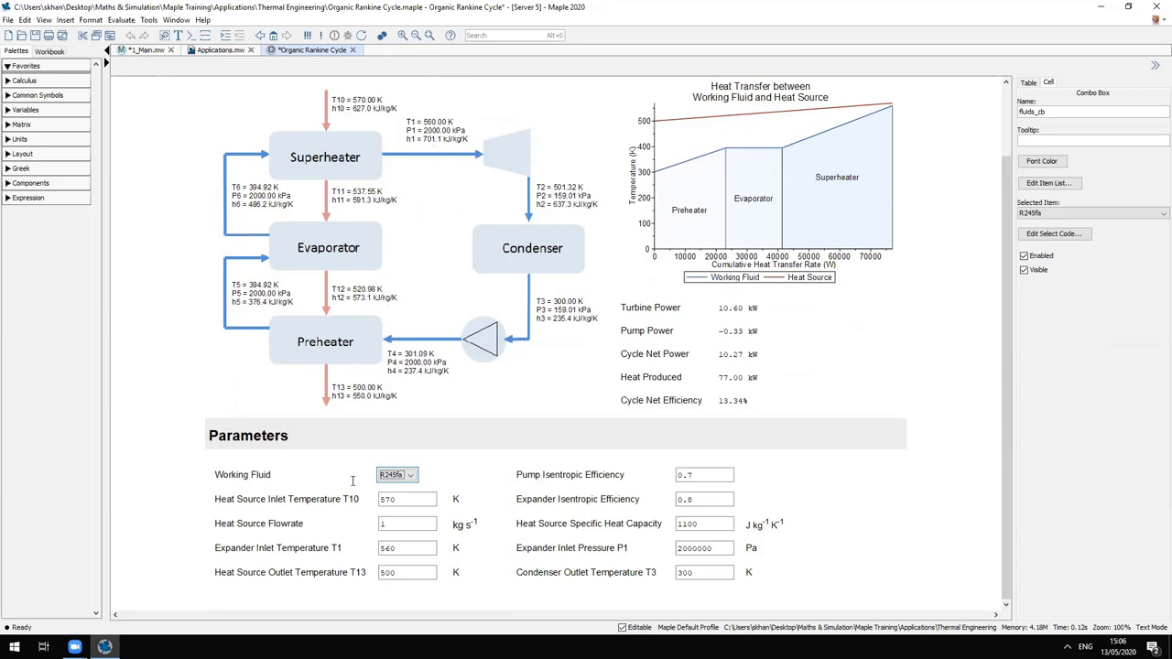
left_click(398, 476)
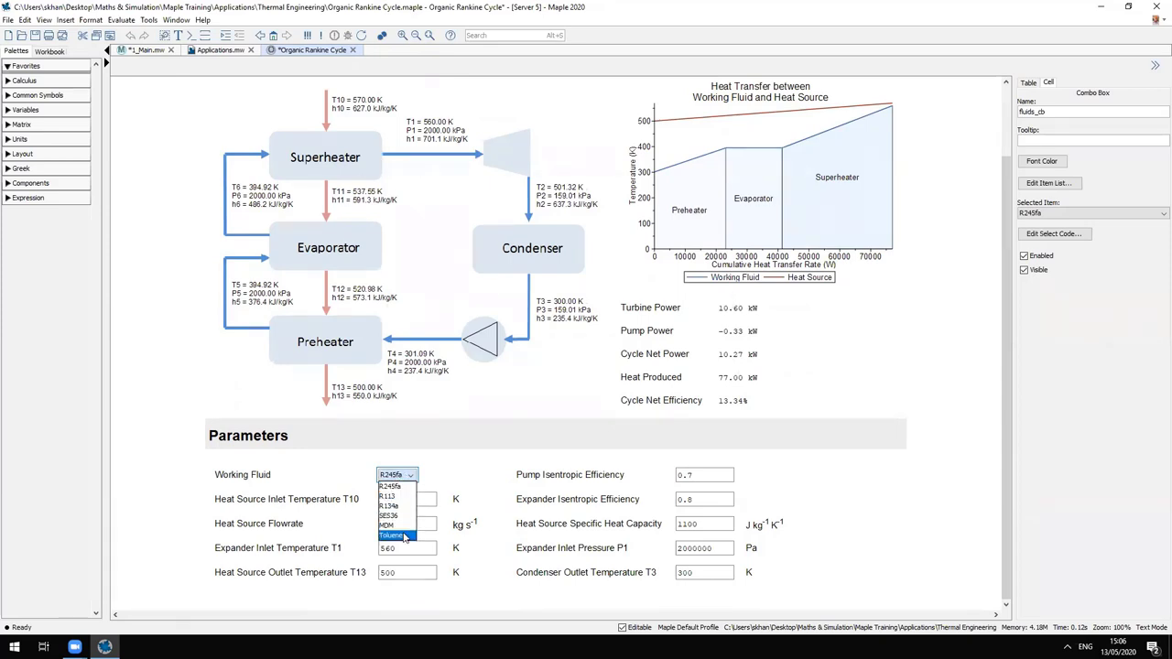
left_click(403, 534)
Set the heat source inlet temperature T10 to 580 K so the results update
left_click(404, 501)
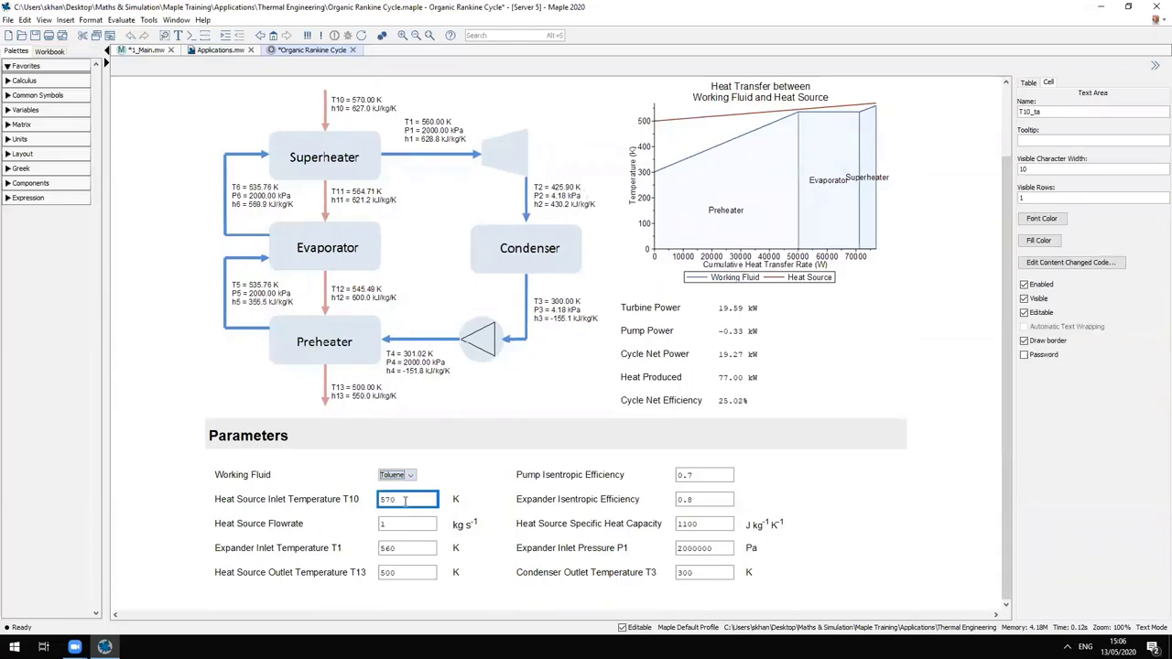
type("25")
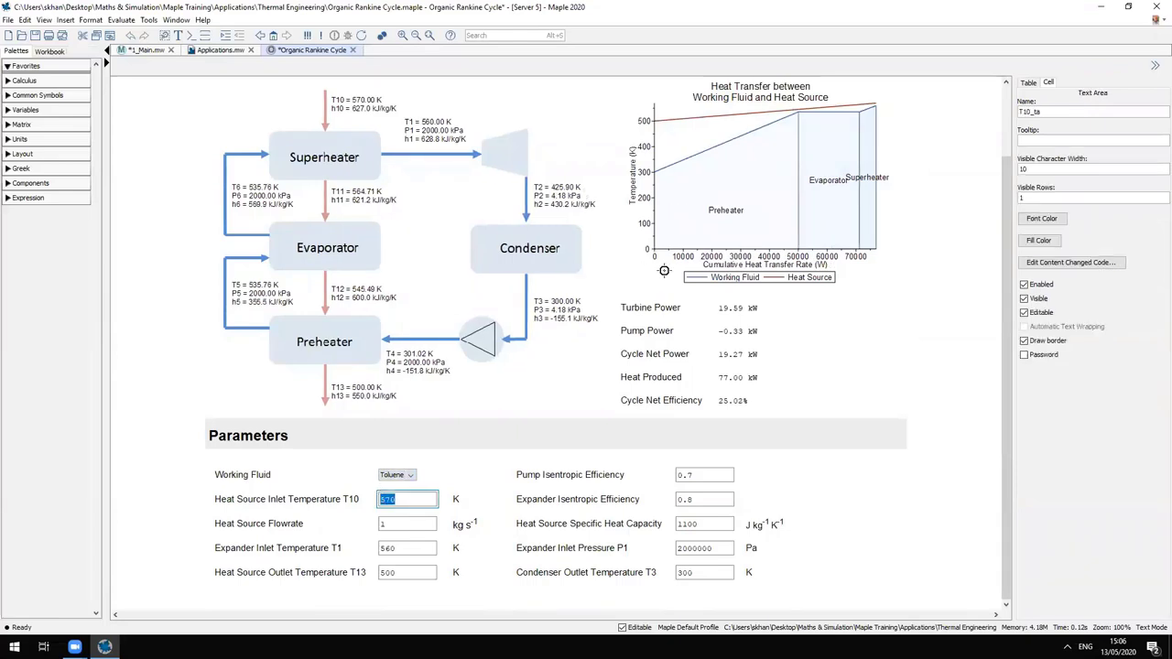
key("BackSpace")
key("BackSpace")
key("Return")
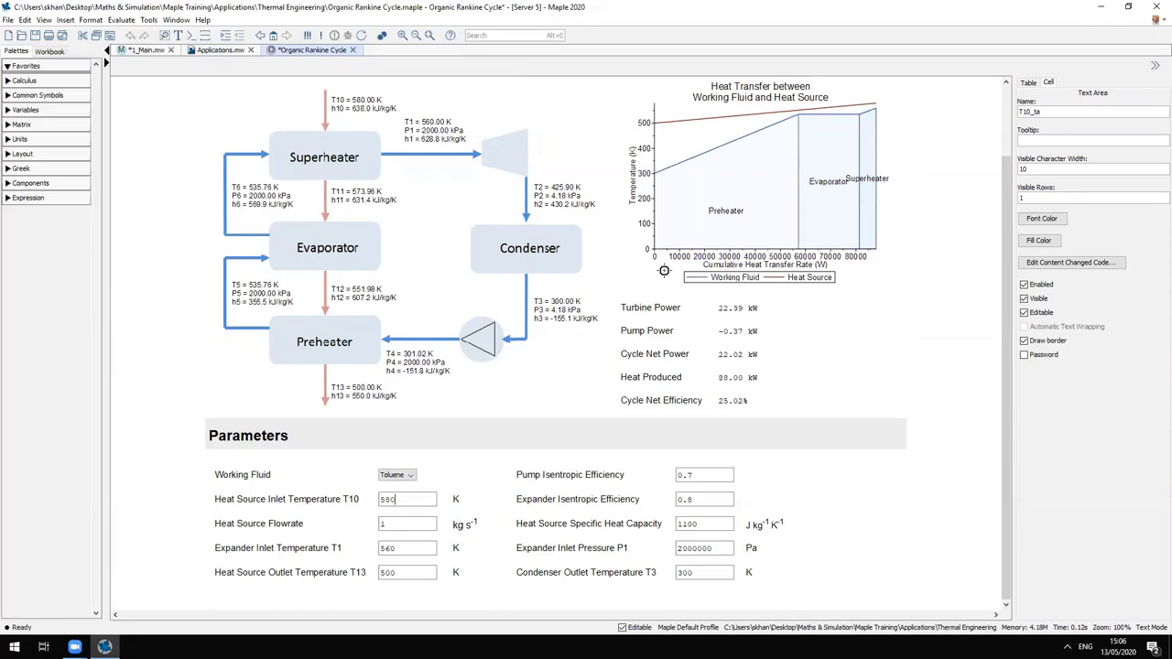
left_click(643, 370)
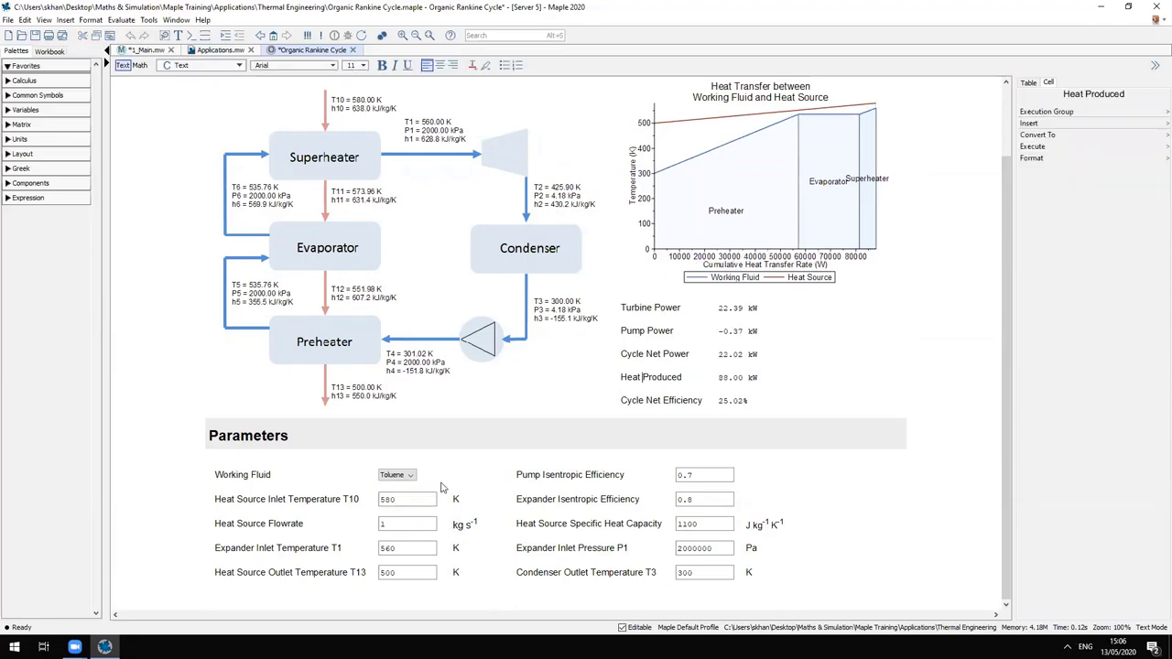
Show the Components palette, then close the Organic Rankine Cycle tab and decline to save
left_click(9, 184)
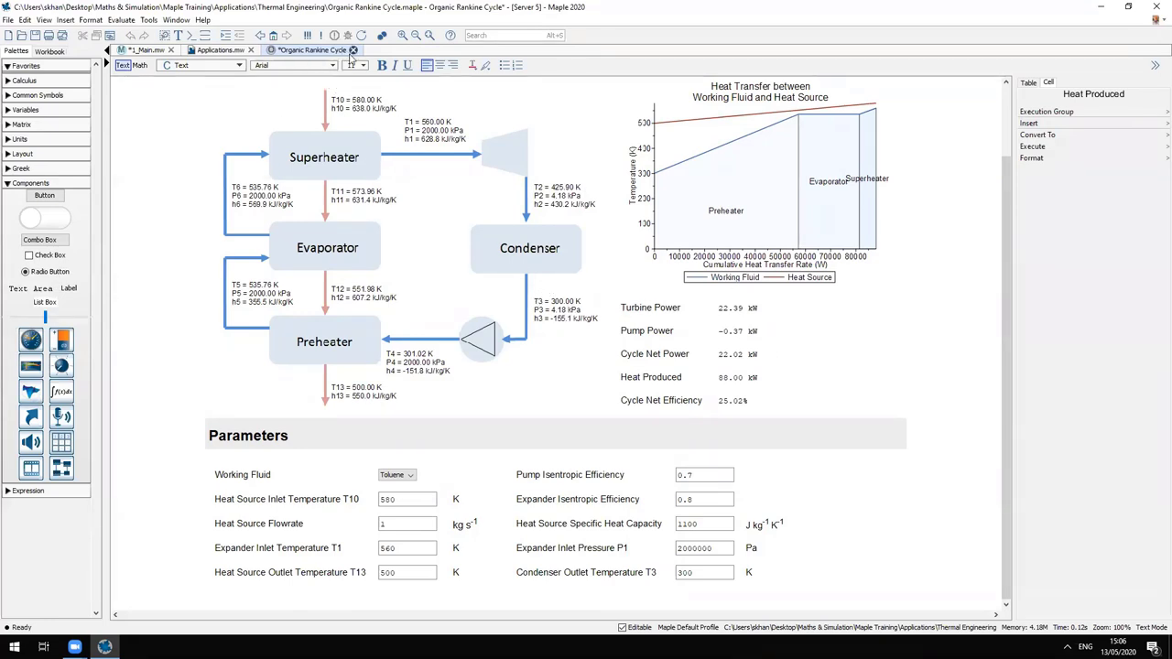
left_click(353, 50)
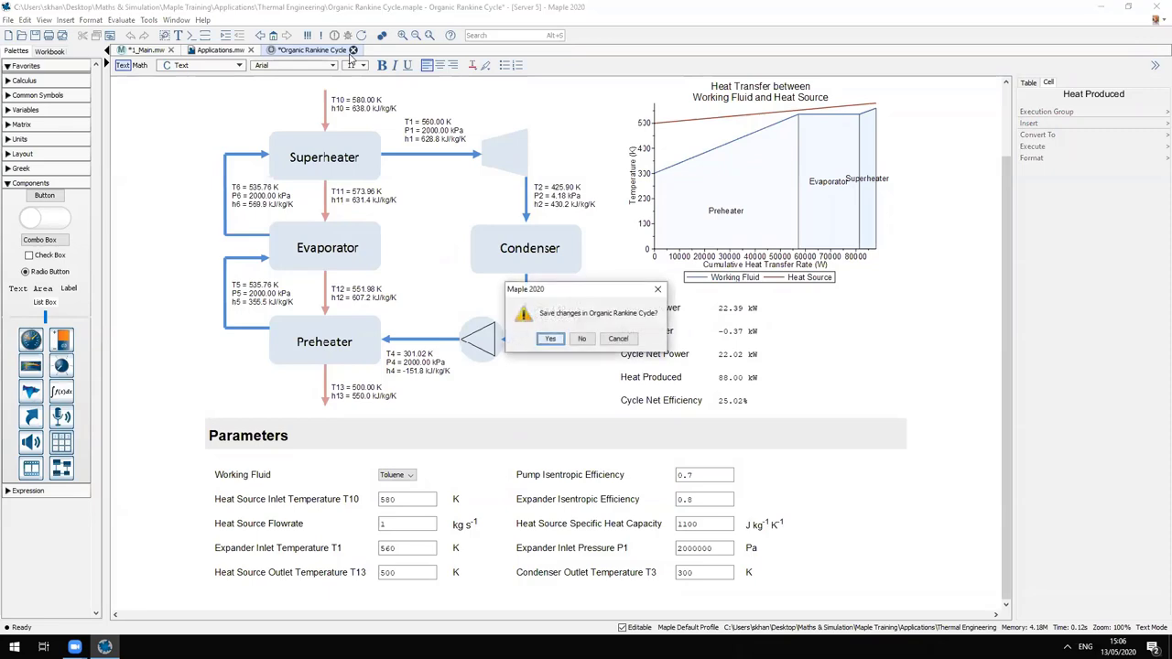
left_click(581, 339)
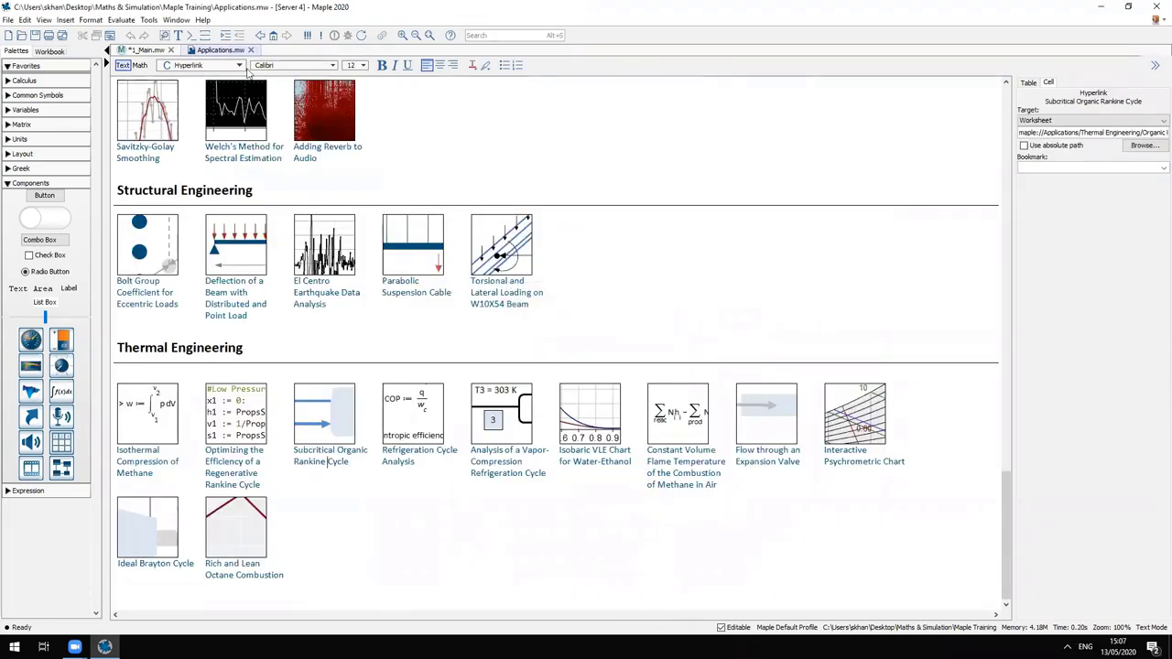
On 1_Main.mw, collapse Applications and expand Commands and Packages with a blank input line
left_click(140, 52)
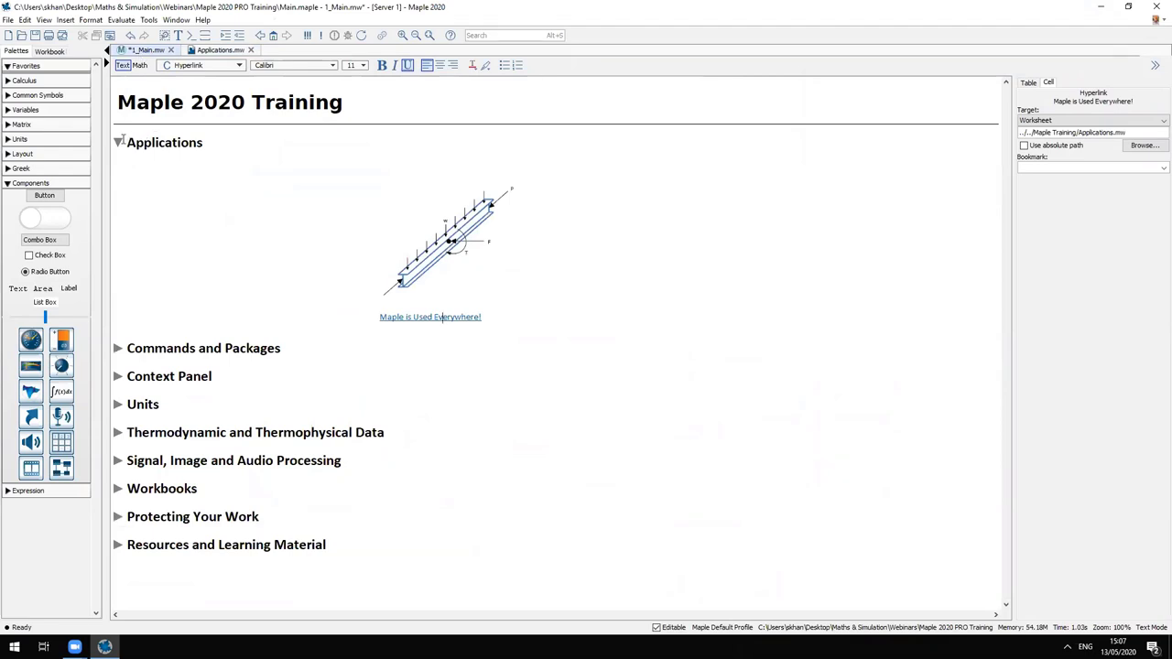
left_click(117, 143)
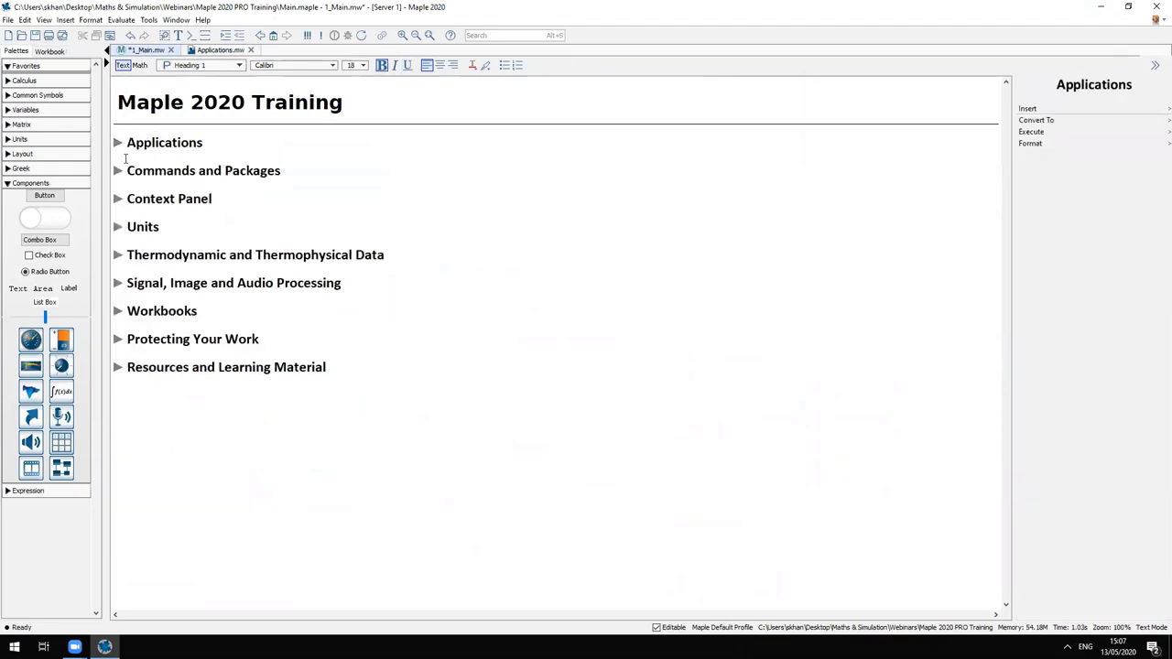
left_click(118, 170)
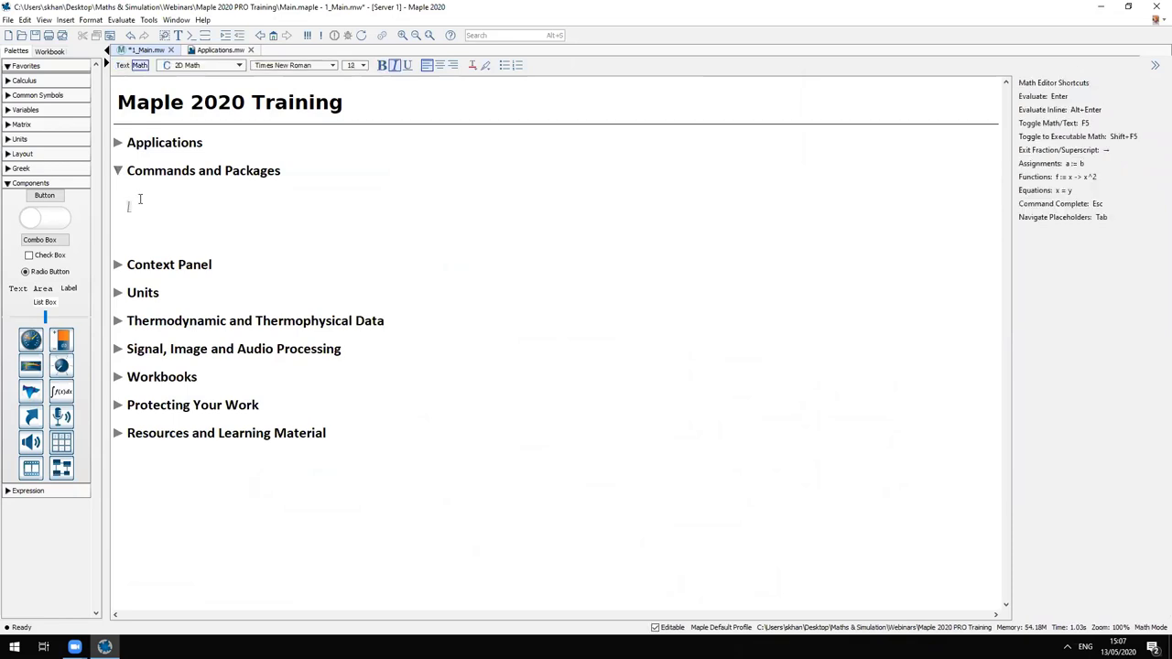
key("Return")
key("Return")
key("Return")
key("Return")
key("Return")
key("Return")
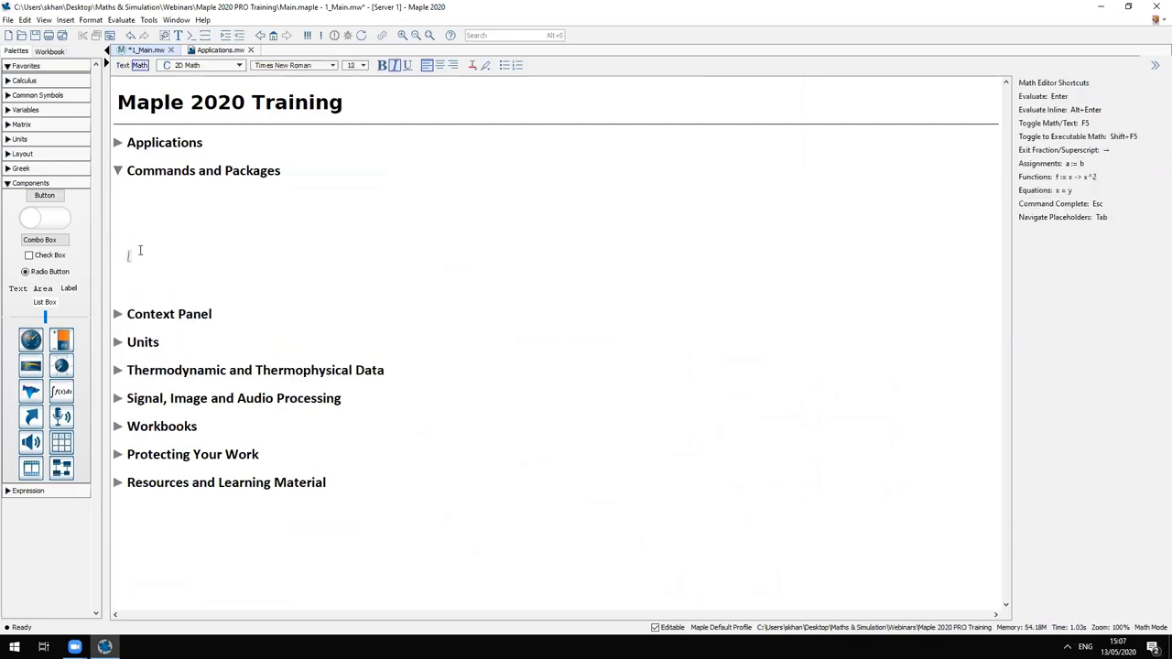
left_click(140, 209)
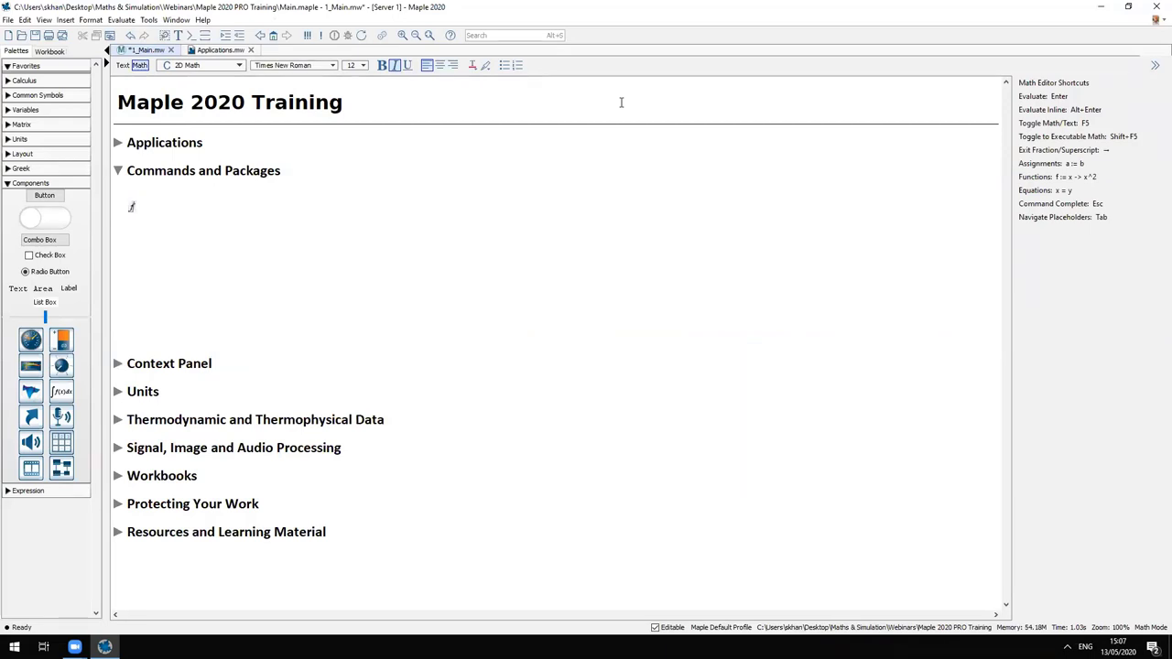
Evaluate fsolve(x + log(x) = 4, x) to get 2.926271062, then begin solve(a*x^2
type("solve(x ")
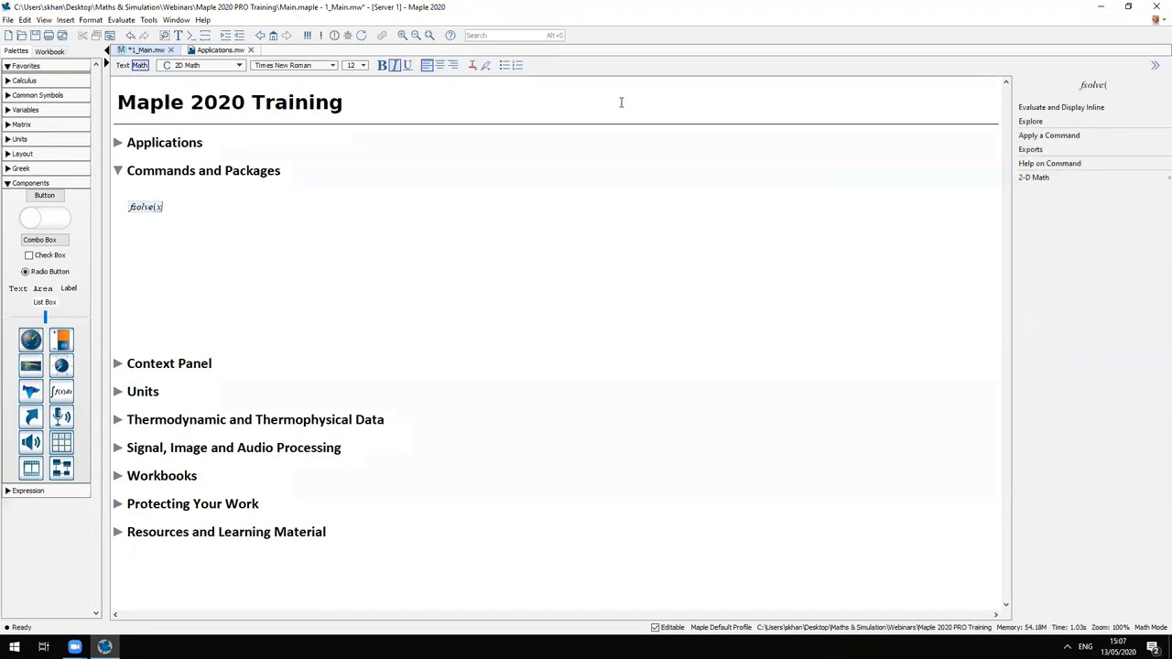
type("+ log(x) ")
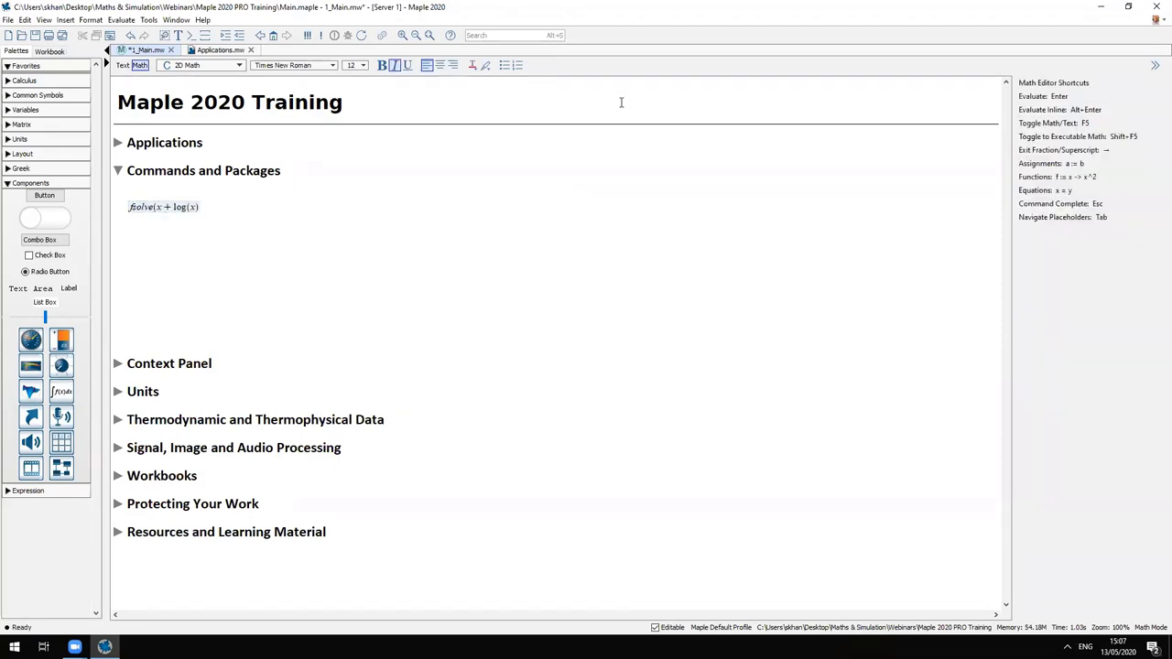
type("= 4, x)")
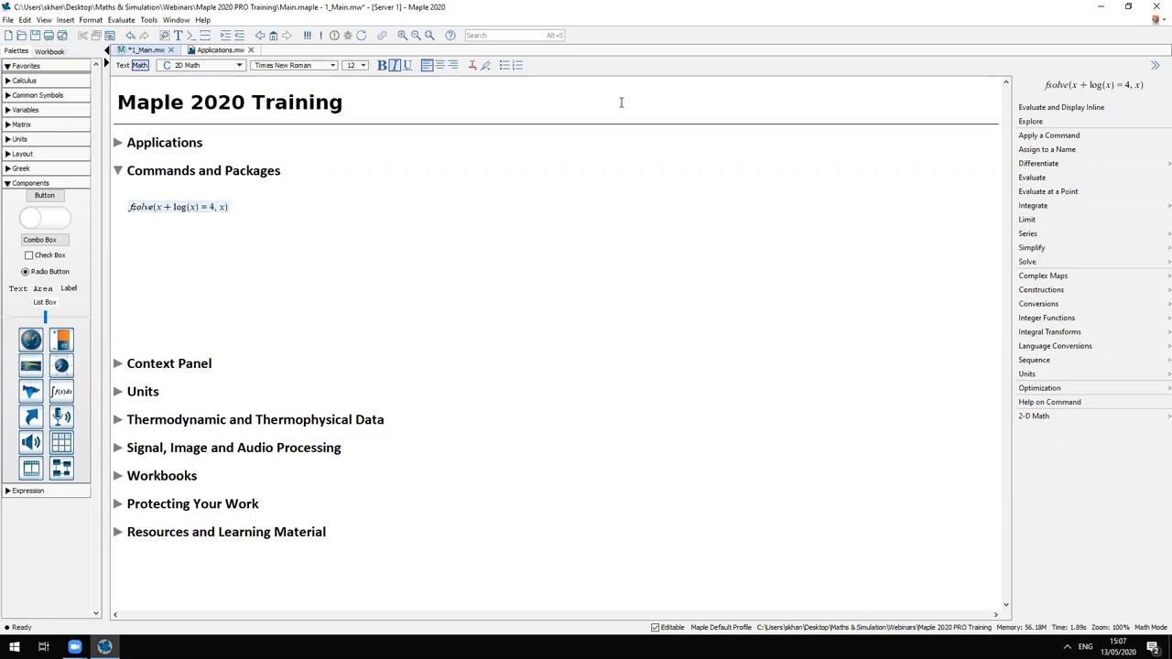
key("Return")
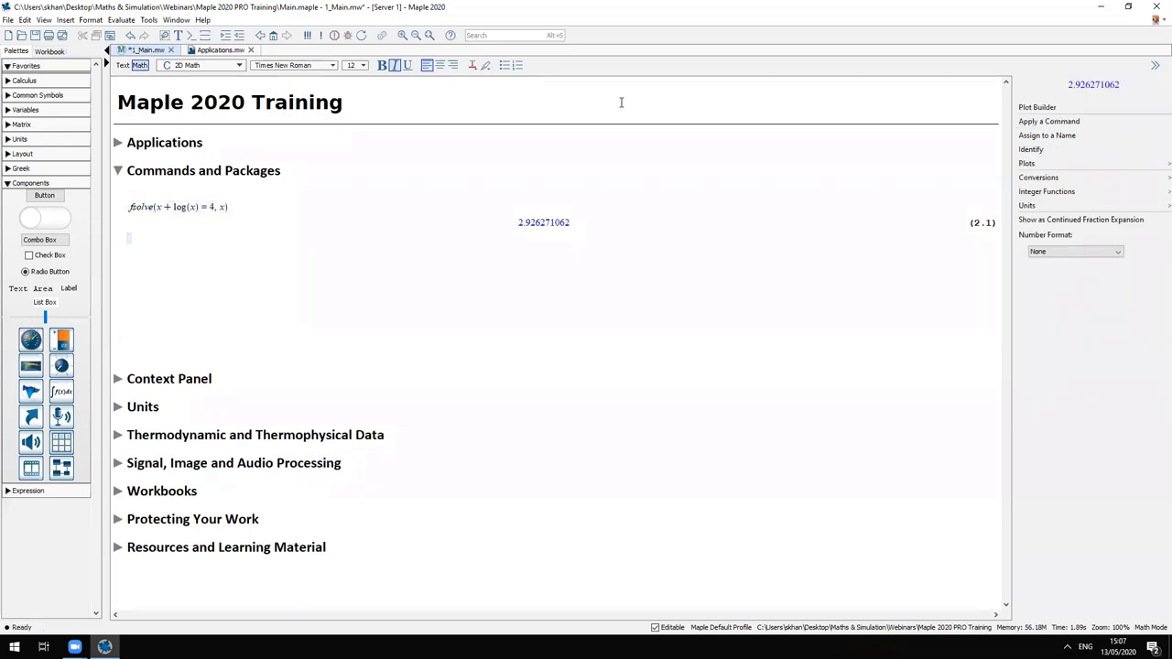
type("solve(a*x^2")
Finish and evaluate solve(a*x^2+b*x+c=0, x) to get both quadratic-formula roots
key("Right")
type("+b*x+")
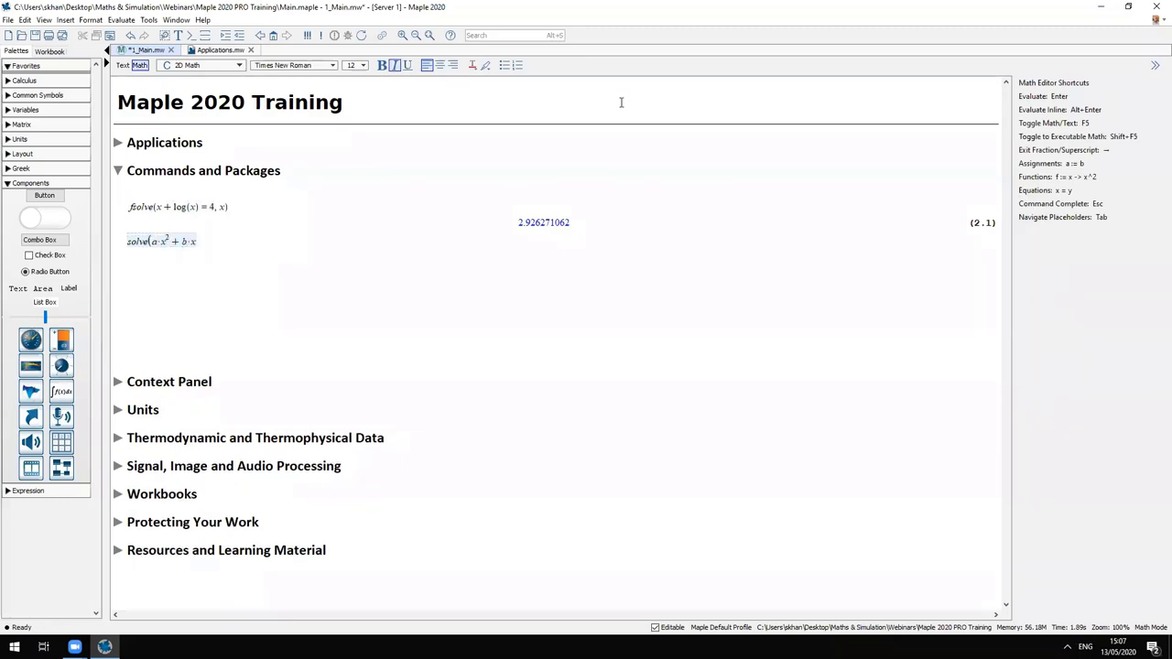
type("c=0,x)")
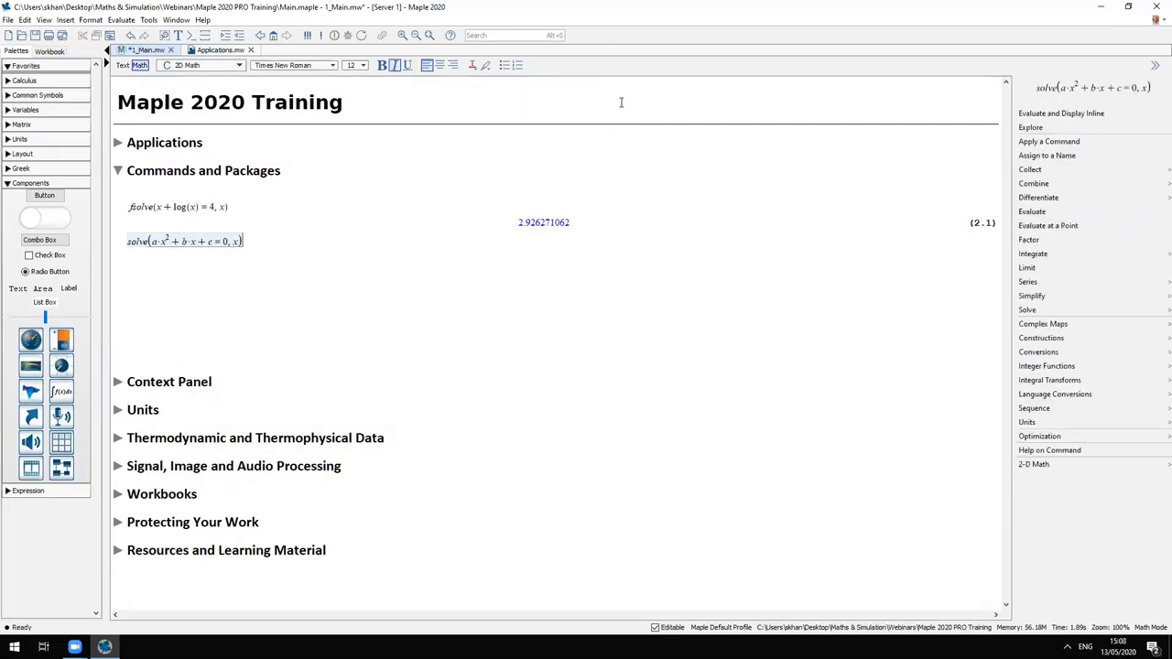
key("Return")
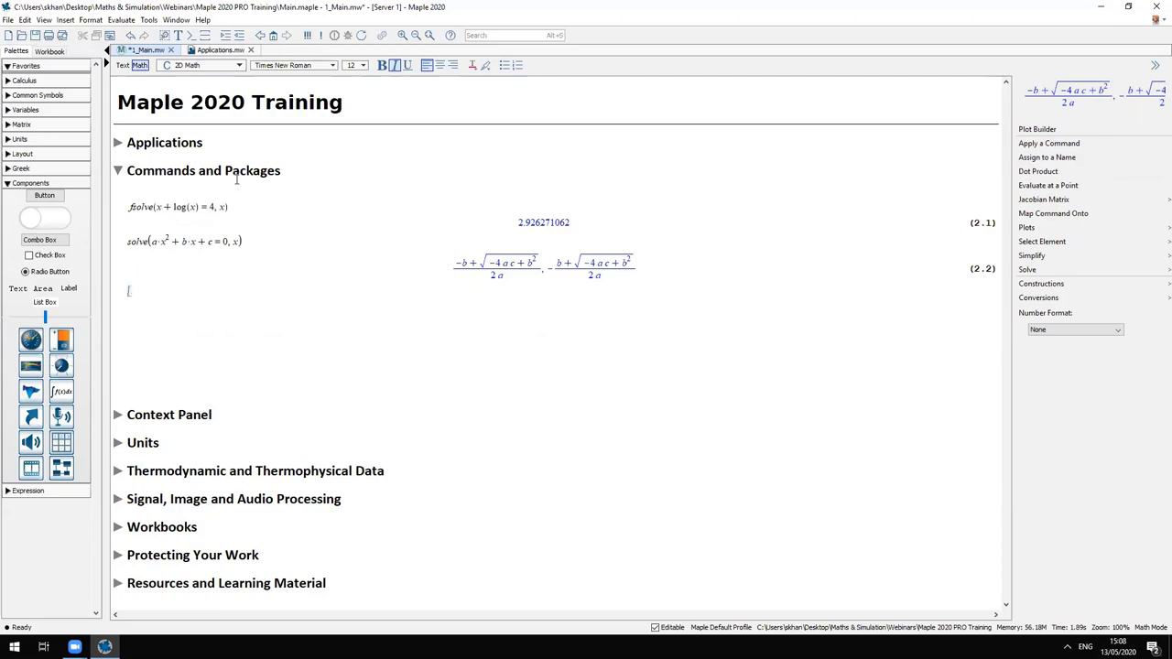
Search the help for fsolve and open its help page
left_click(511, 38)
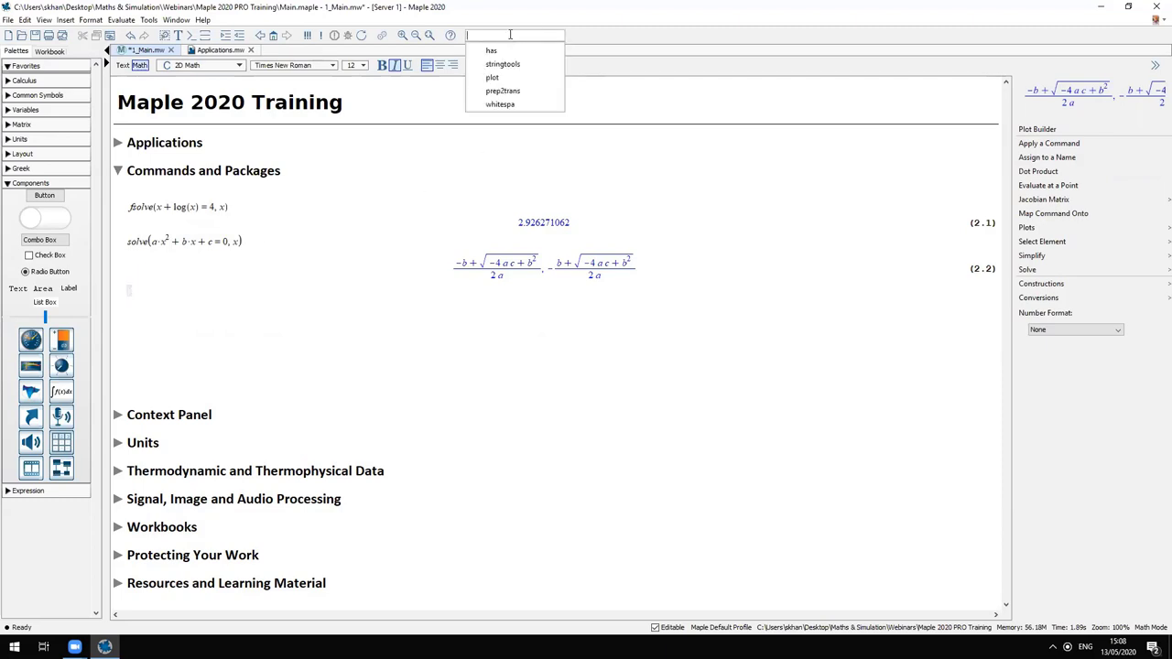
type("fsolve")
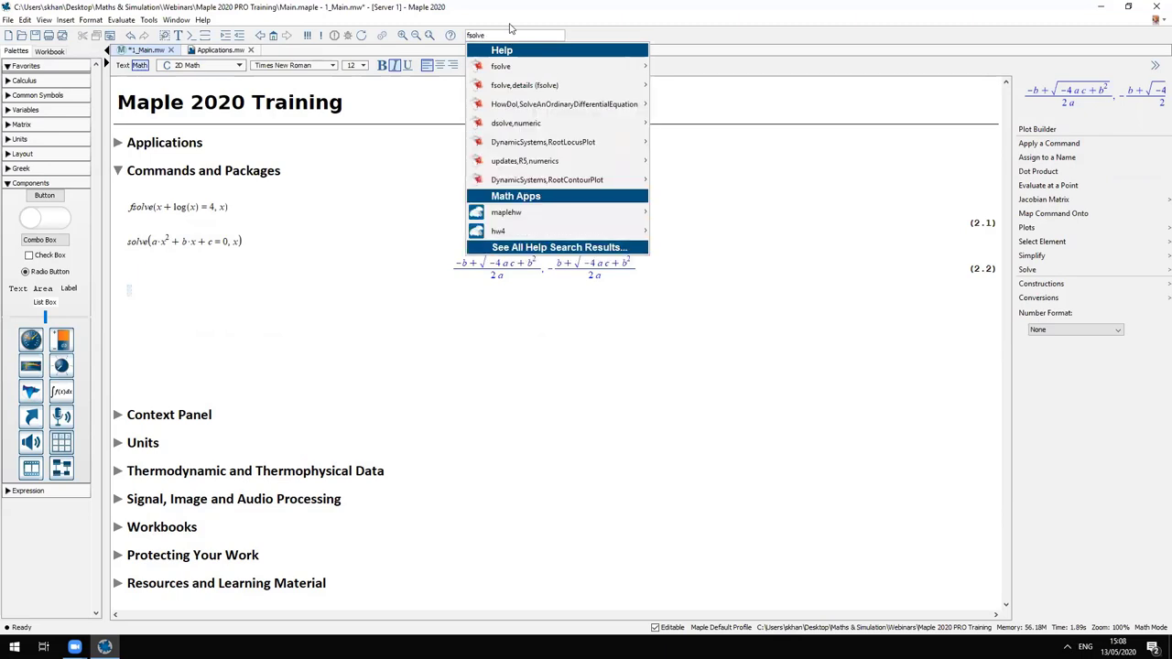
mouse_move(501, 73)
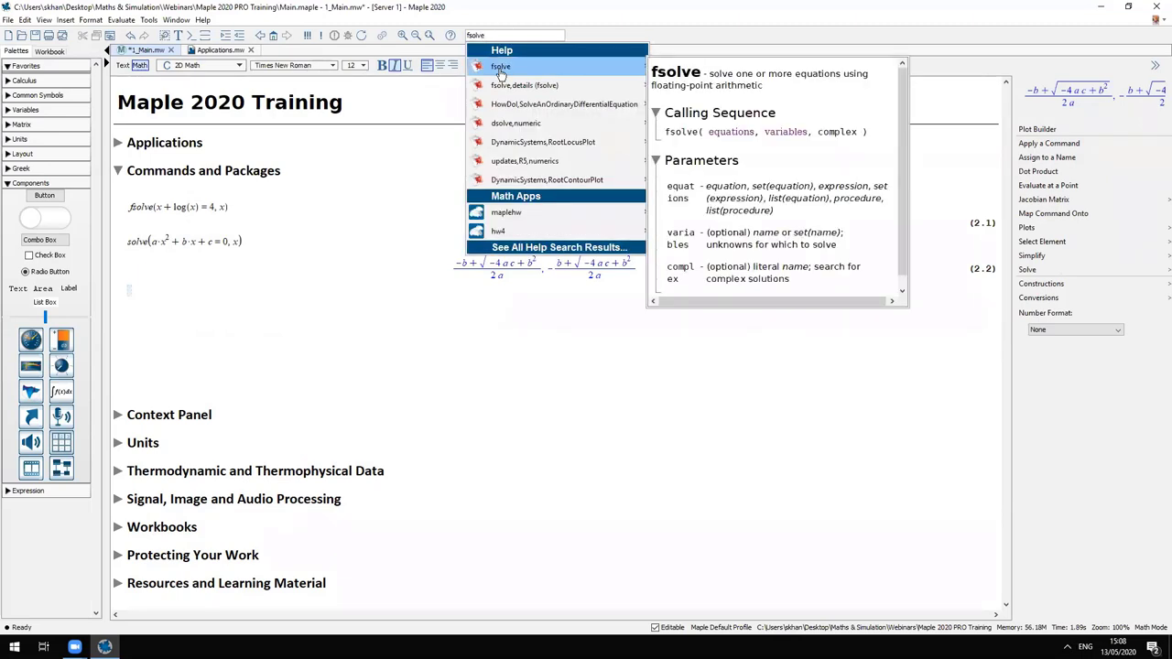
left_click(501, 71)
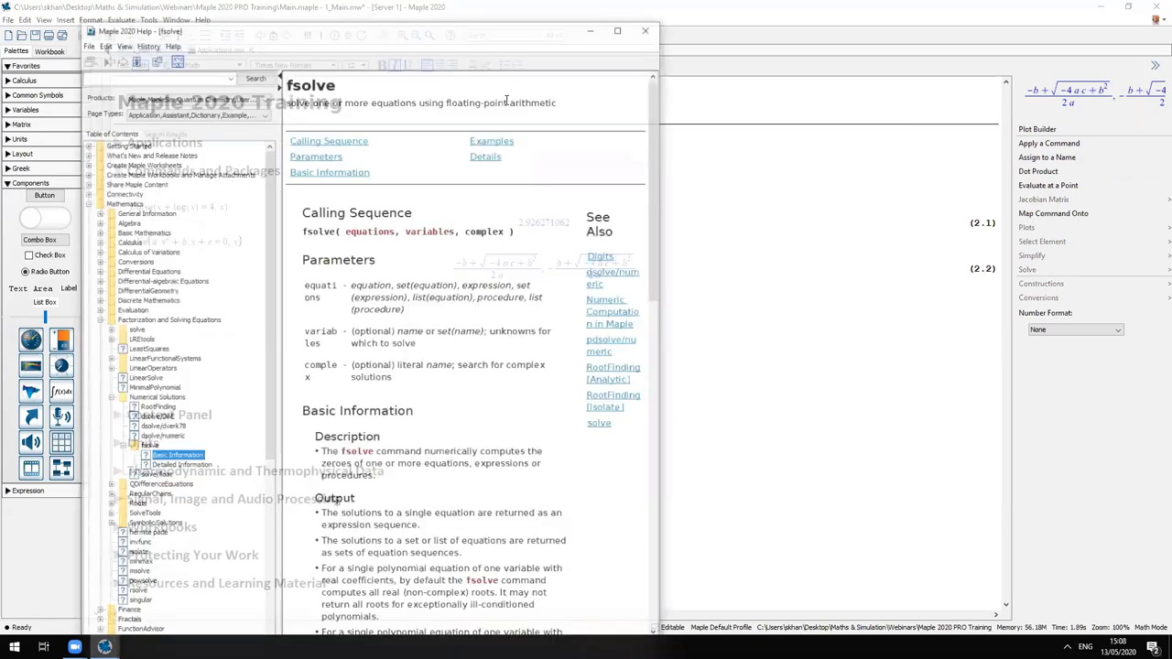
Maximize the Help window and scroll down to the fsolve examples
left_click(622, 30)
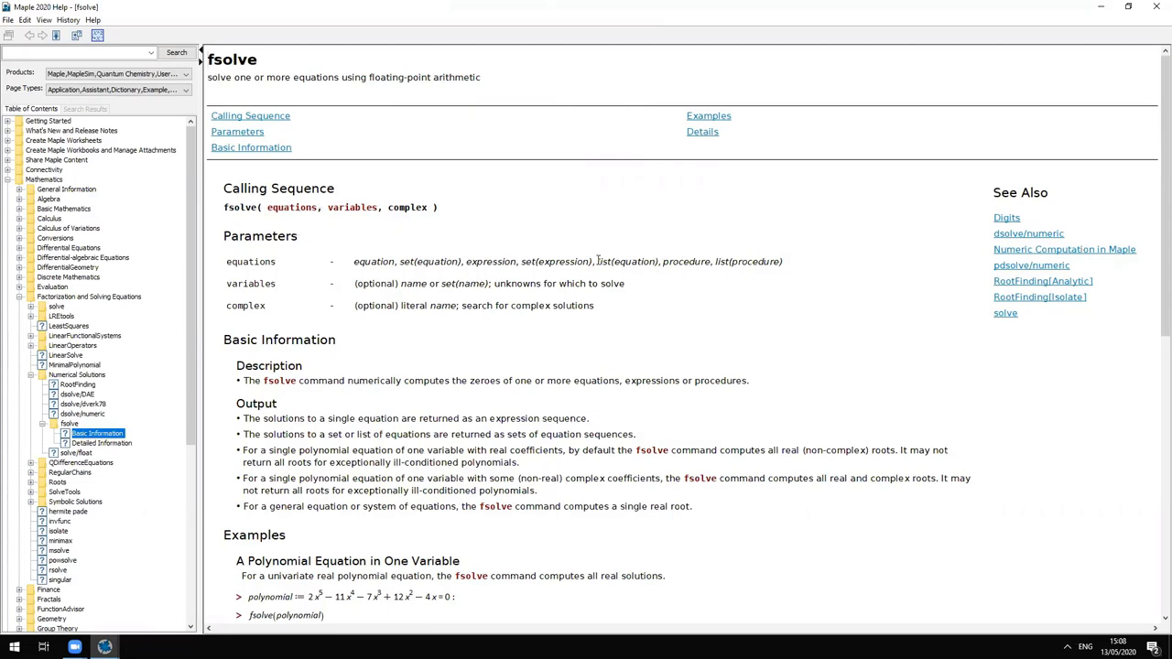
scroll(642, 307, "down", 2)
scroll(635, 309, "down", 5)
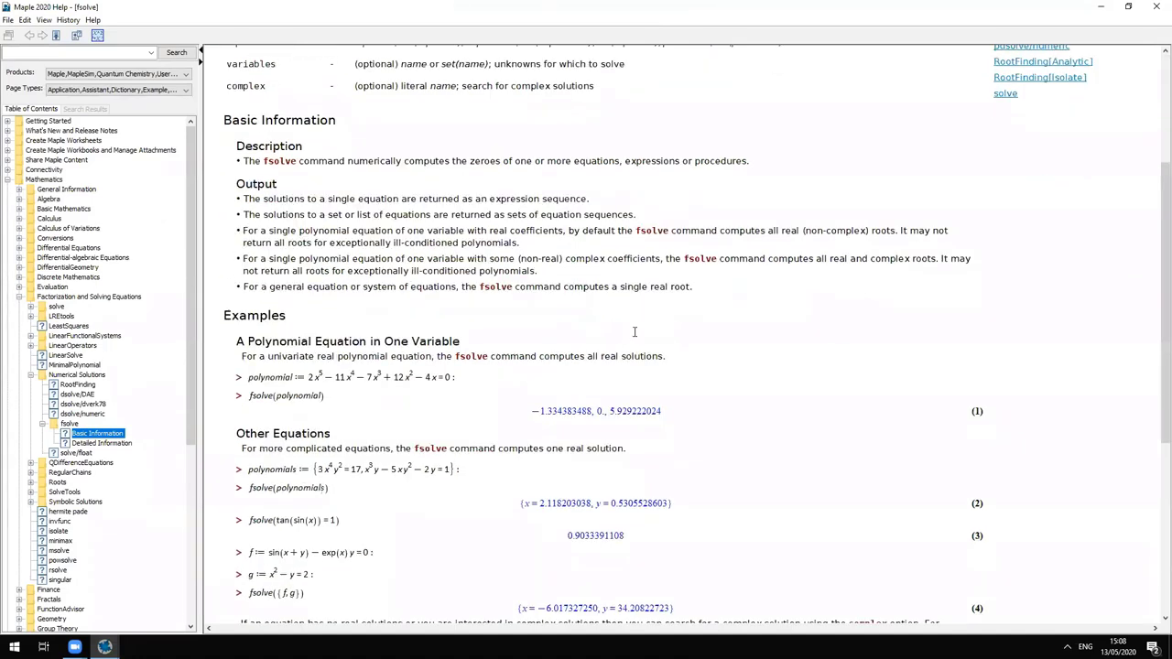
Select the polynomial examples, view their copy options, then scroll back up
left_click_drag(277, 245, 368, 359)
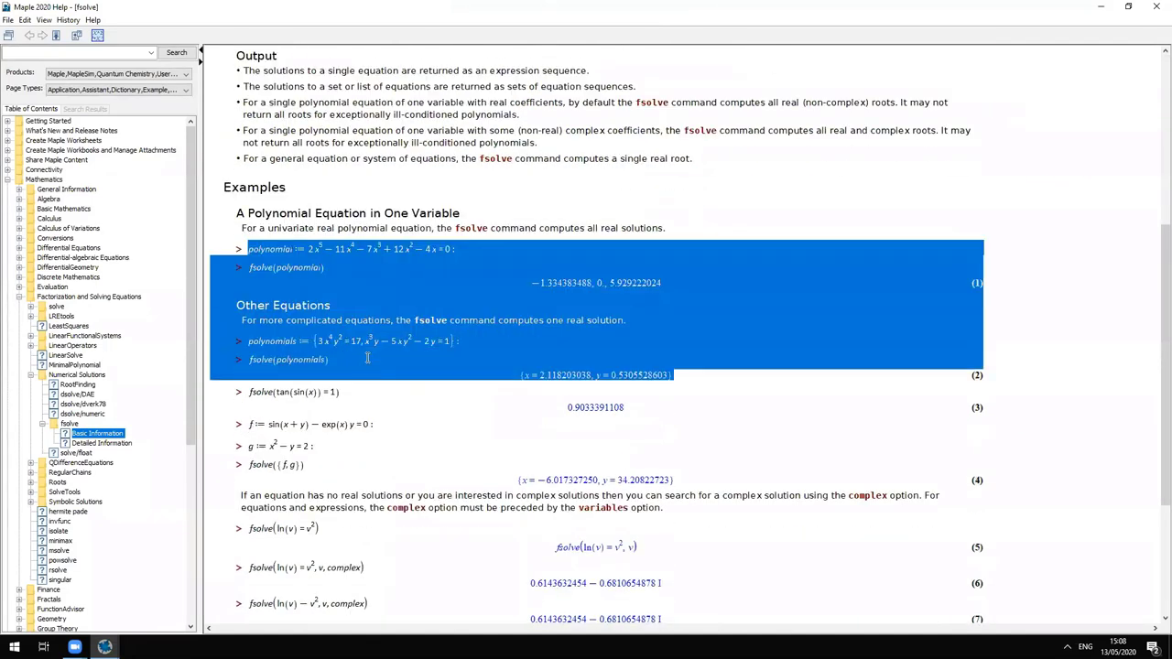
right_click(367, 359)
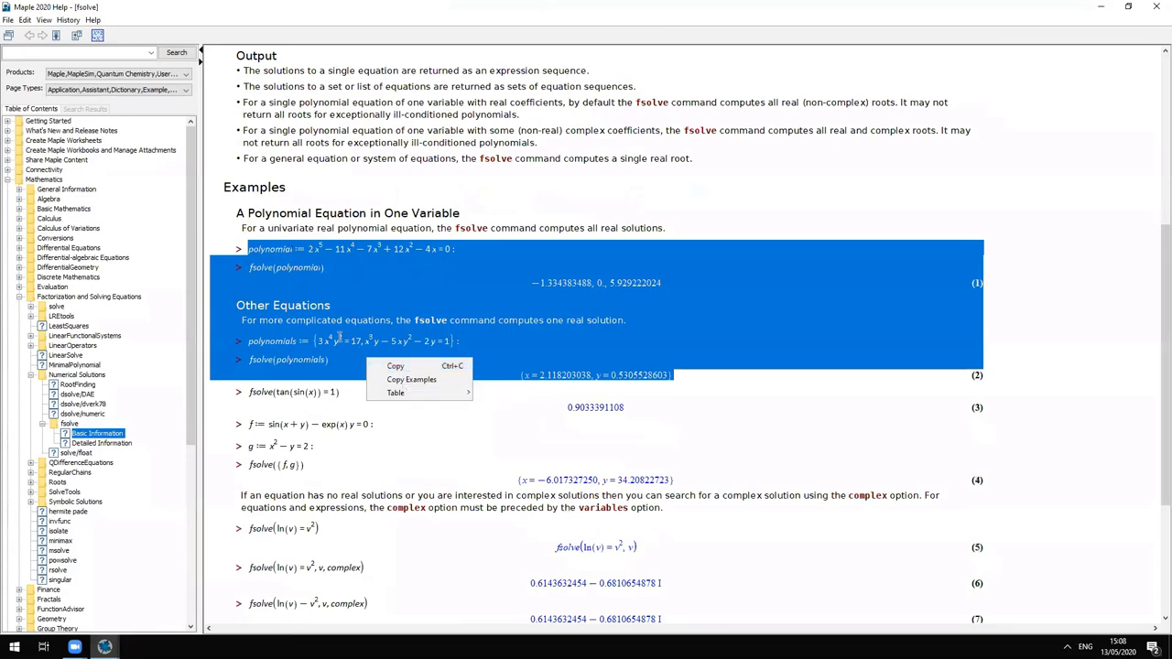
left_click(338, 338)
scroll(484, 403, "down", 4)
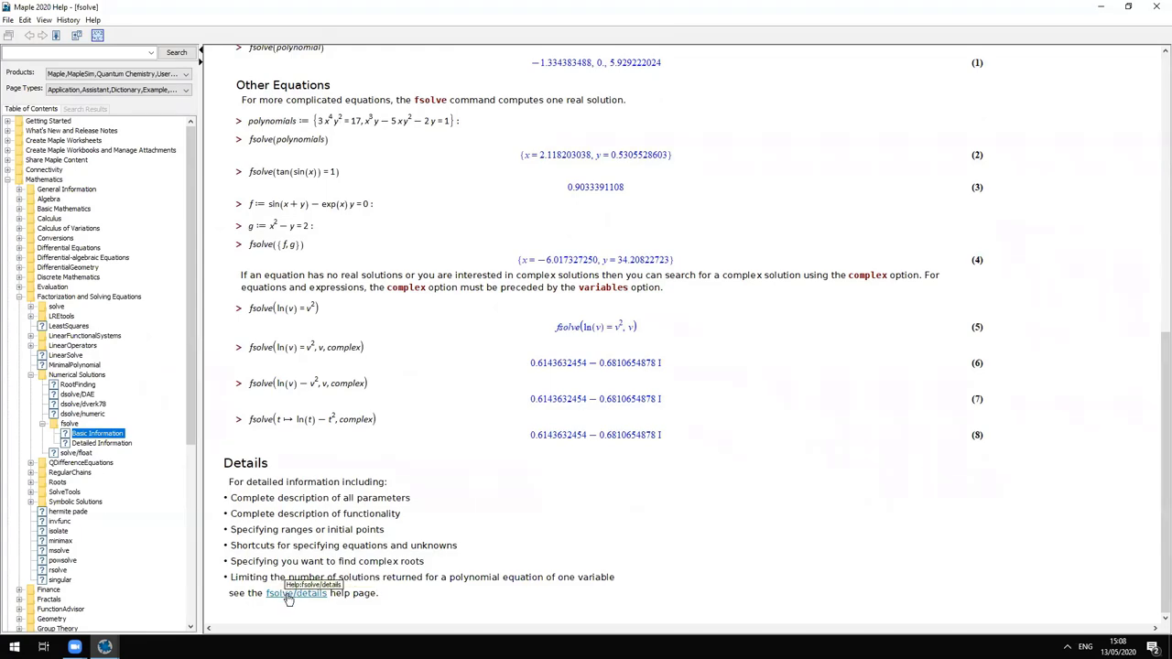
scroll(916, 358, "up", 6)
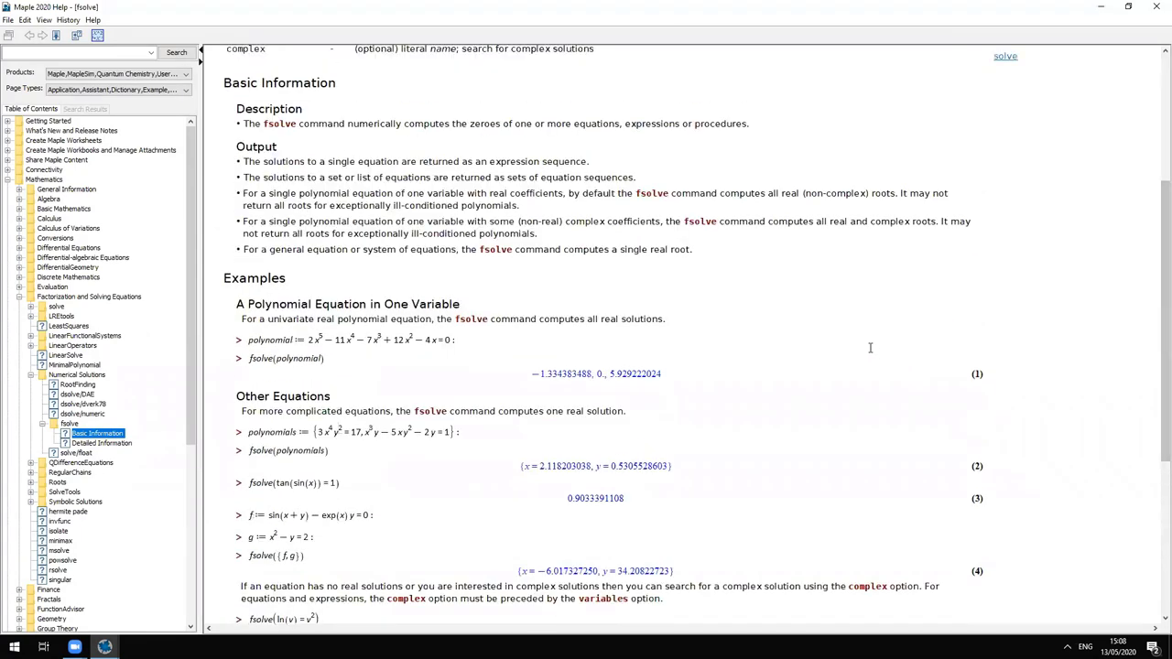
scroll(871, 348, "up", 5)
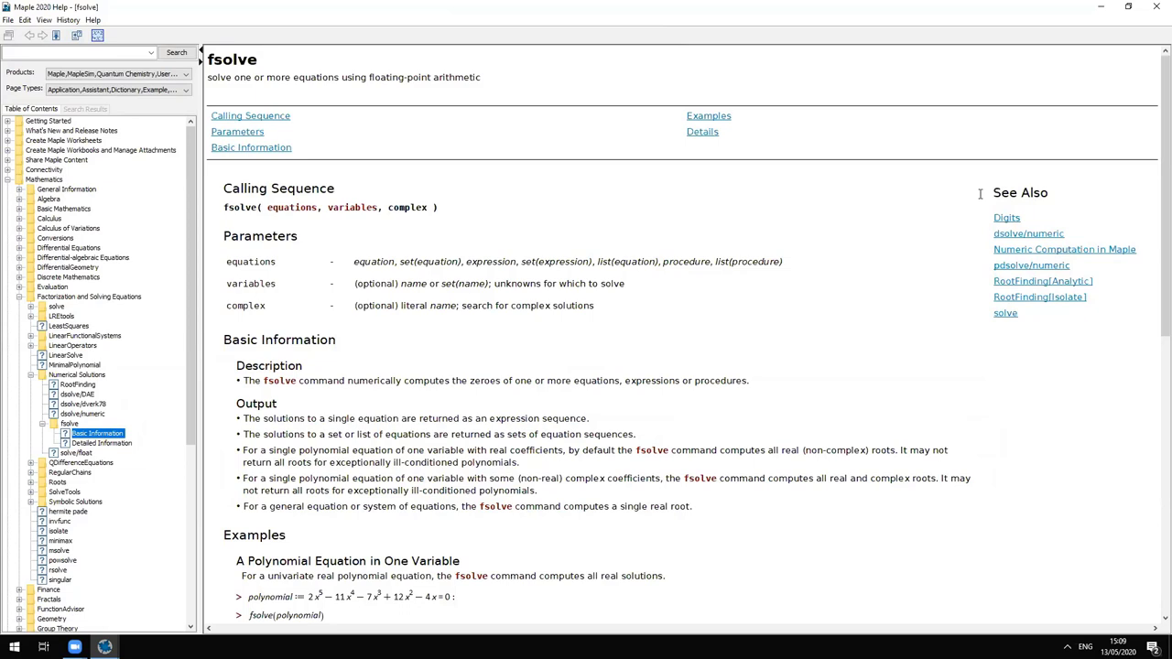
Back in the worksheet, evaluate with(LinearAlgebra) to list its commands, &x through Zip
left_click(1155, 6)
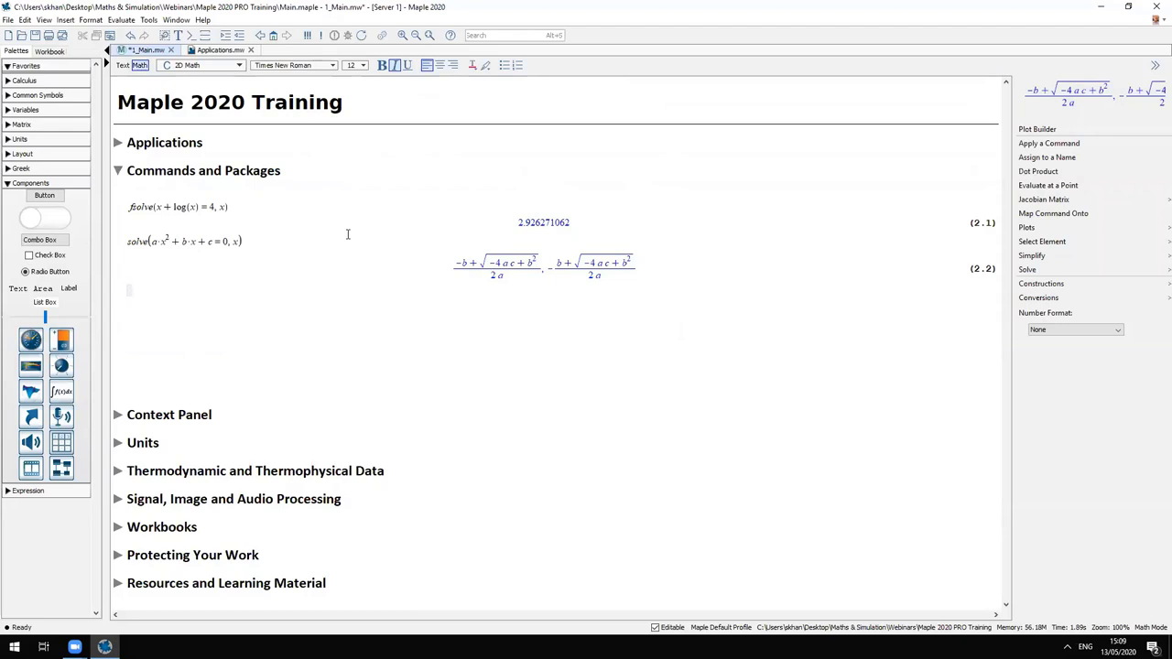
type("with(")
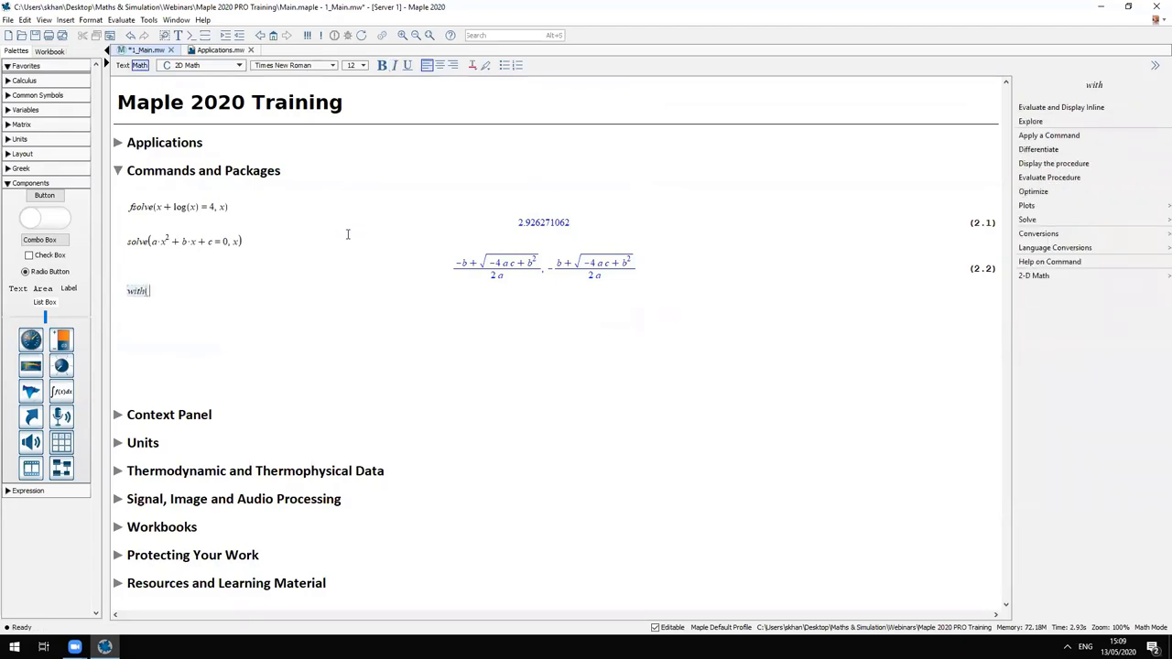
type("Linear")
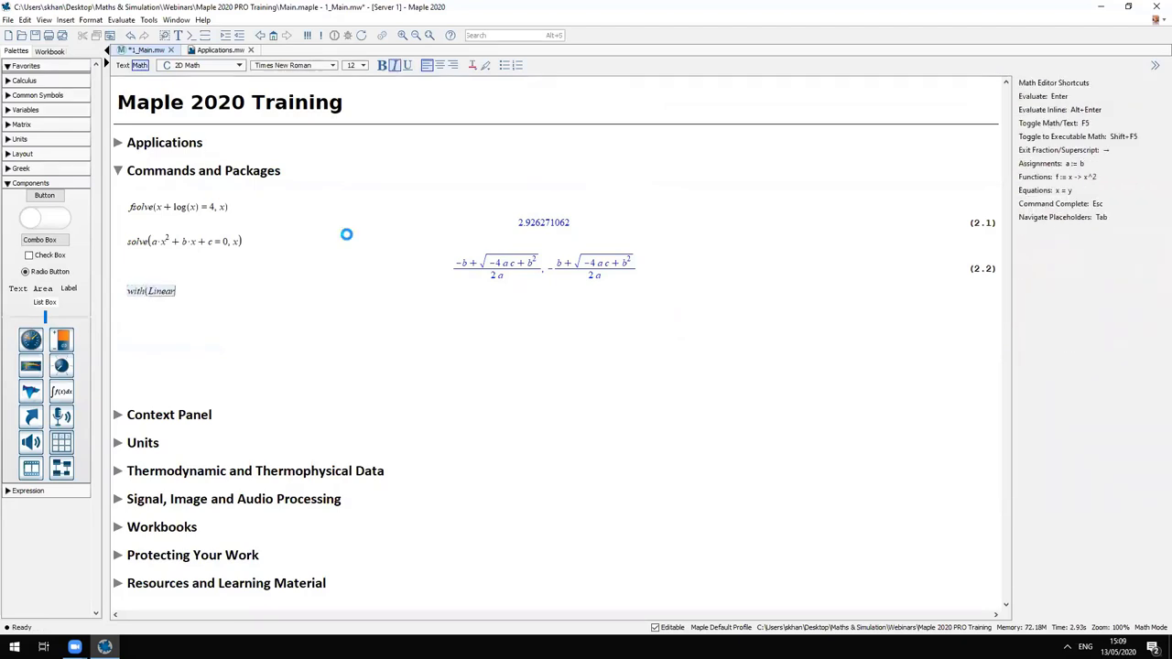
key("Return")
type(")")
key("Return")
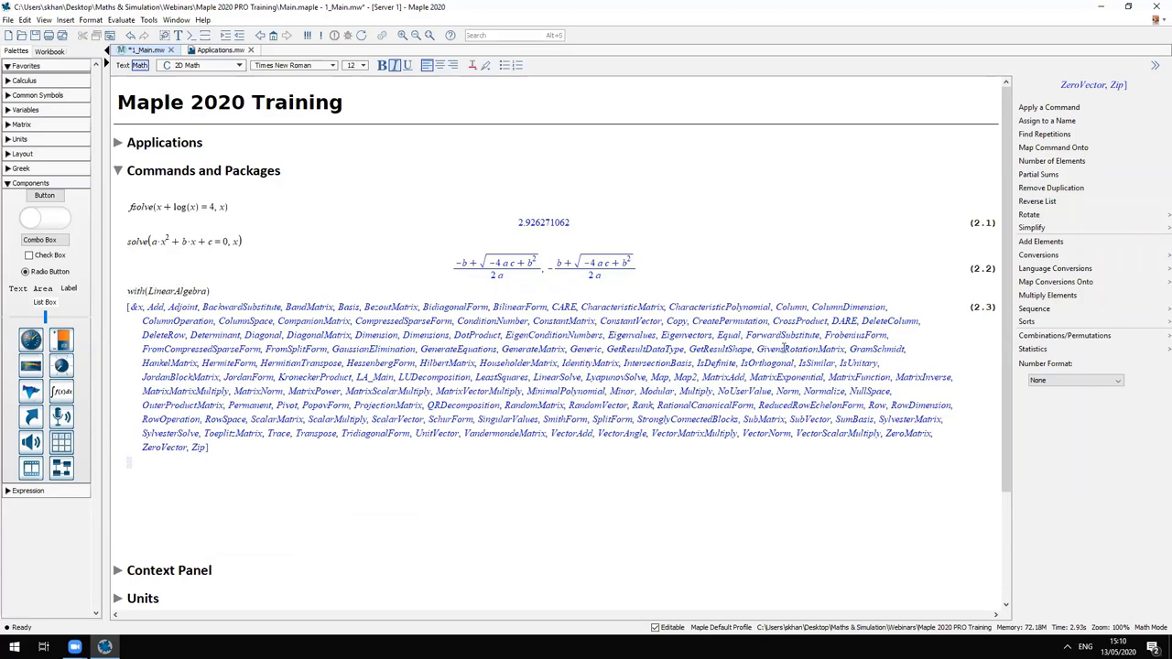
scroll(458, 412, "down", 2)
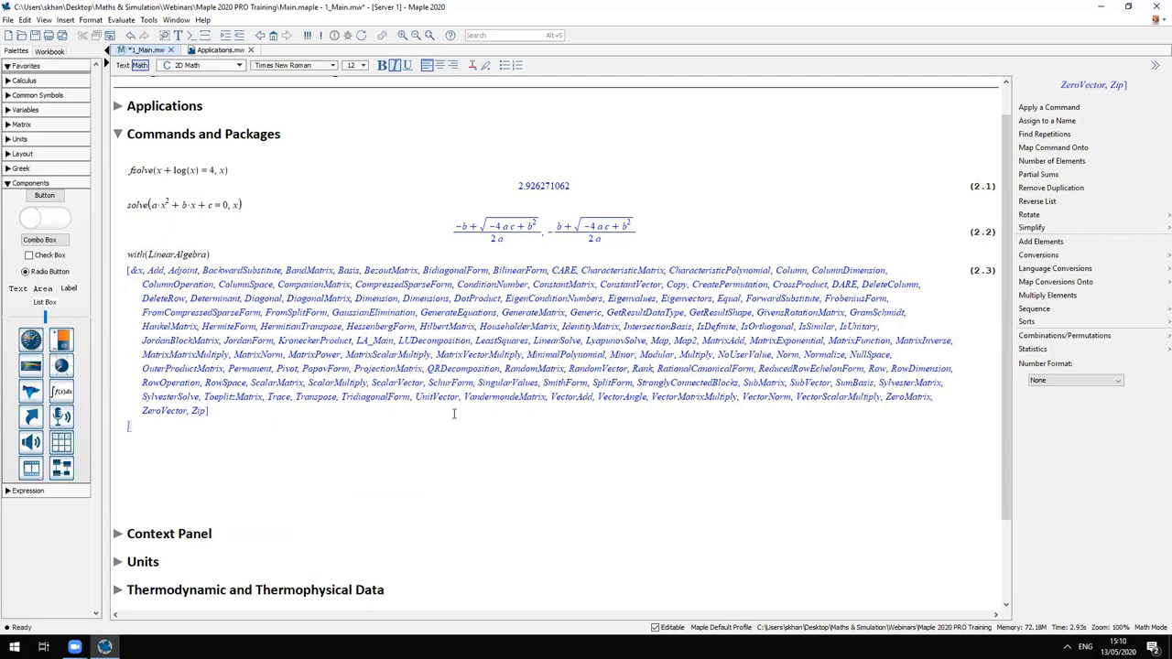
Evaluate M := RandomMatrix(10, 10, generator = 0..1.0) to produce a 10×10 random decimal matrix
left_click(238, 441)
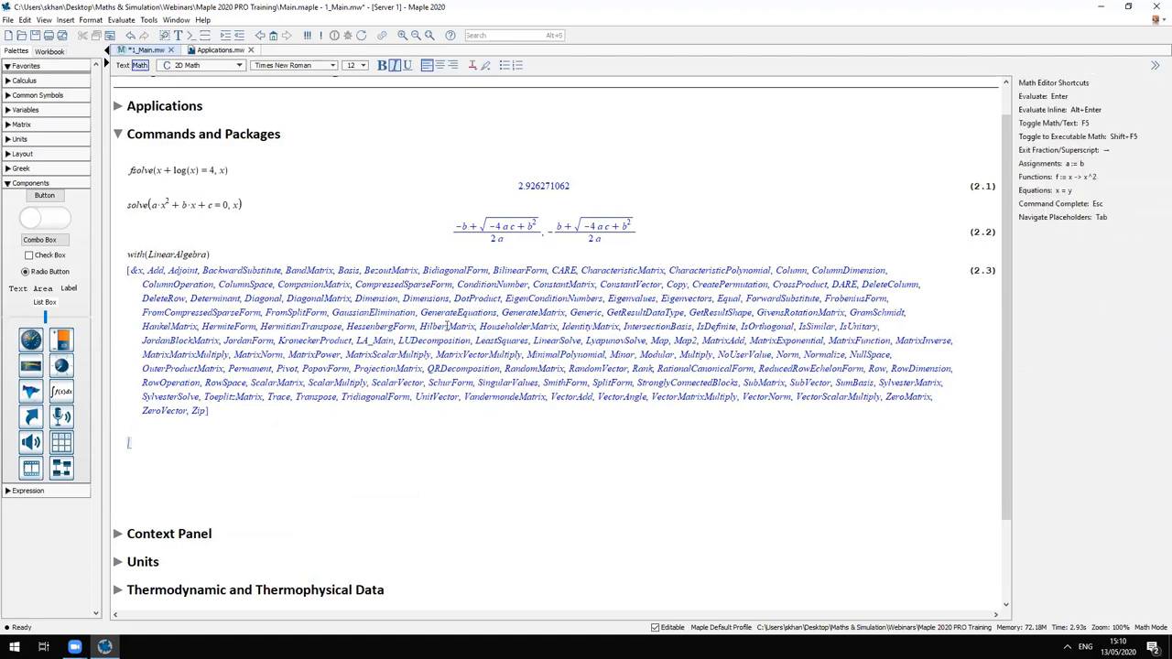
type("M :=")
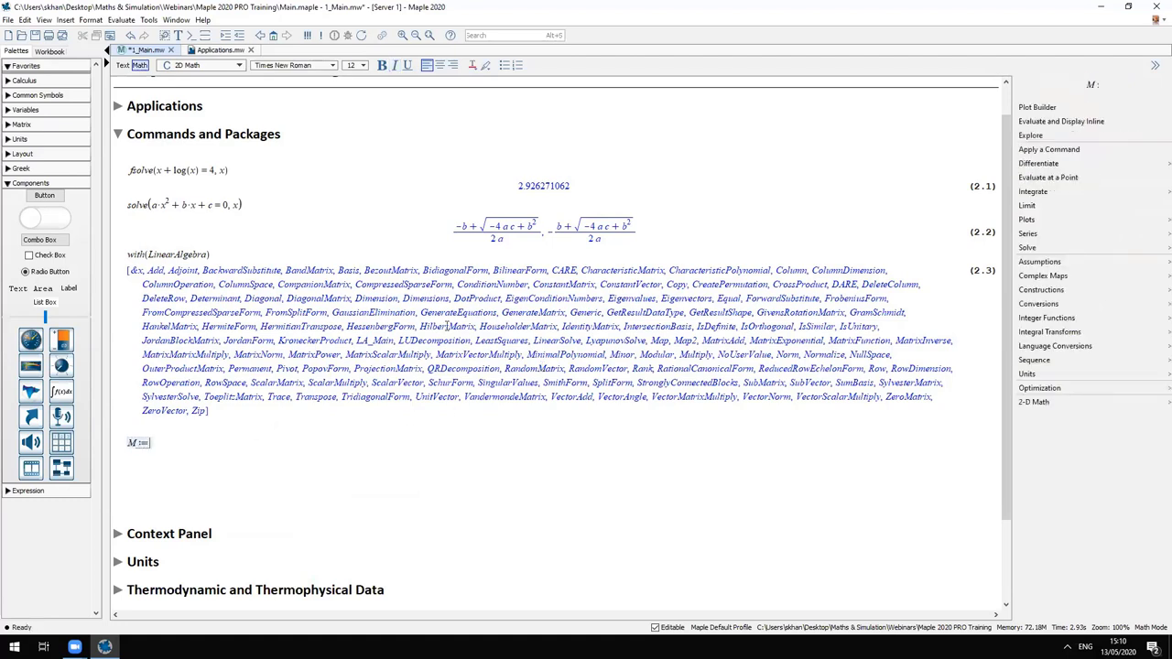
type(" Random")
key("ctrl+space")
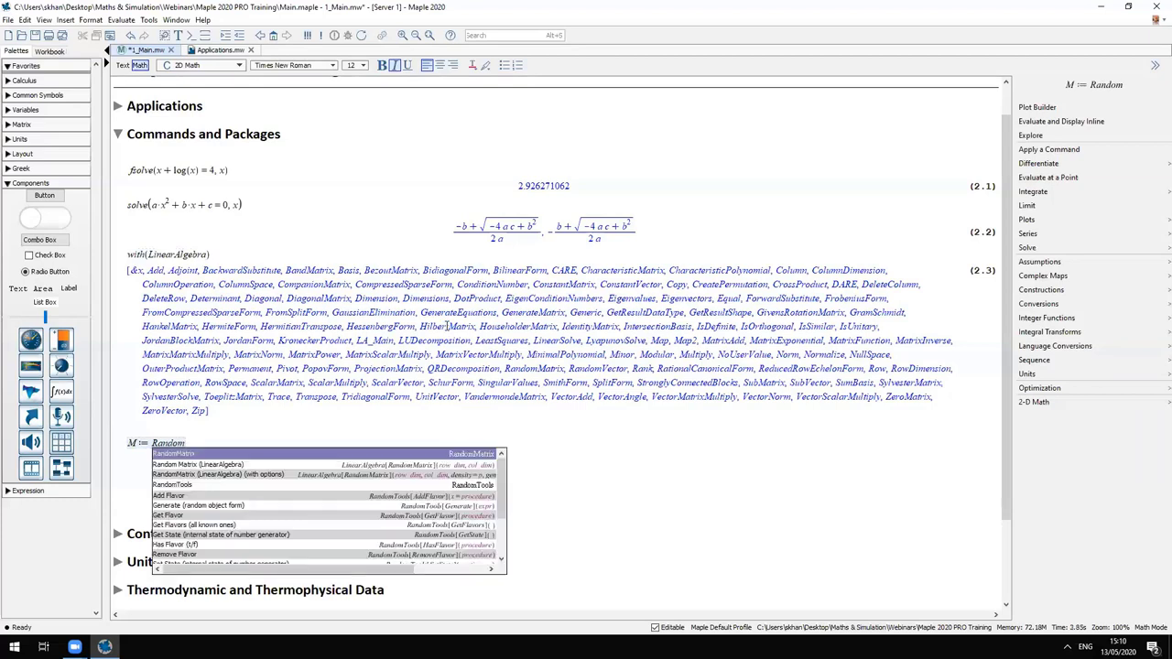
key("Return")
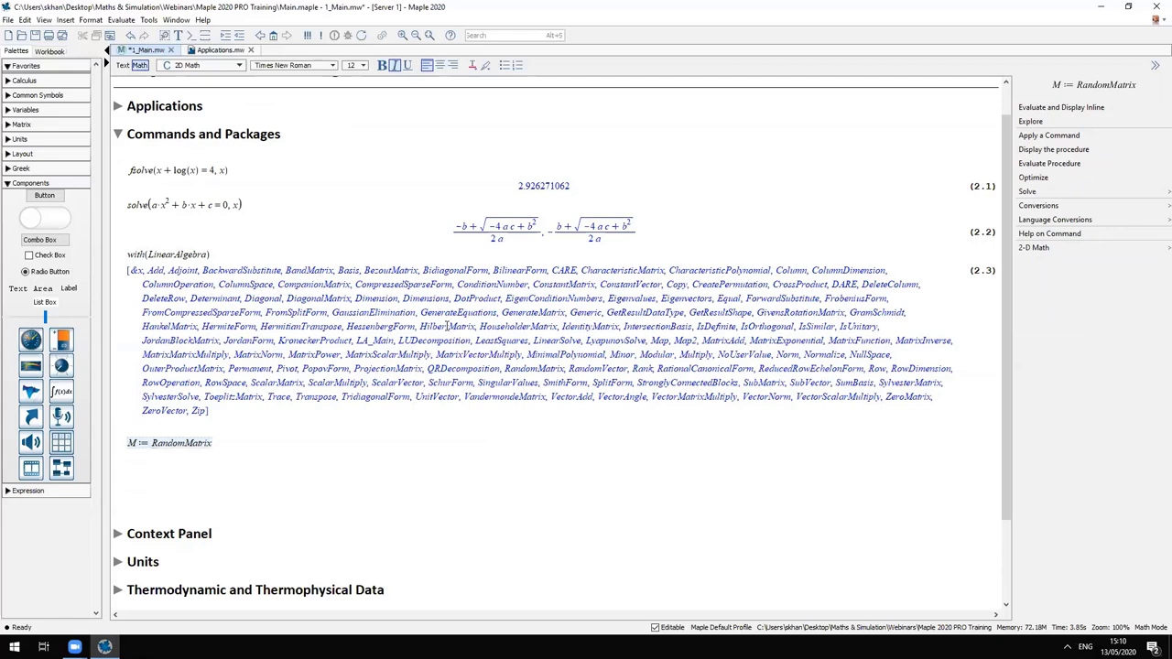
key("BackSpace")
key("BackSpace")
key("BackSpace")
key("BackSpace")
key("BackSpace")
key("BackSpace")
key("BackSpace")
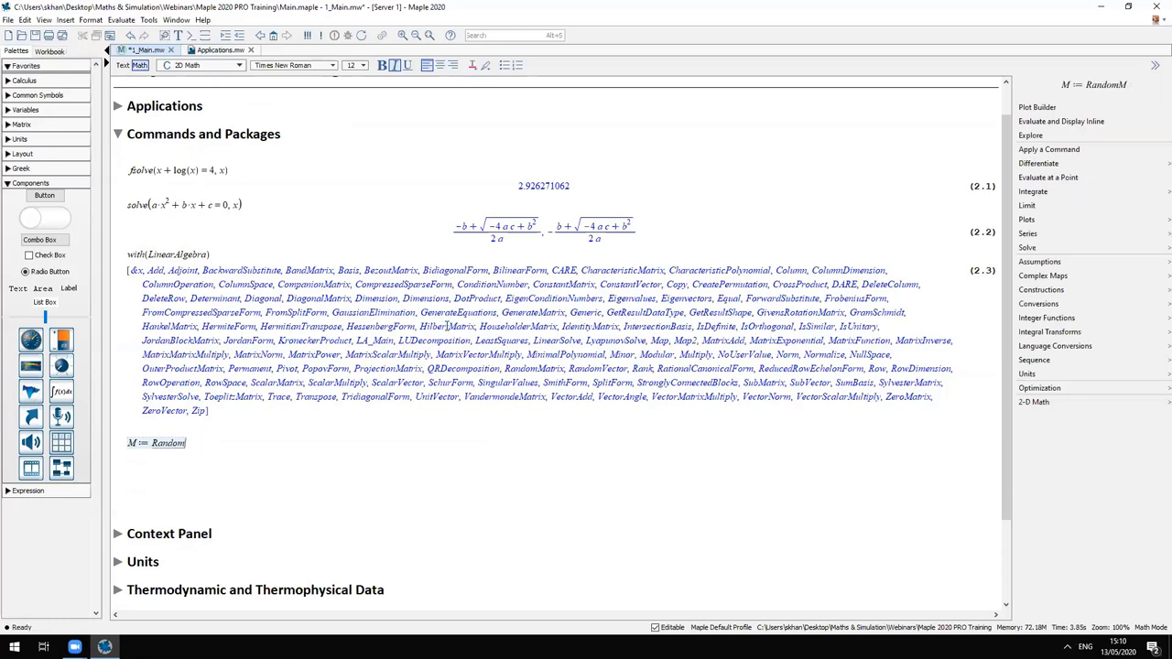
key("ctrl+space")
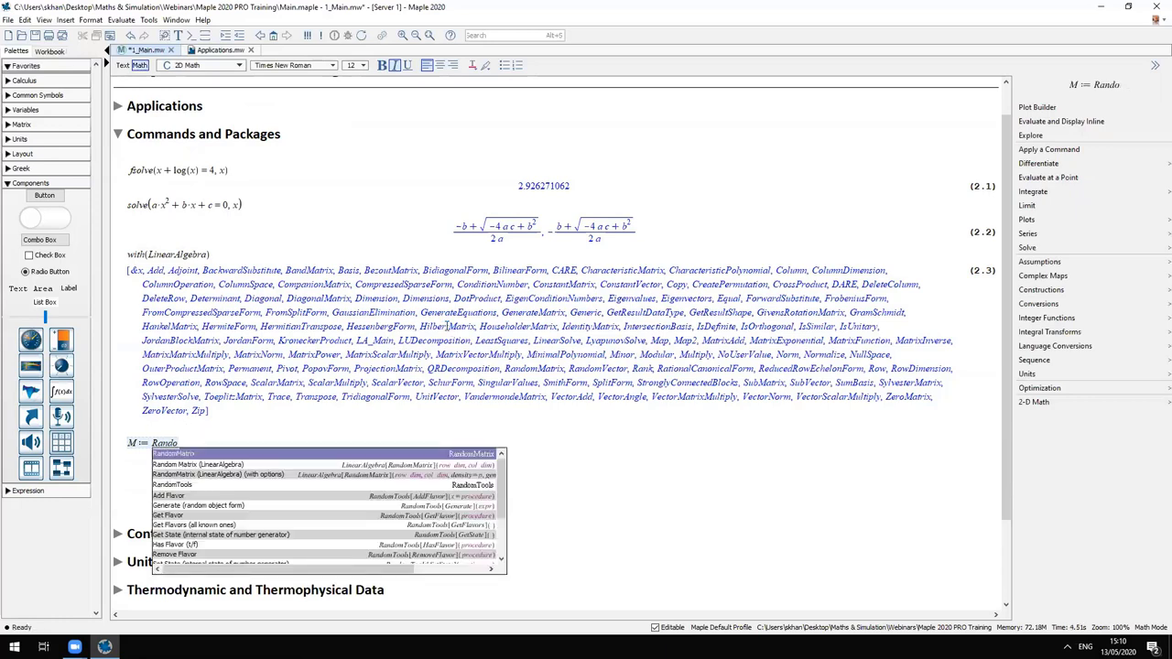
key("Down")
key("Down")
key("Down")
key("Up")
key("Up")
key("Up")
key("Return")
type("(10, 10,")
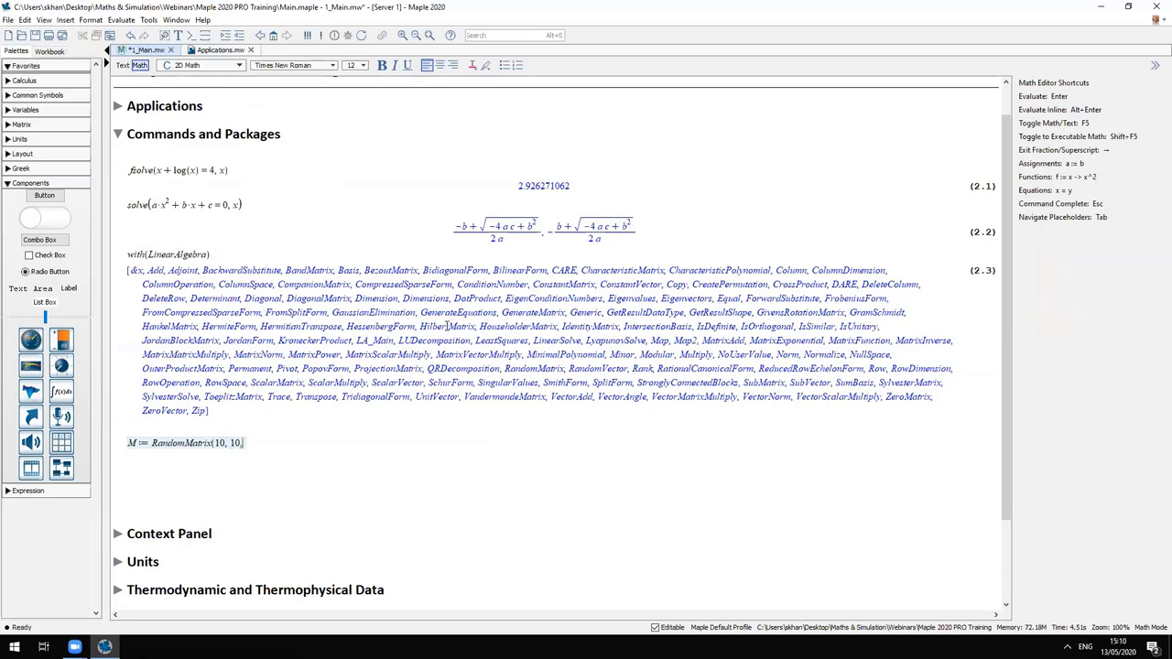
type(" generator = 0 ..1.0")
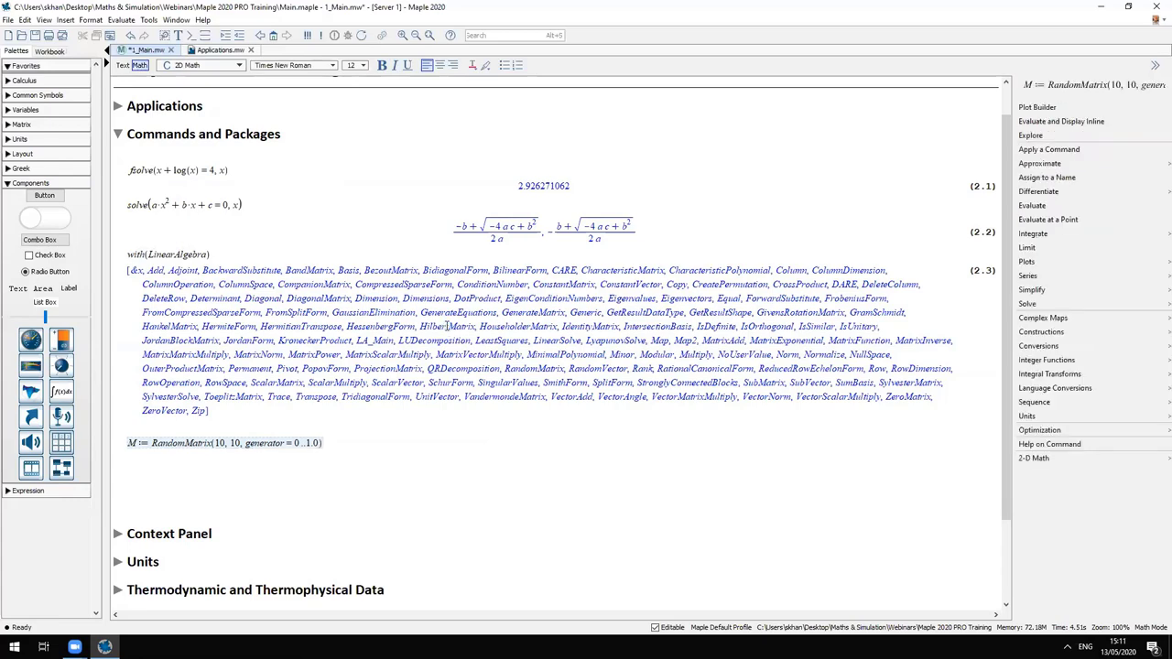
key("Return")
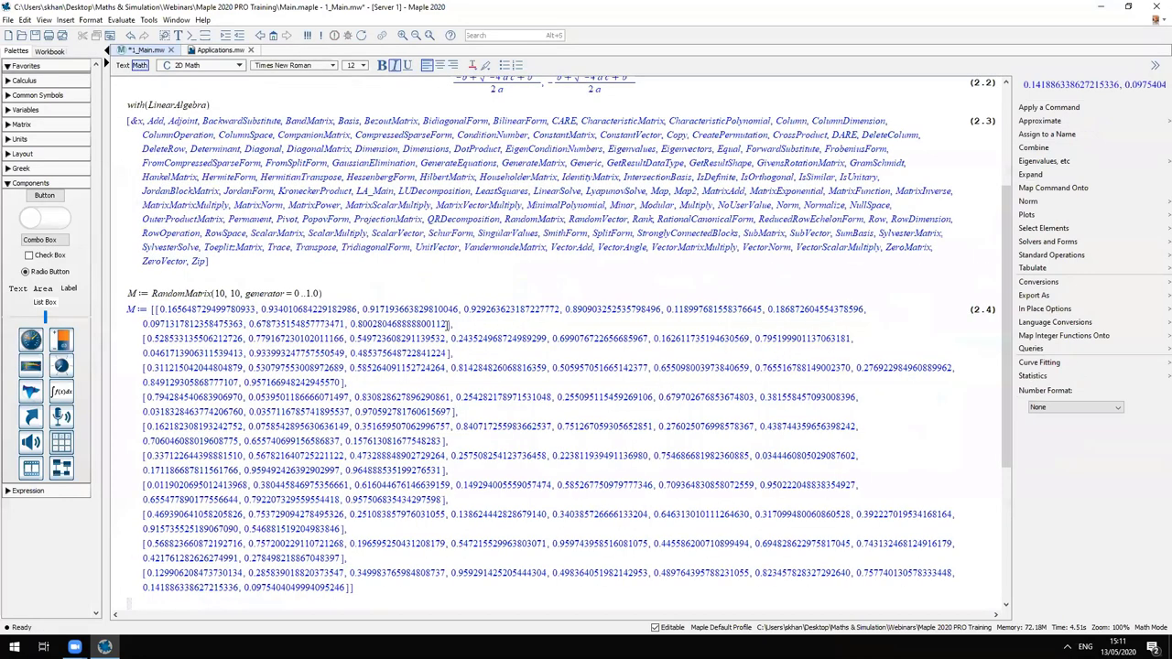
scroll(342, 427, "down", 1)
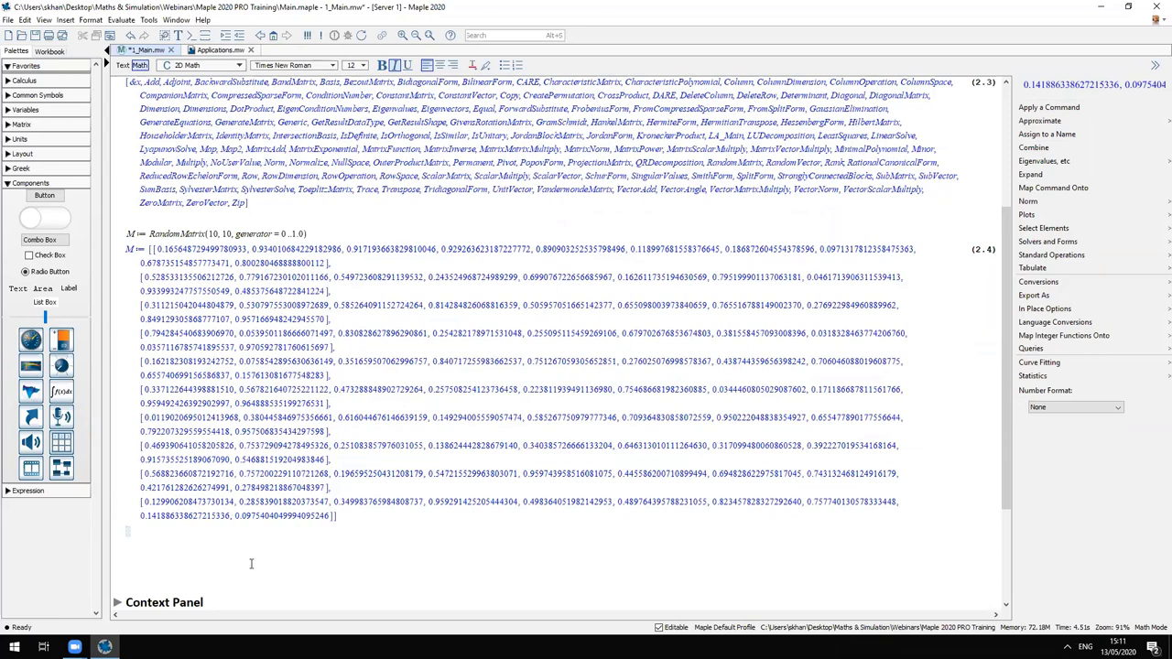
scroll(260, 563, "down", 1)
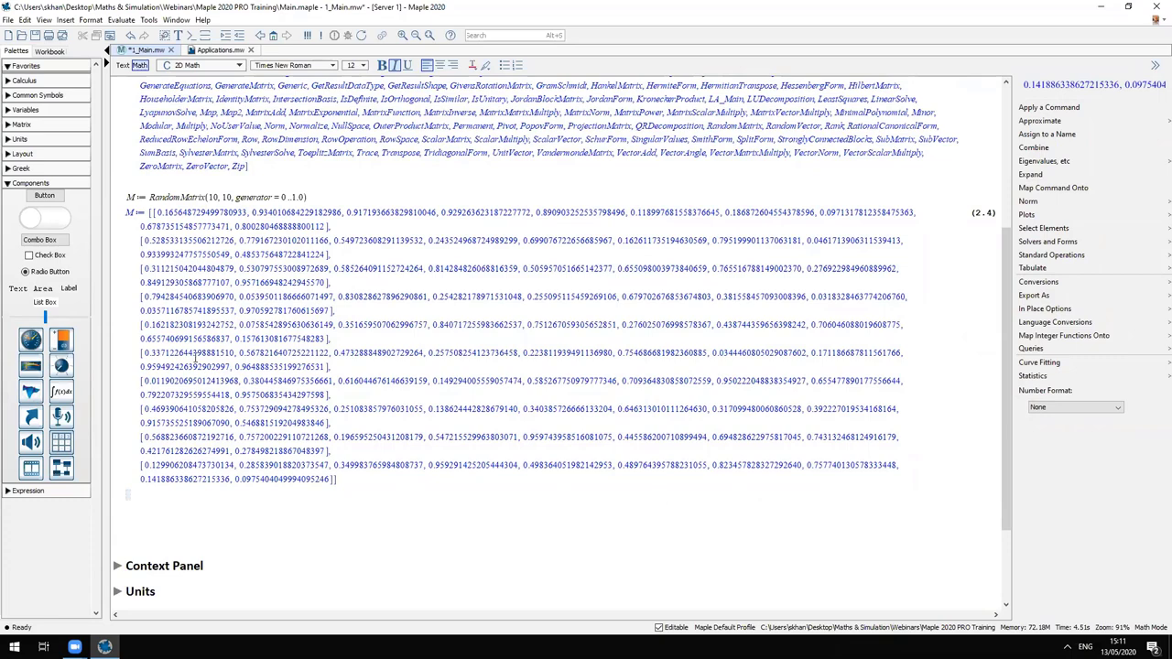
Open the help index of all packages from Tools > Load Package > List All Packages
left_click(149, 20)
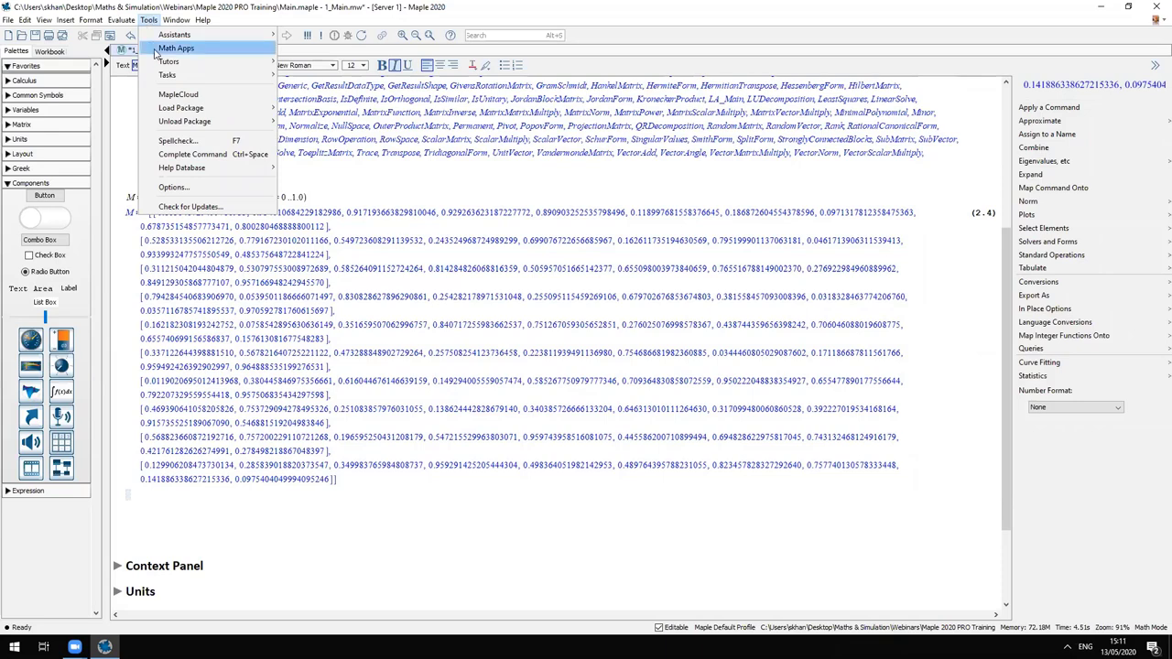
mouse_move(201, 111)
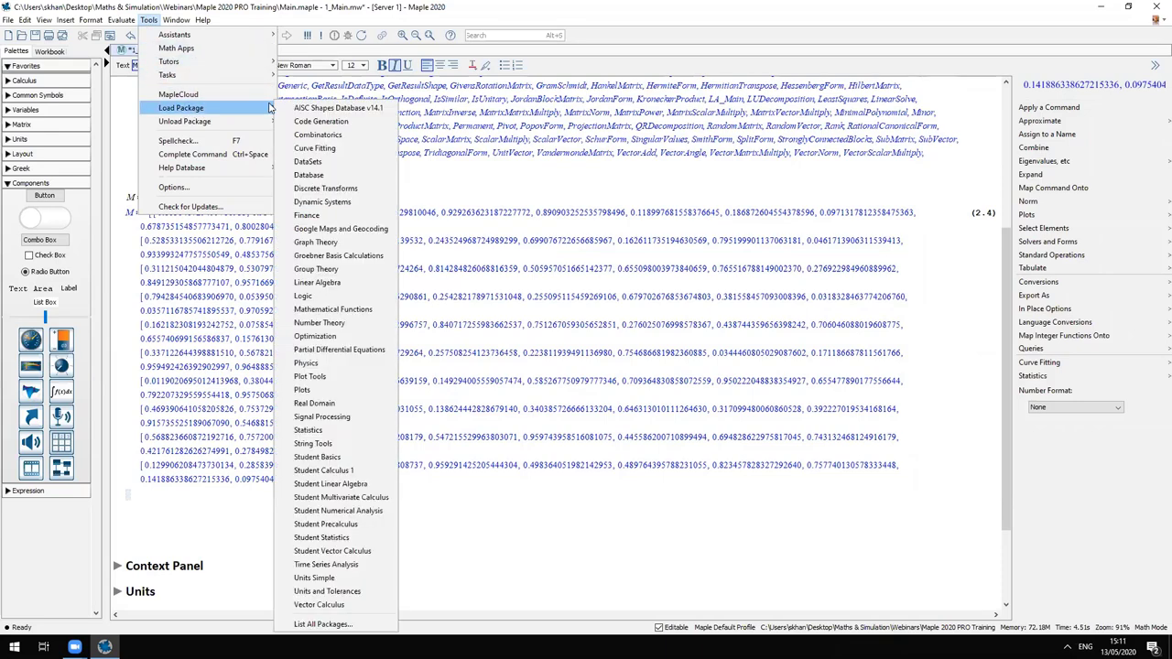
left_click(314, 626)
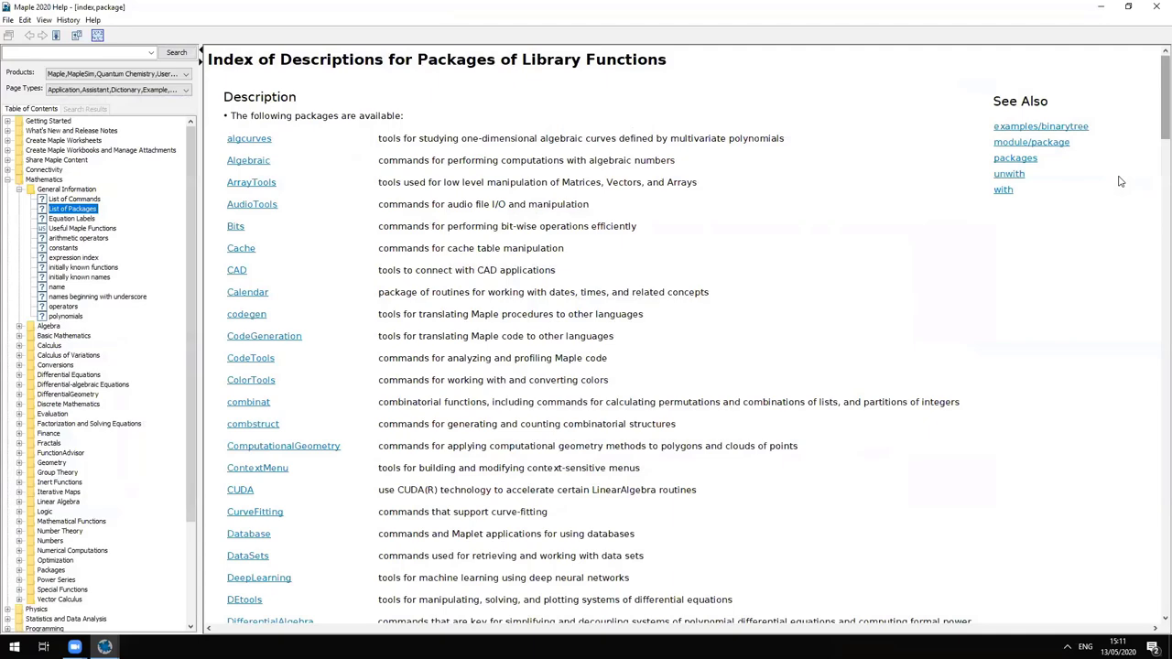
Scroll the package index down past LinearAlgebra, then close the Help window
scroll(1119, 182, "down", 4)
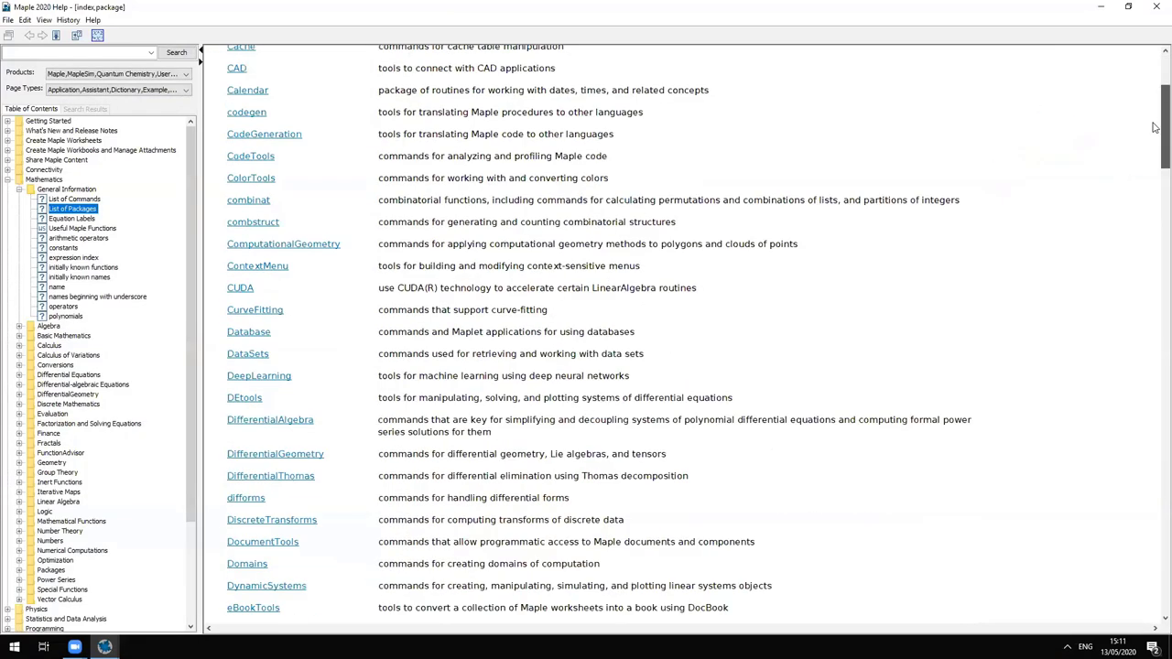
scroll(393, 214, "up", 4)
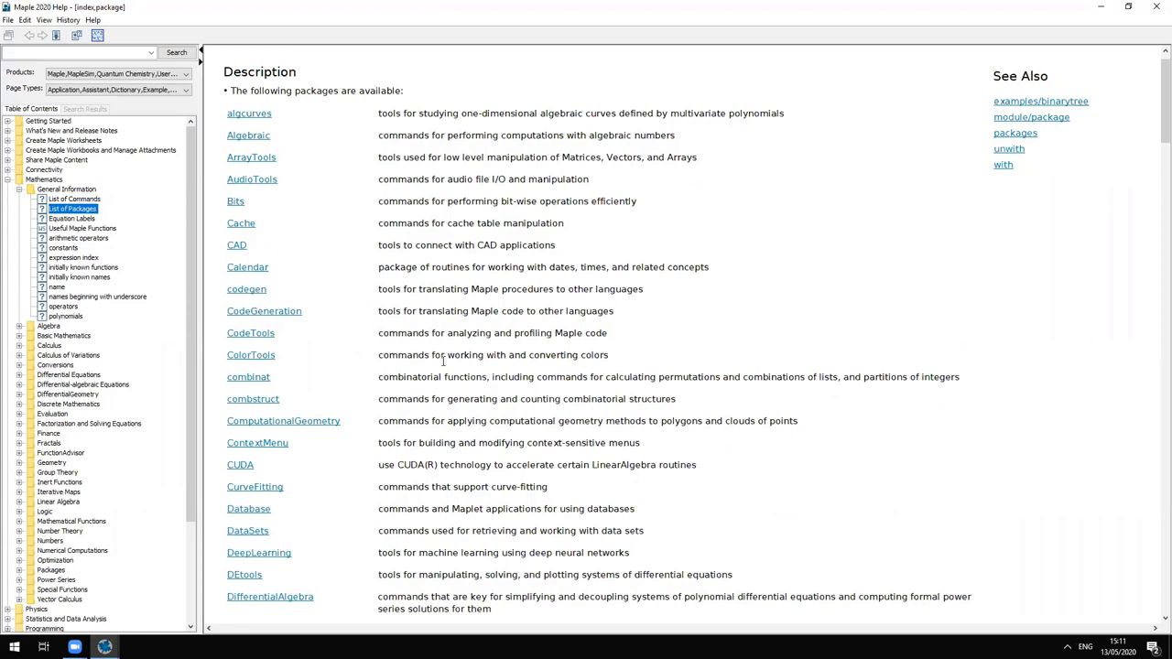
scroll(455, 368, "down", 3)
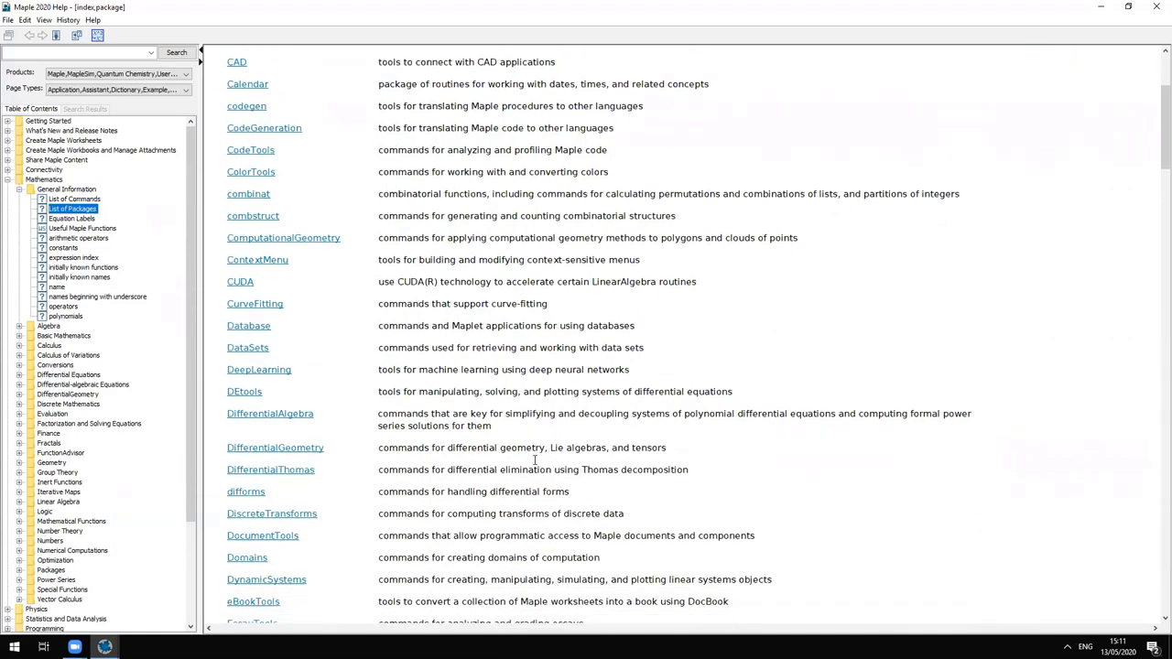
scroll(402, 387, "down", 2)
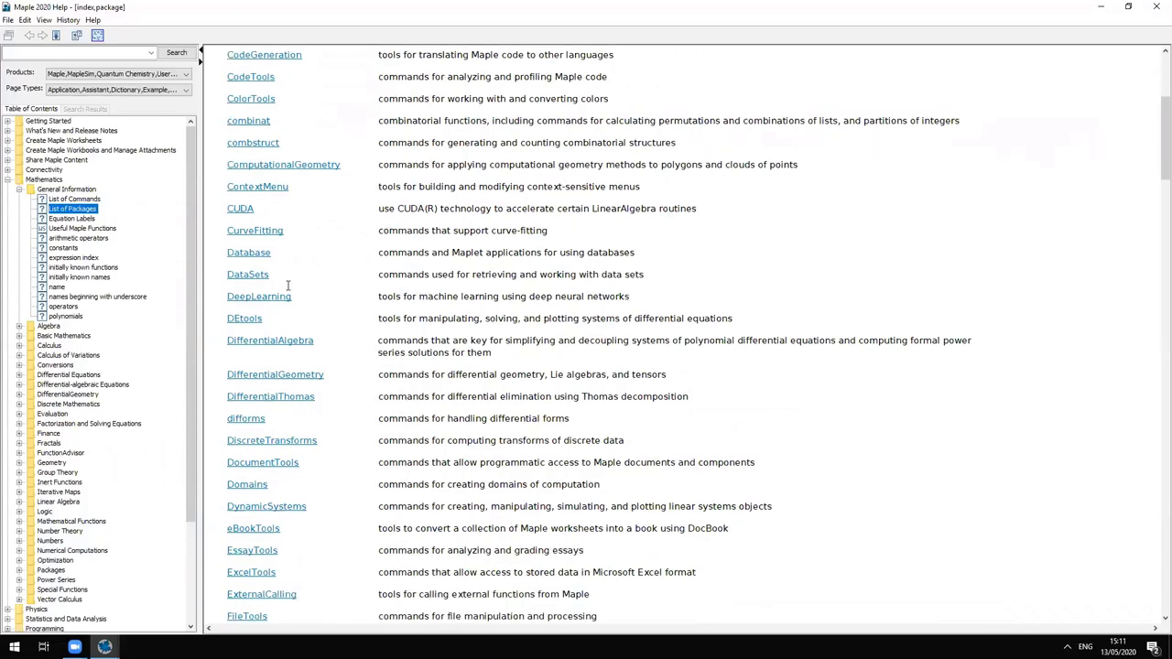
scroll(493, 499, "down", 12)
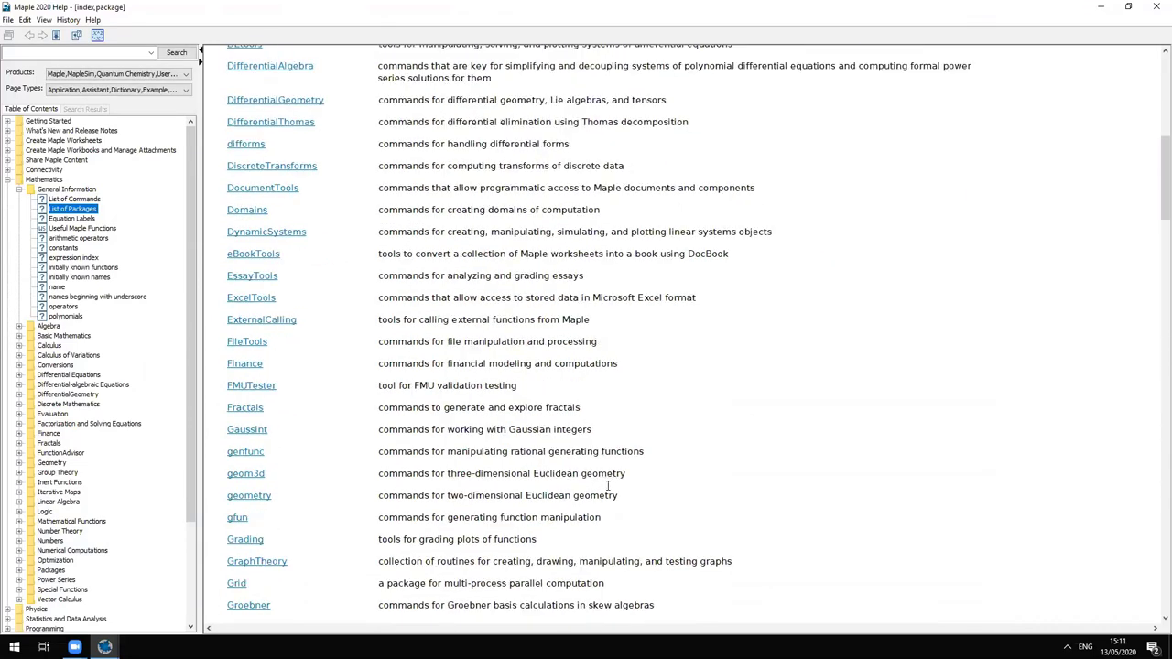
scroll(635, 497, "down", 6)
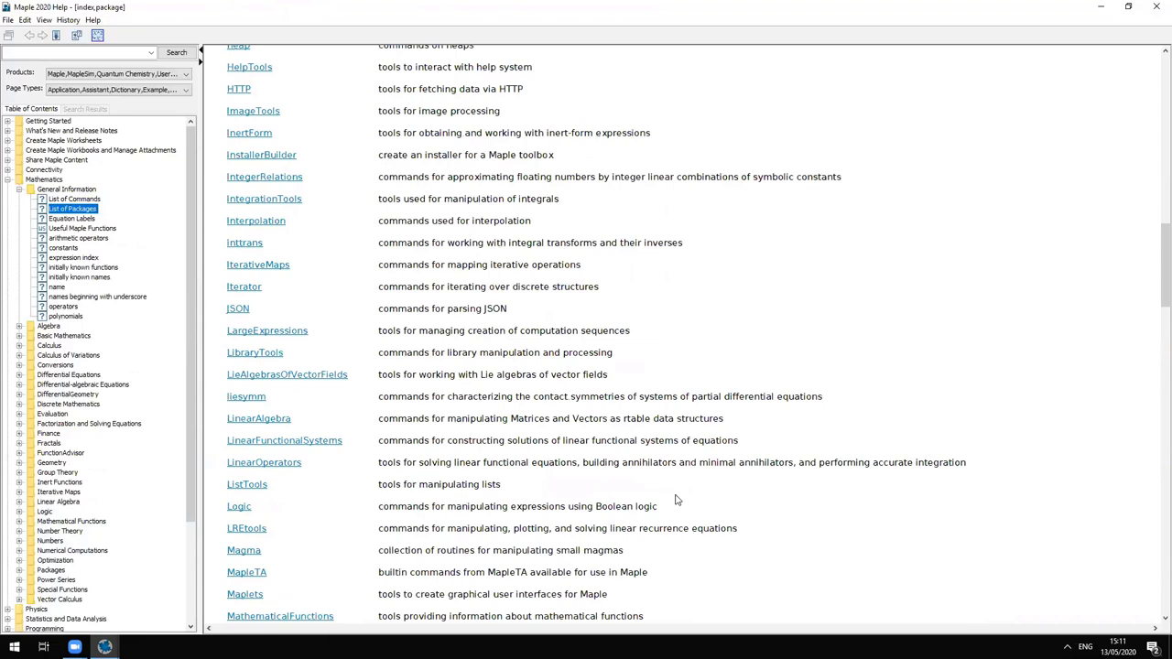
scroll(676, 498, "down", 1)
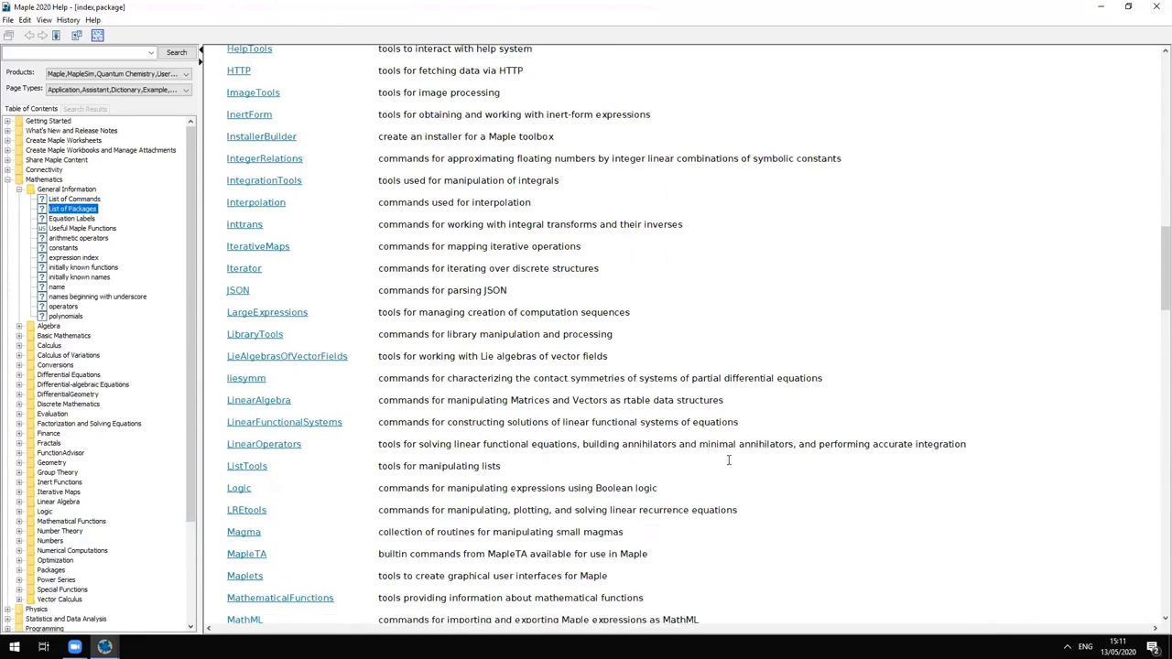
left_click(1156, 6)
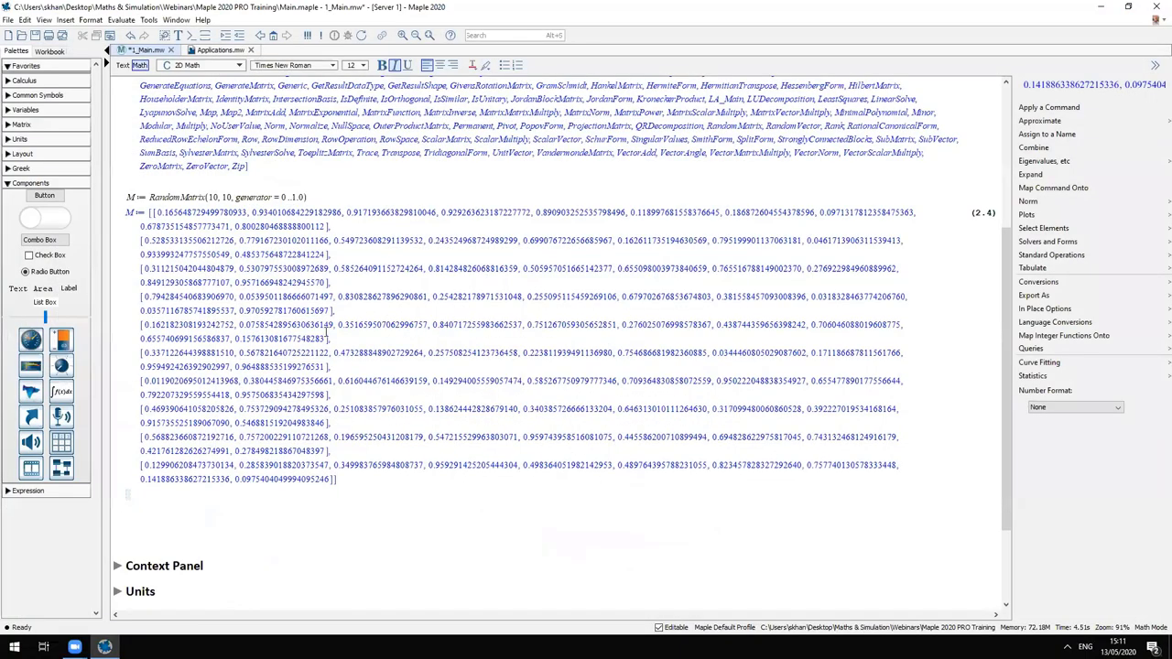
Collapse Commands and Packages and expand Context Panel to show Expressions through PlotBuilder subsections
scroll(327, 338, "up", 15)
left_click(117, 164)
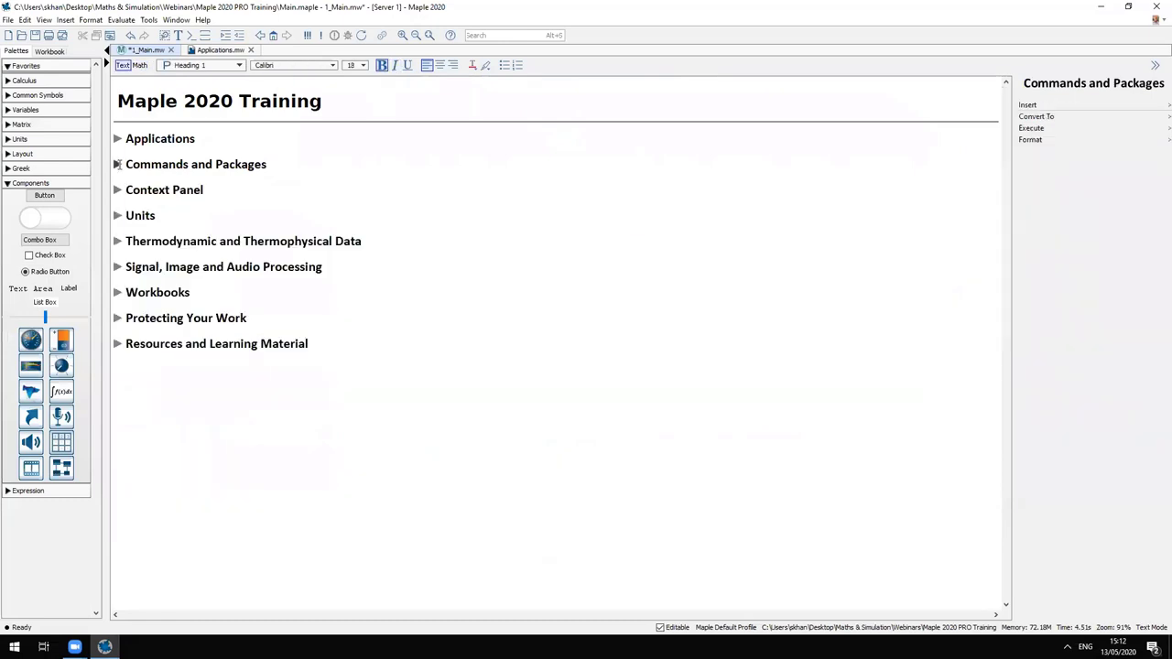
left_click(117, 190)
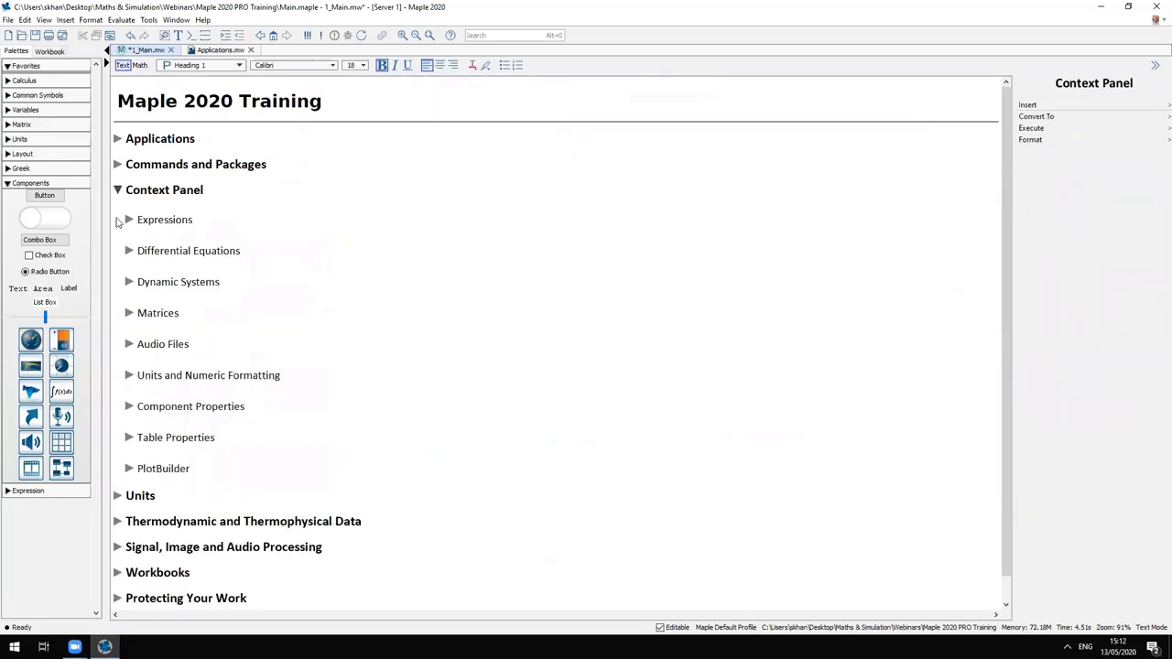
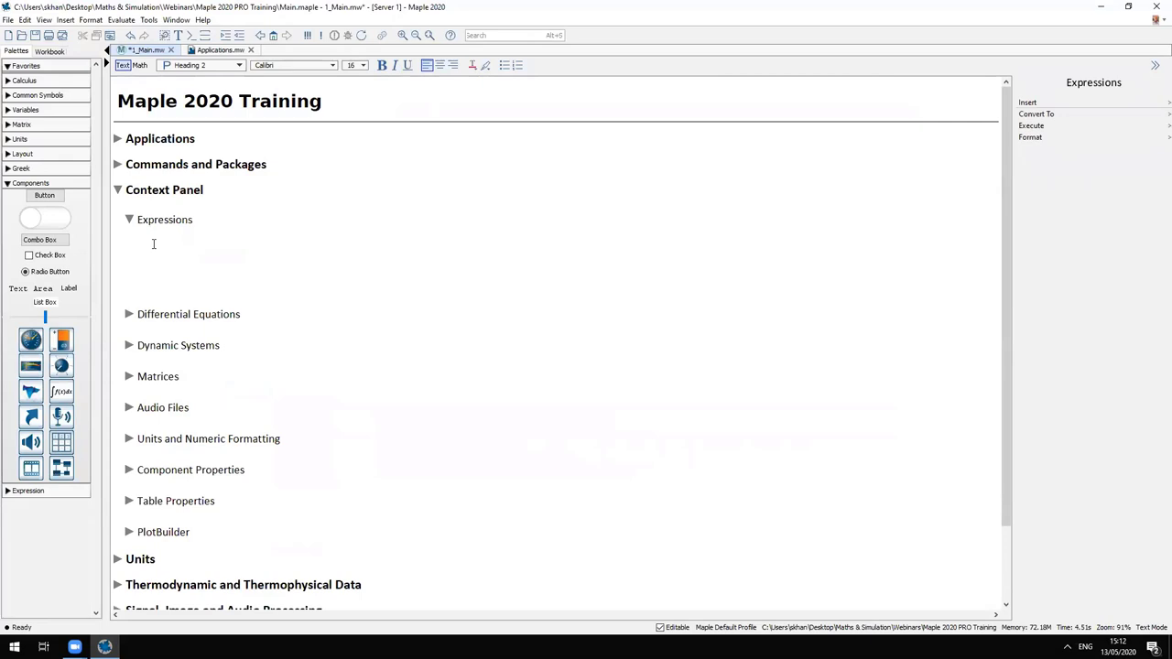
Enter x*cos(x) in the Expressions area
left_click(156, 254)
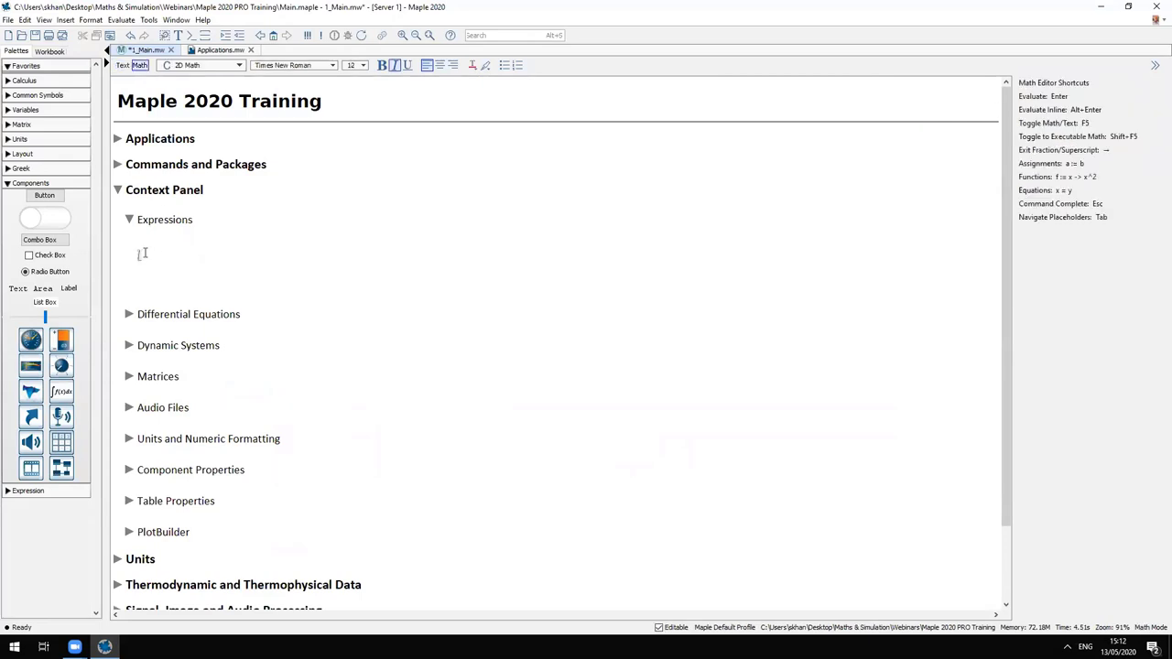
left_click(149, 241)
type("x*cos")
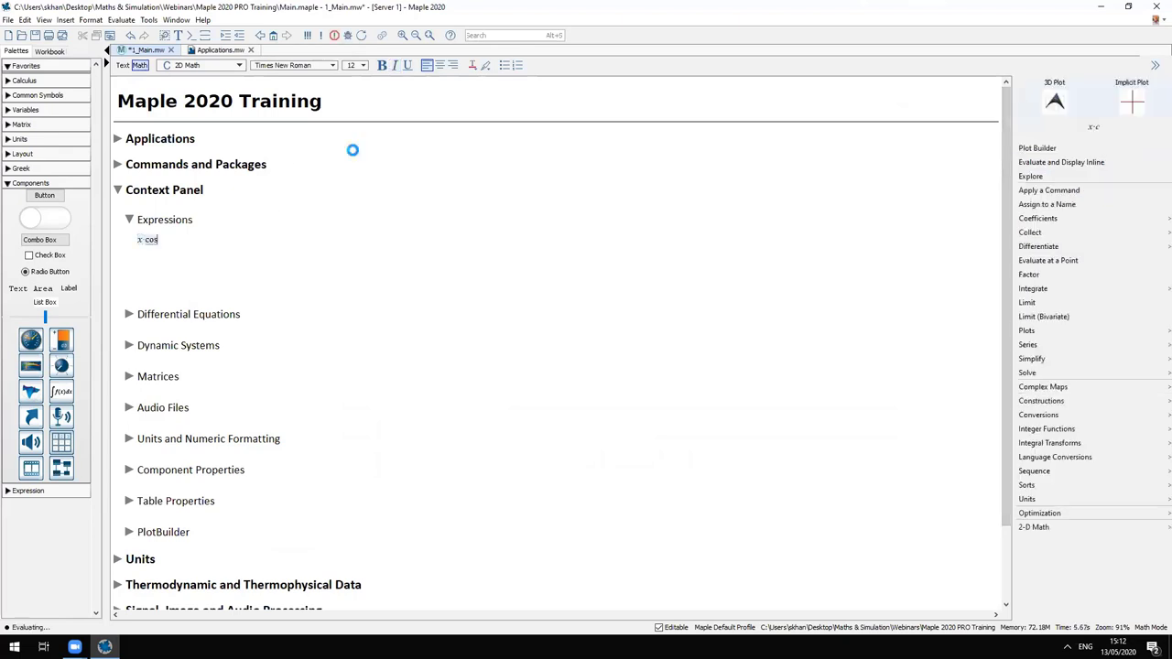
type("(x)")
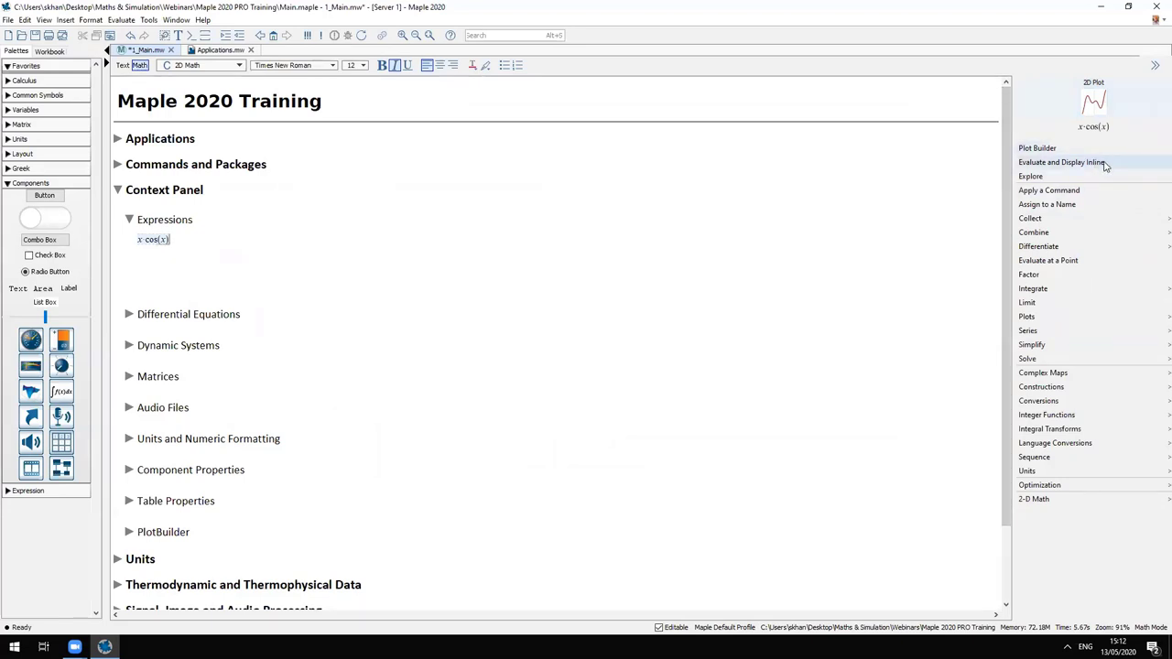
Differentiate with respect to x to get cos(x) − x·sin(x), and plot the derivative in 2-D
left_click(1037, 264)
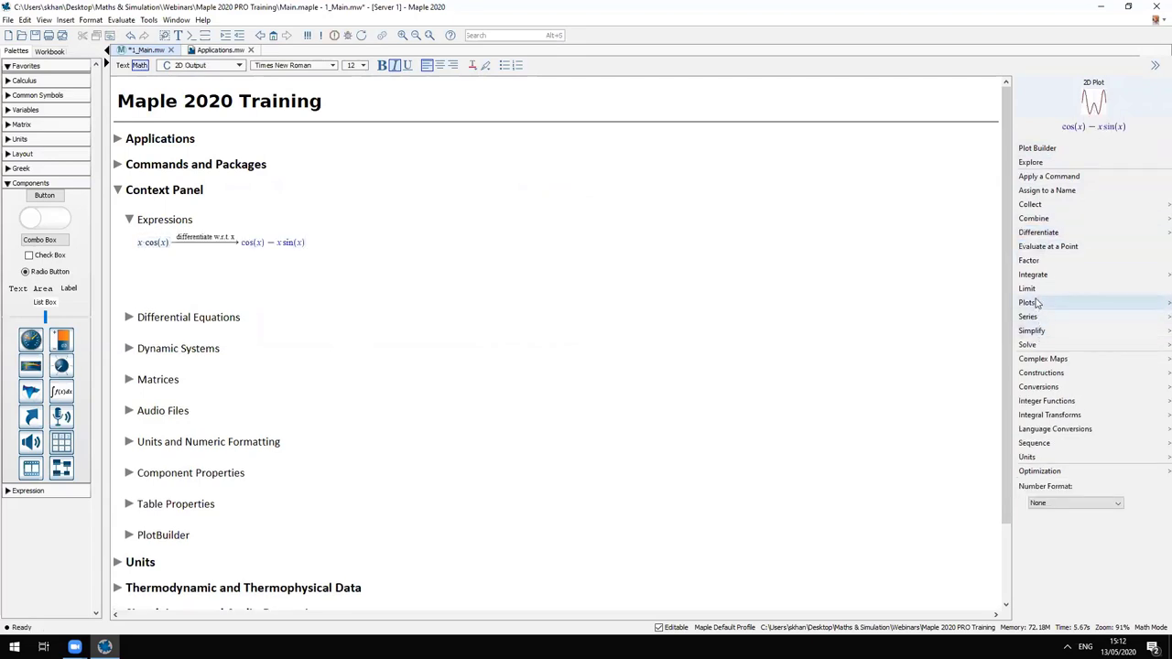
left_click(1054, 318)
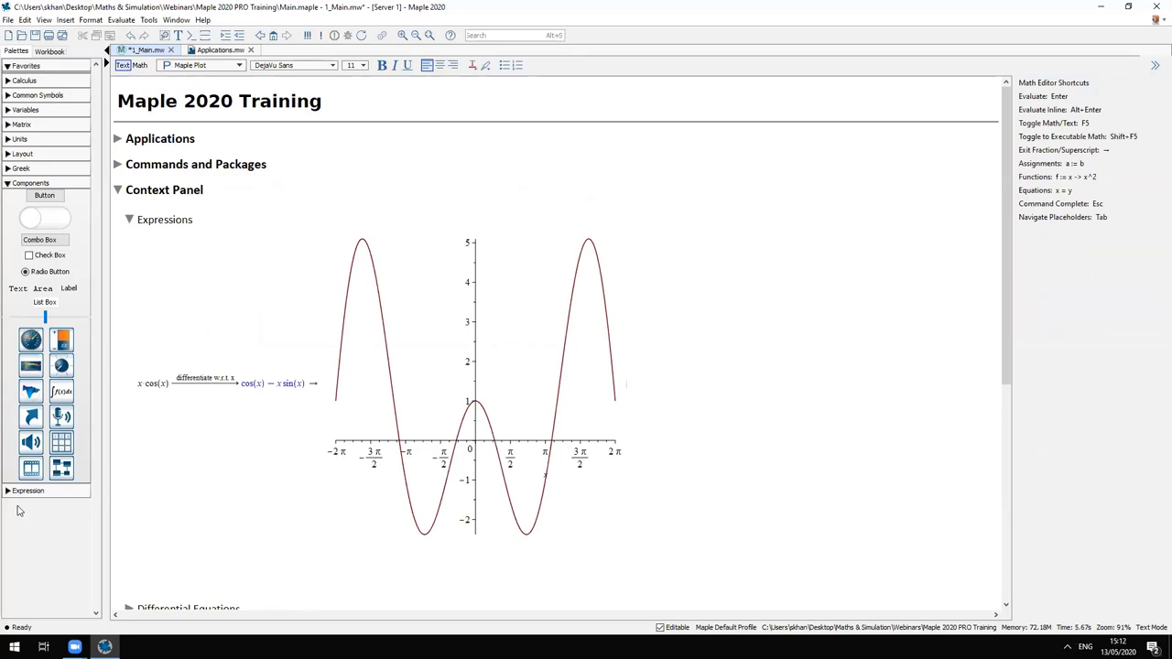
scroll(160, 494, "down", 3)
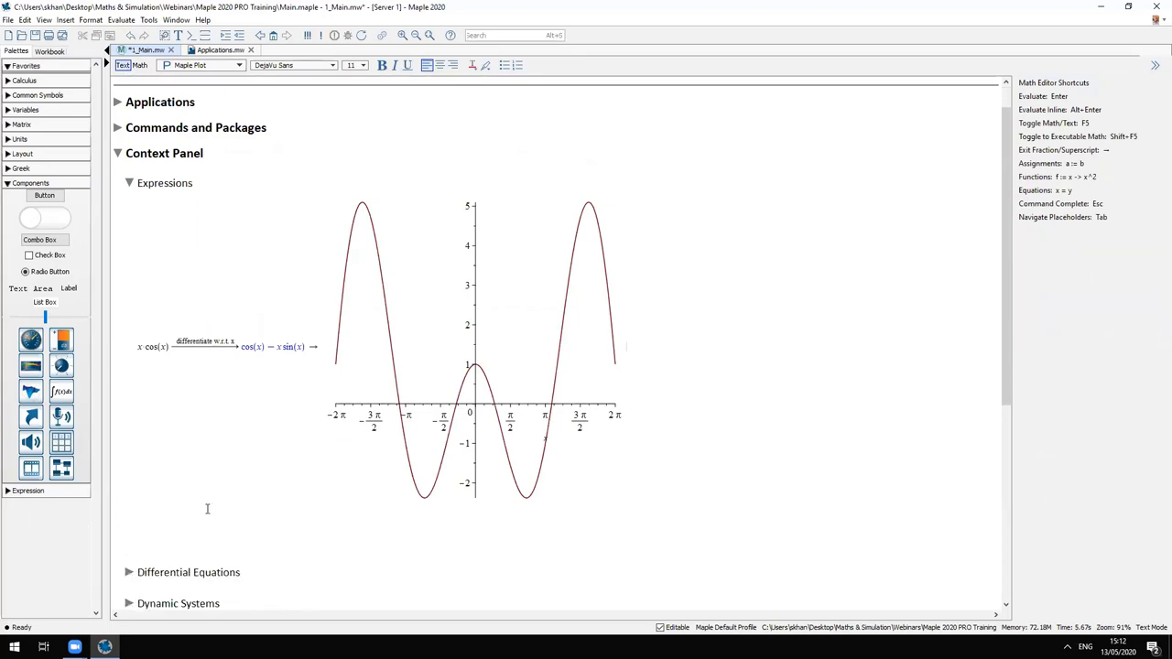
Solve the ODE f''(t)+f'(t)=sin(t) for f(t), then open Dynamic Systems showing s/(s²+2s+1)
left_click(128, 518)
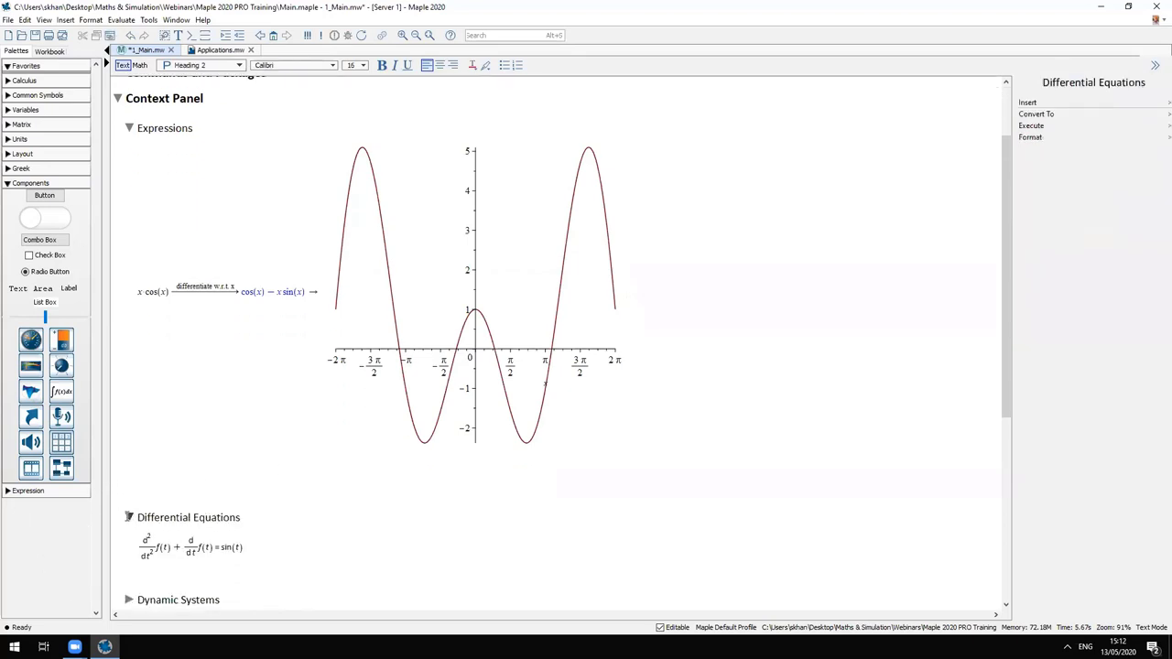
scroll(322, 555, "down", 3)
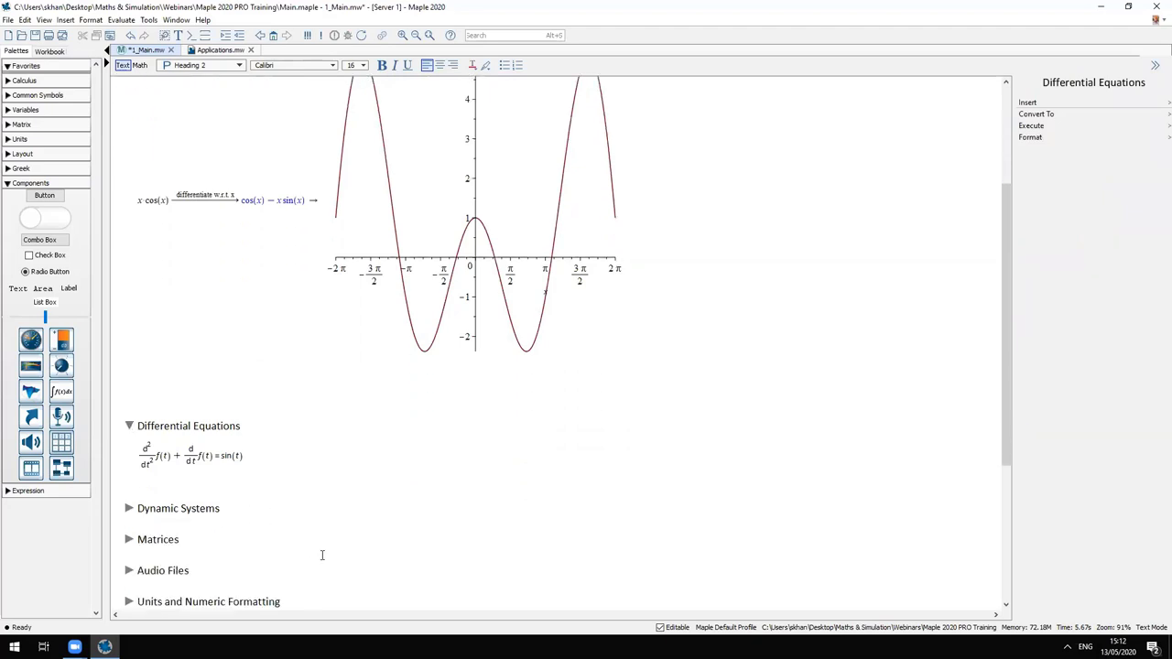
left_click(253, 453)
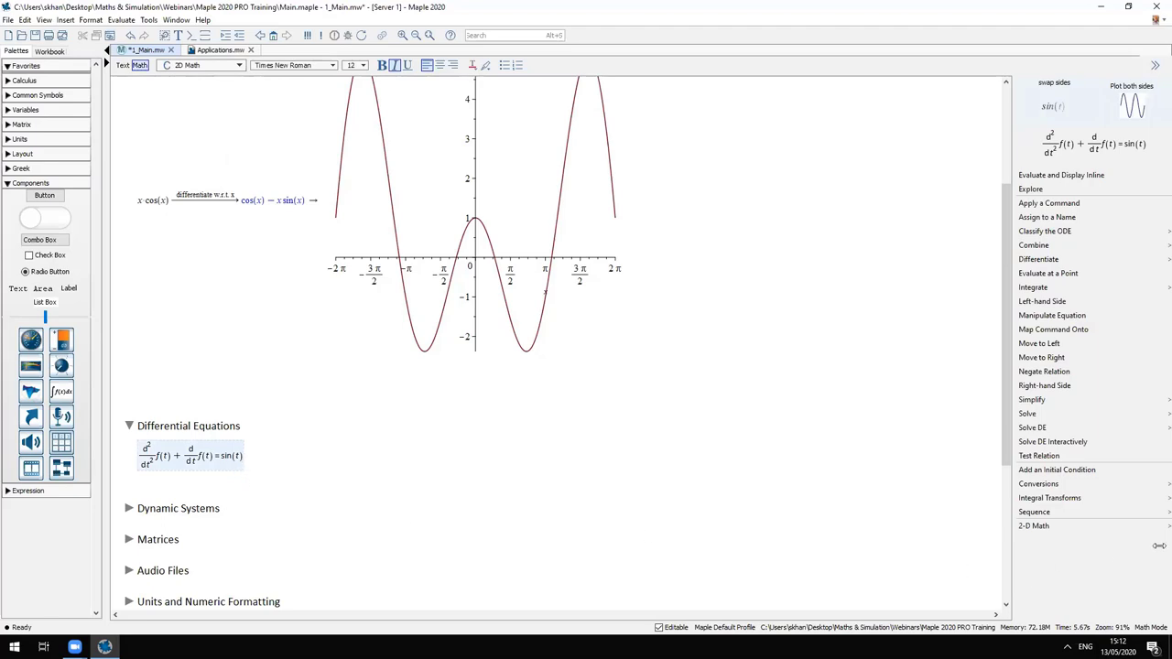
left_click(1062, 432)
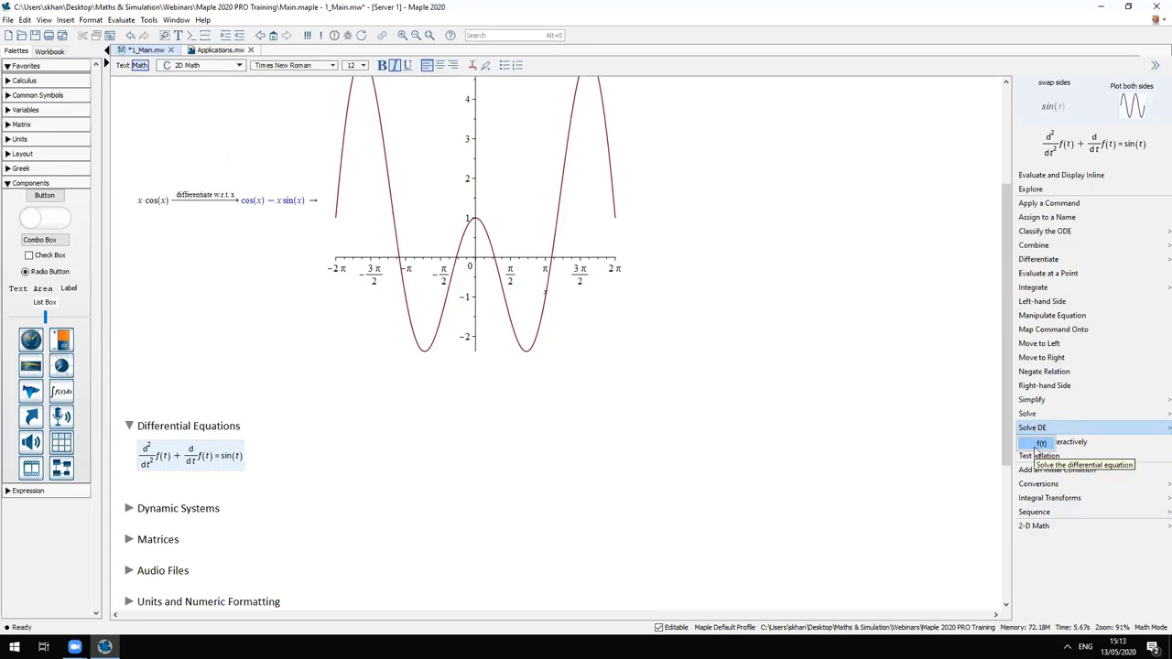
left_click(1037, 445)
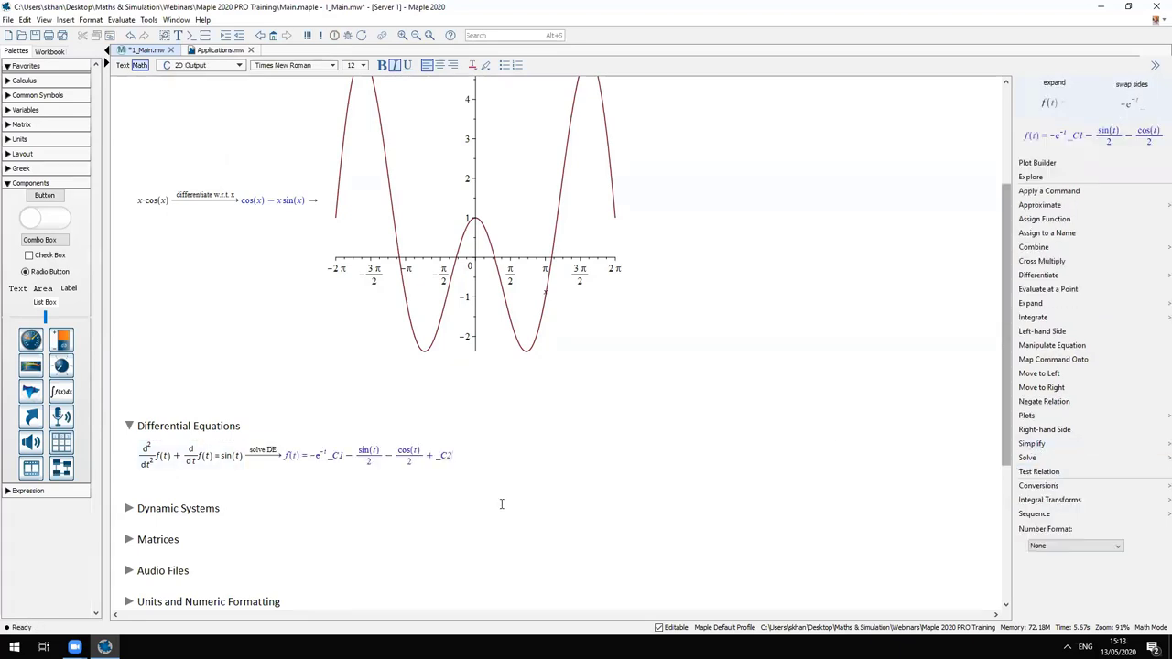
scroll(502, 505, "down", 3)
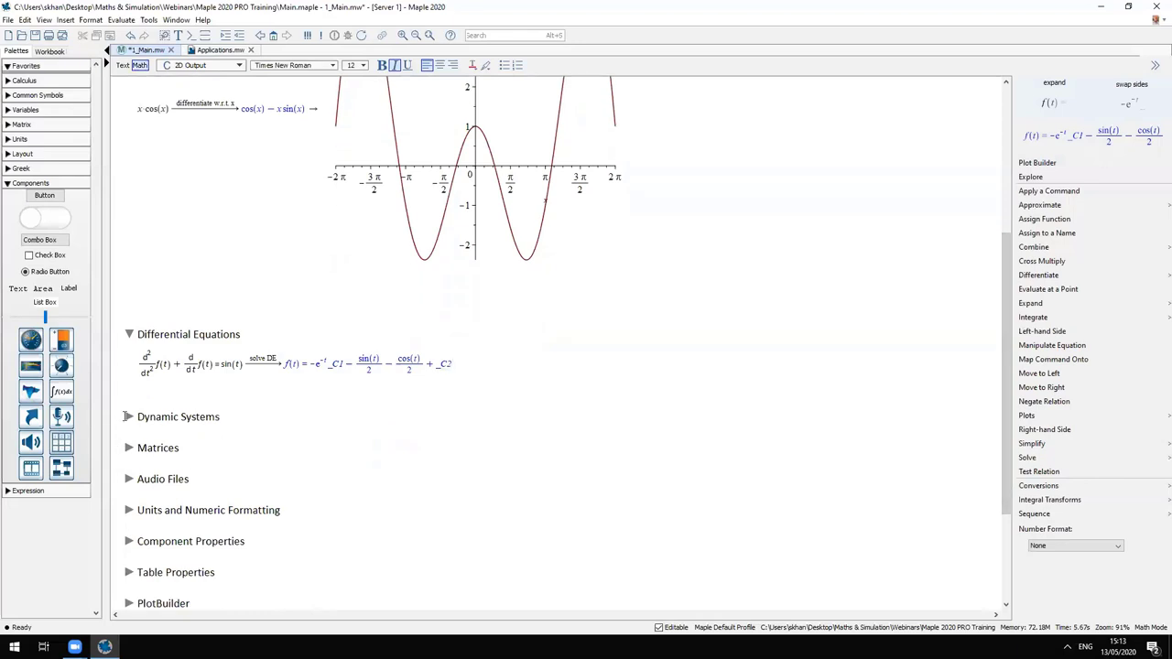
left_click(128, 417)
Insert a magnitude plot of s/(s²+2s+1), in dB against frequency in rad/s
scroll(229, 440, "down", 3)
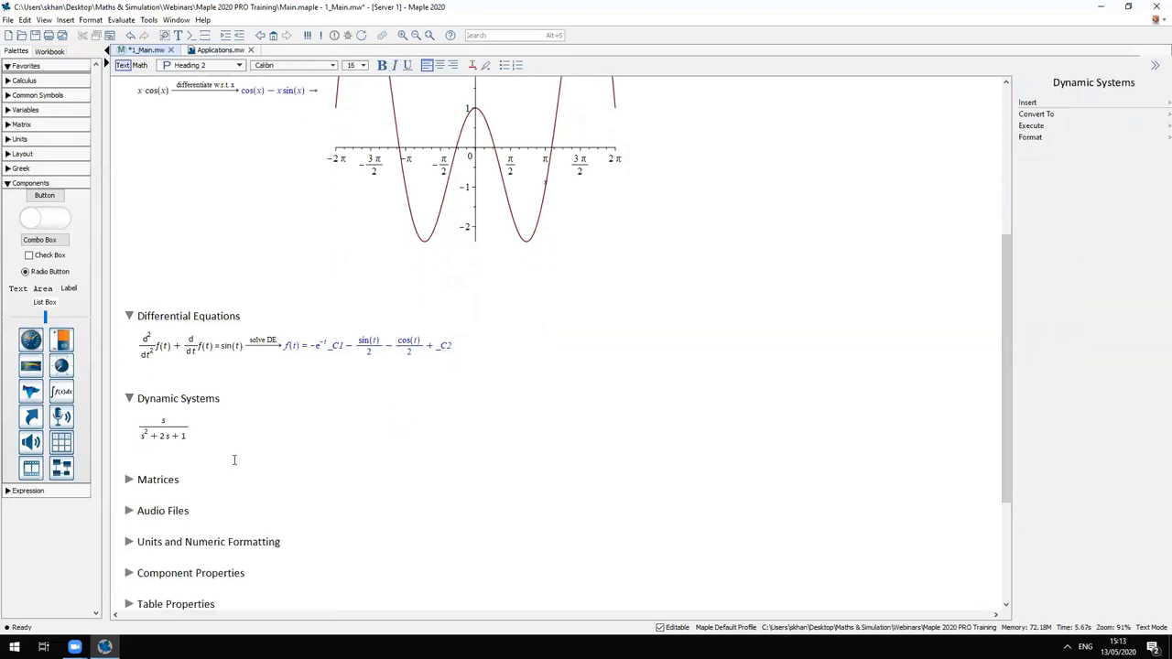
left_click(217, 350)
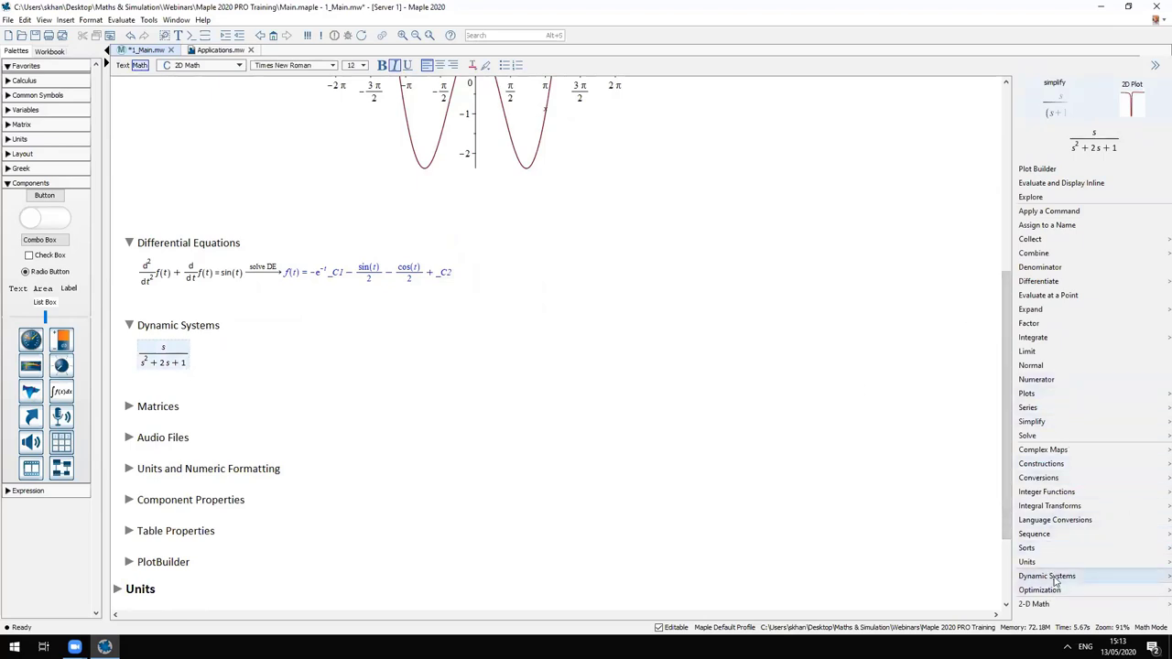
mouse_move(1056, 581)
mouse_move(1044, 548)
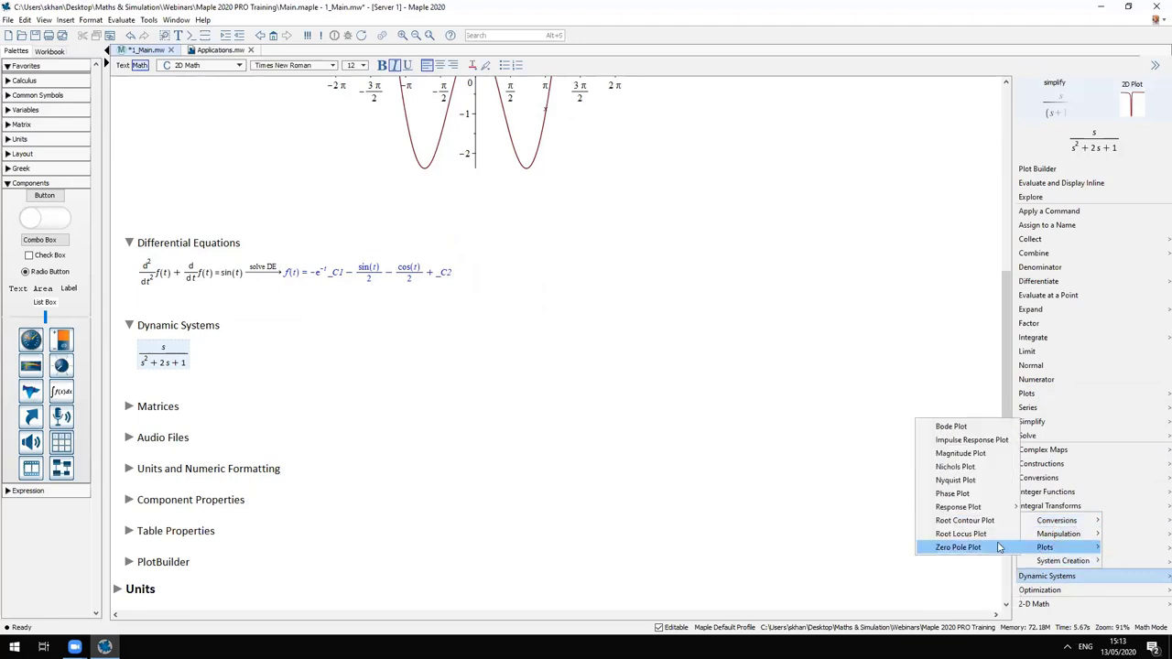
left_click(971, 454)
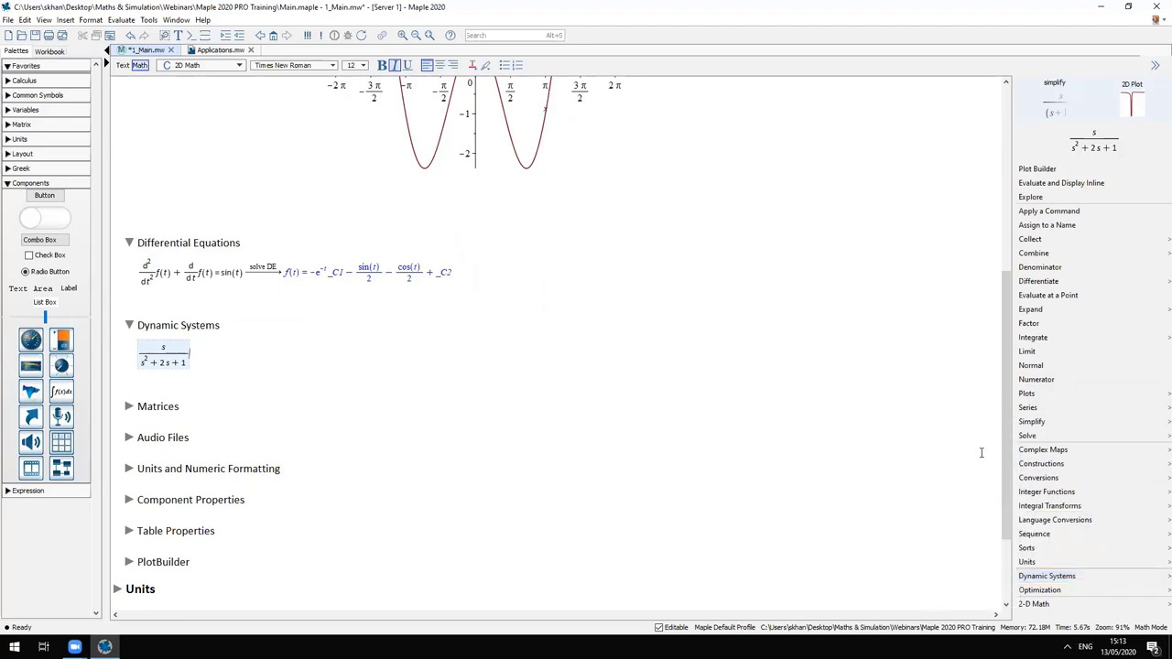
scroll(764, 379, "down", 1)
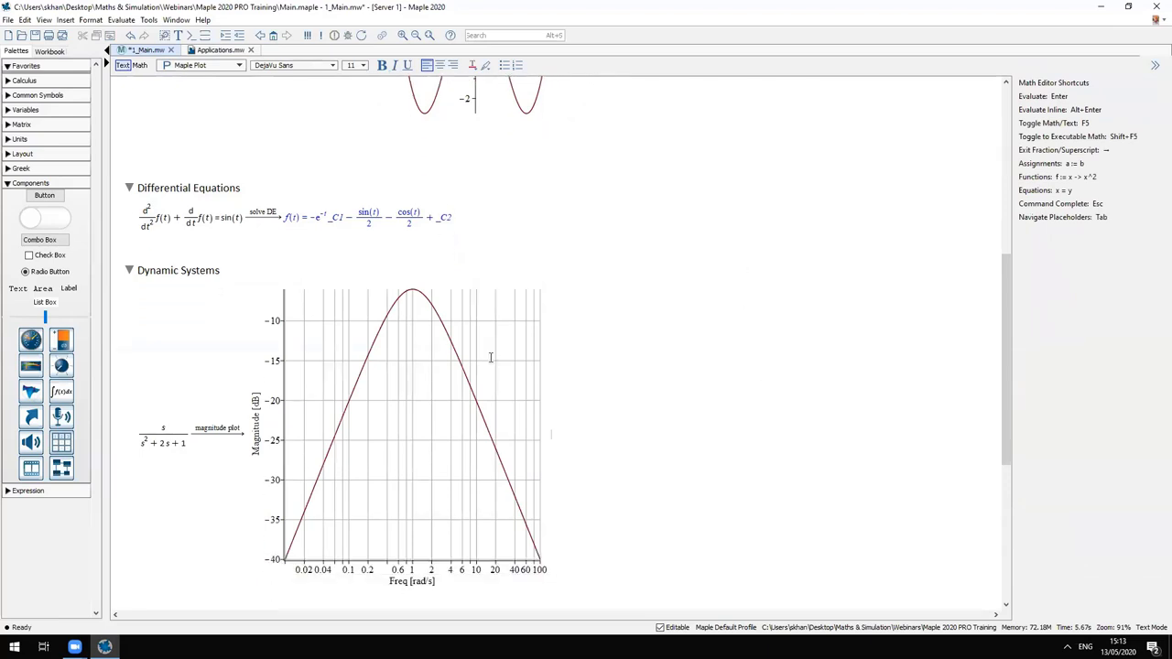
scroll(668, 427, "down", 4)
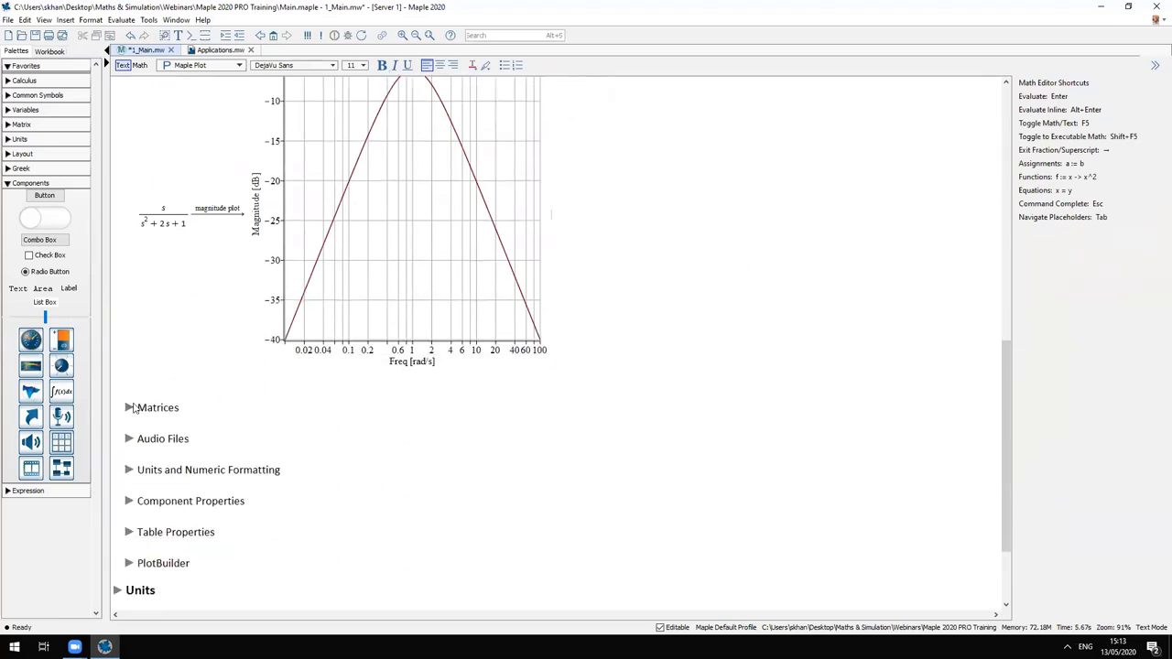
Compute the Cholesky decomposition of the 3x3 matrix in the Matrices section
left_click(130, 407)
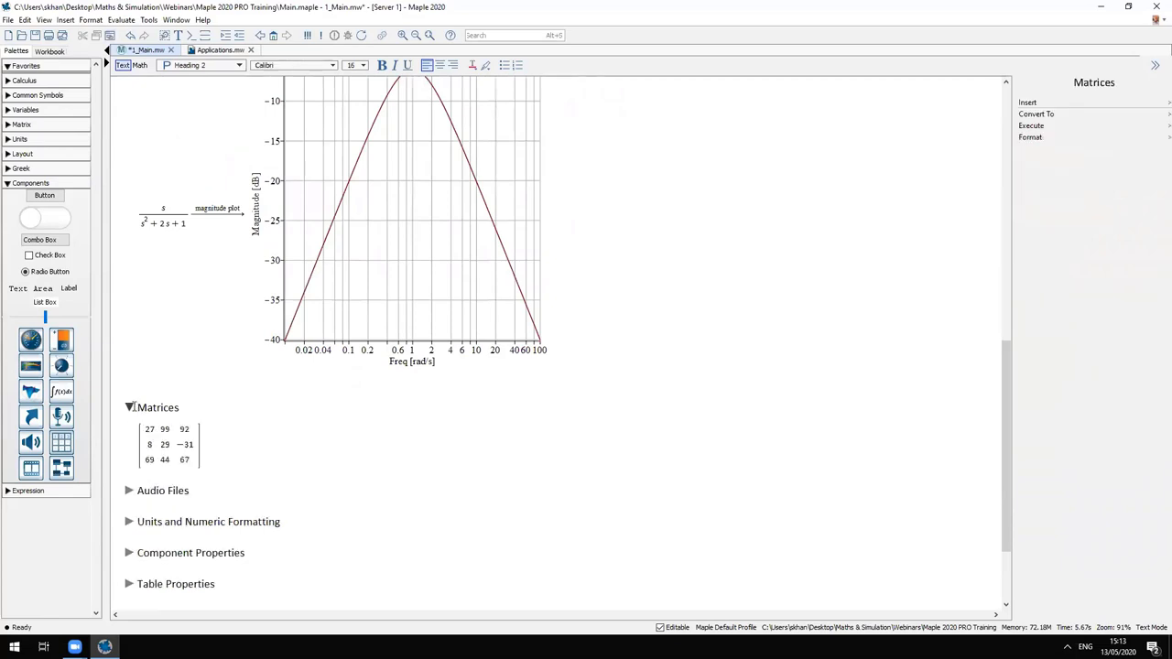
left_click(244, 446)
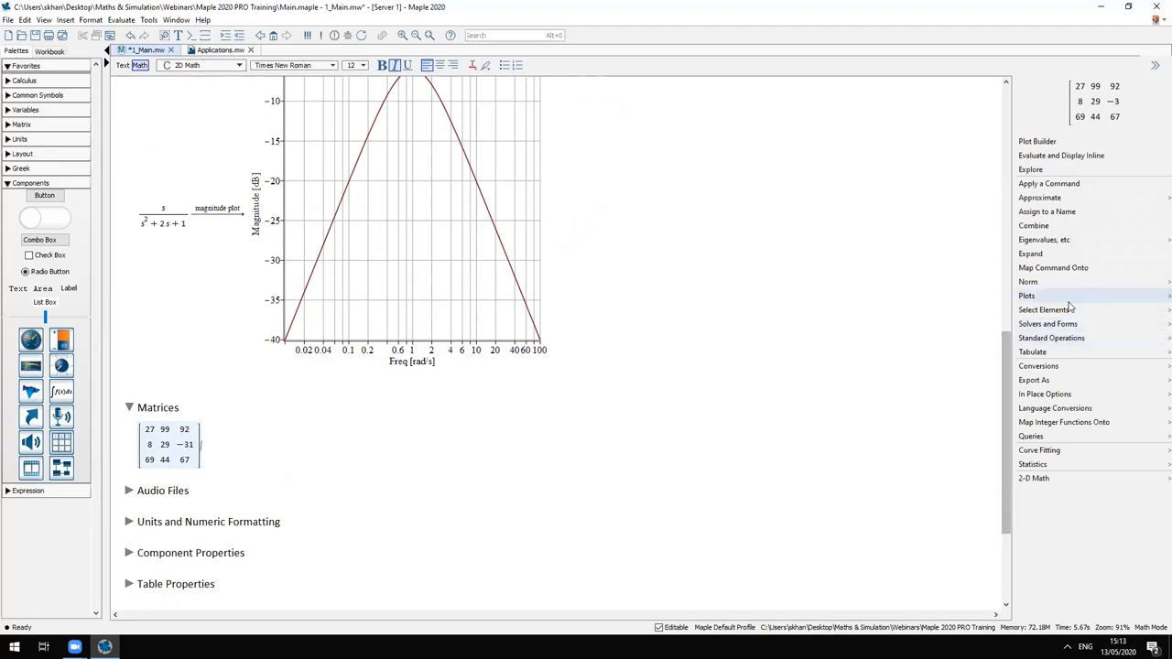
left_click(1069, 330)
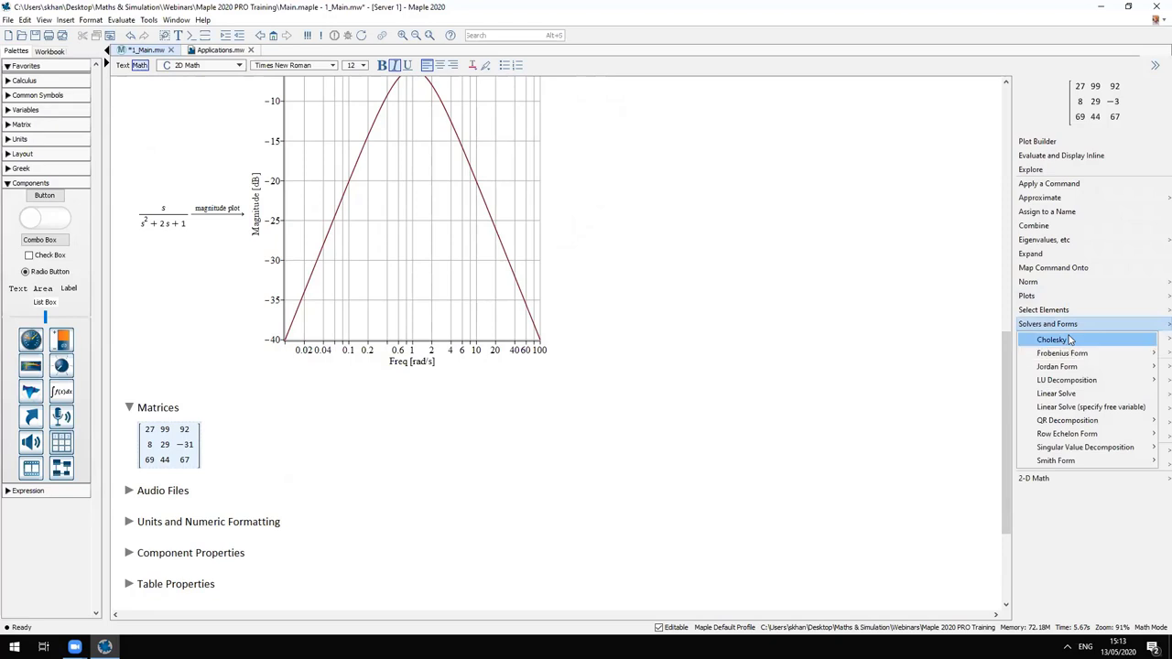
left_click(1070, 340)
scroll(552, 403, "down", 3)
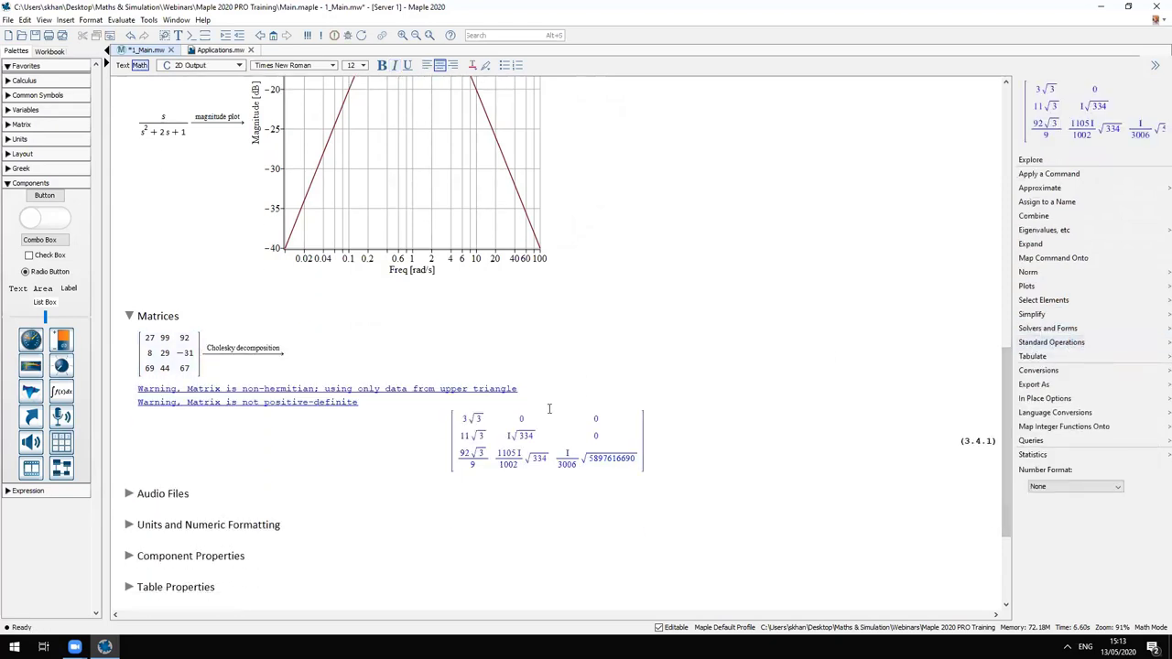
left_click(129, 422)
Insert a new document block on the empty line under Audio Files
left_click(129, 422)
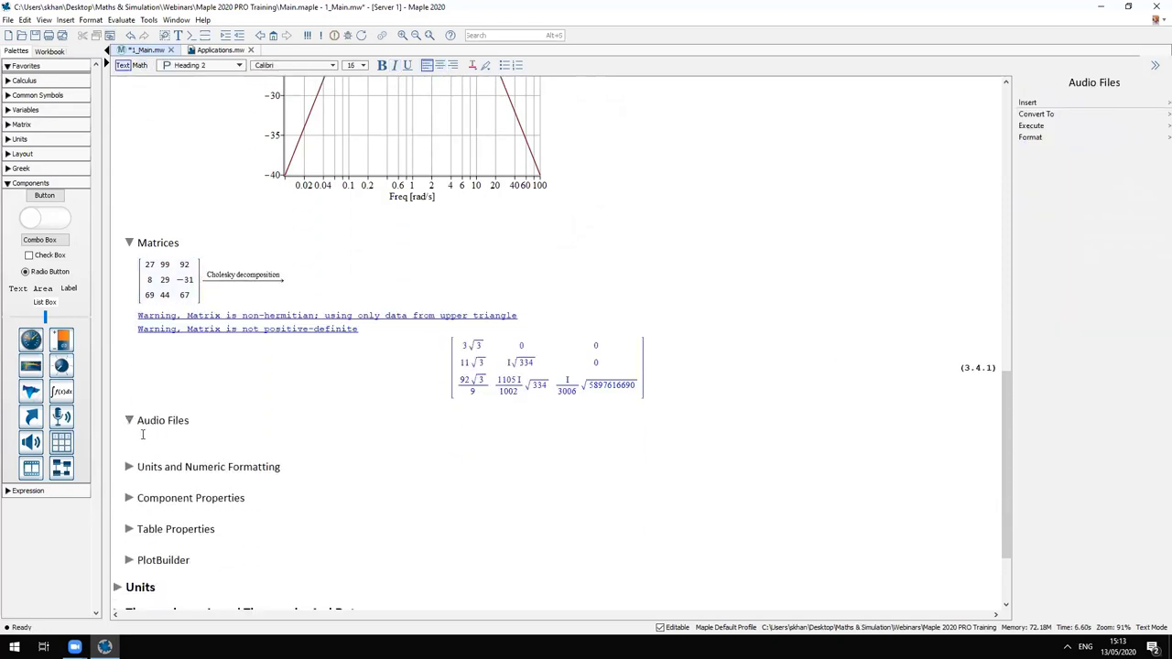
left_click(142, 439)
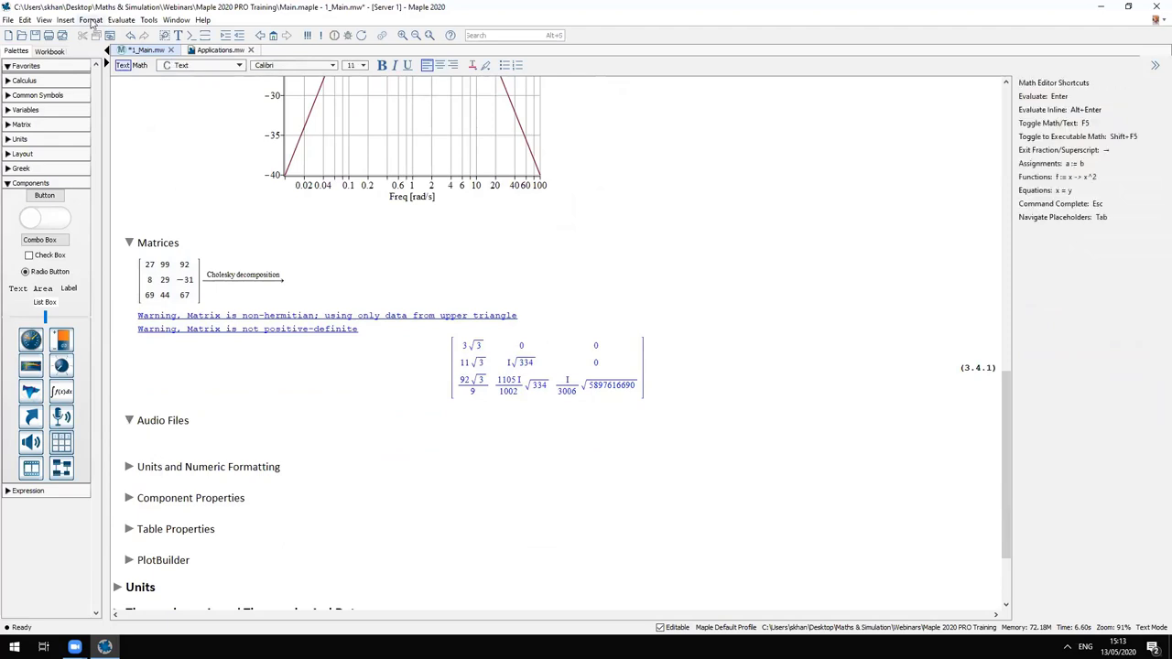
left_click(91, 20)
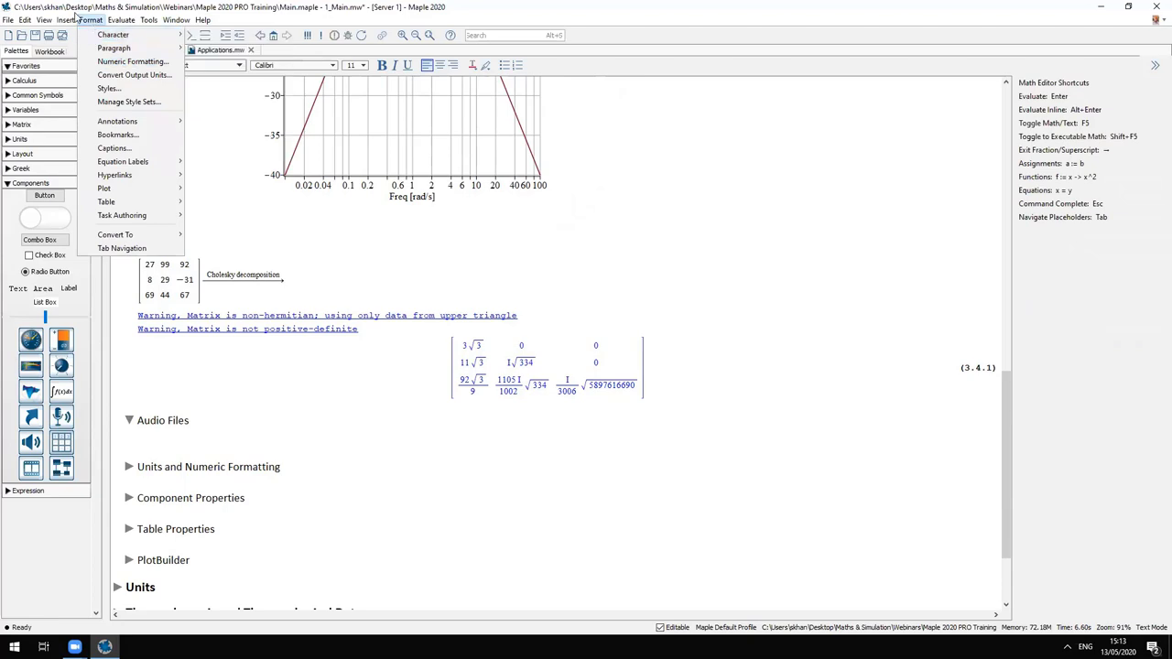
left_click(25, 20)
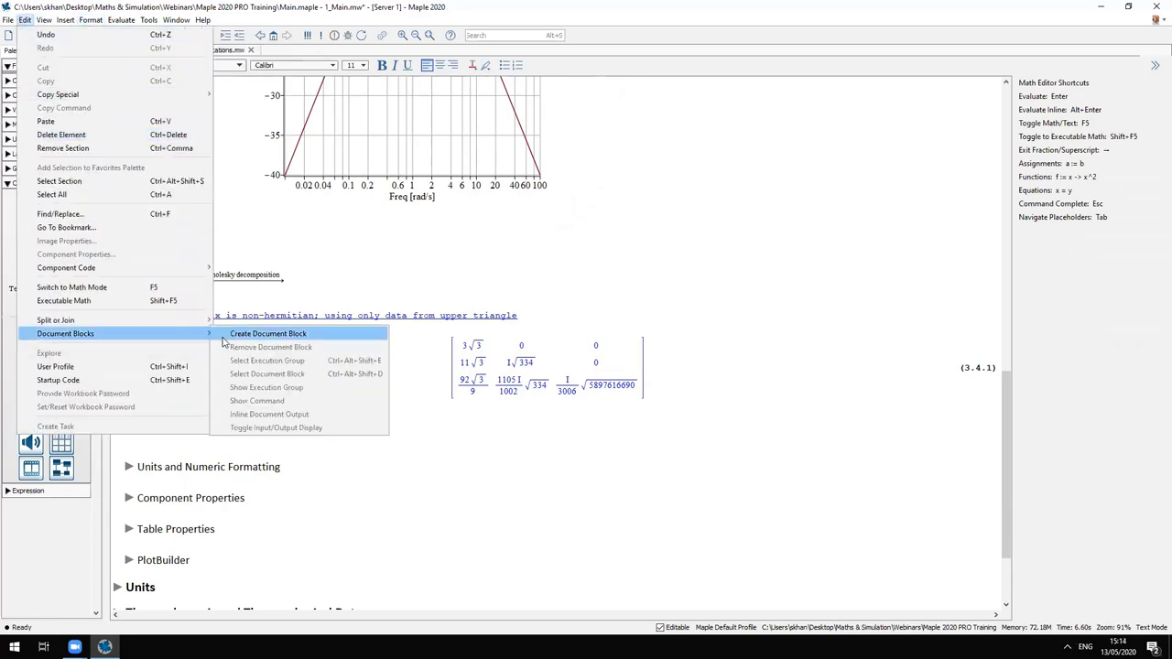
left_click(223, 335)
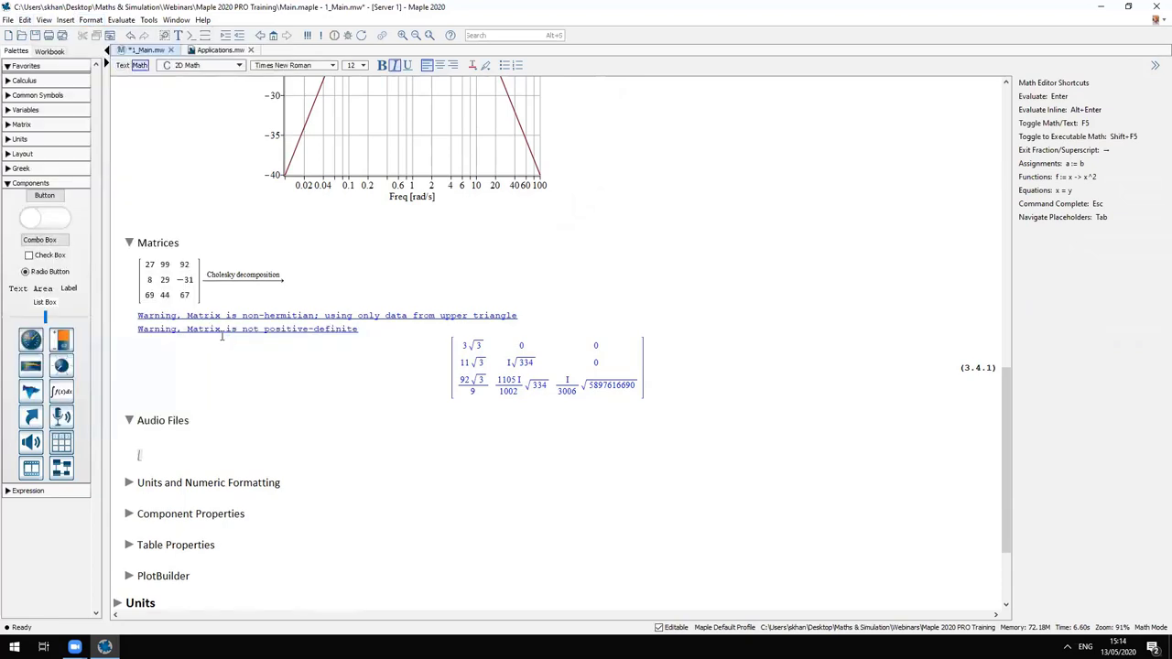
Import maplesim.wav from Program Files\Maple 2020\data\audio with the Import Data assistant
left_click(148, 20)
mouse_move(179, 34)
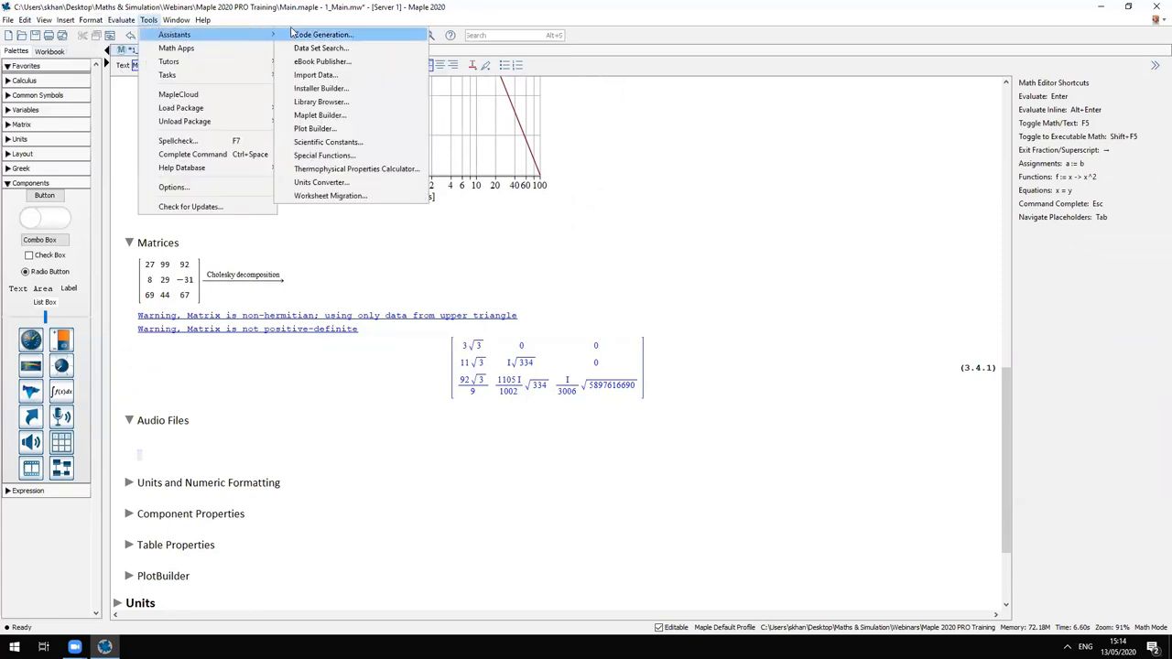
left_click(332, 77)
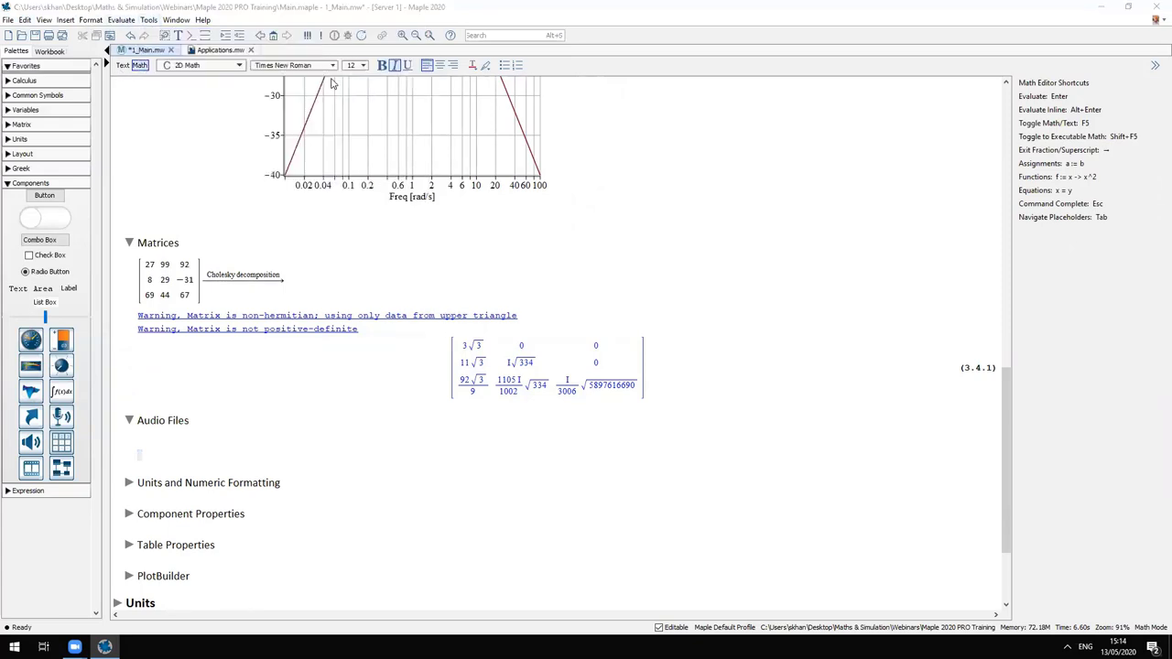
left_click(608, 212)
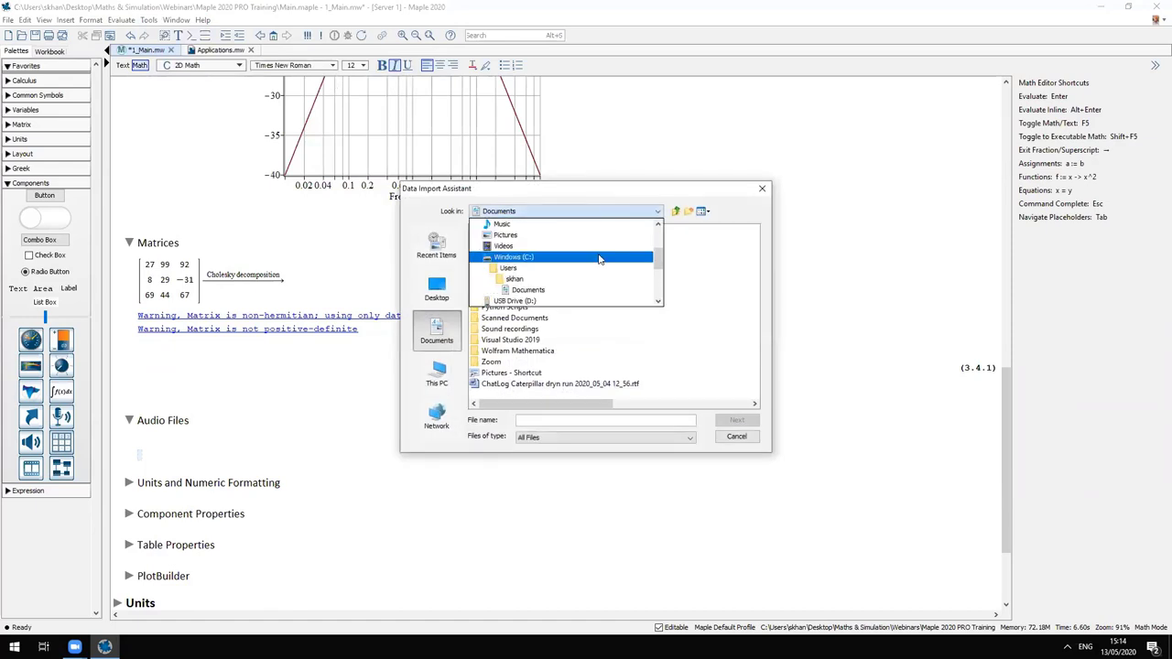
left_click(599, 257)
double_click(505, 285)
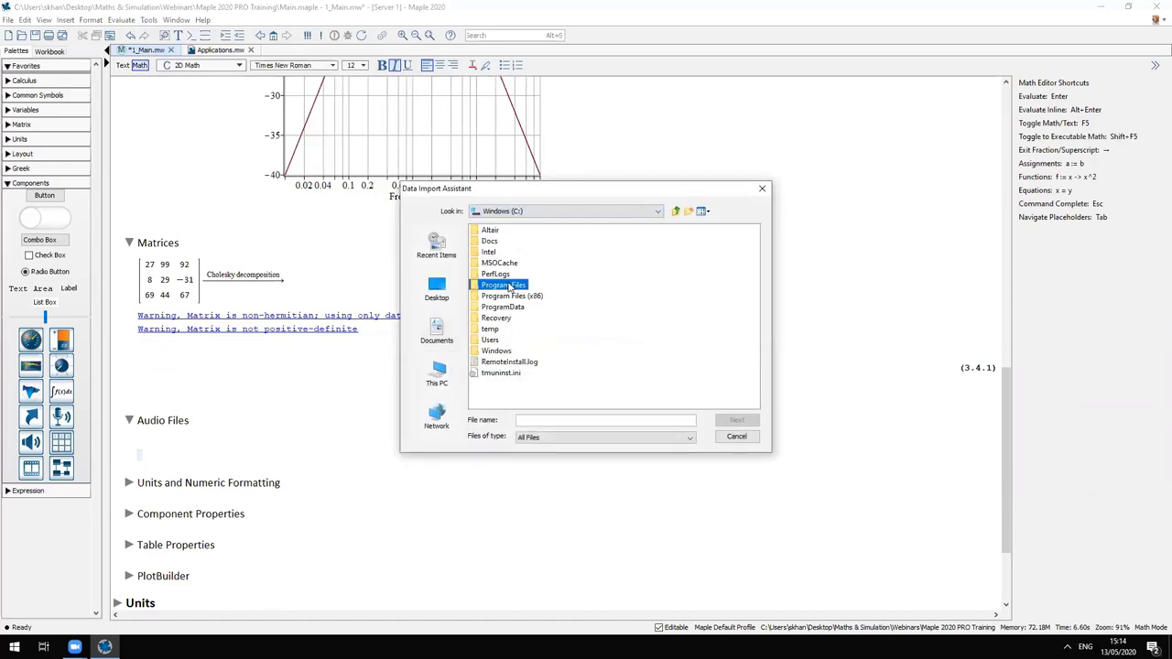
double_click(511, 386)
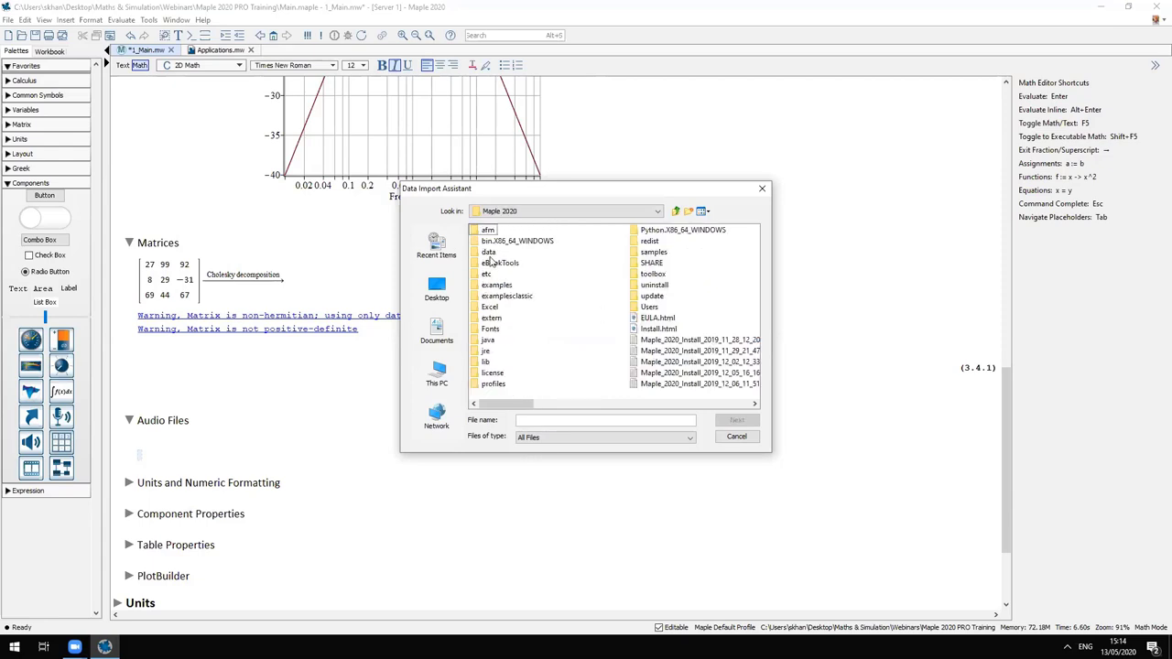
left_click(490, 255)
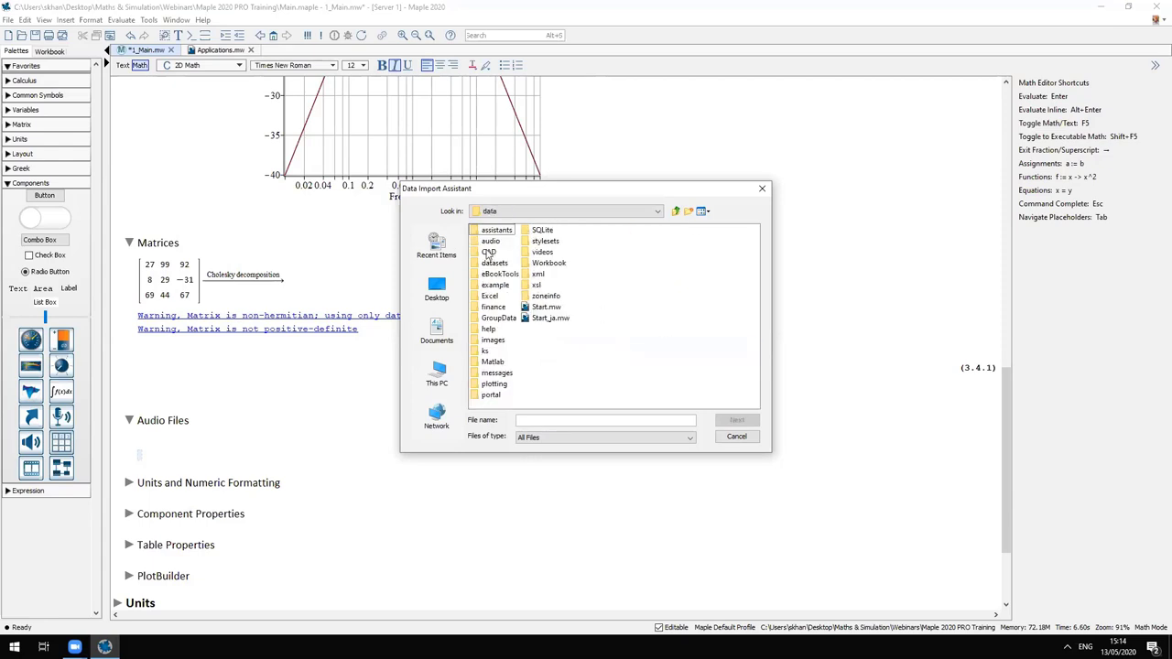
left_click(490, 242)
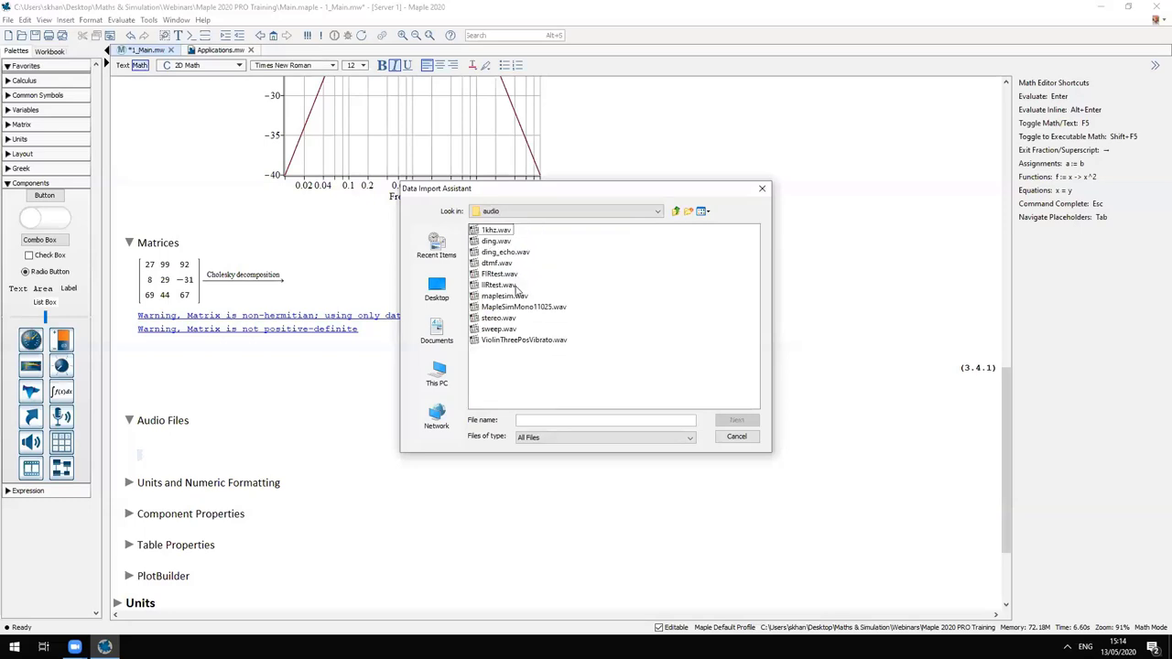
left_click(512, 296)
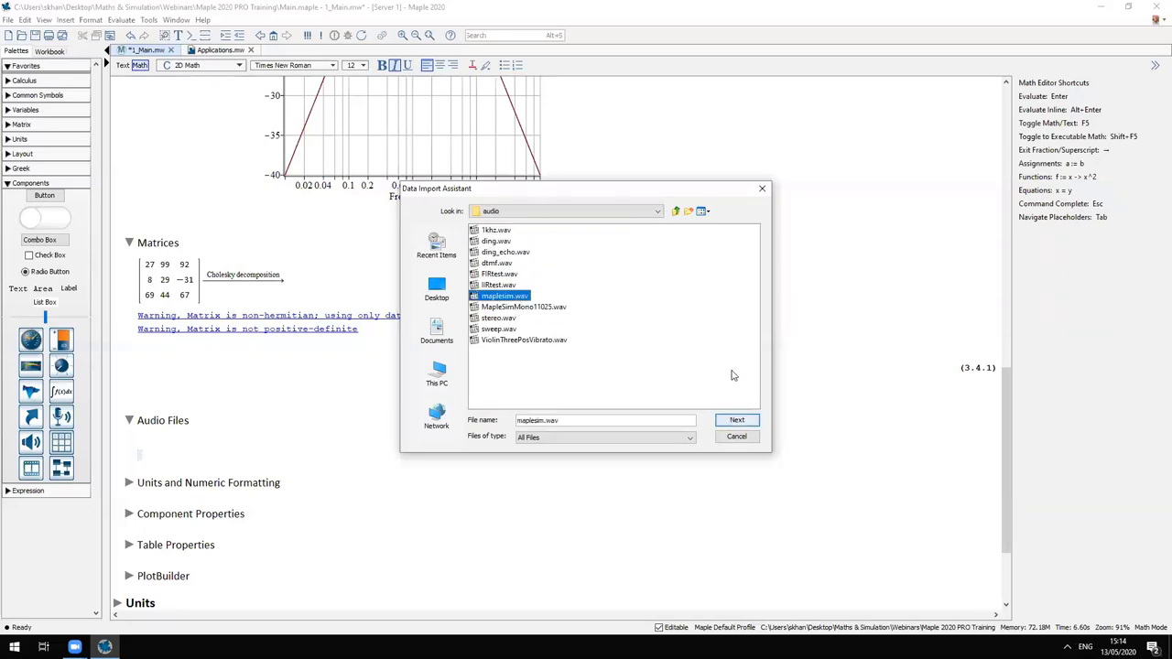
left_click(737, 421)
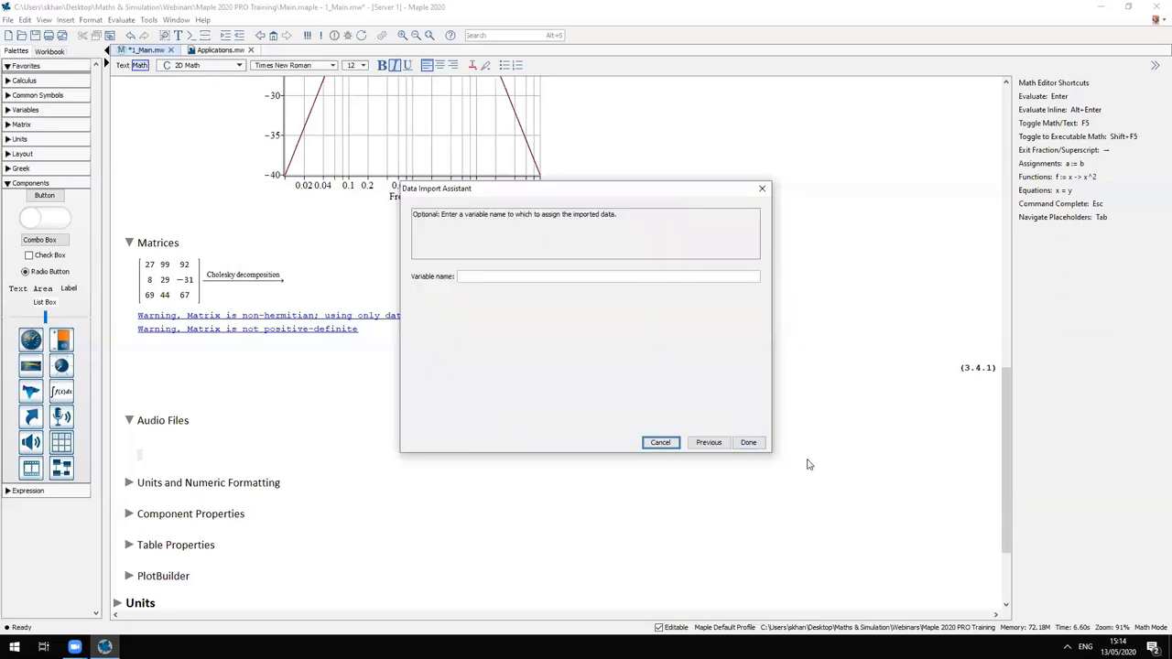
left_click(748, 443)
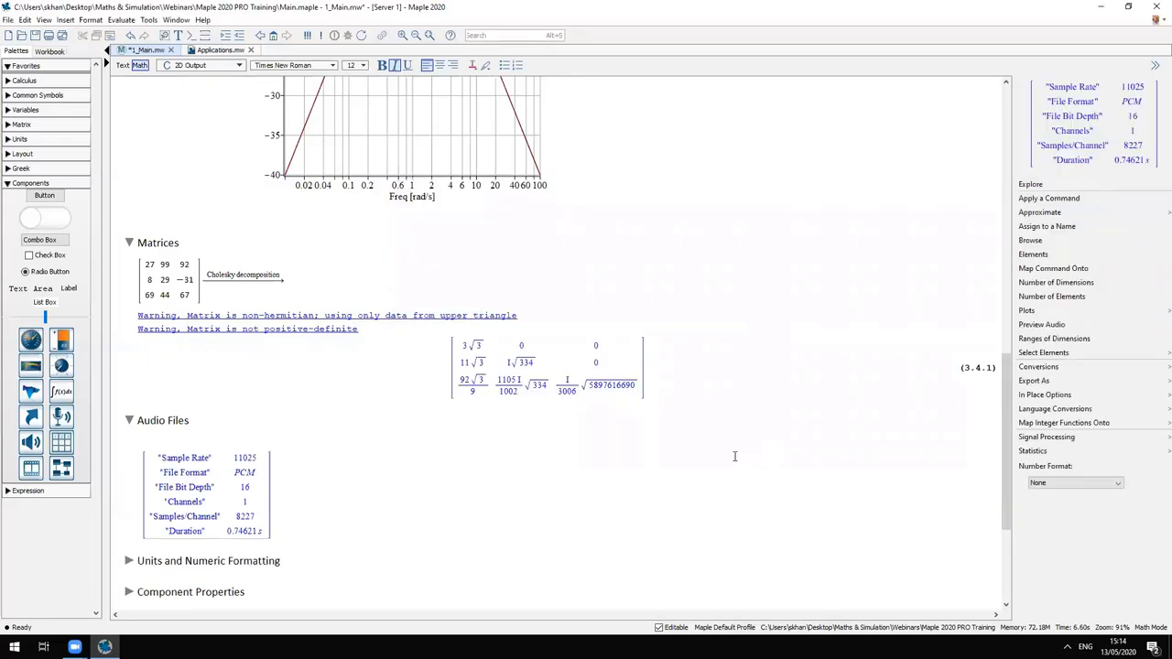
Plot a periodogram of maplesim.wav in dB versus Hz, then expand Units and Numeric Formatting
scroll(356, 449, "down", 3)
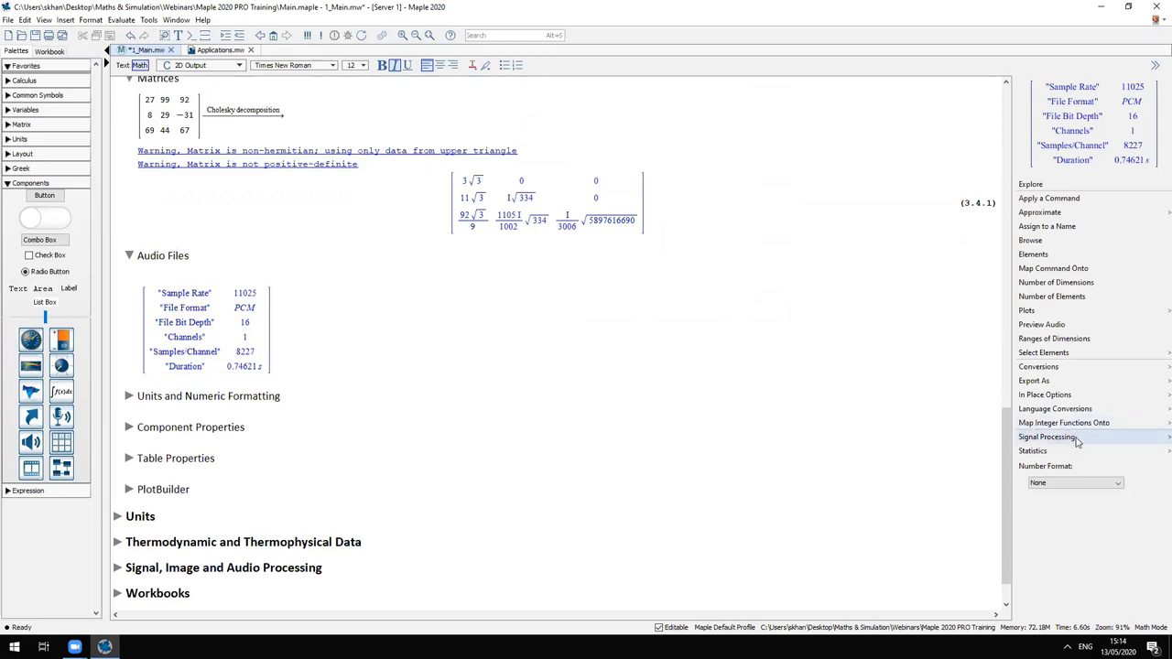
mouse_move(1078, 440)
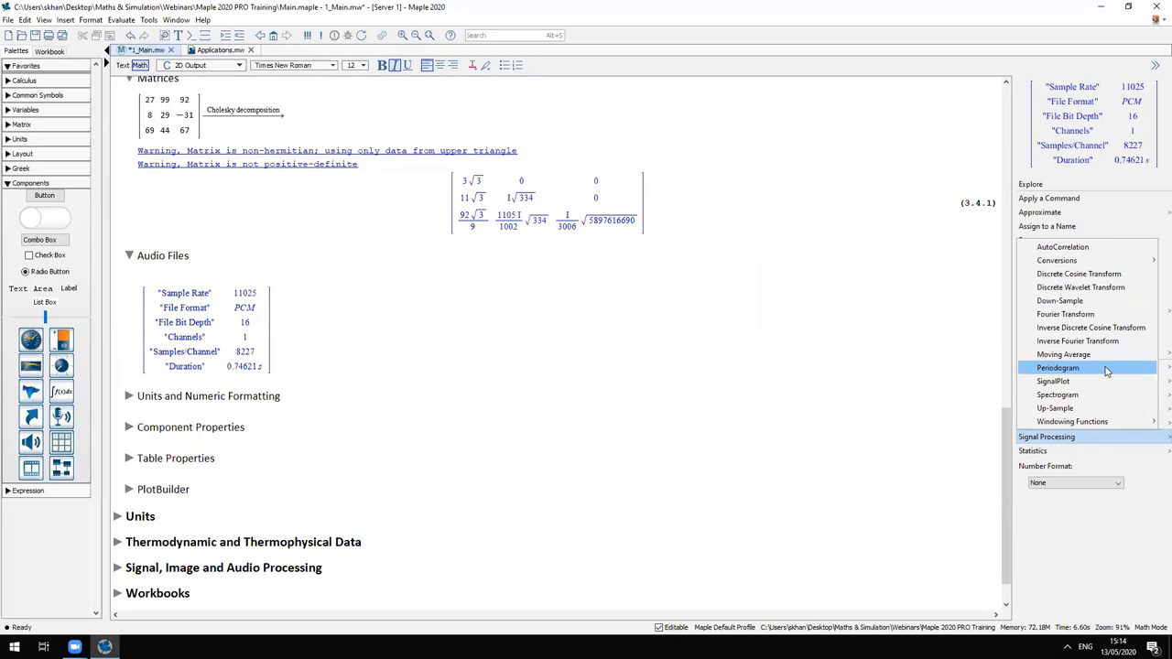
left_click(1058, 367)
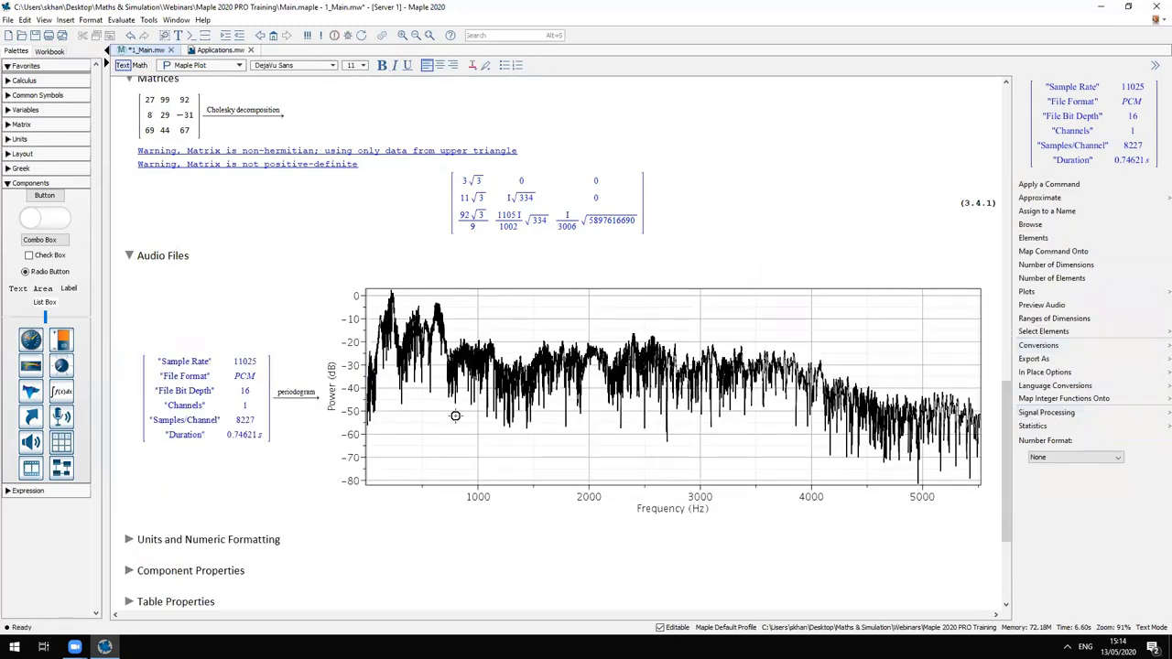
left_click(129, 539)
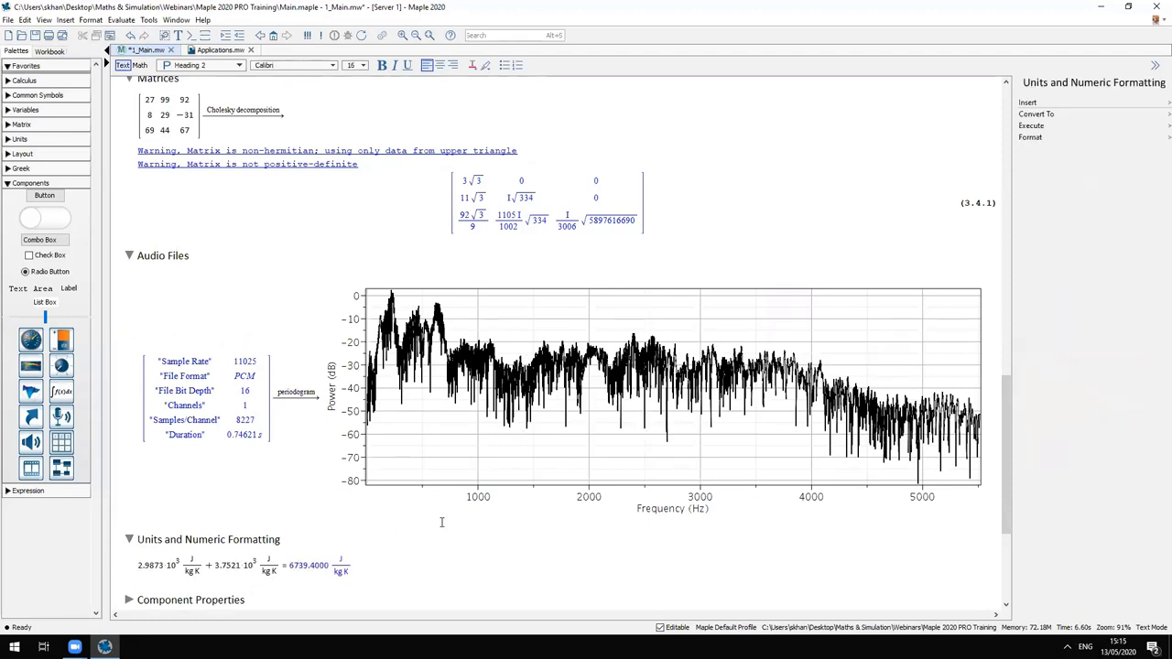
scroll(442, 522, "down", 4)
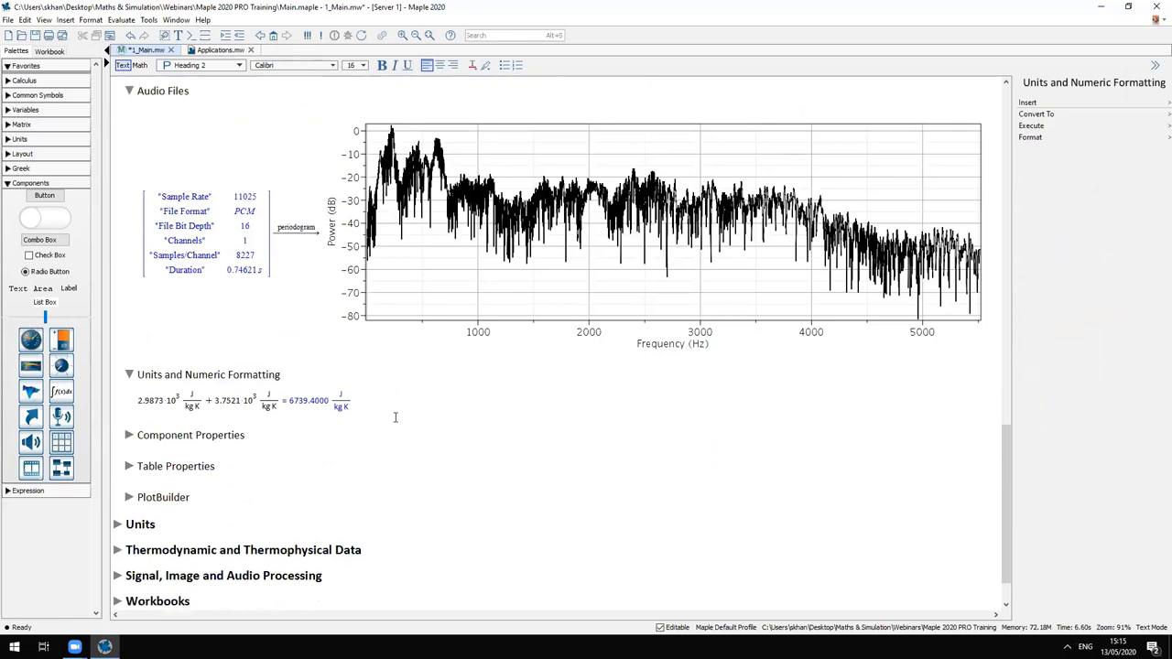
Convert the 6739.4000 J/(kg K) sum to Btu/(lb °F), shown in scientific format as 1.61×10^0
scroll(396, 418, "down", 1)
left_click(408, 386)
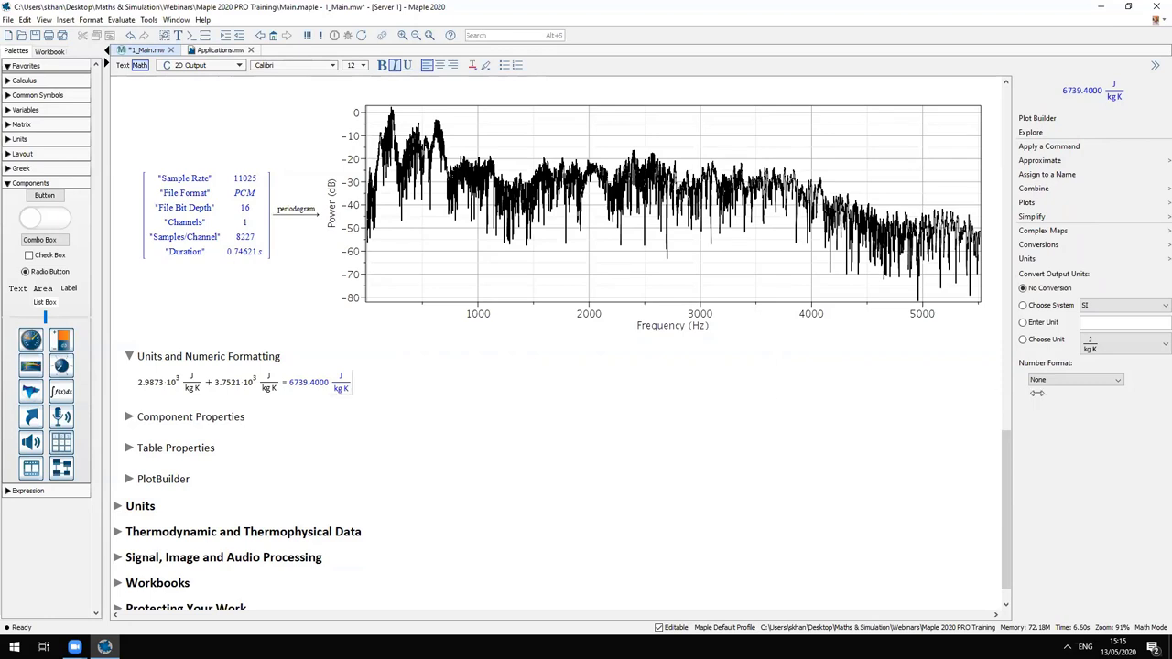
left_click(1118, 349)
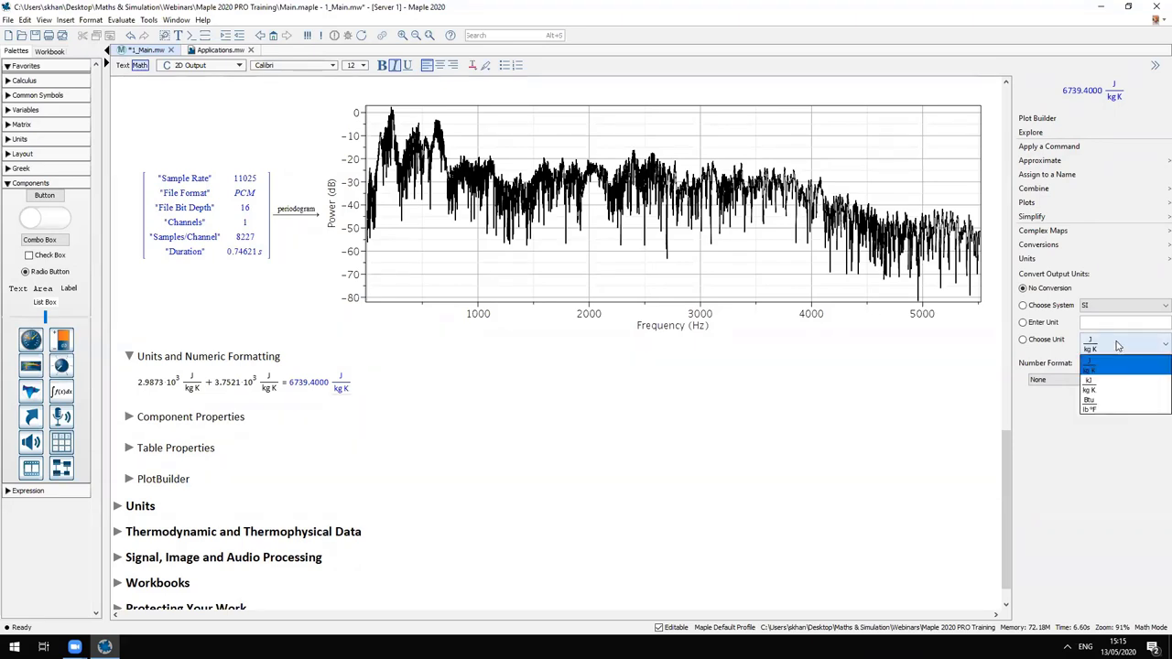
left_click(1109, 407)
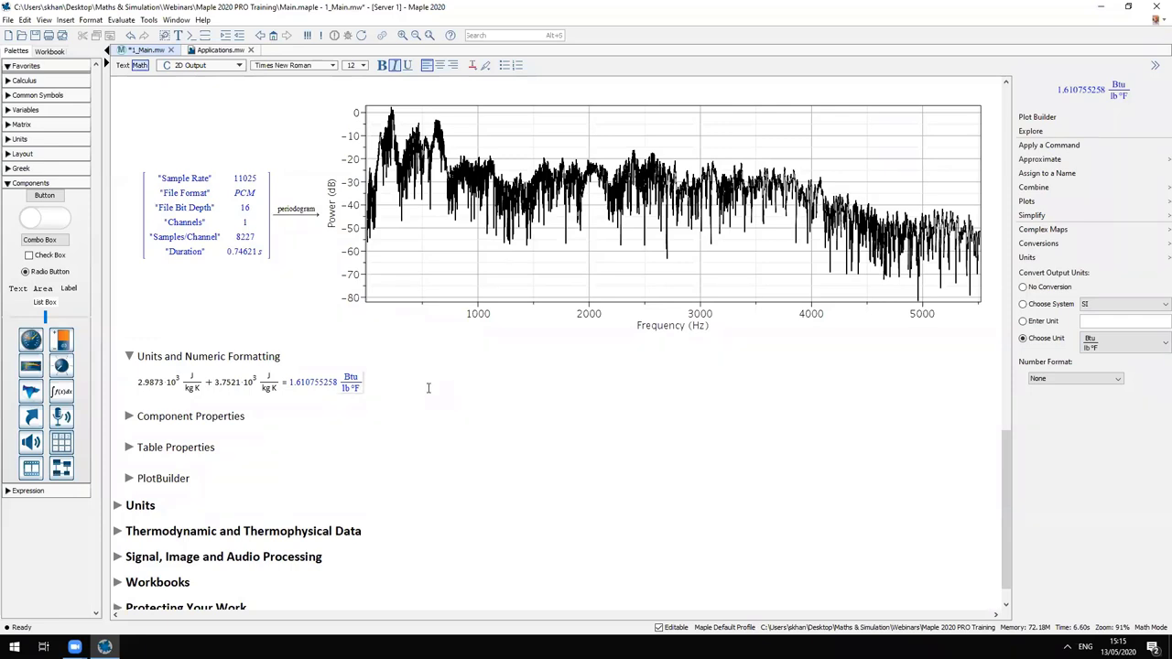
left_click(1054, 383)
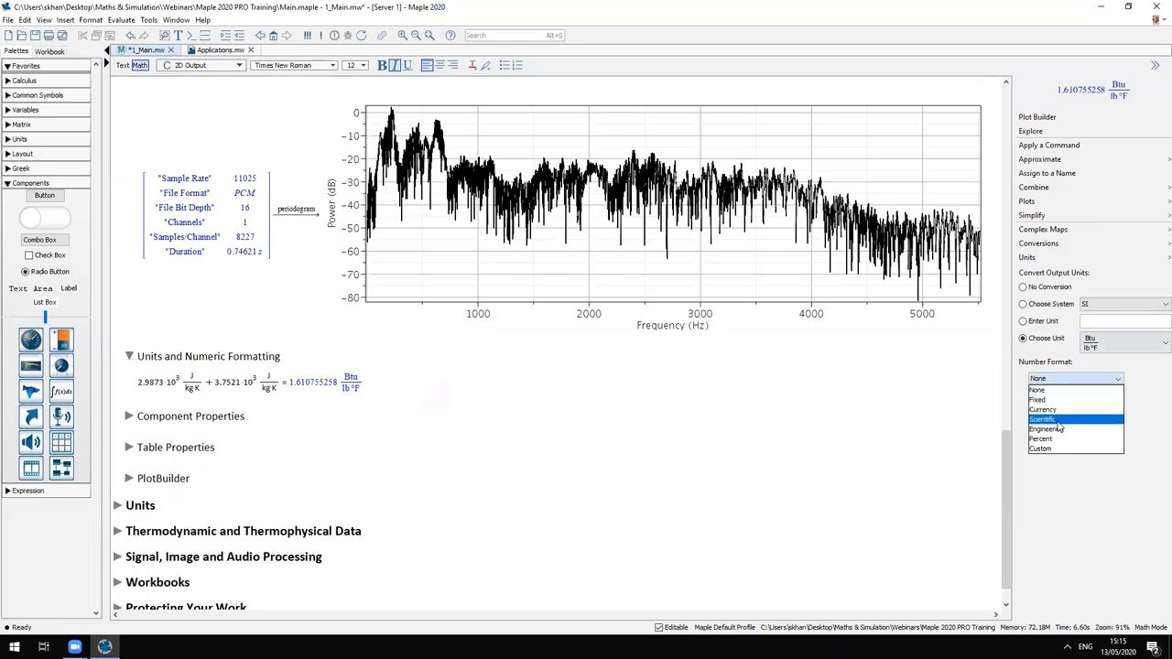
left_click(1058, 422)
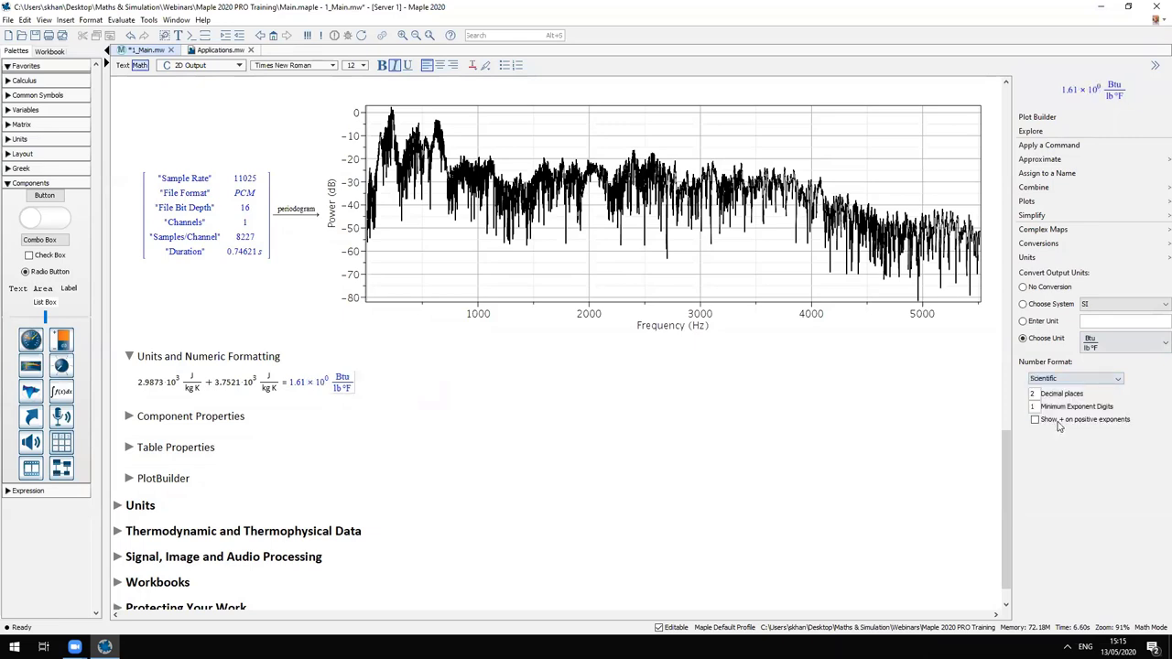
left_click(129, 416)
Move Slider0 further right to position 67
scroll(428, 454, "down", 1)
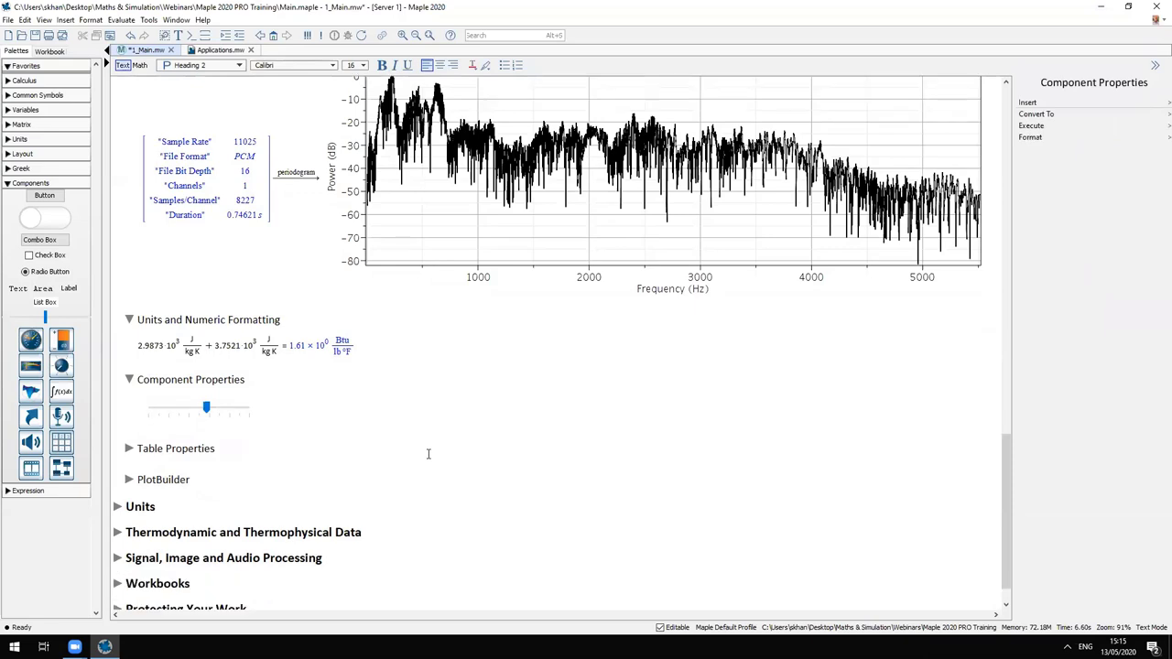
scroll(427, 454, "down", 2)
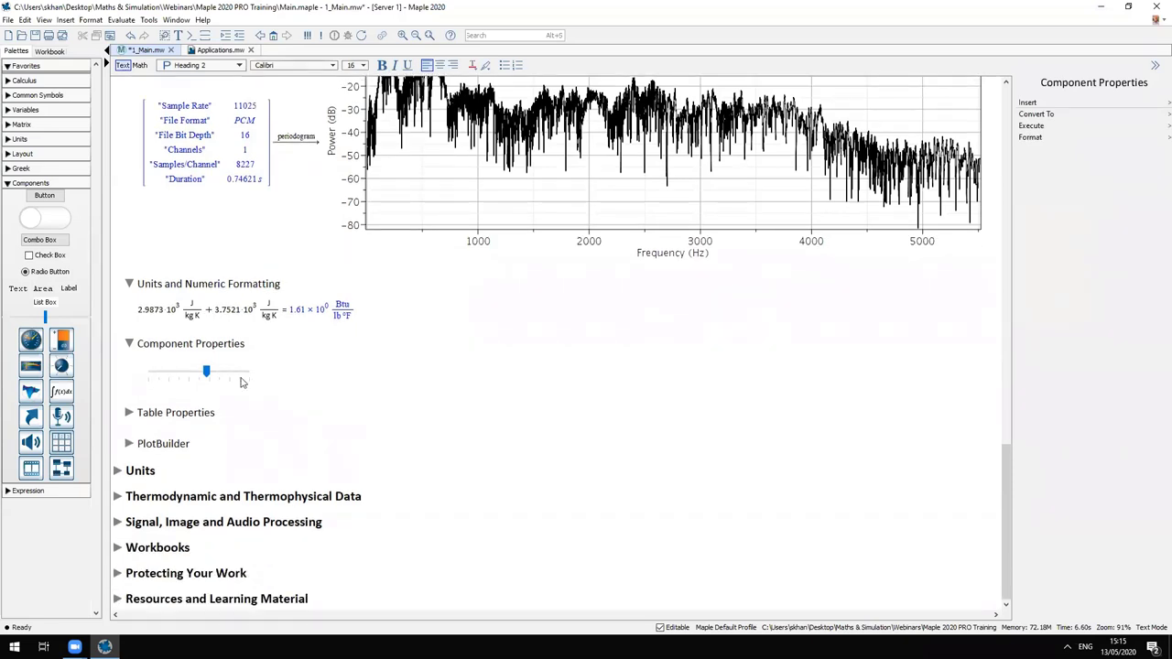
left_click(241, 382)
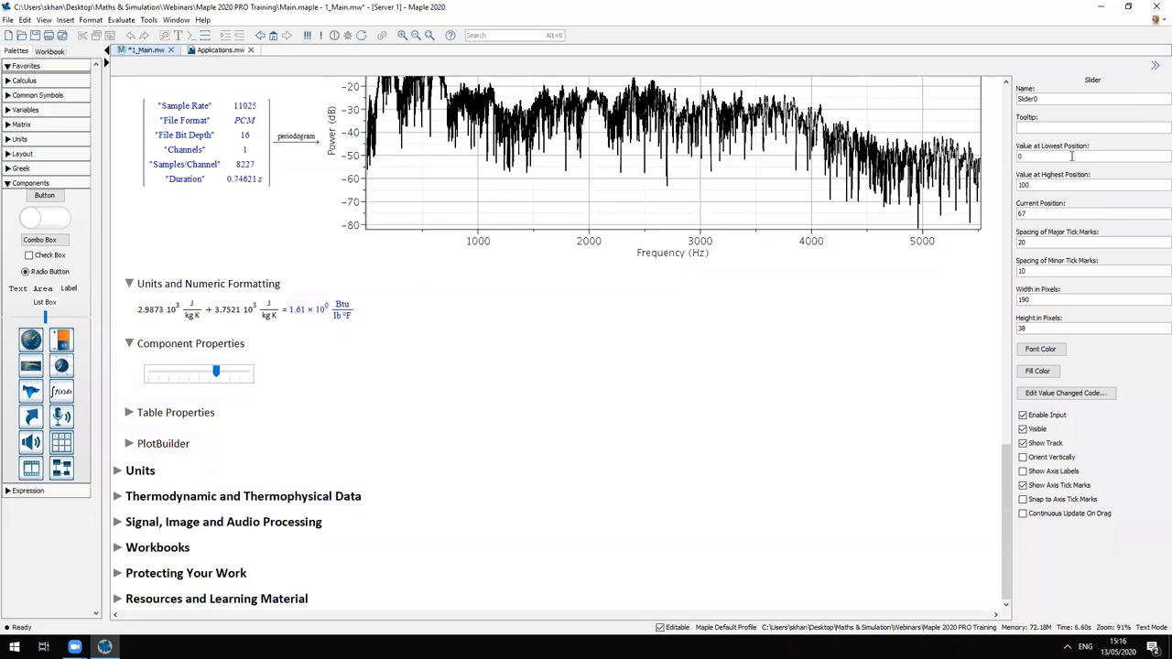
Open the slider's value-changed code editor and close it without changes
left_click(1051, 394)
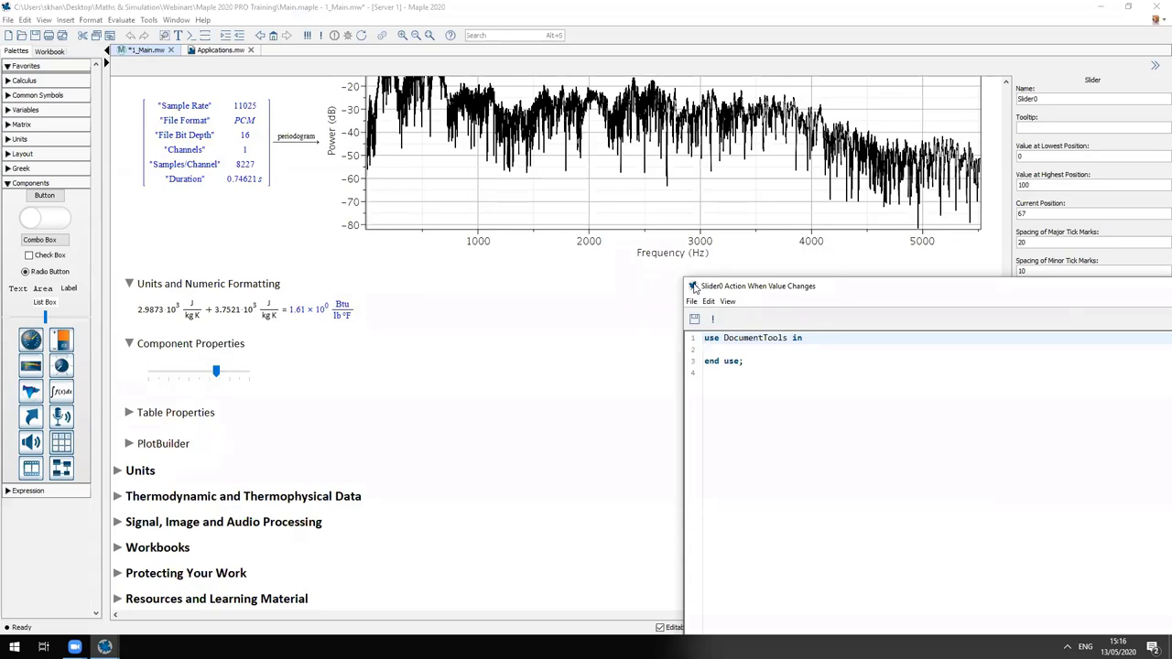
left_click(693, 287)
left_click(693, 287)
left_click(693, 287)
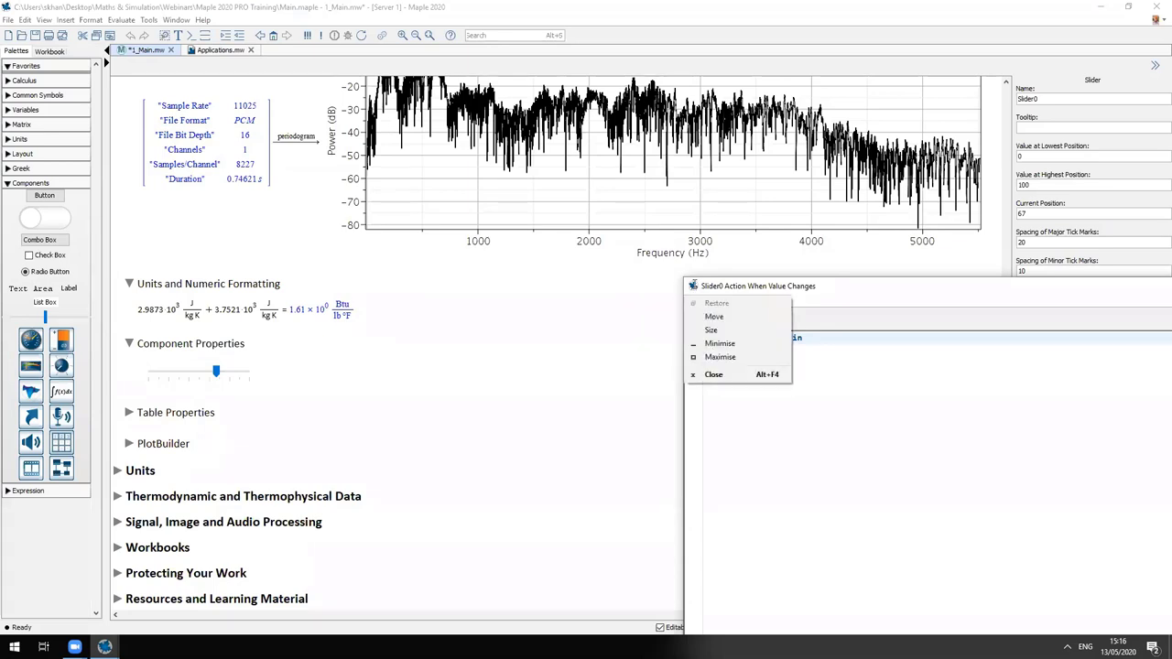
left_click(694, 287)
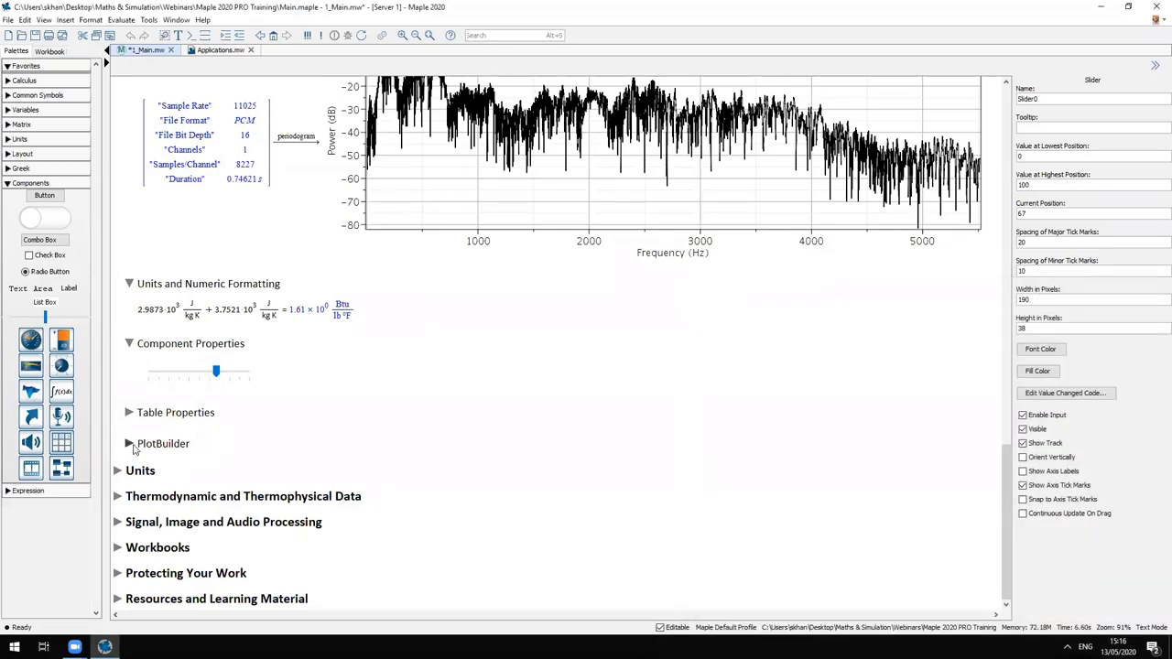
Build a 2-D inequality plot of [1 < x, y < 3] with Plot Builder, then collapse PlotBuilder
left_click(129, 443)
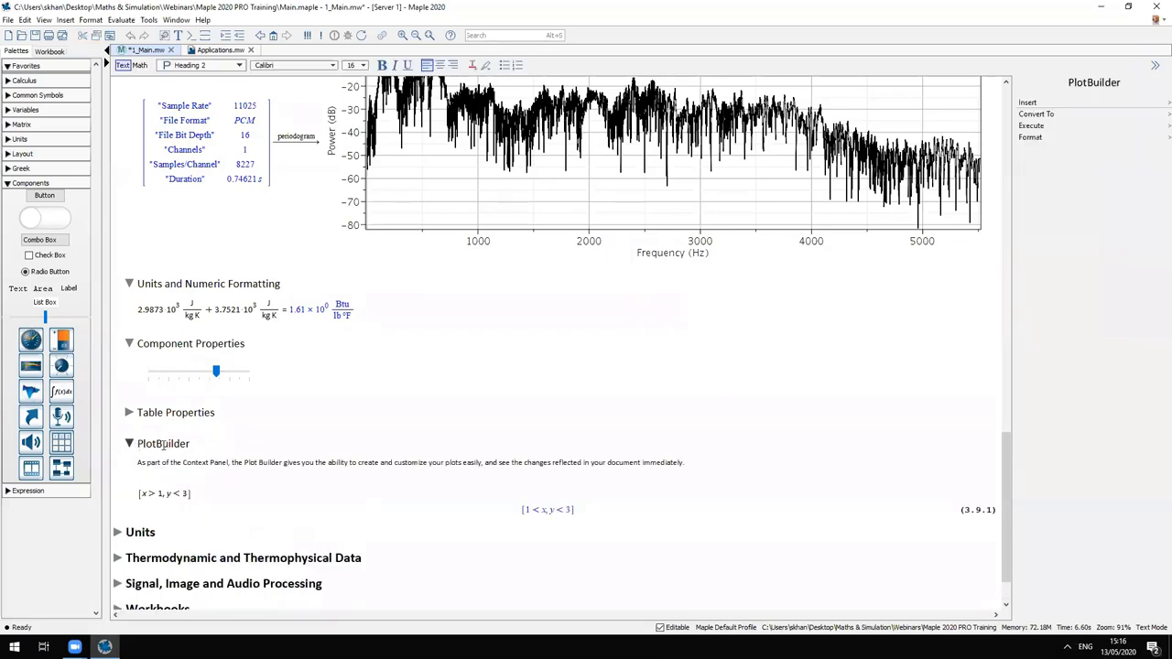
scroll(476, 465, "down", 2)
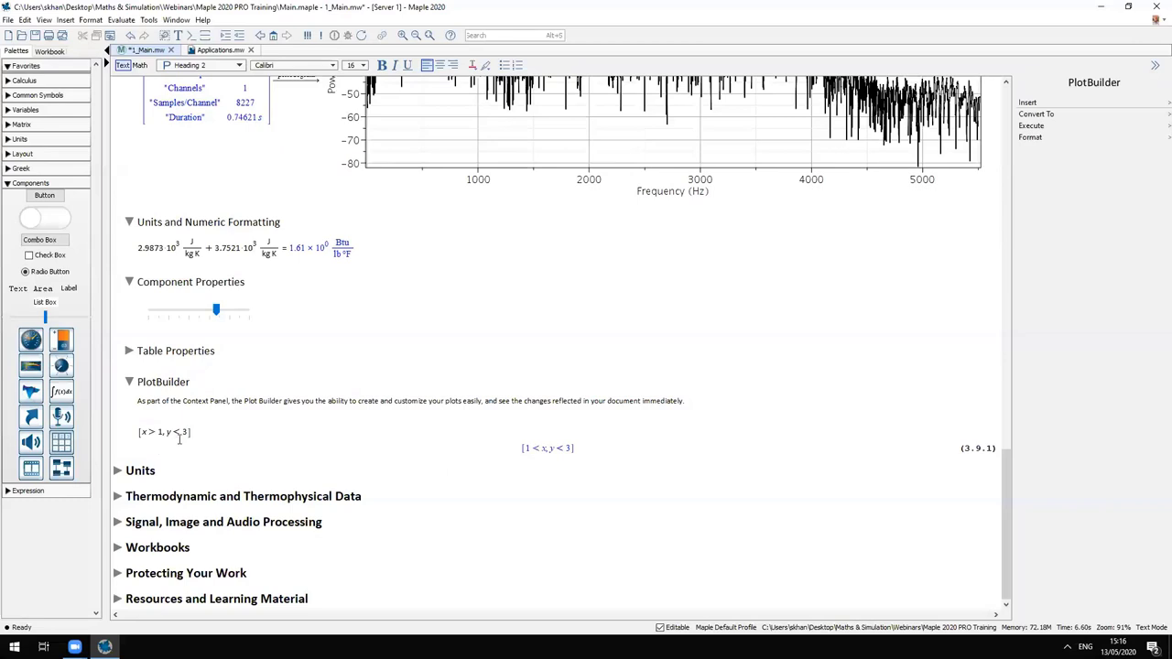
left_click(592, 451)
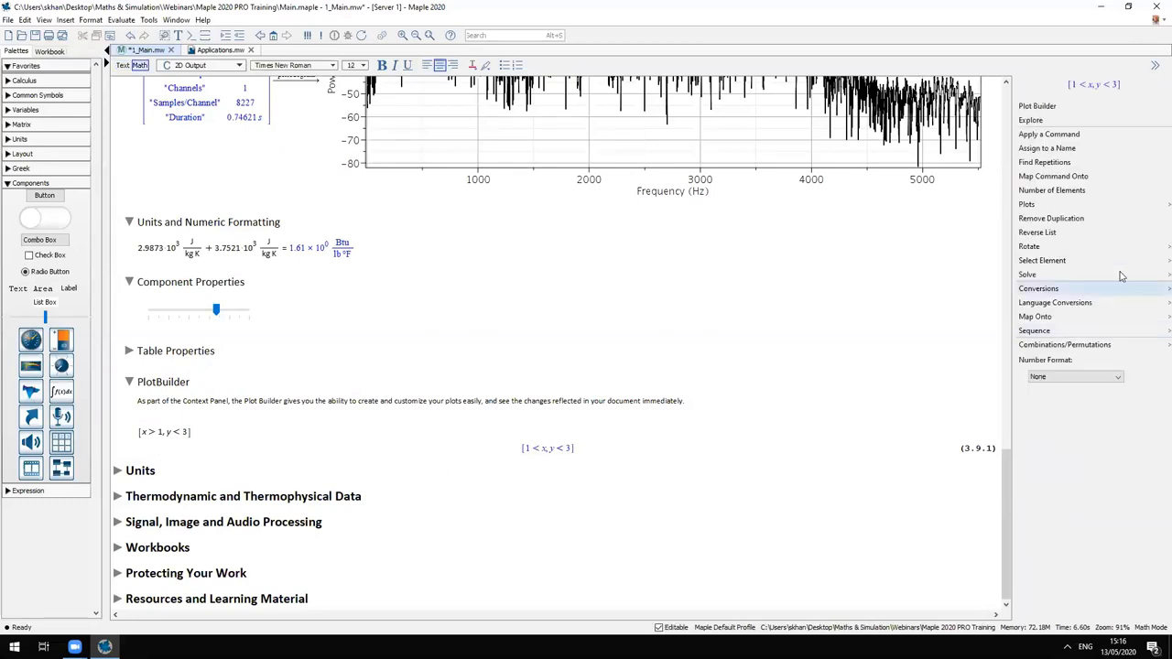
left_click(1090, 106)
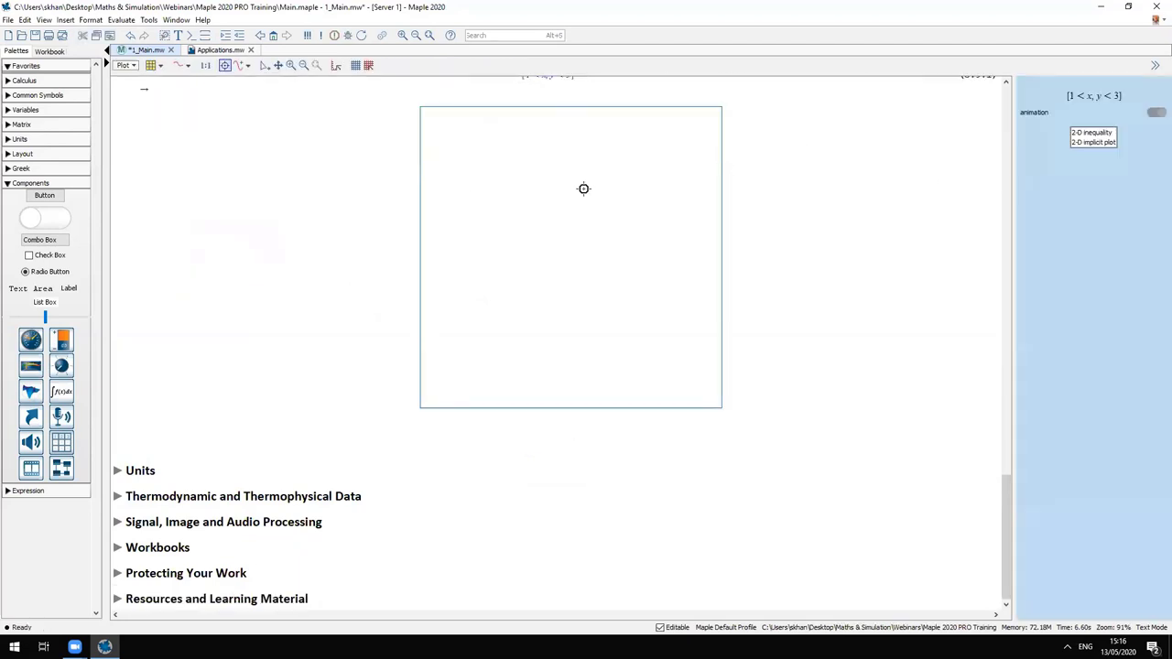
scroll(595, 207, "up", 2)
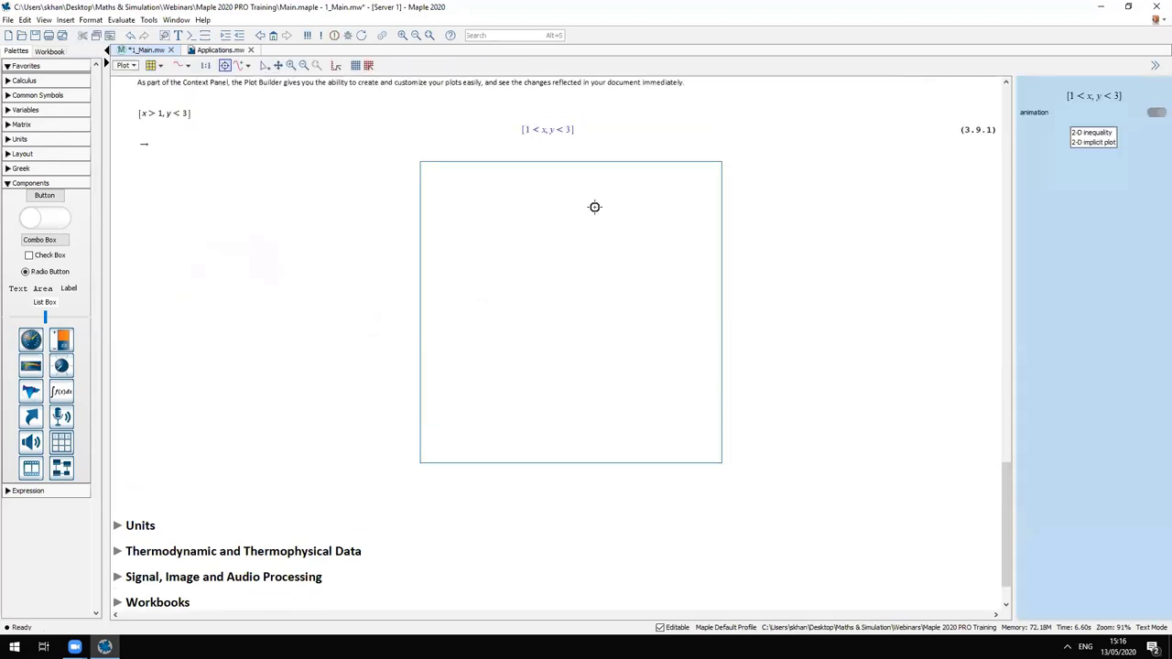
left_click(1084, 132)
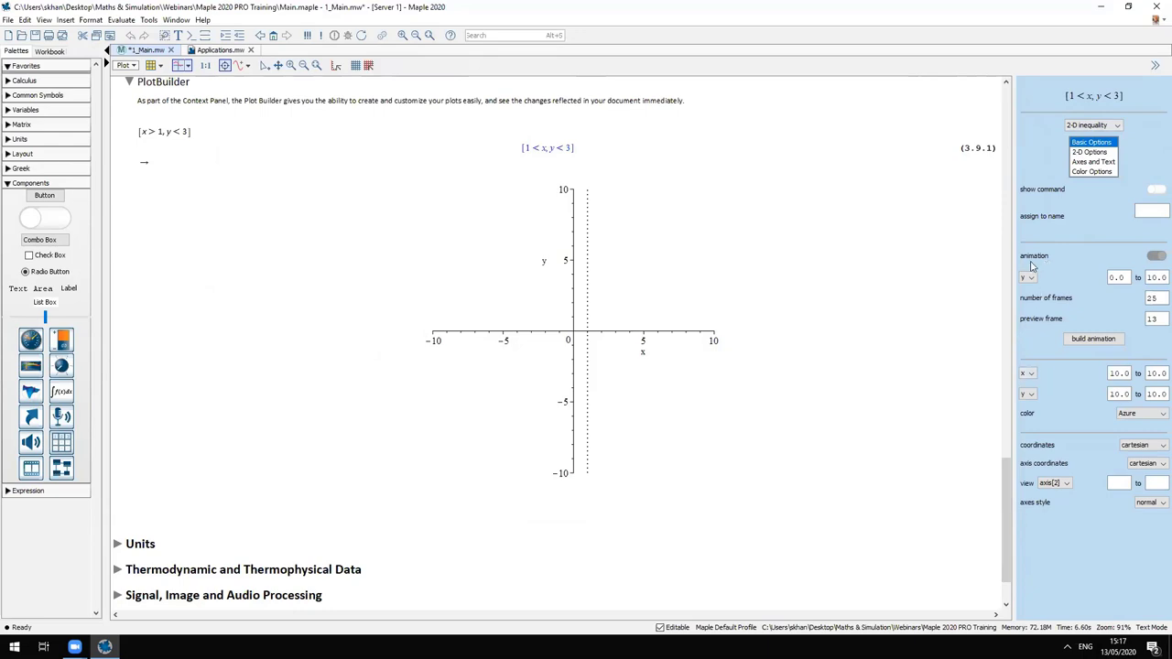
scroll(562, 371, "down", 2)
scroll(366, 324, "up", 5)
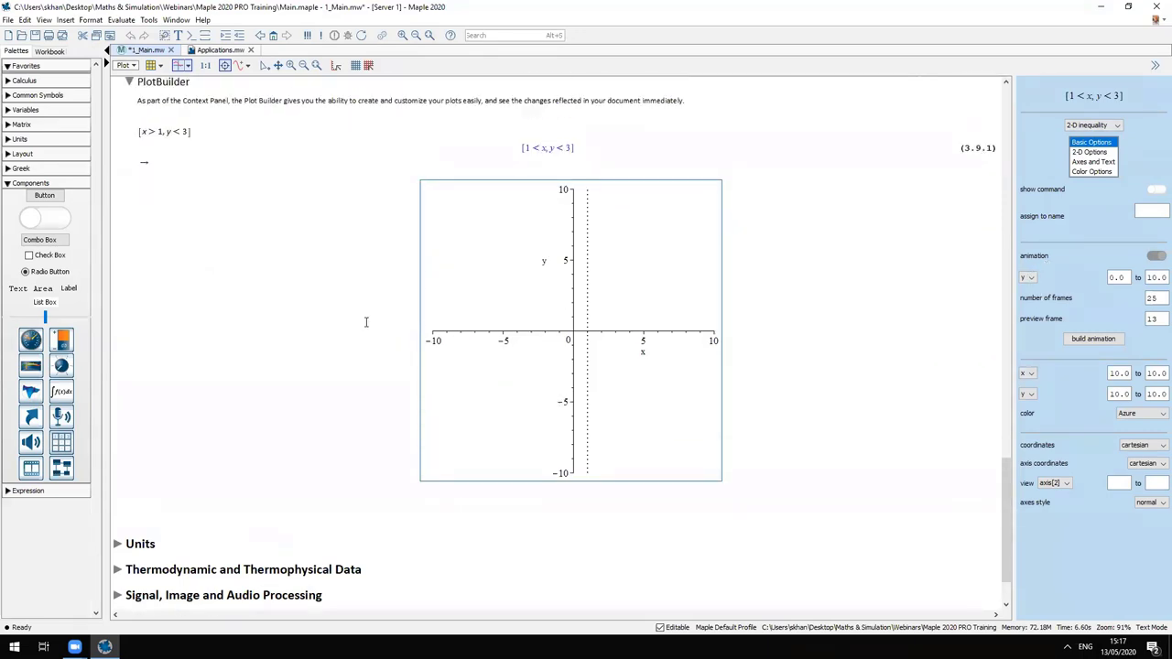
left_click(130, 210)
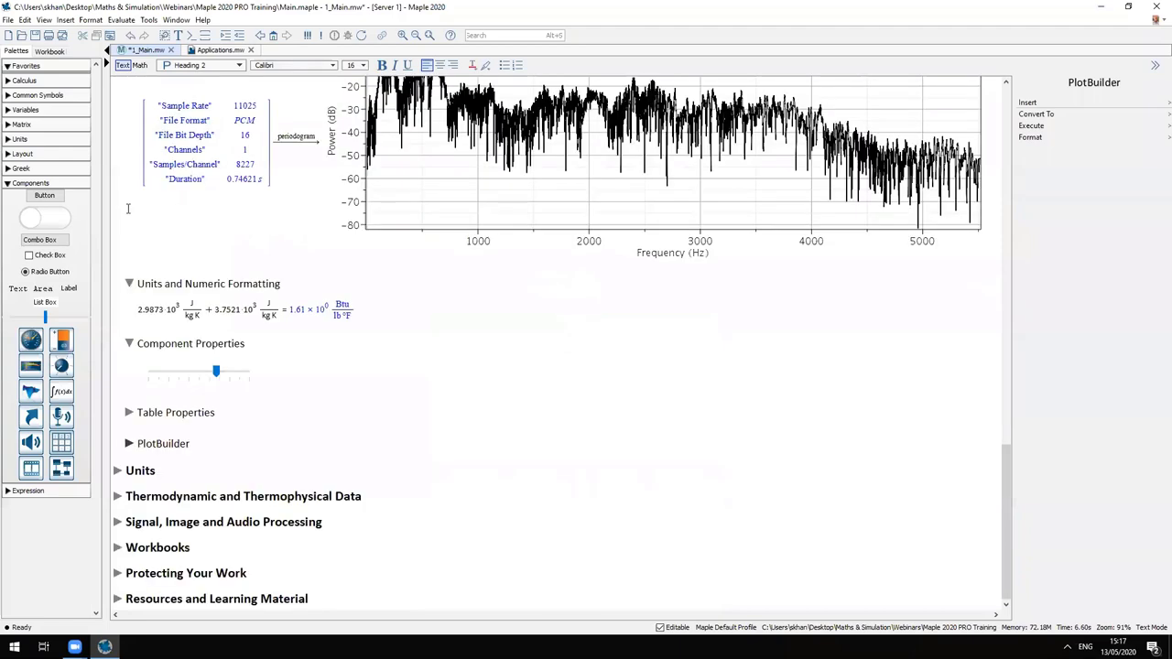
Collapse the Context Panel section and expand Units to reveal its six example applications
scroll(475, 419, "up", 6)
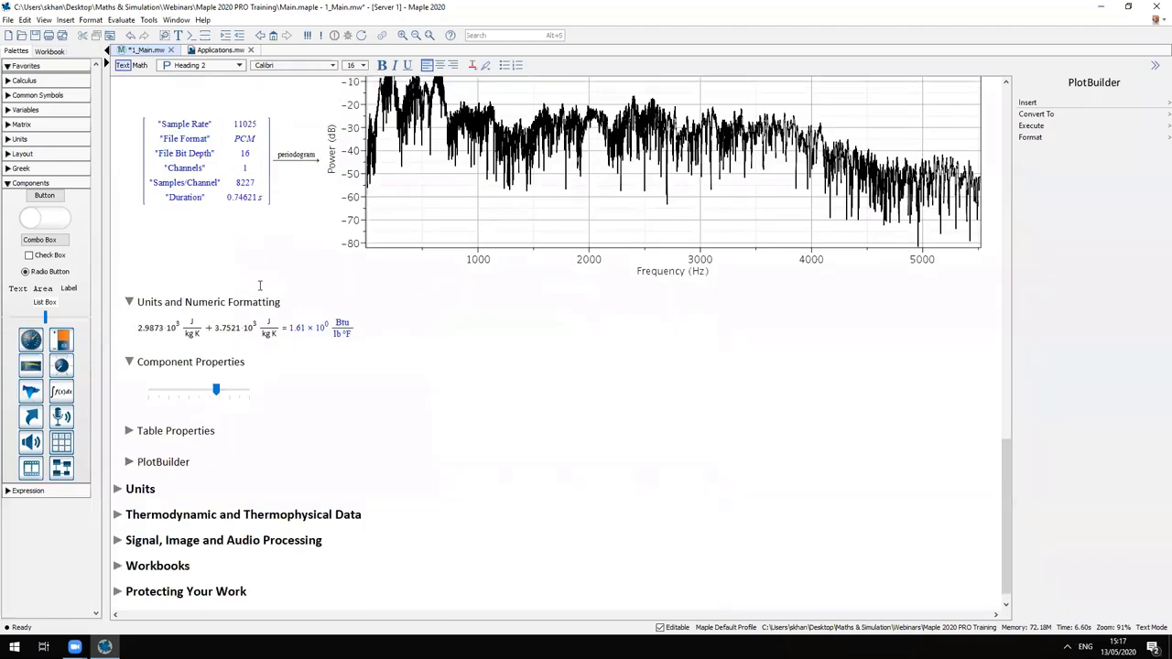
scroll(143, 222, "up", 3)
scroll(144, 222, "up", 14)
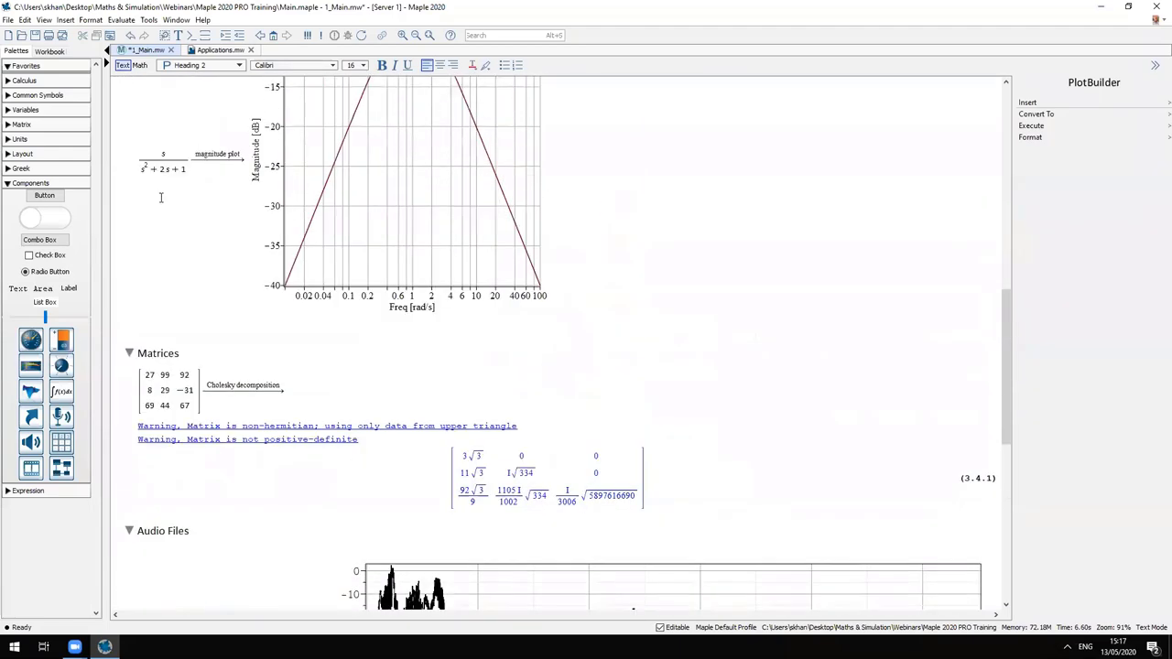
scroll(182, 198, "up", 3)
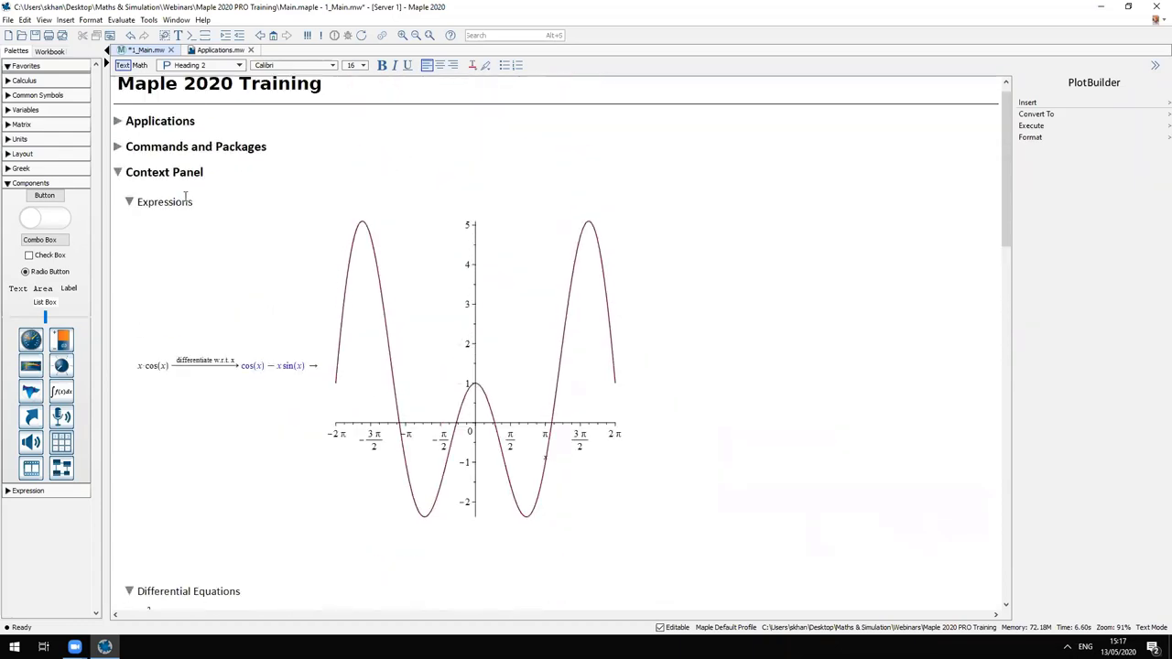
left_click(117, 171)
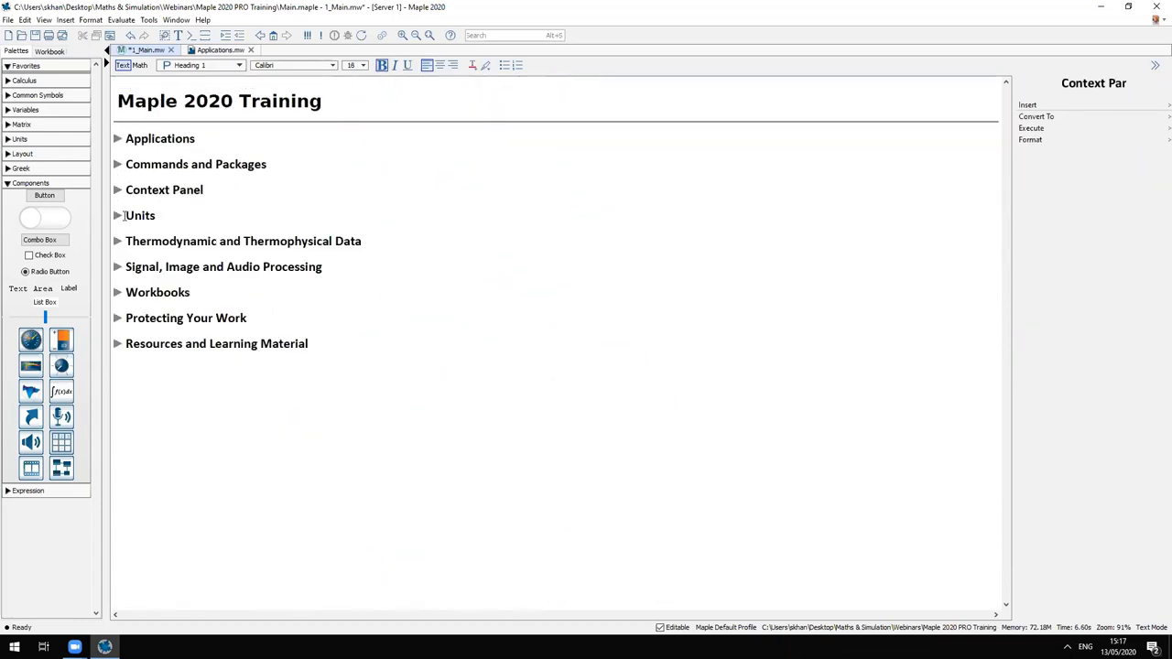
left_click(117, 215)
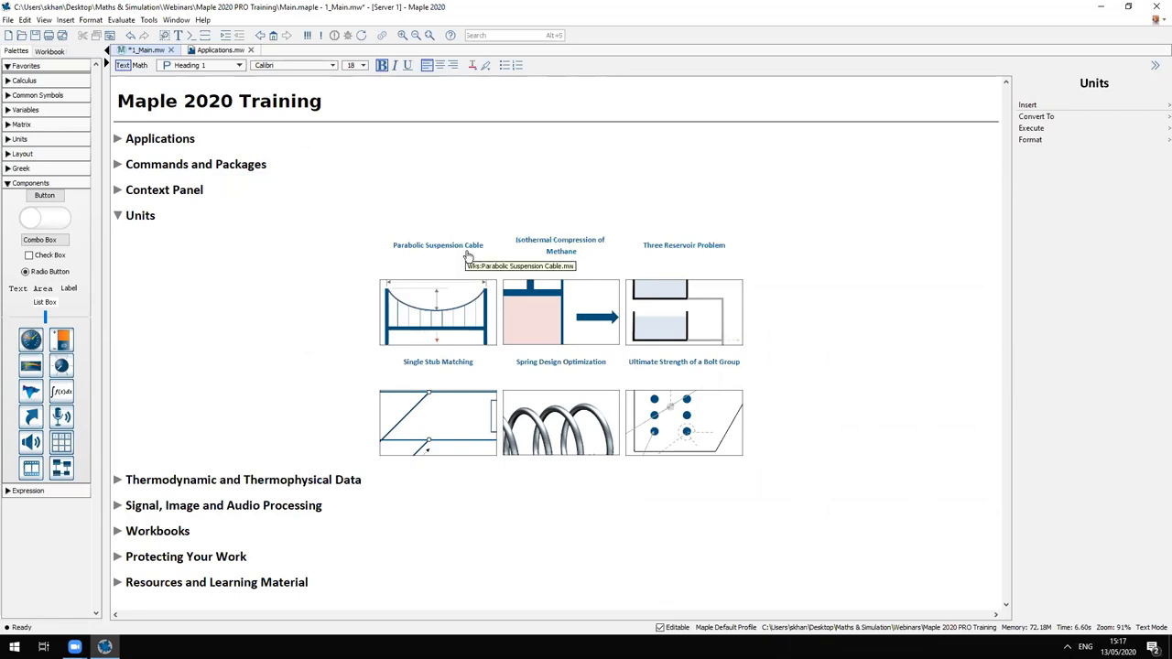
Open the Parabolic Suspension Cable worksheet from the Units hyperlink, showing a 99.80004926 ft span
left_click(465, 251)
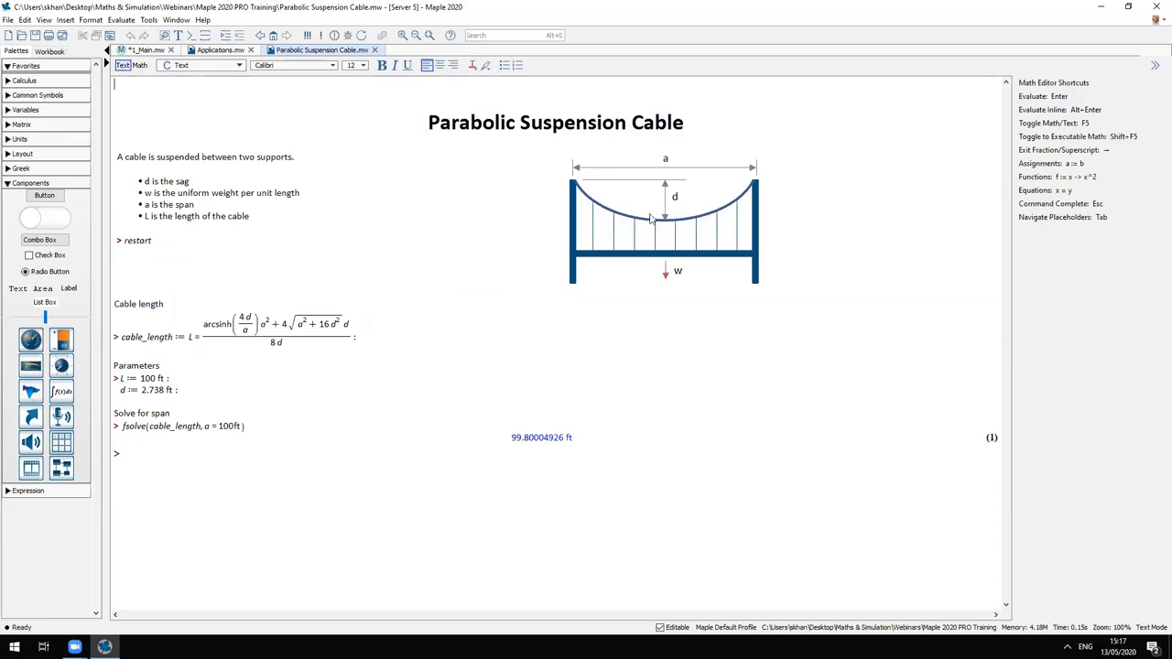
Inspect the cable_length formula, the L and d parameter units, and the span result
double_click(214, 337)
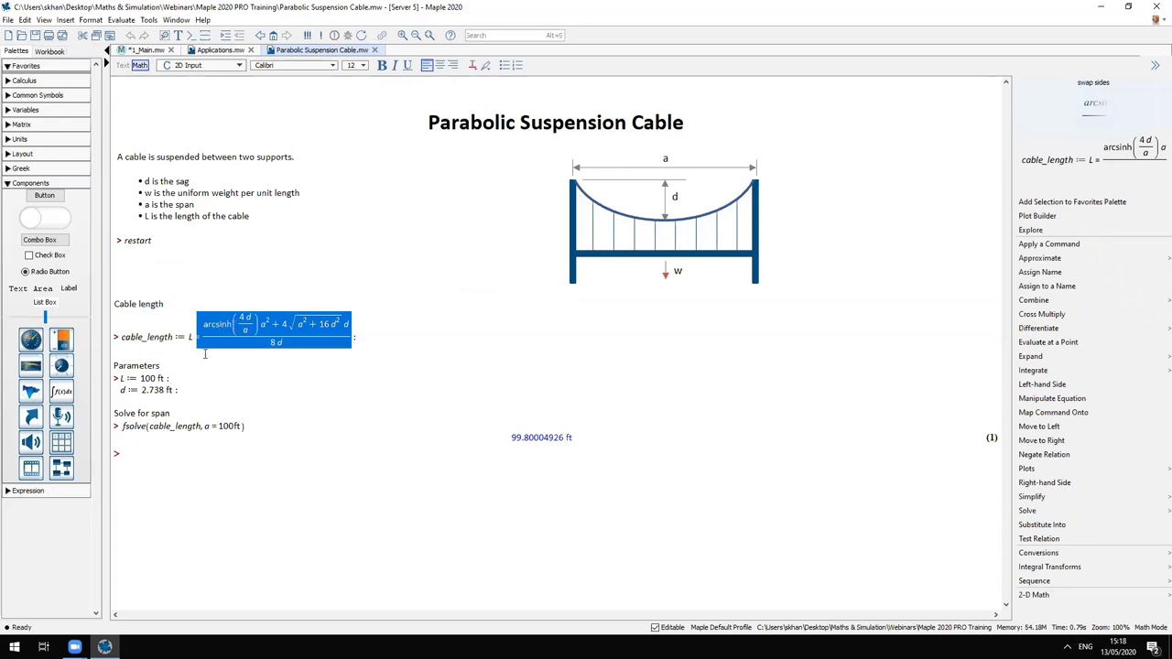
left_click(164, 389)
left_click(164, 378)
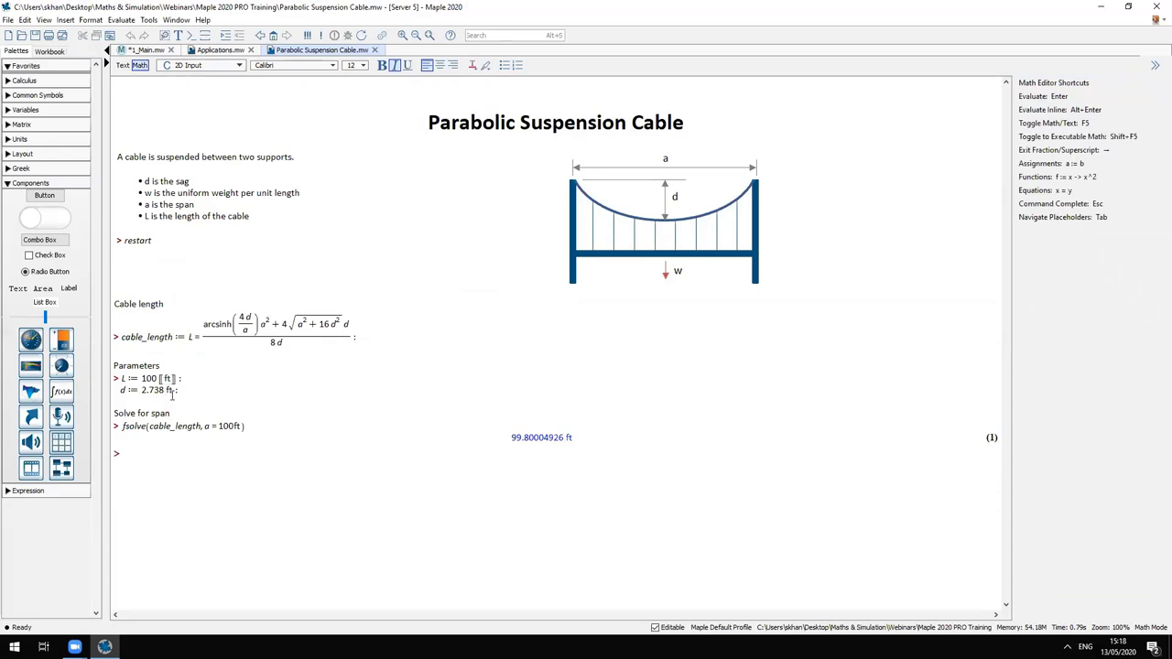
left_click(172, 390)
left_click(596, 437)
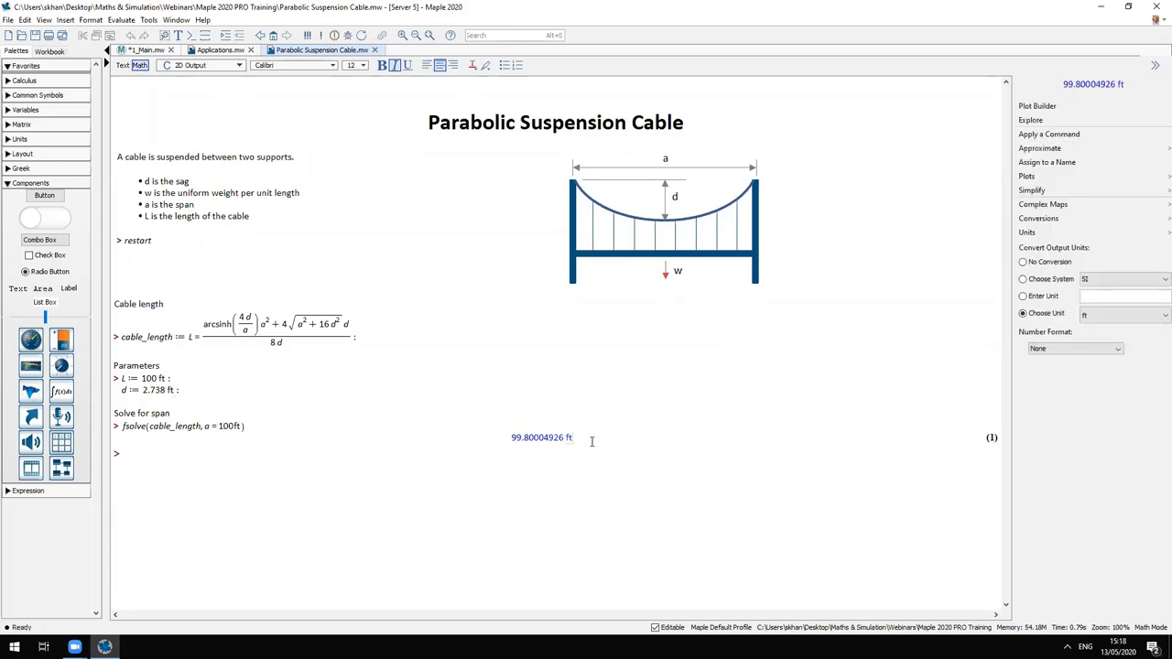
Change L to 101 ft and d to 2.638 ft, then re-execute for a 100.8162292 ft span
left_click(150, 379)
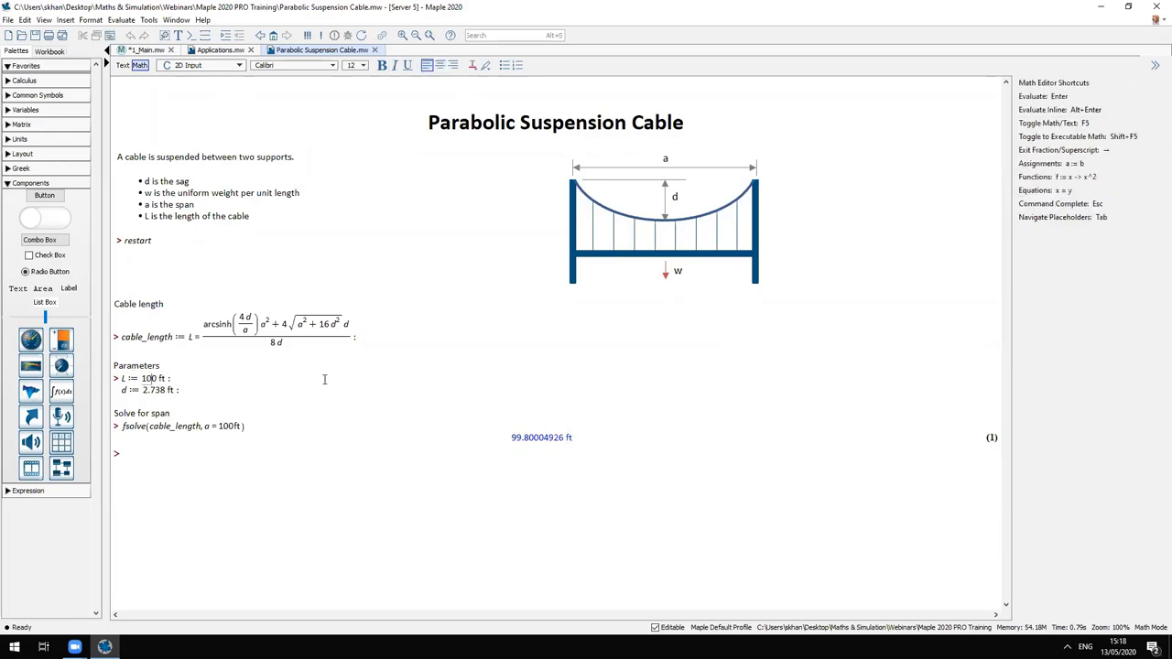
key("Delete")
type("1")
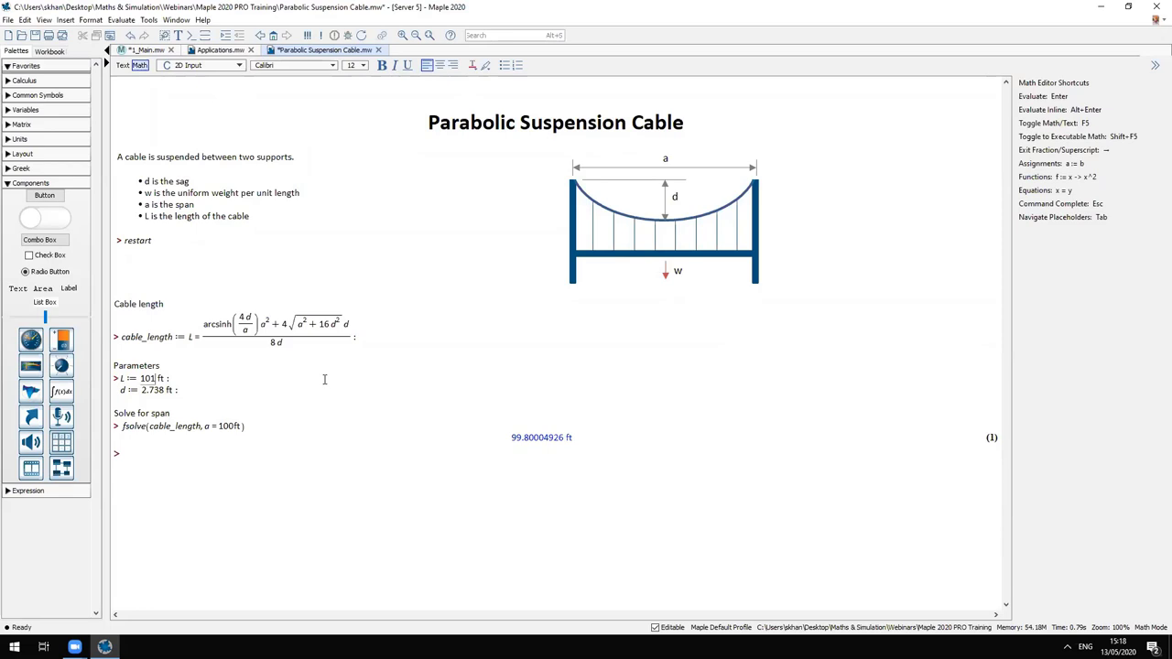
key("Down")
left_click(308, 36)
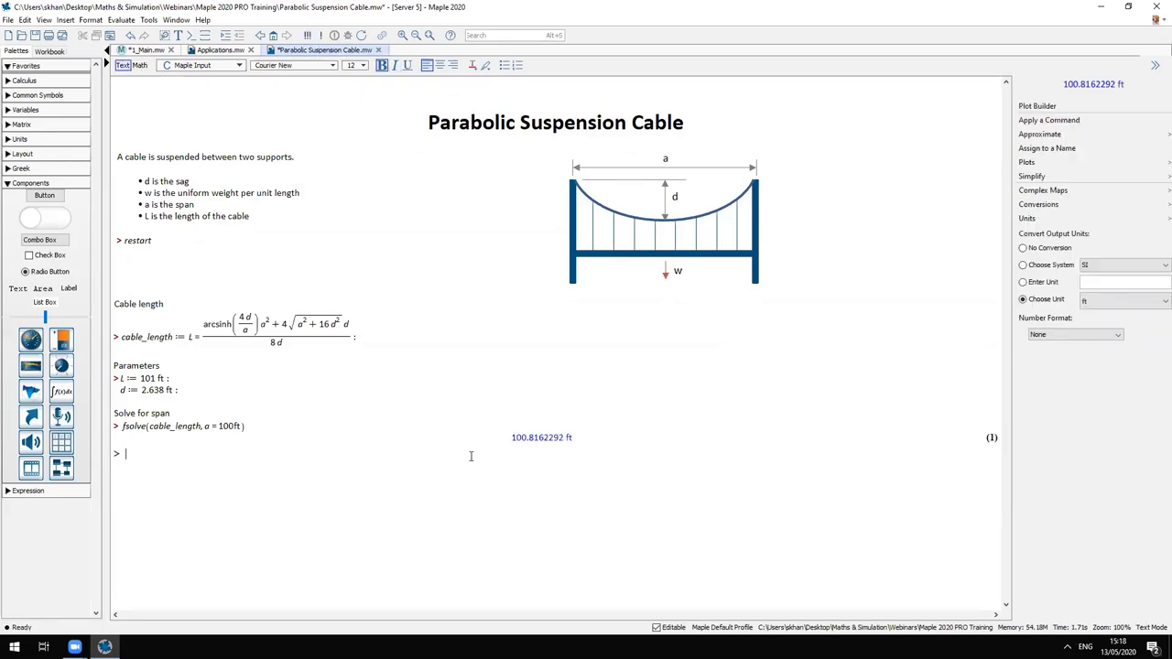
Convert the span result from ft to mm in the Context Panel
left_click(601, 432)
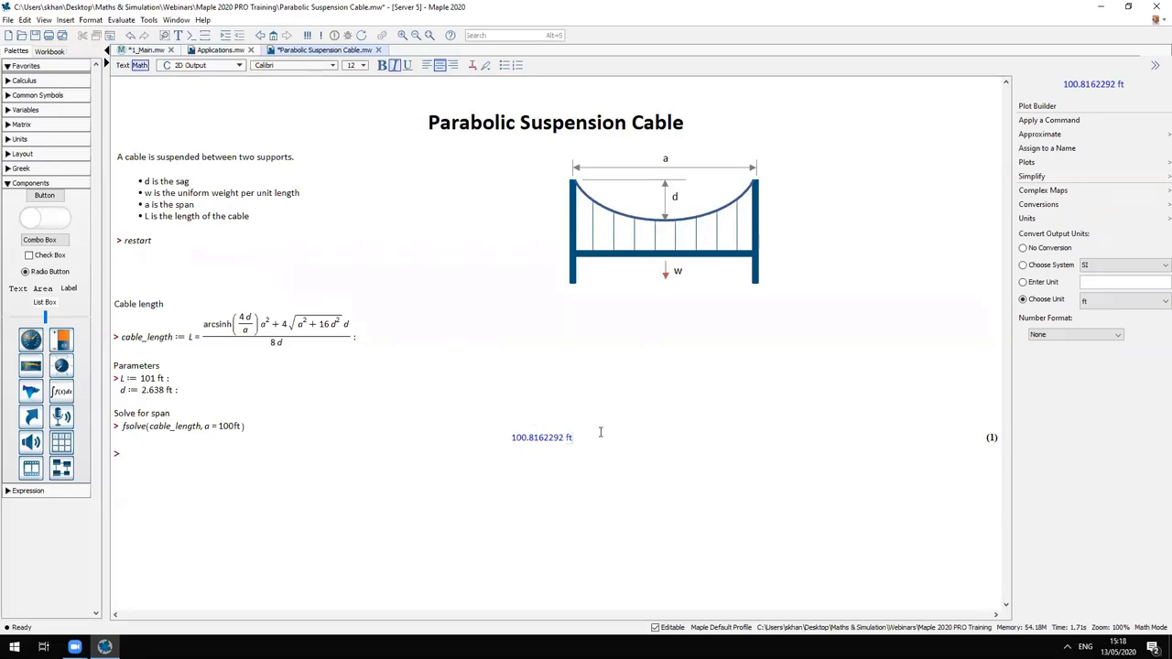
left_click(1106, 304)
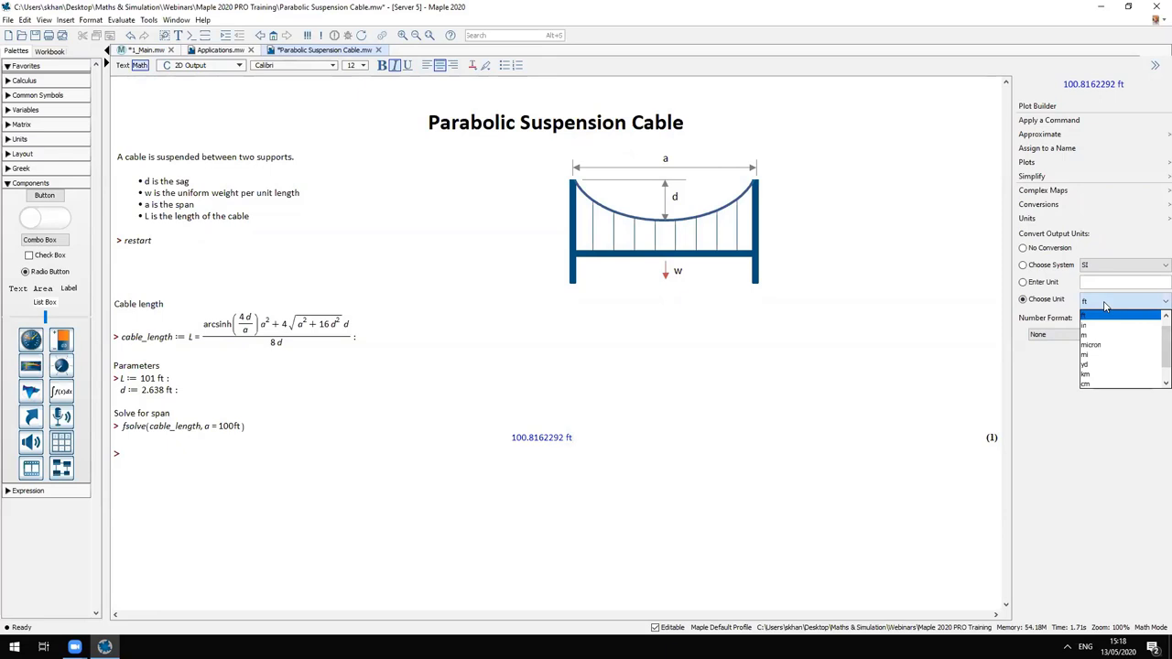
left_click(1103, 279)
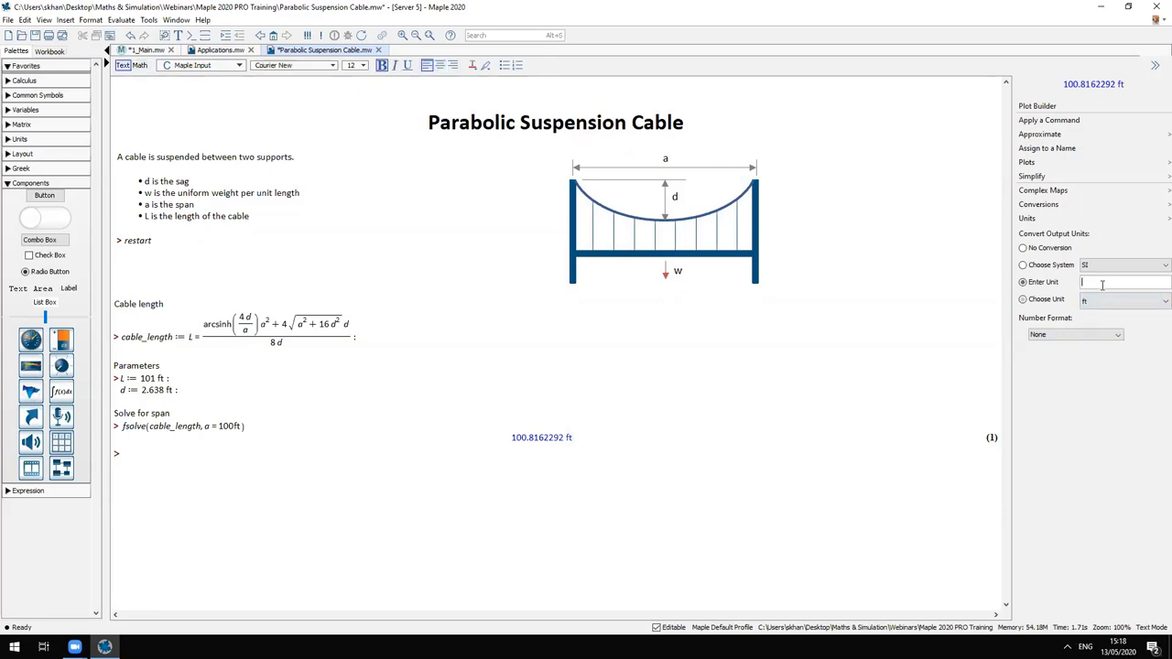
left_click(1103, 285)
key("Return")
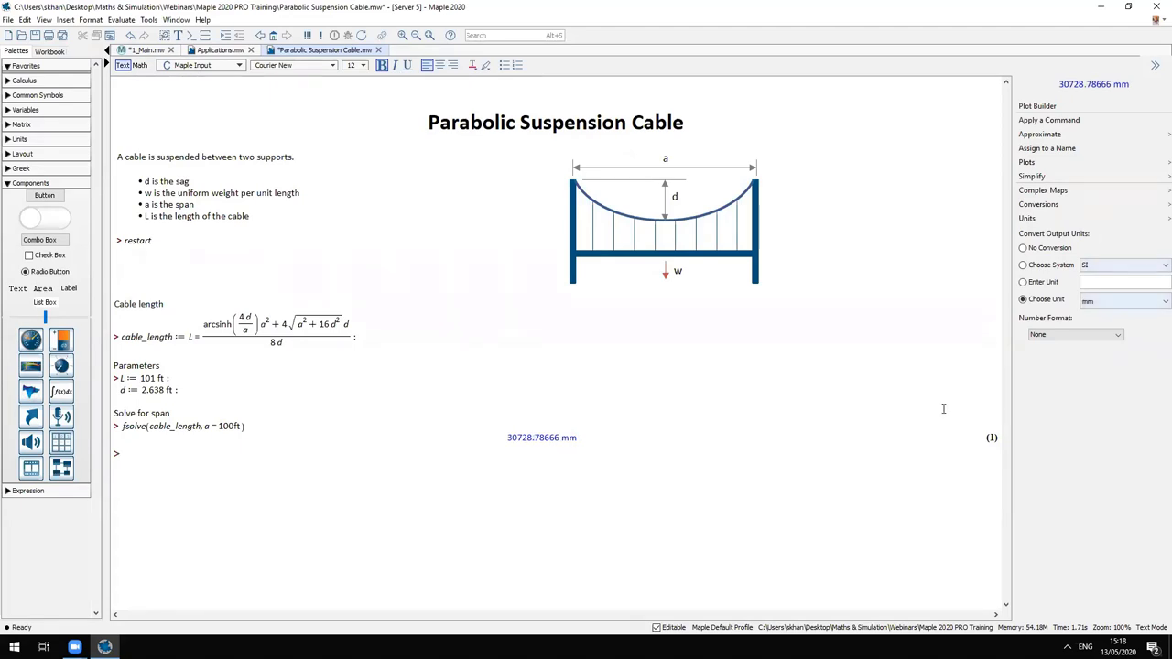
Show the span in Scientific number format as 3.07×10⁴ mm, then return to Applications.mw
left_click(1087, 337)
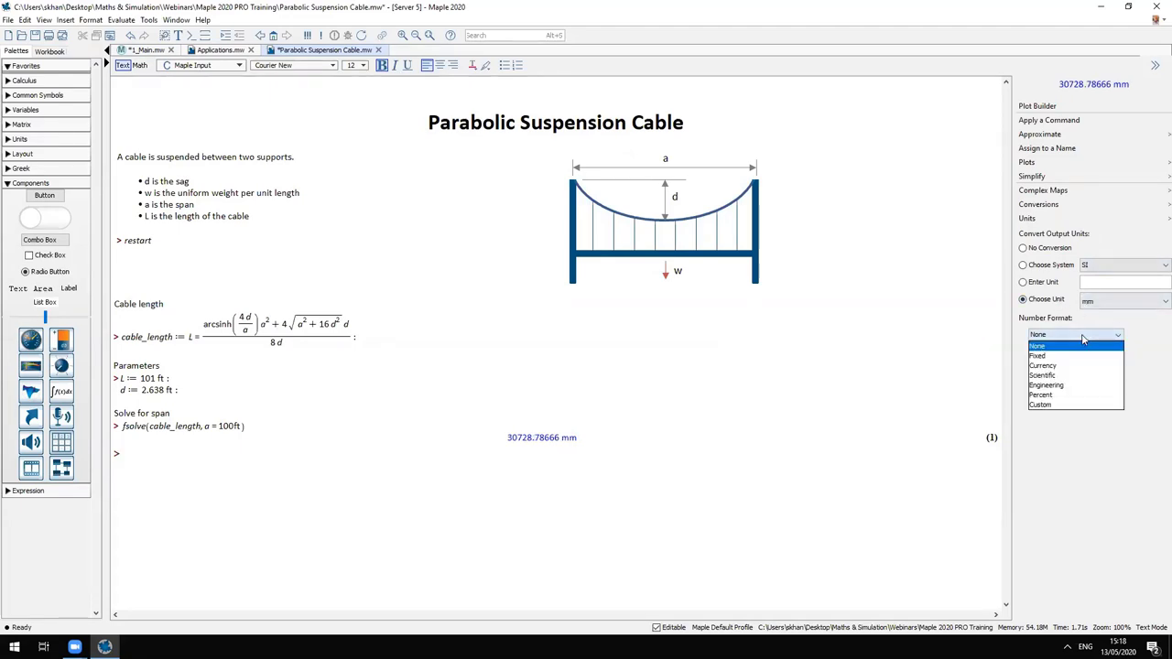
left_click(1073, 391)
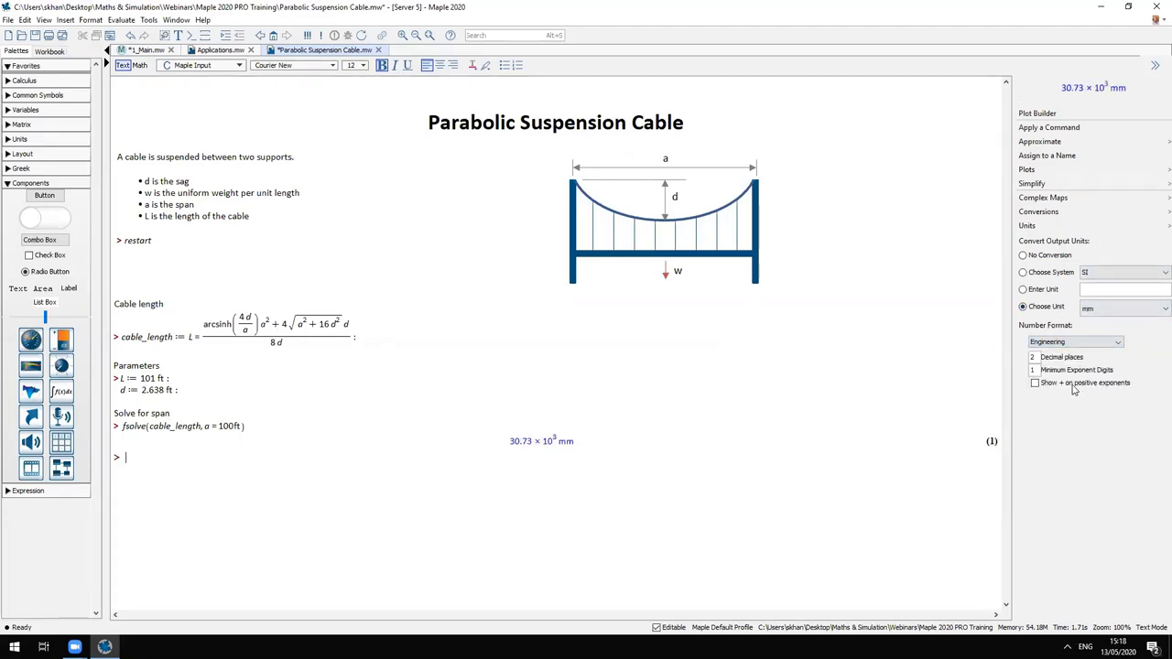
left_click(1065, 343)
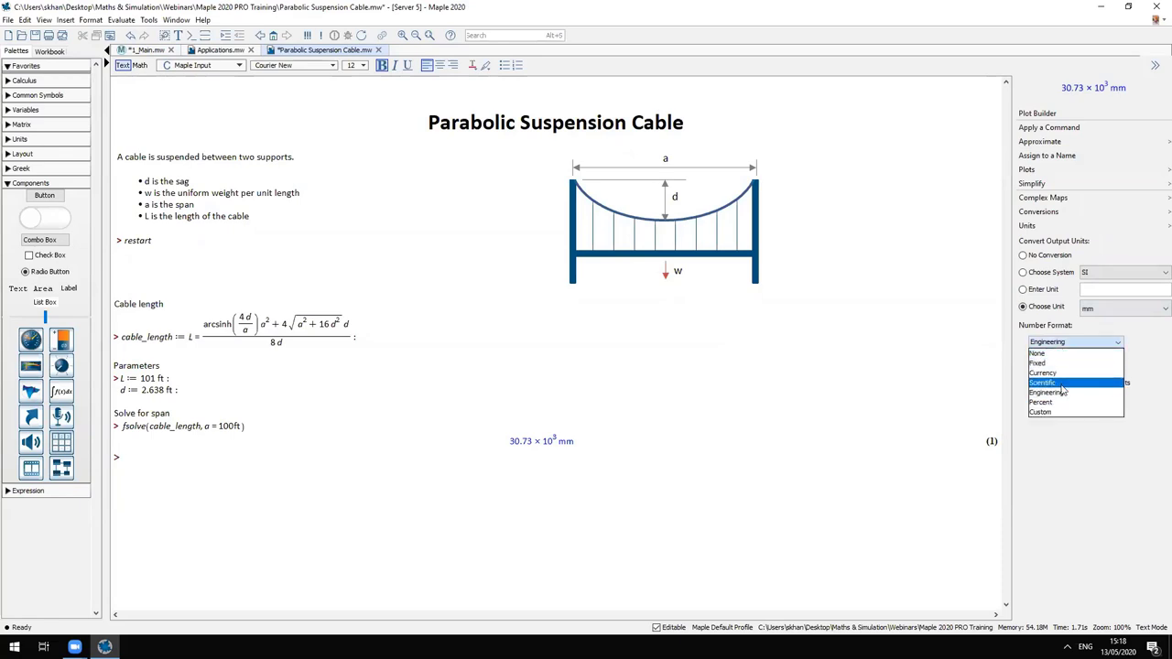
left_click(1062, 383)
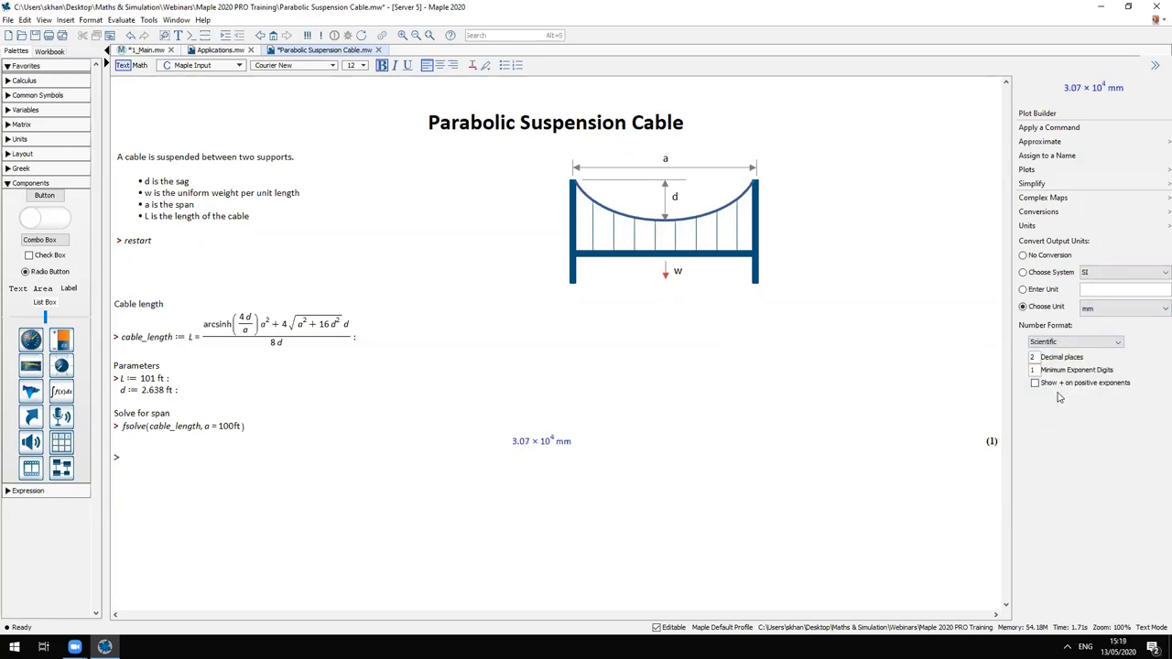
left_click(228, 51)
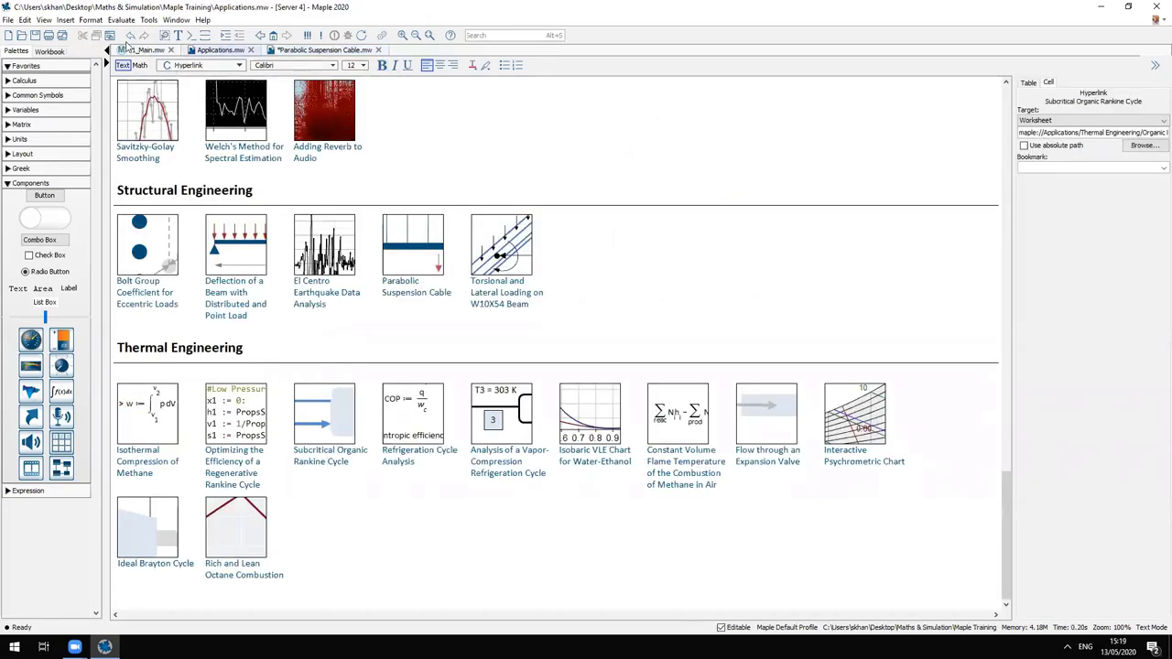
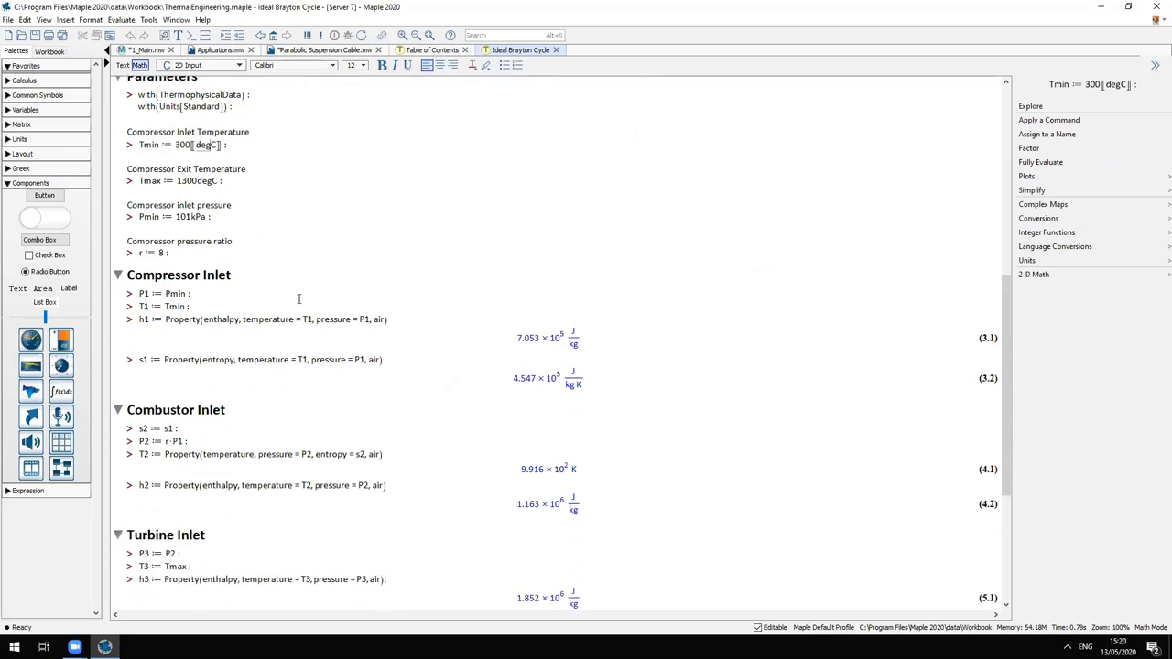
scroll(311, 293, "down", 2)
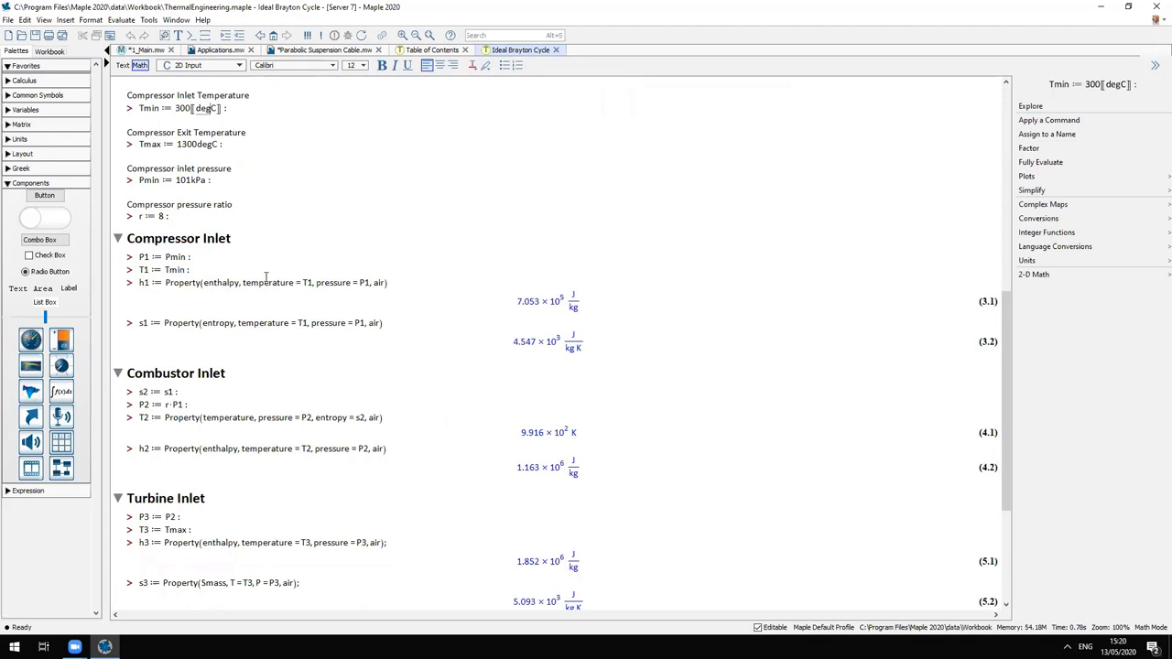
type("C")
double_click(186, 284)
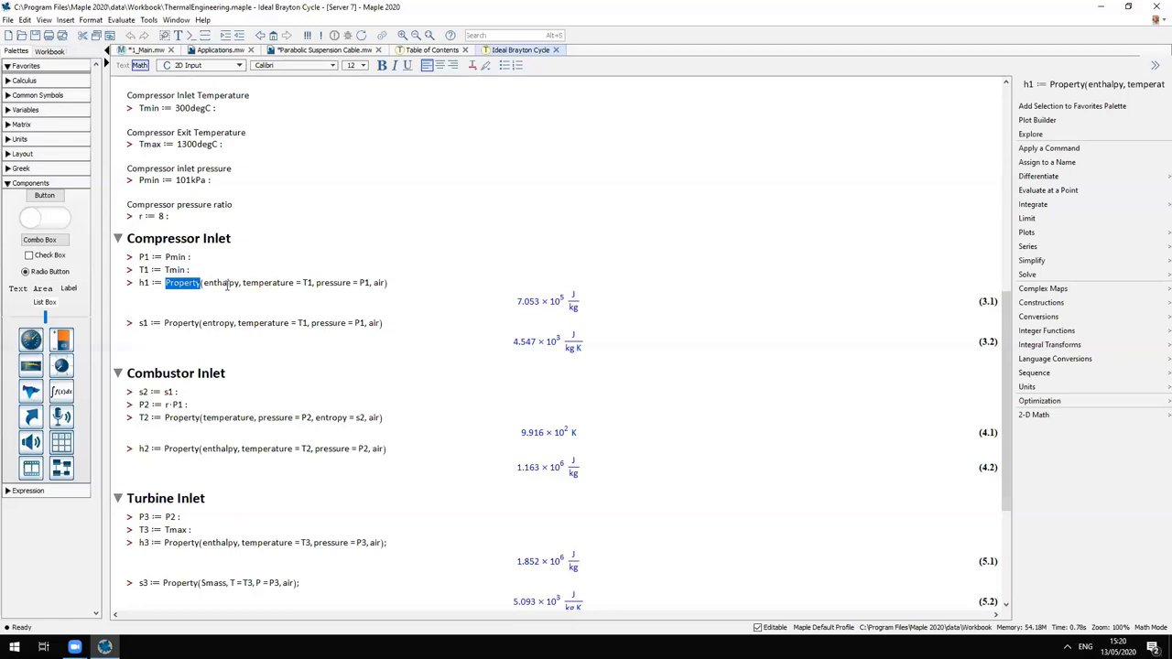
left_click(226, 286)
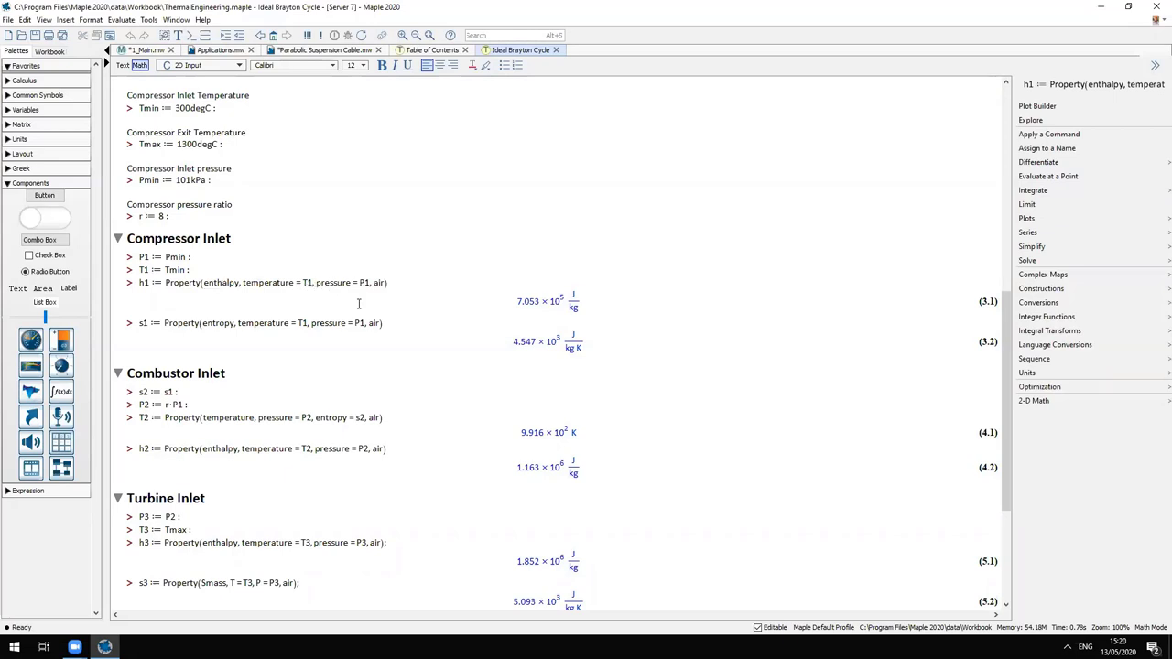
scroll(340, 311, "up", 1)
scroll(324, 332, "up", 1)
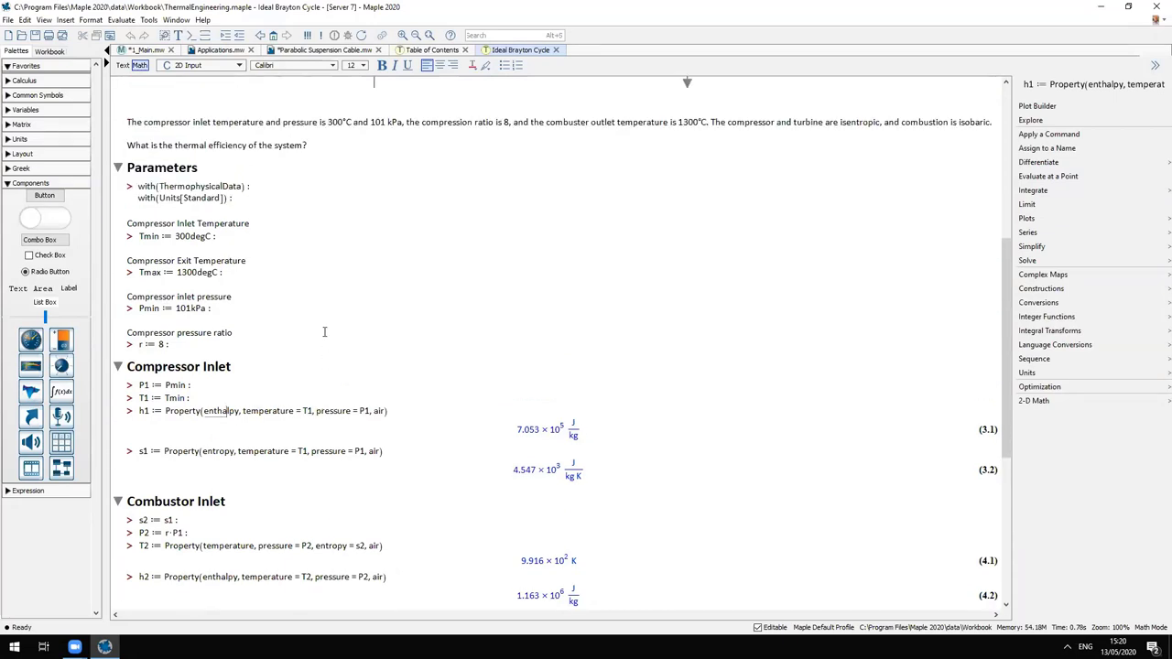
scroll(324, 331, "down", 1)
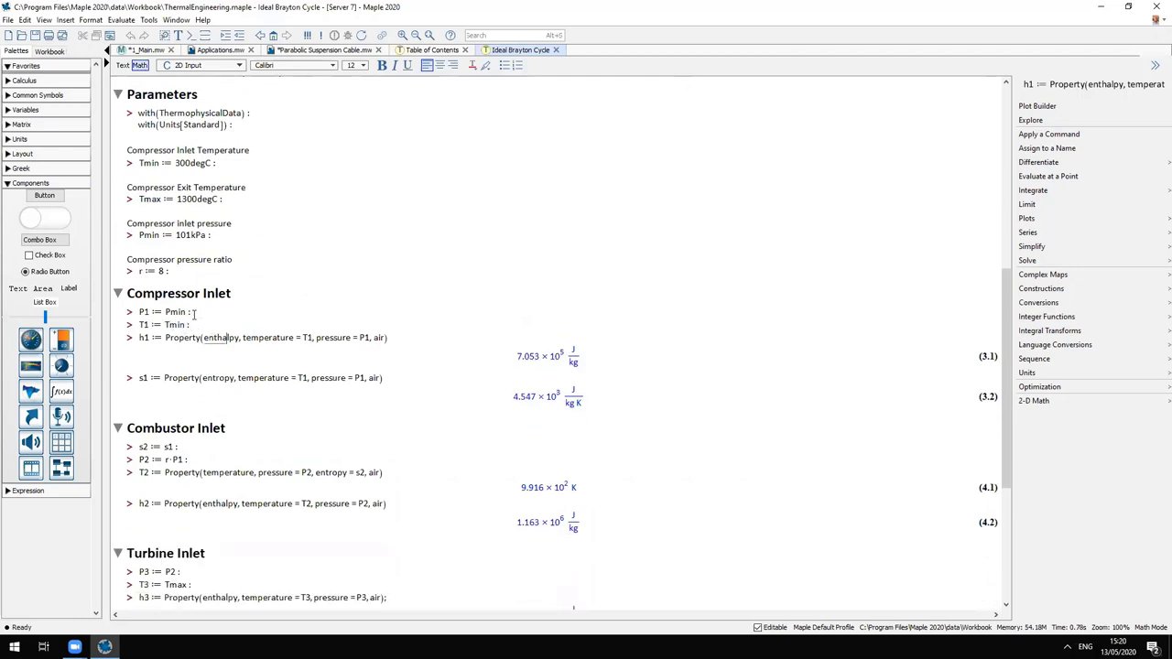
left_click_drag(194, 313, 138, 311)
scroll(341, 346, "down", 2)
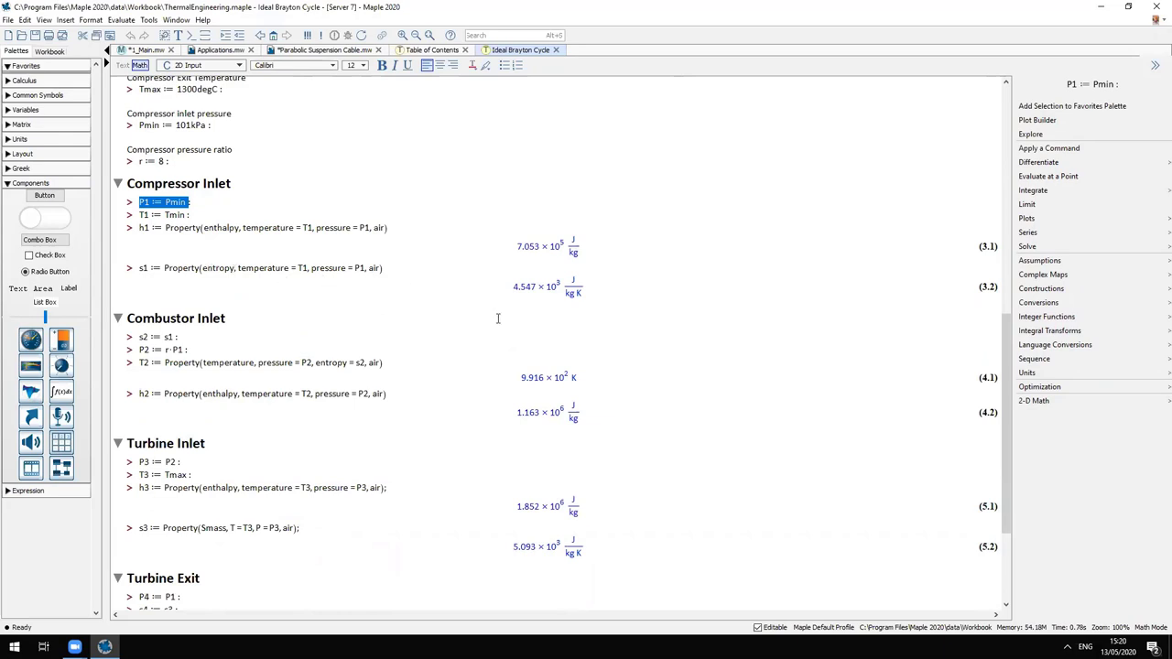
scroll(500, 319, "down", 1)
scroll(504, 338, "down", 3)
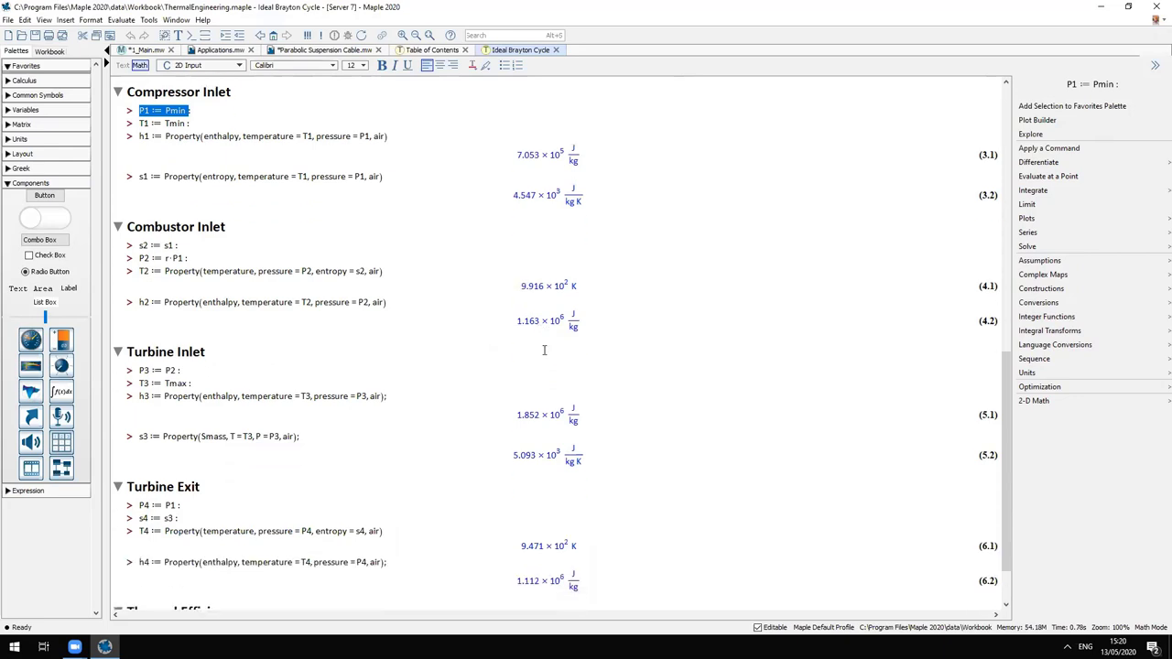
scroll(480, 337, "up", 3)
scroll(475, 337, "up", 4)
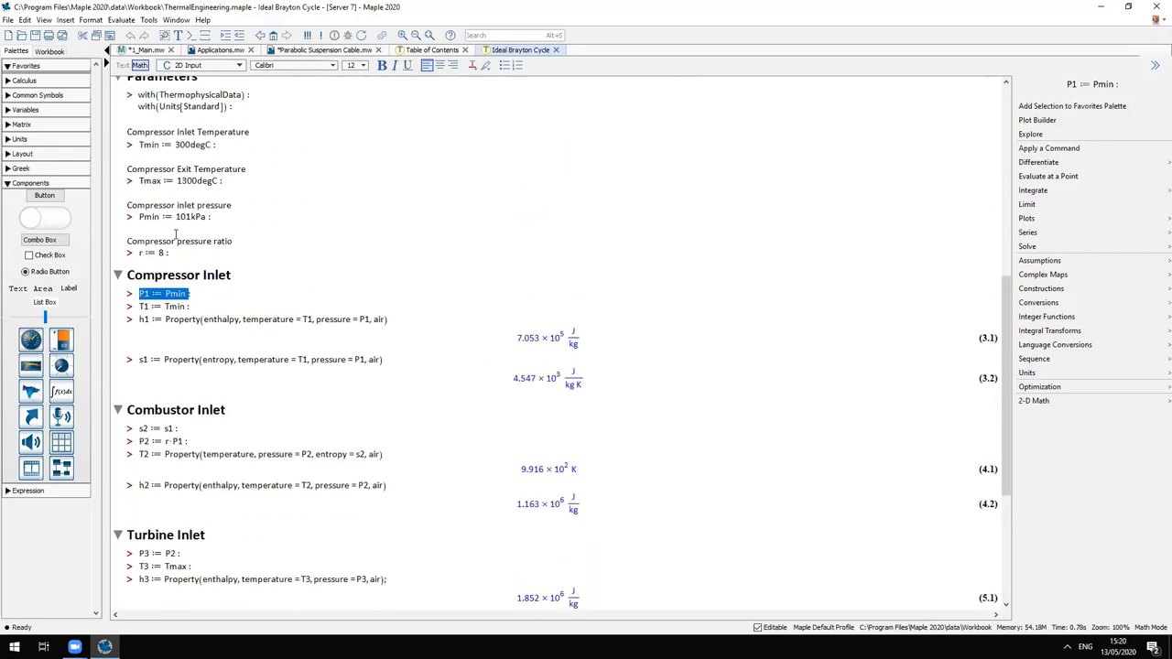
left_click(176, 181)
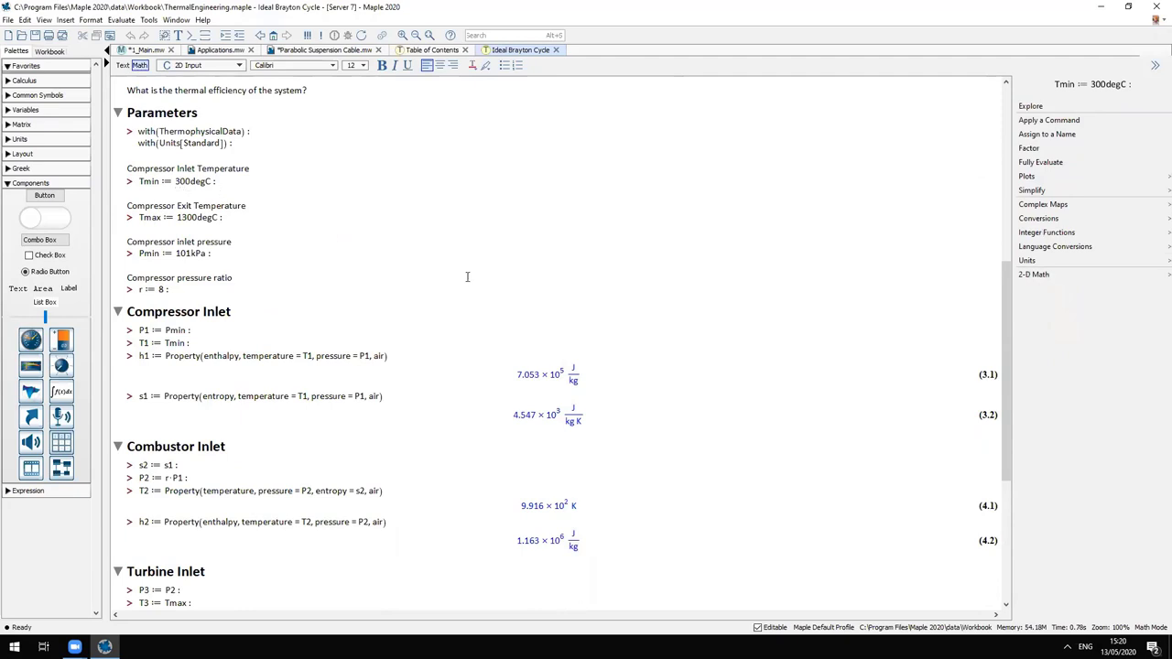
Change Tmin to 310 degC, Pmin to 110 kPa and r to 10, then re-execute for efficiency .441
key("Delete")
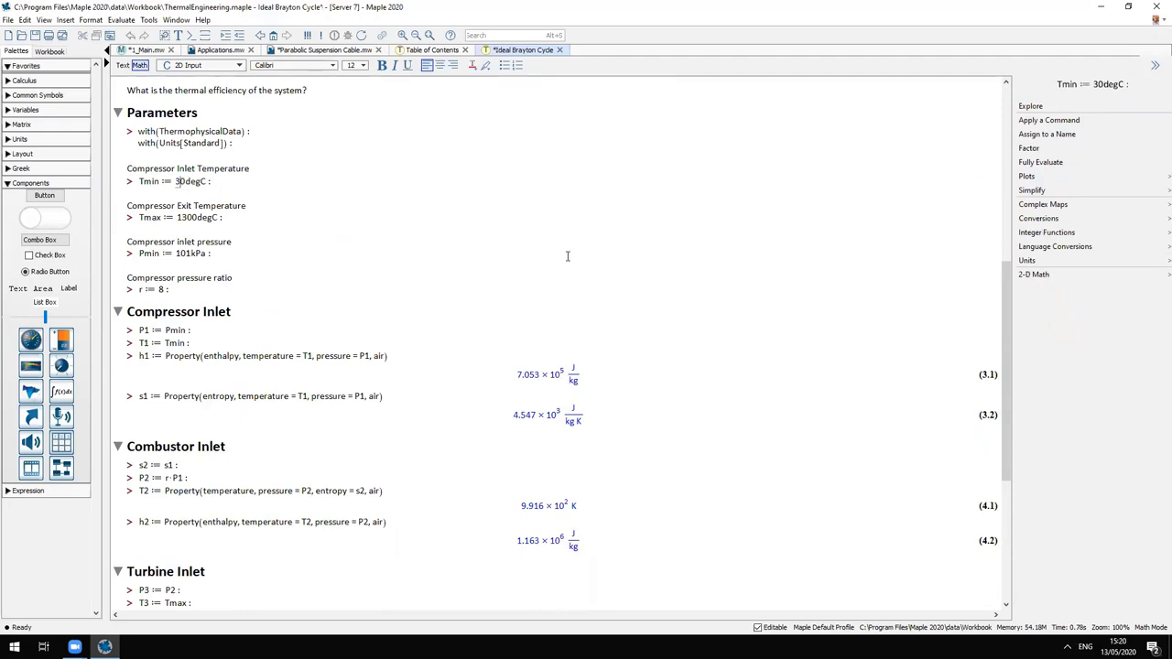
type("1")
key("Down")
key("Down")
key("Down")
key("Down")
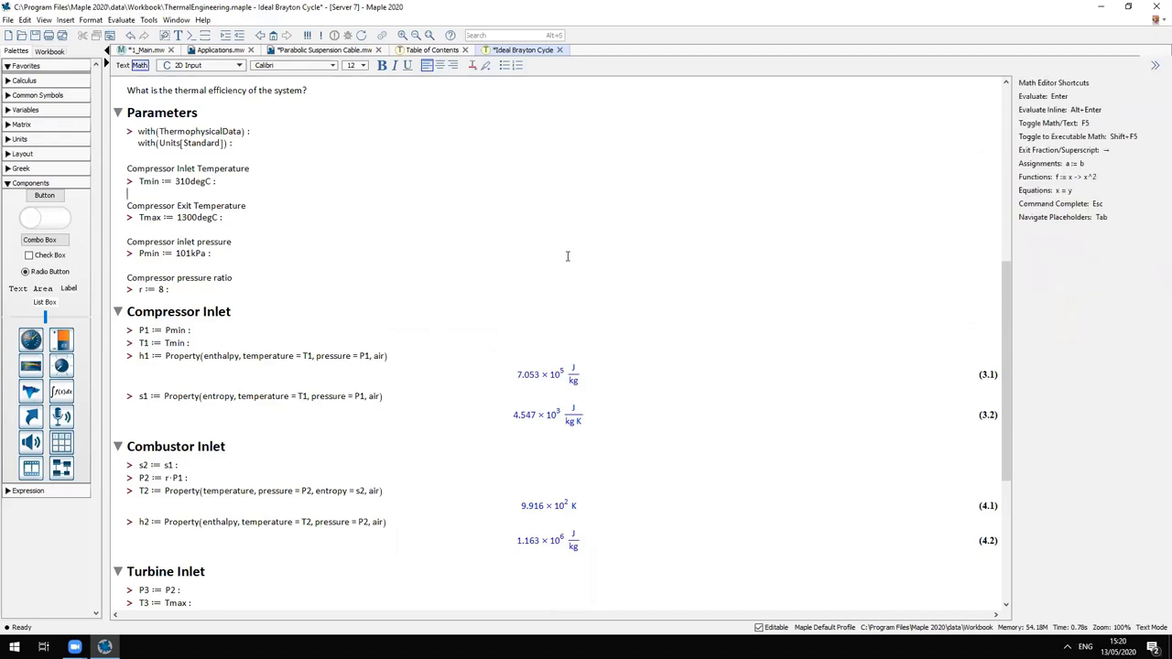
key("Delete")
key("Delete")
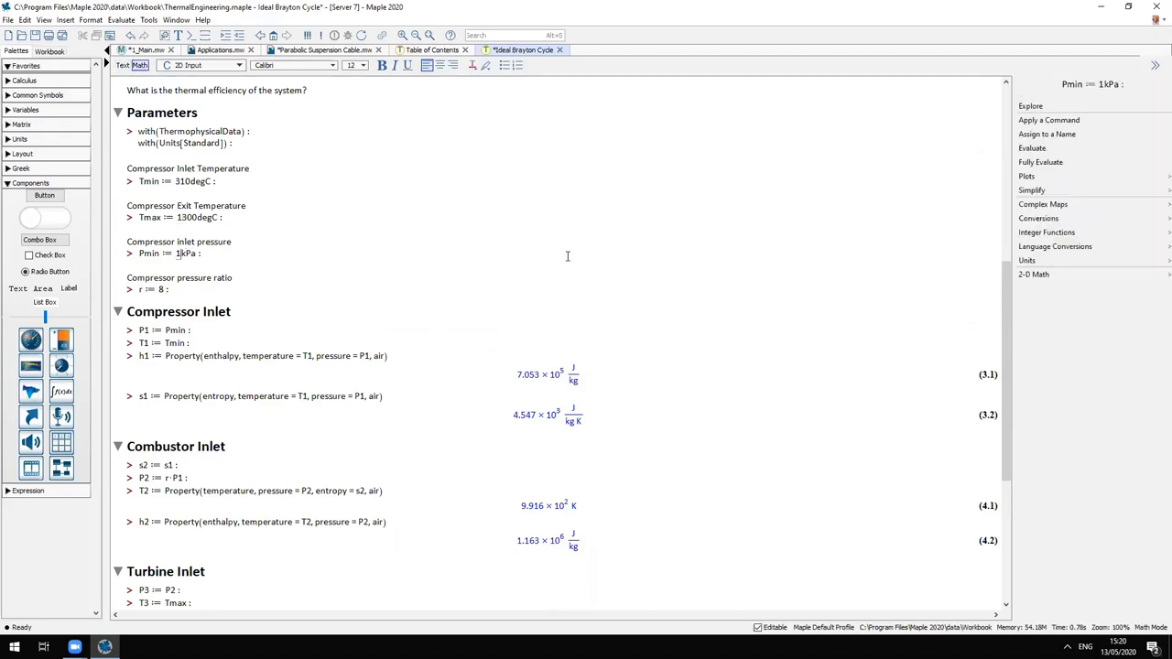
type("10")
key("Down")
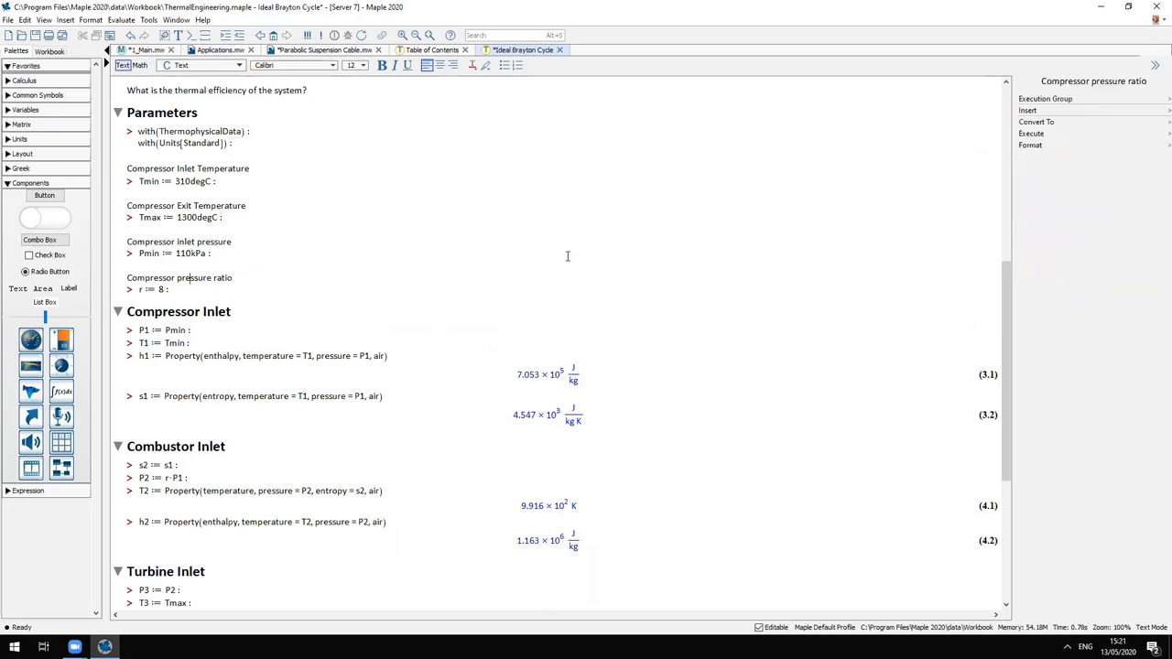
key("Down")
key("BackSpace")
type("10")
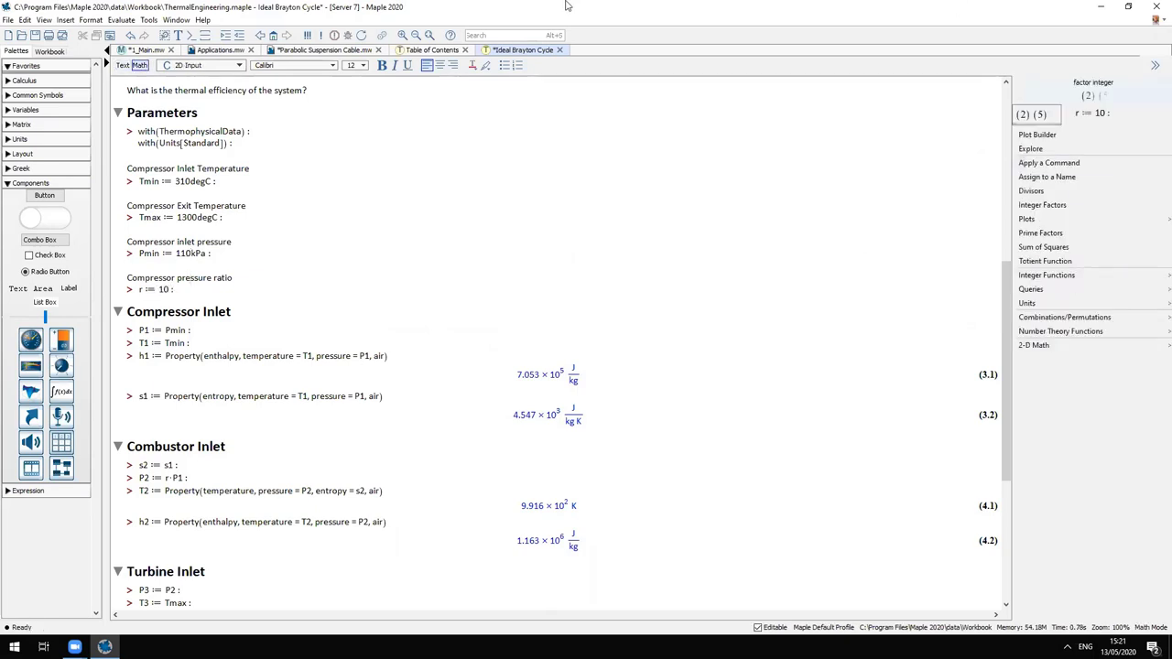
left_click(308, 37)
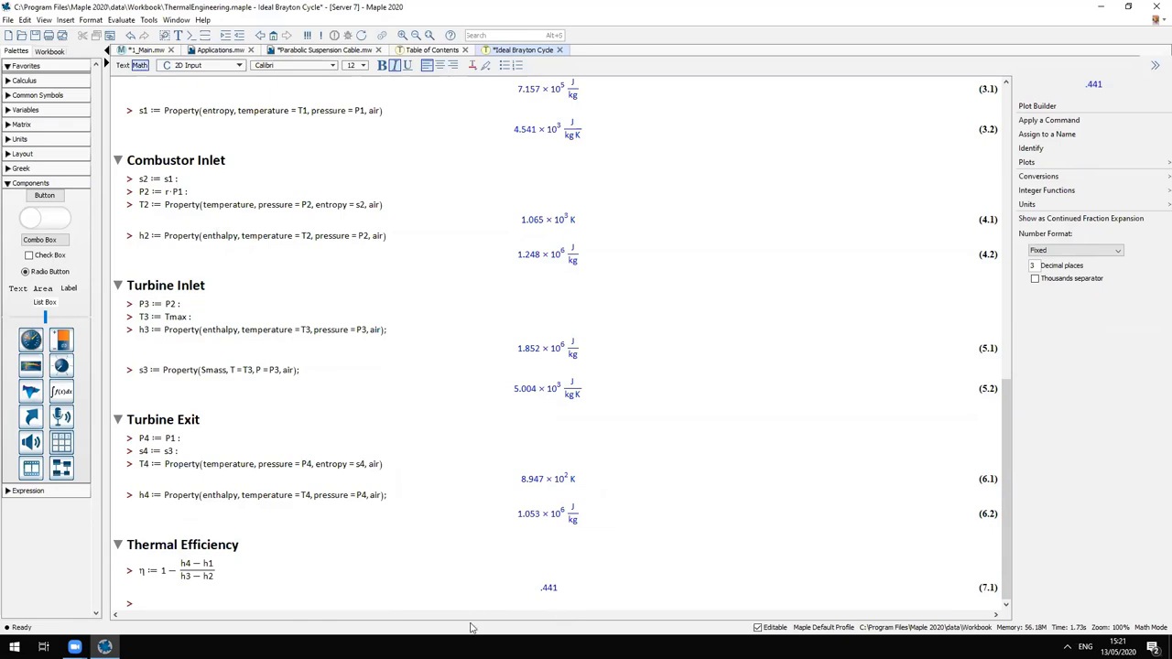
Close the Ideal Brayton Cycle worksheet without saving and scroll to the Thermal Engineering contents top
left_click(560, 50)
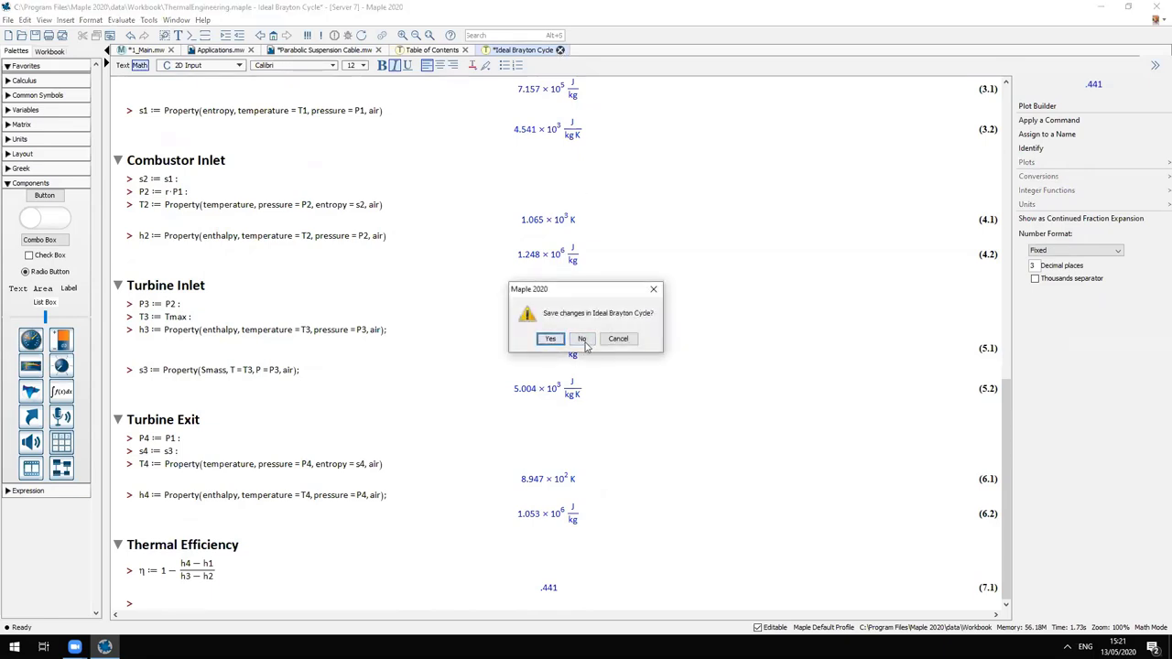
left_click(584, 340)
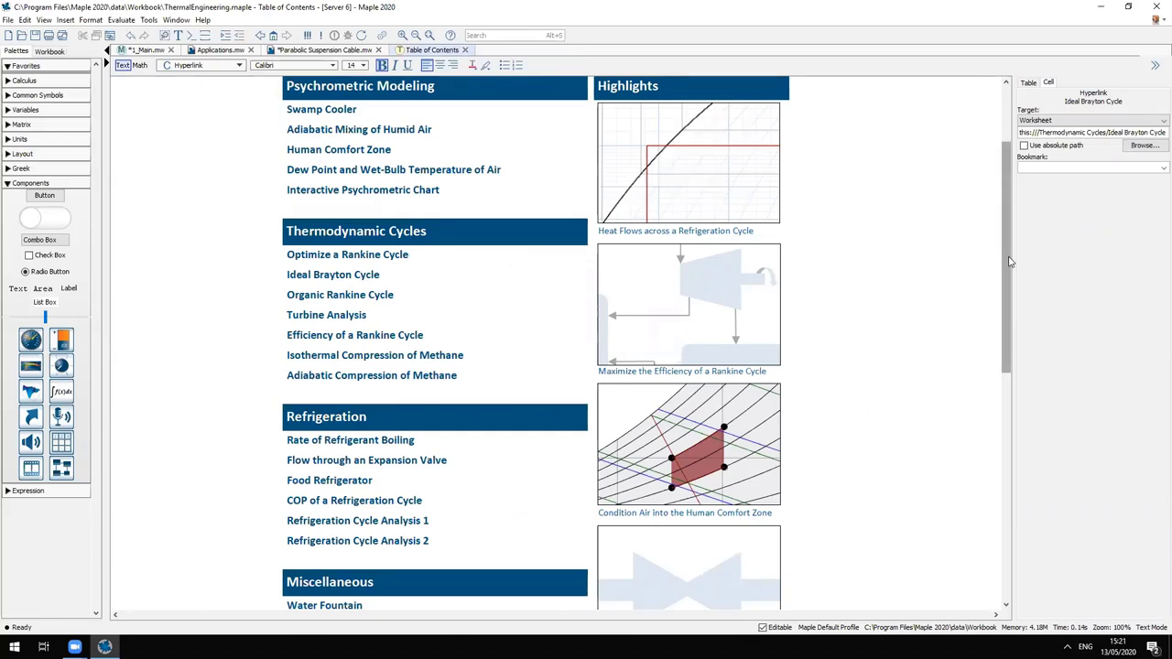
left_click_drag(1010, 262, 1019, 252)
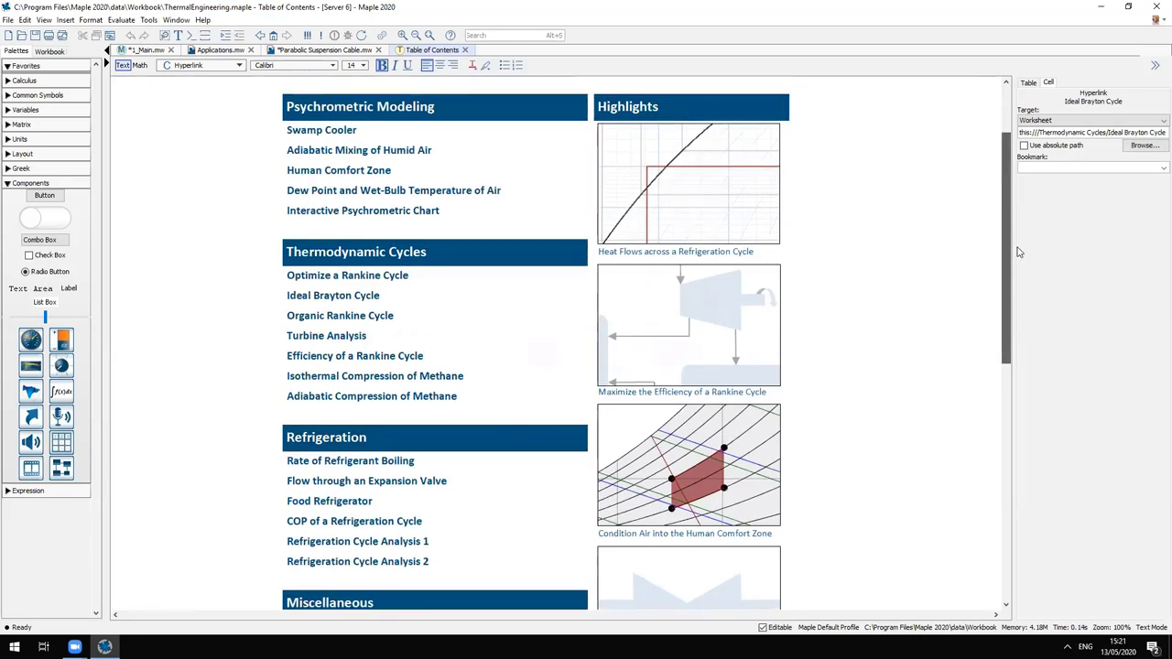
left_click_drag(1019, 252, 1019, 199)
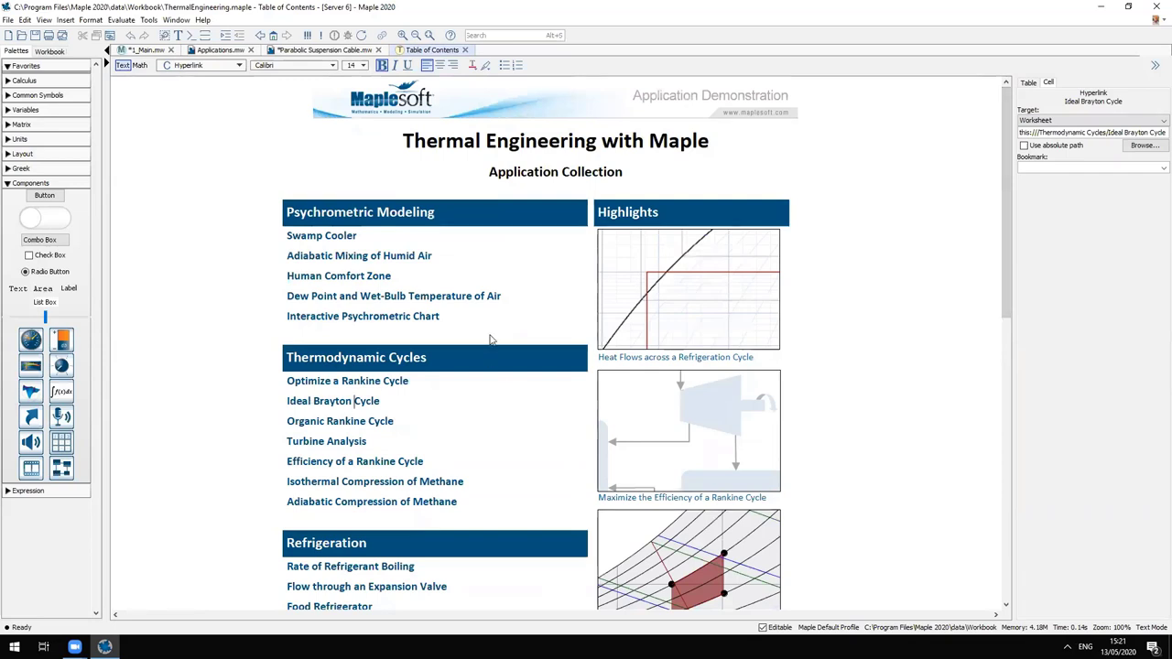
left_click(414, 319)
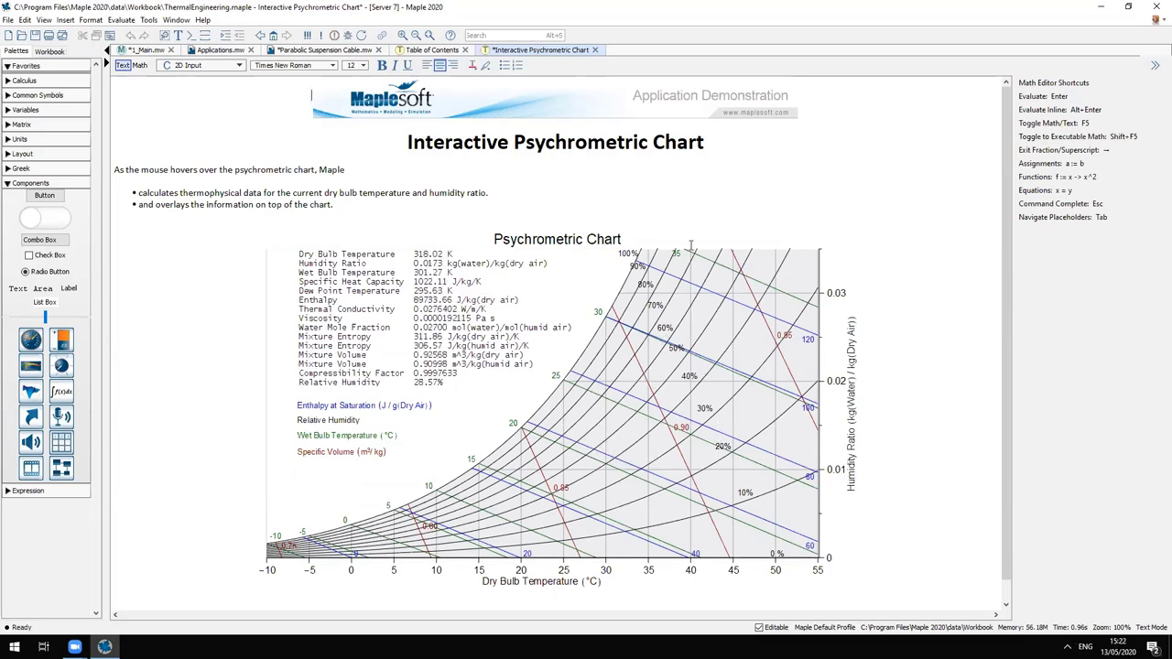
left_click(595, 49)
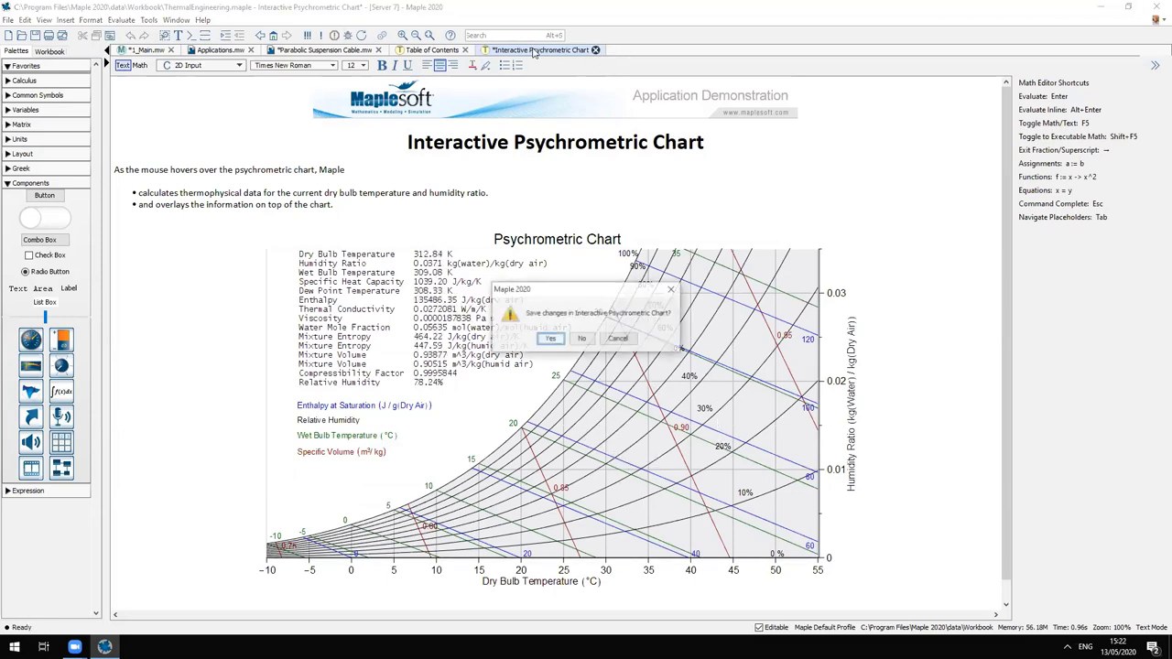
left_click(582, 339)
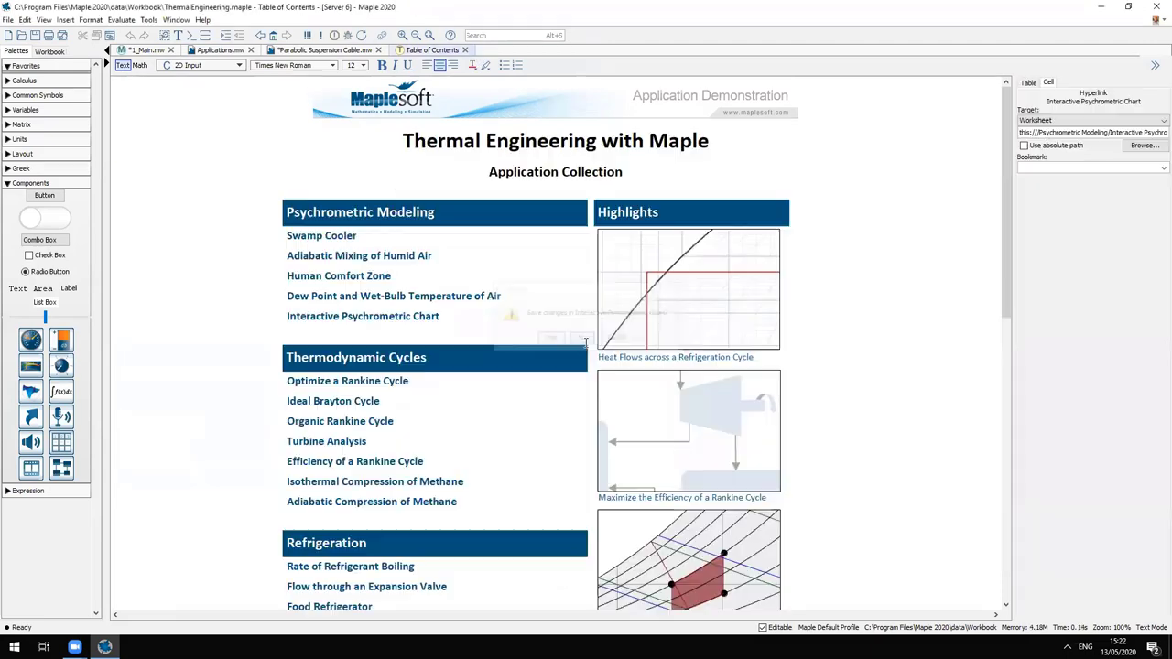
Close the Table of Contents and collapse the Thermodynamic and Thermophysical Data section
left_click(465, 50)
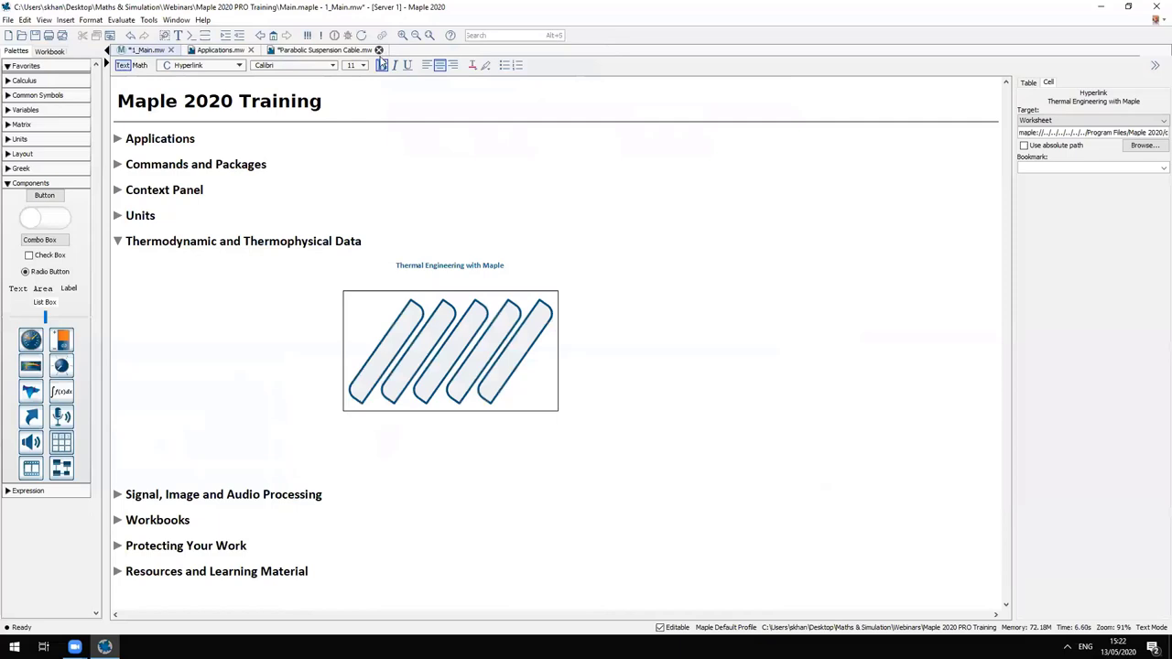
left_click(117, 241)
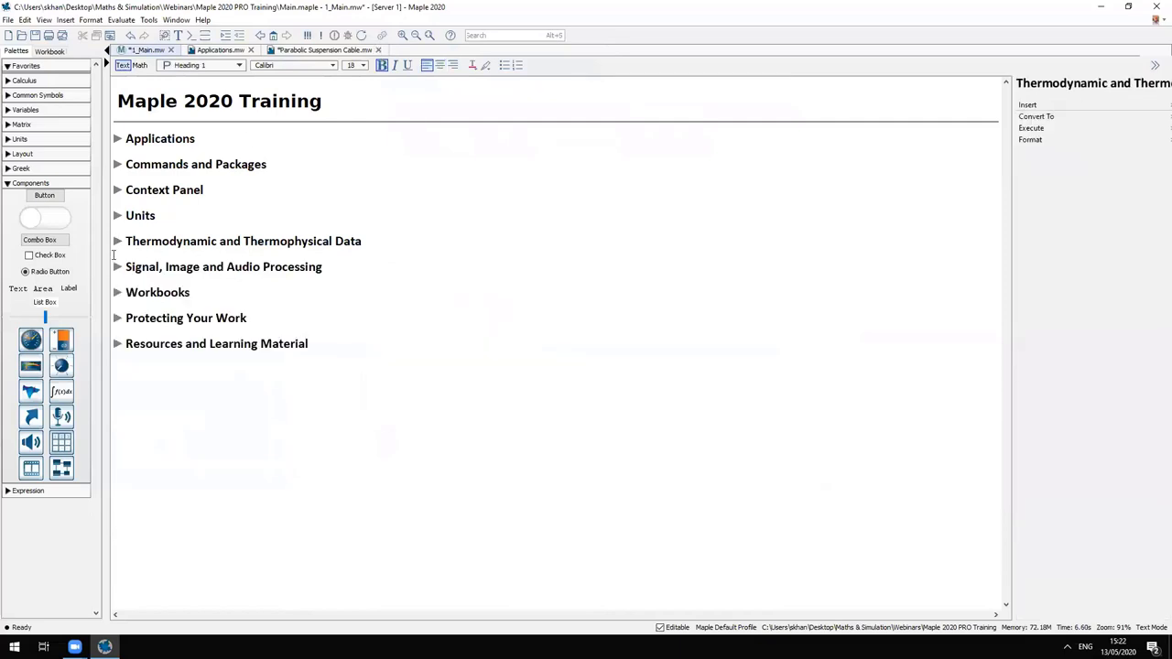
left_click(118, 268)
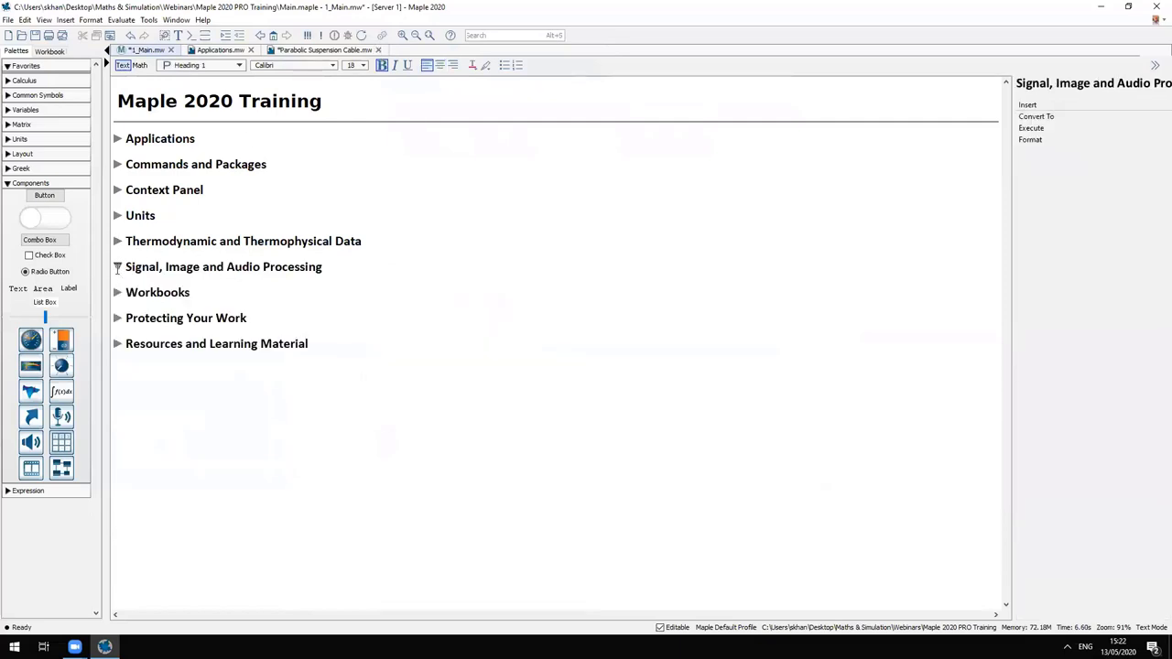
Expand Applications and open the 'Maple is Used Everywhere' gallery at Signal, Image and Audio Processing
left_click(117, 139)
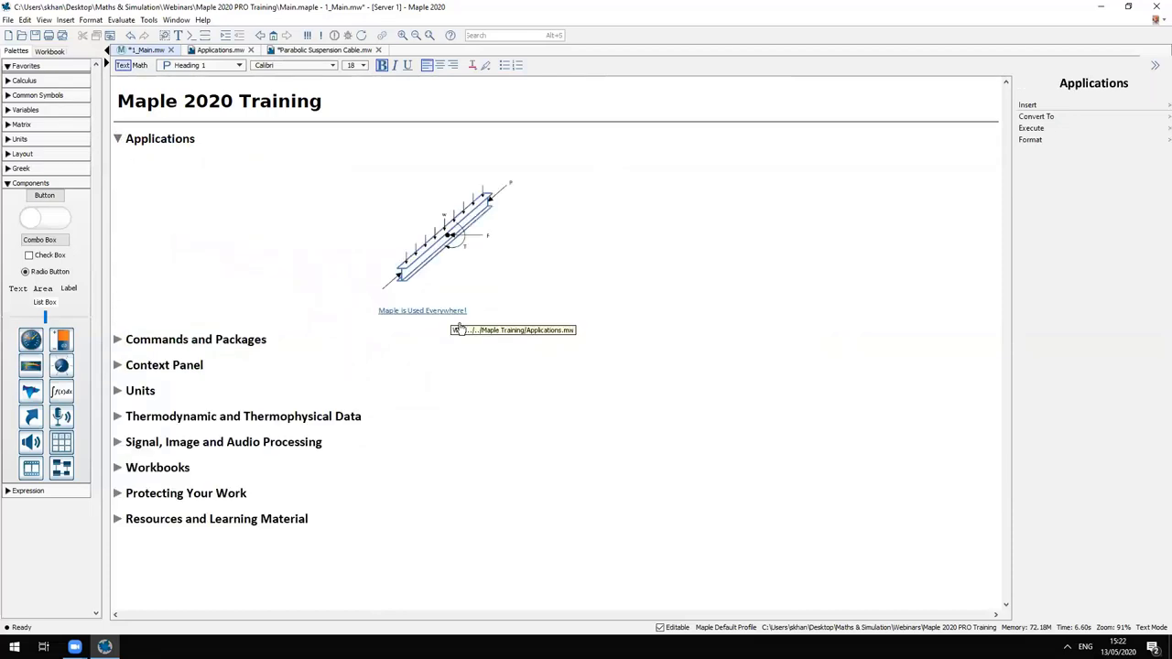
left_click(448, 316)
scroll(602, 257, "up", 3)
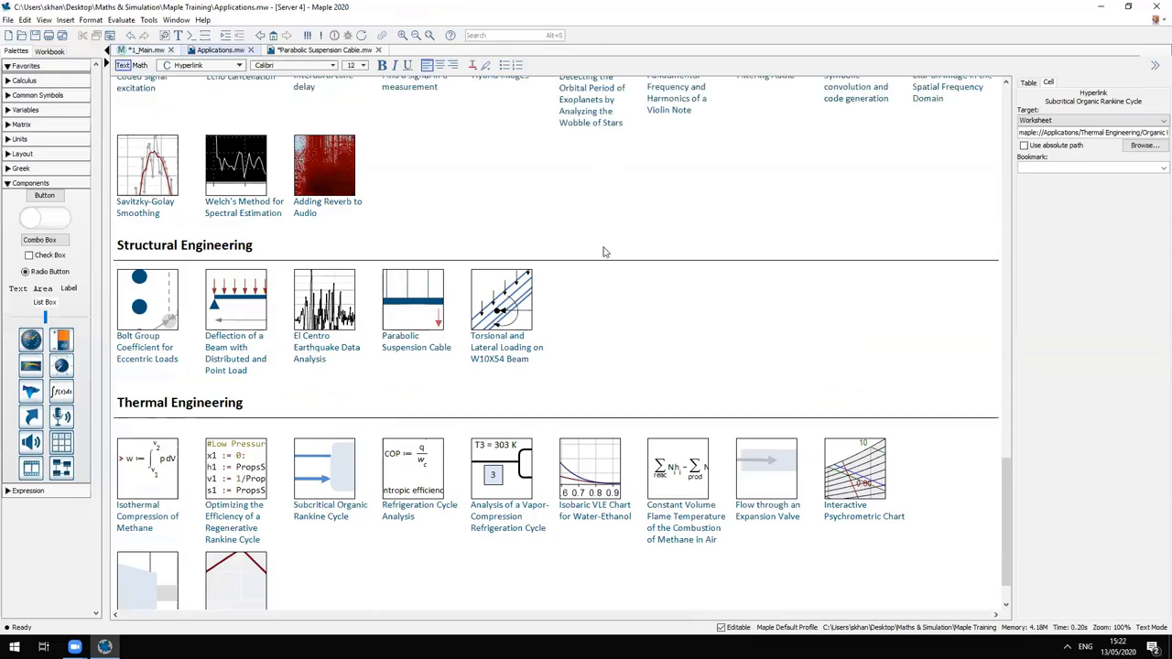
scroll(720, 339, "up", 2)
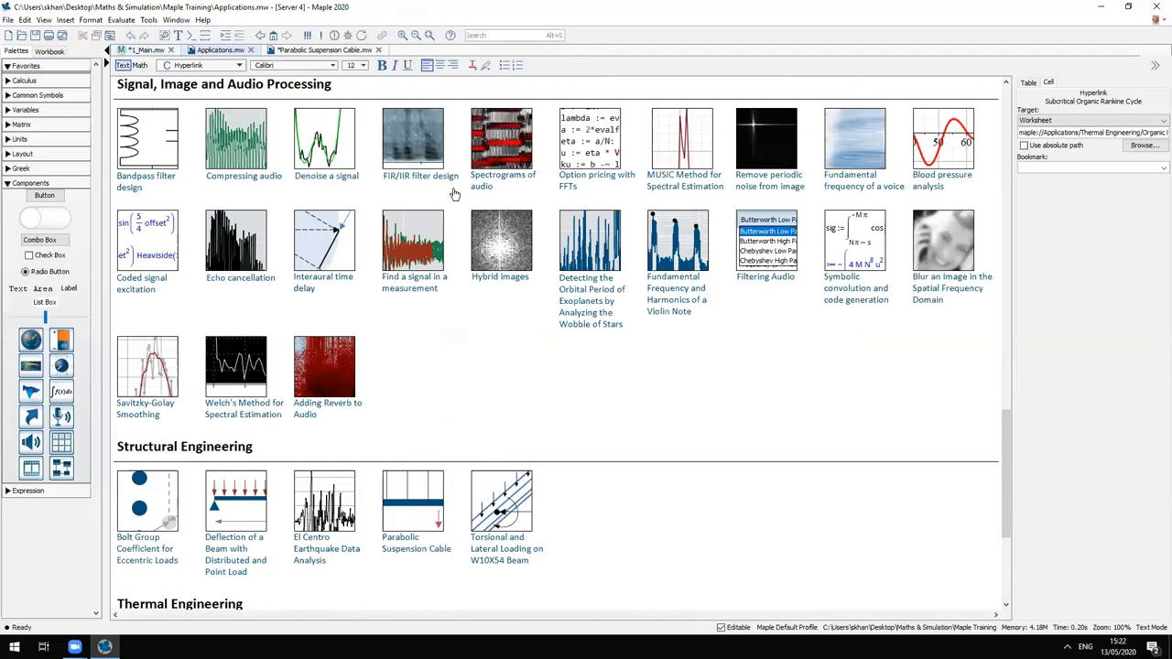
Open the FIR and IIR Filters application, expand its Introduction and read through the worksheet
left_click(407, 176)
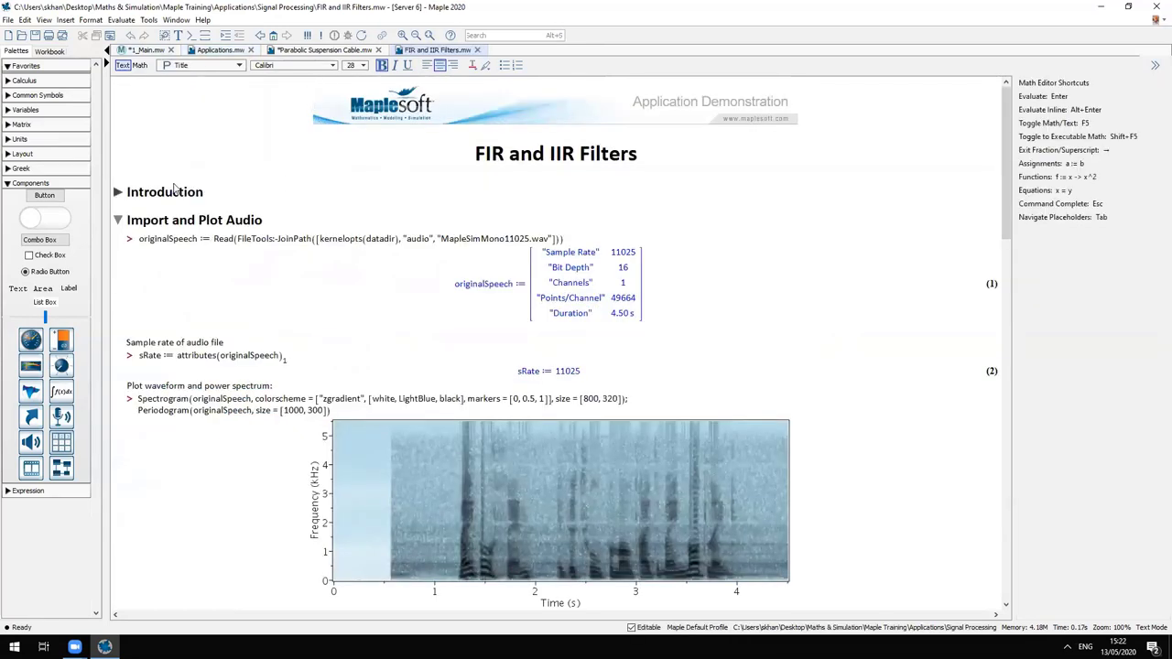
left_click(118, 193)
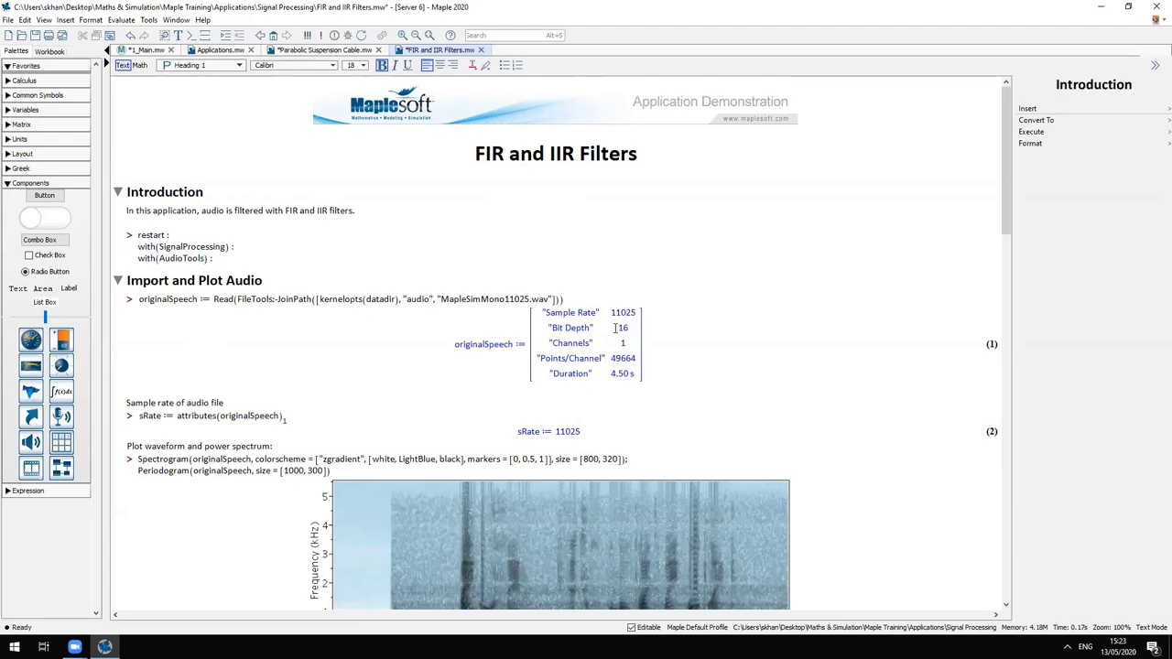
scroll(616, 327, "down", 5)
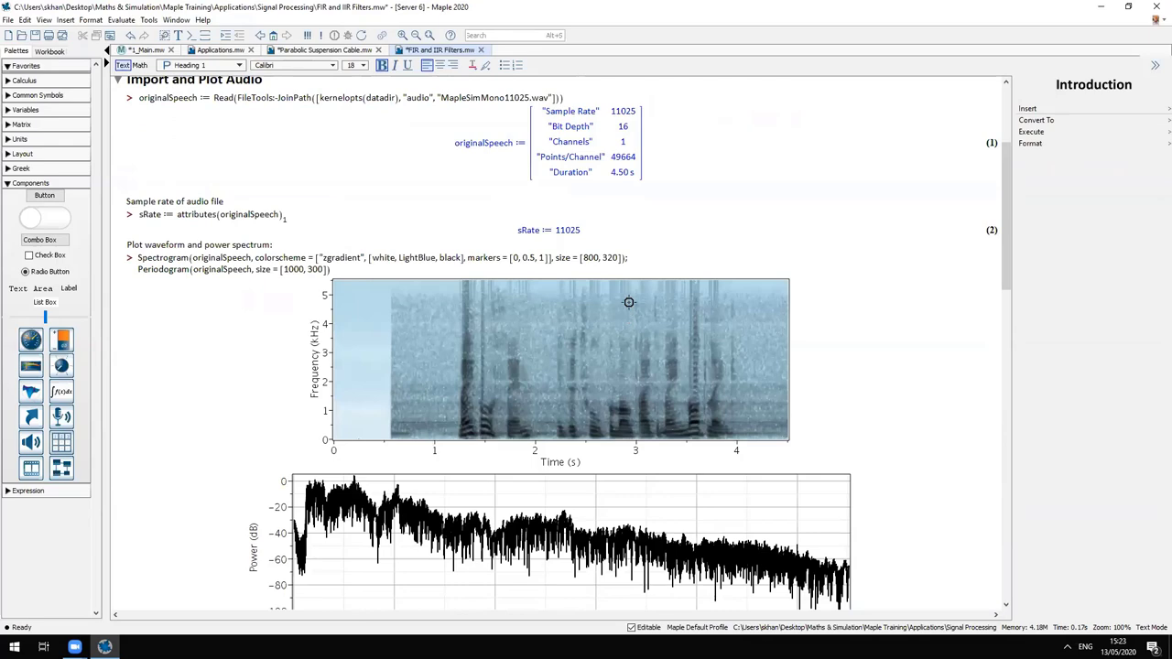
scroll(629, 302, "down", 1)
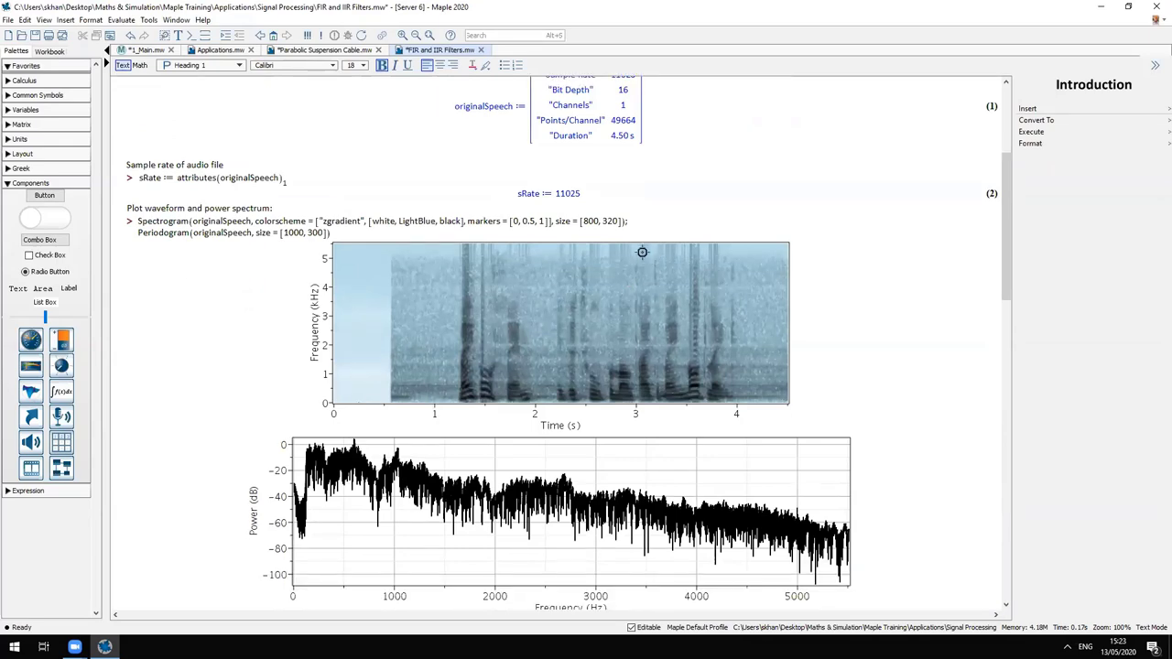
scroll(638, 249, "up", 4)
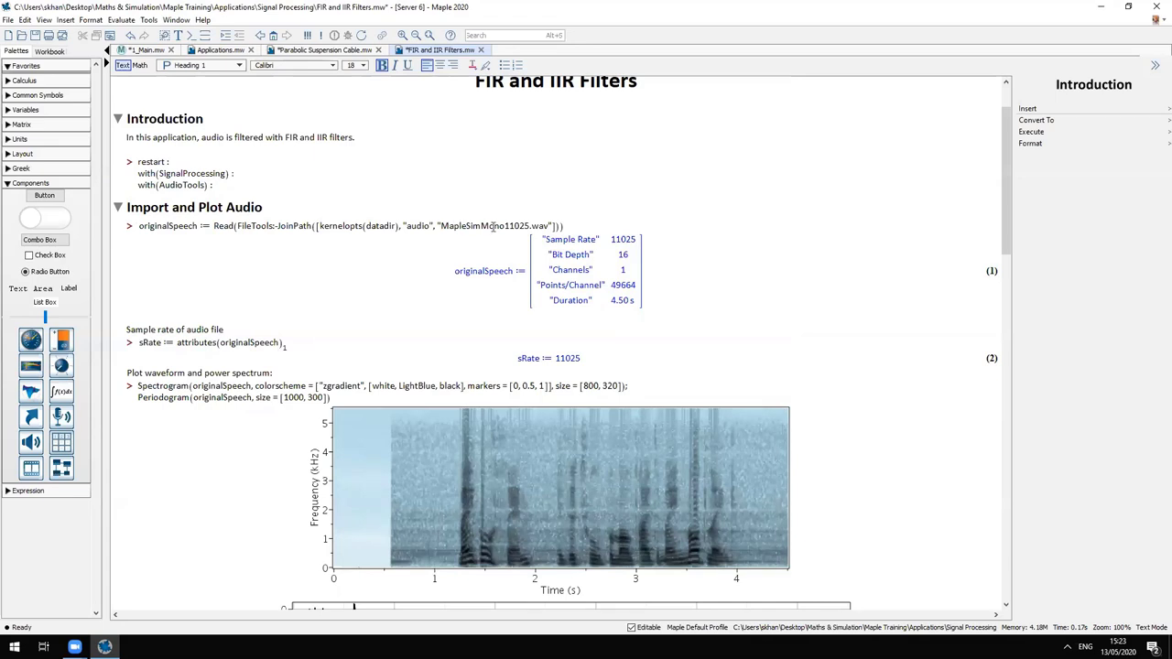
scroll(676, 315, "down", 5)
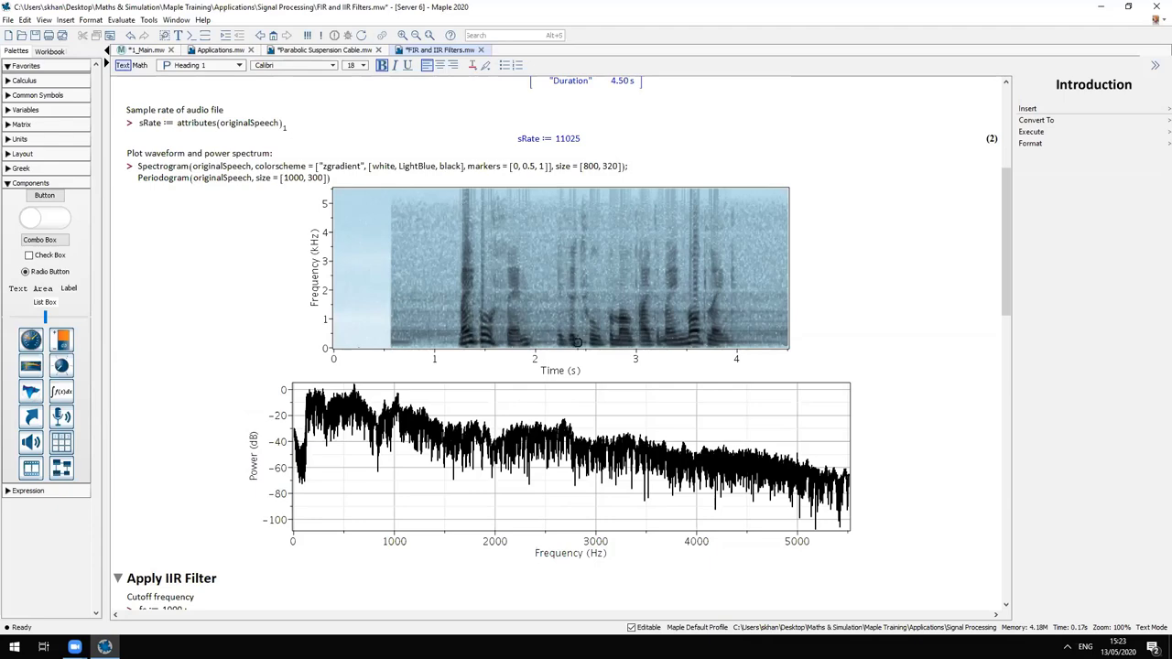
scroll(587, 264, "down", 5)
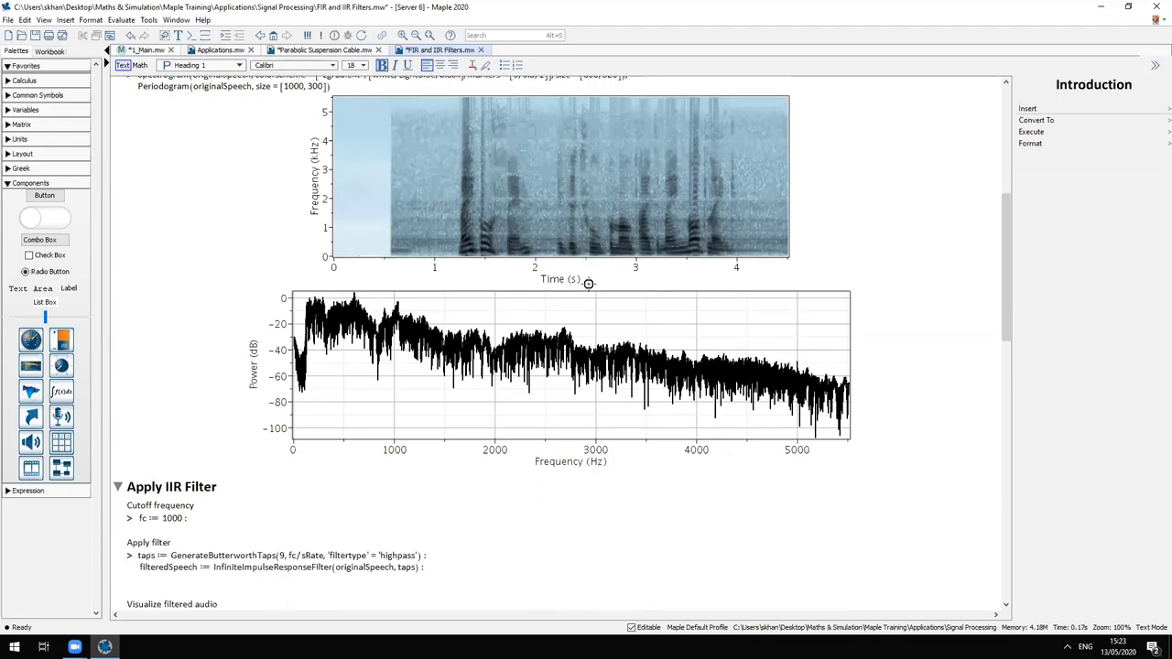
scroll(595, 414, "down", 3)
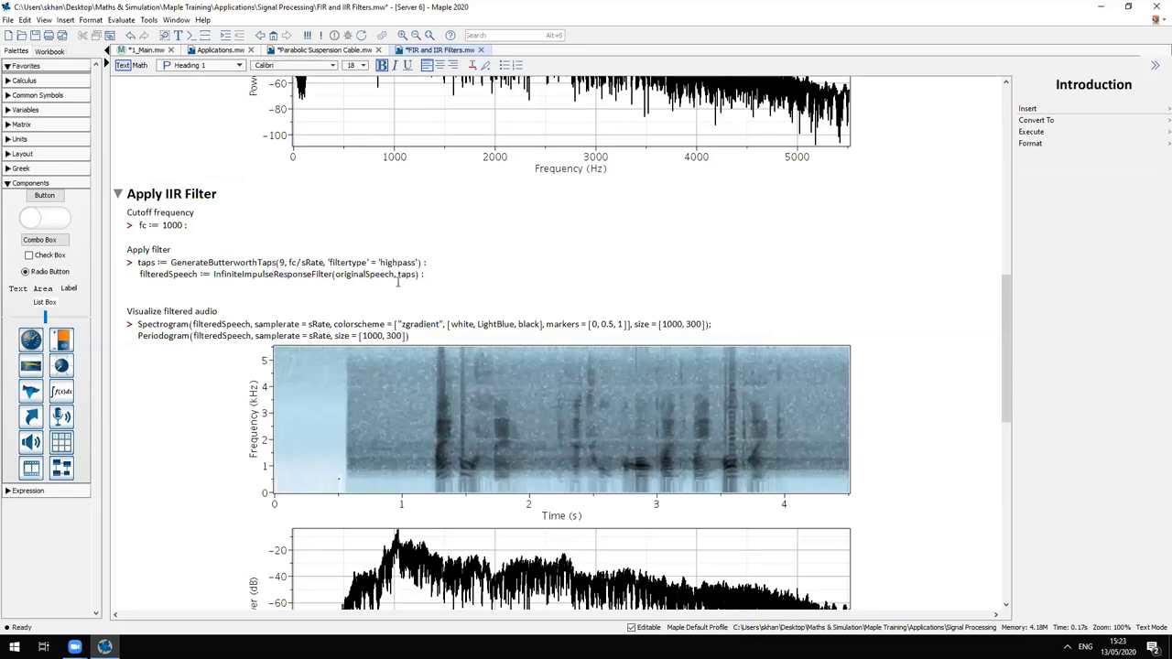
scroll(600, 318, "down", 1)
scroll(600, 318, "down", 1)
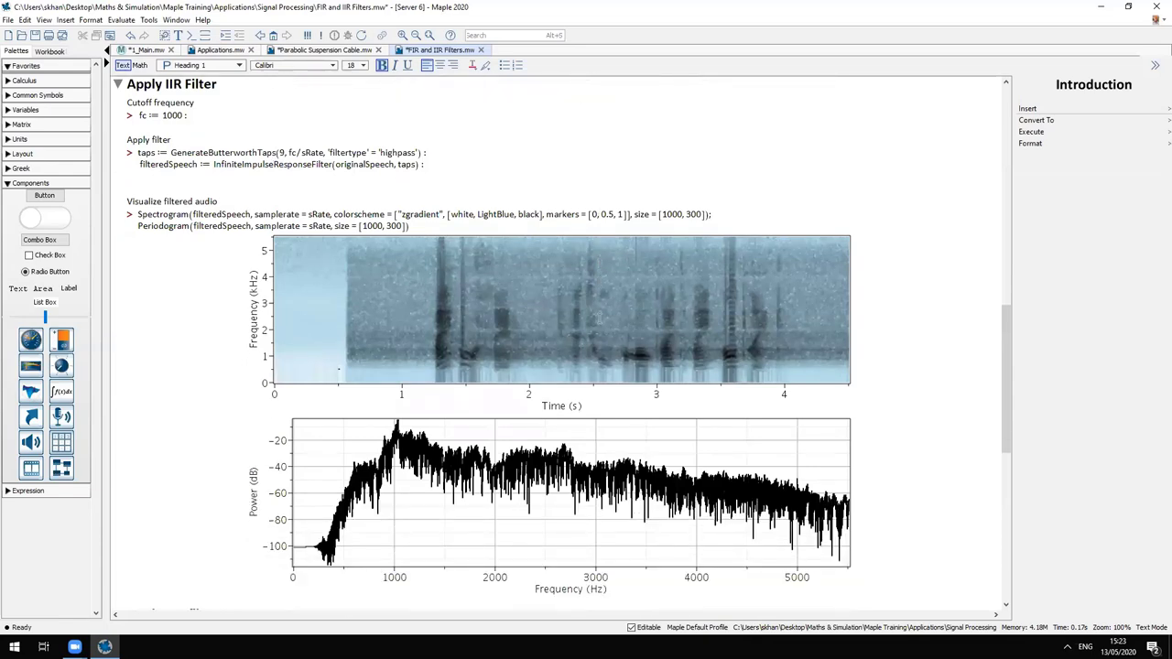
scroll(600, 319, "down", 1)
scroll(599, 319, "down", 6)
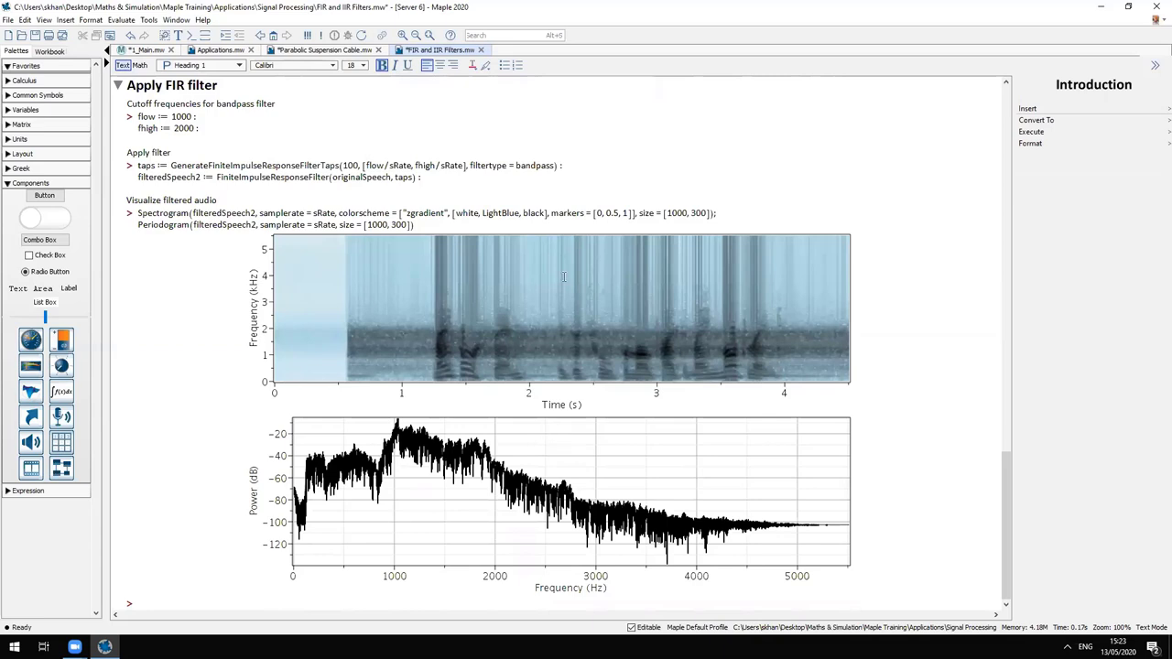
Close FIR and IIR Filters without saving and open the 'Remove periodic noise from image' application
left_click(481, 50)
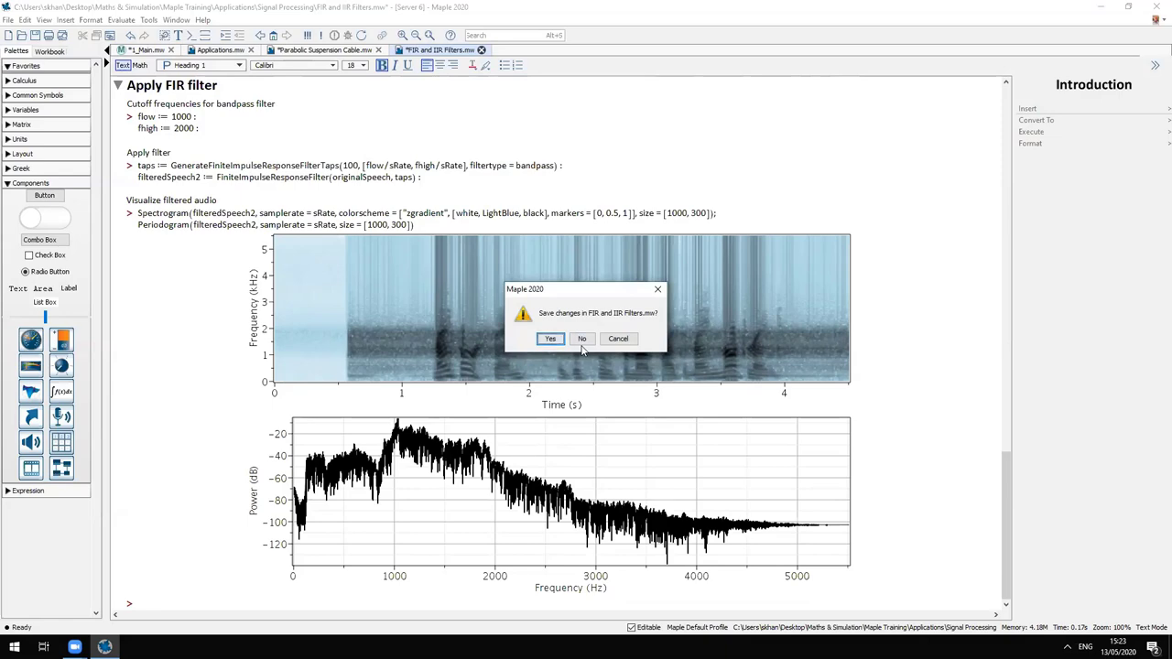
left_click(582, 341)
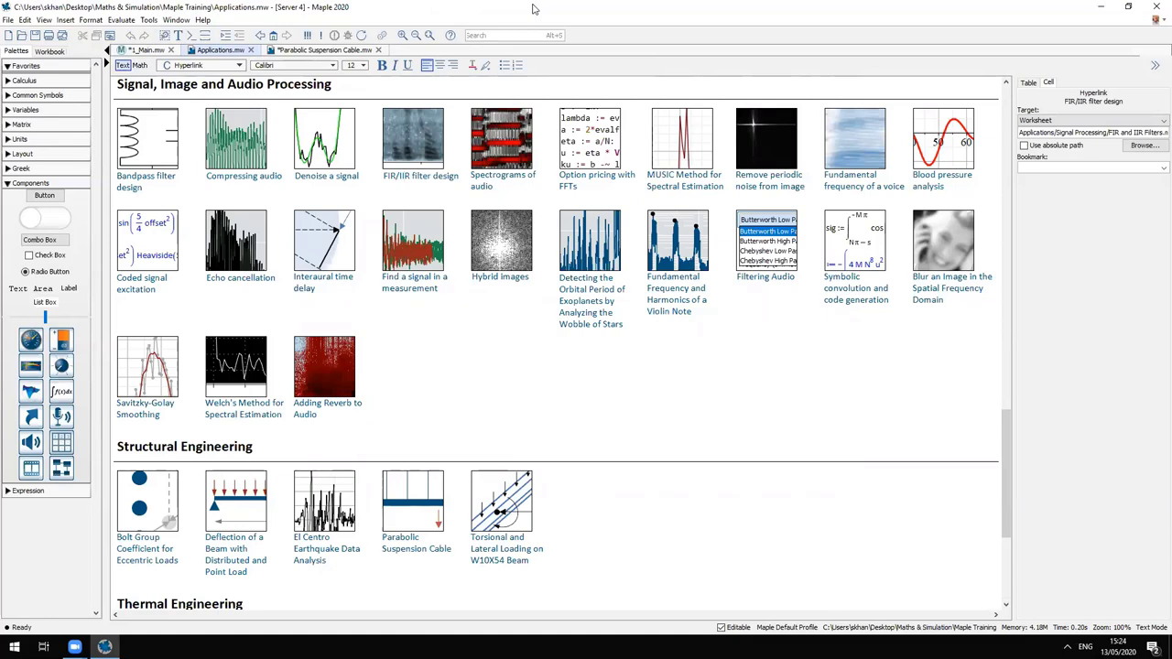
left_click(757, 196)
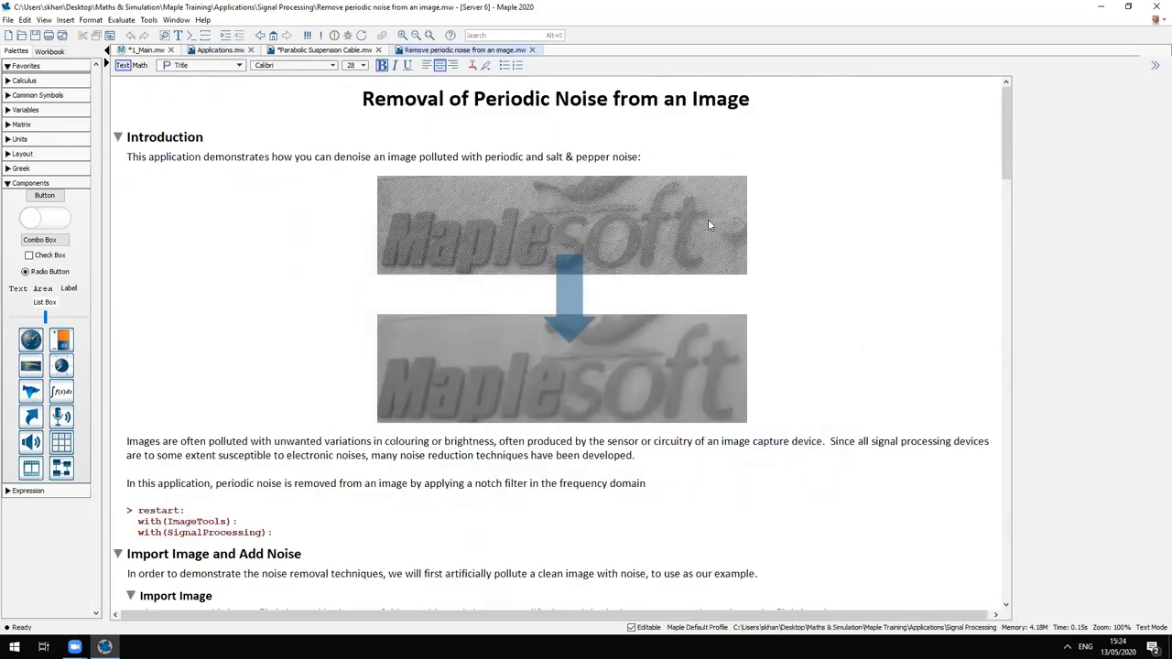
Scroll the noise-removal worksheet, marking the SignalProcessing package line, down to the noisy image and FFT section
scroll(764, 223, "down", 1)
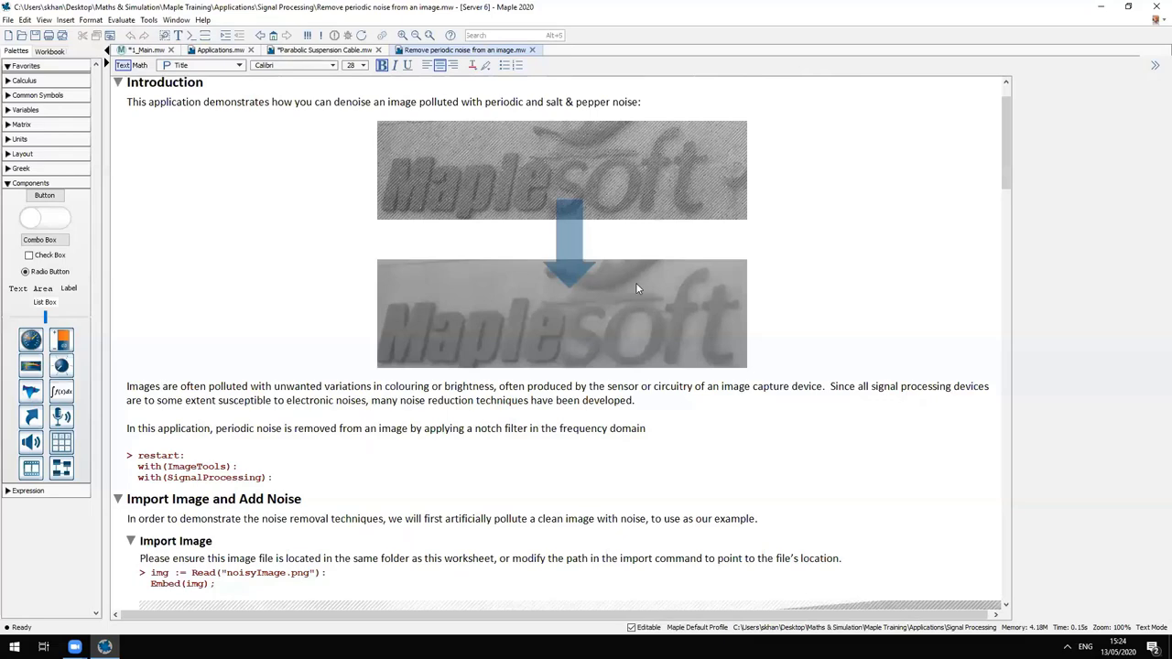
scroll(638, 289, "down", 5)
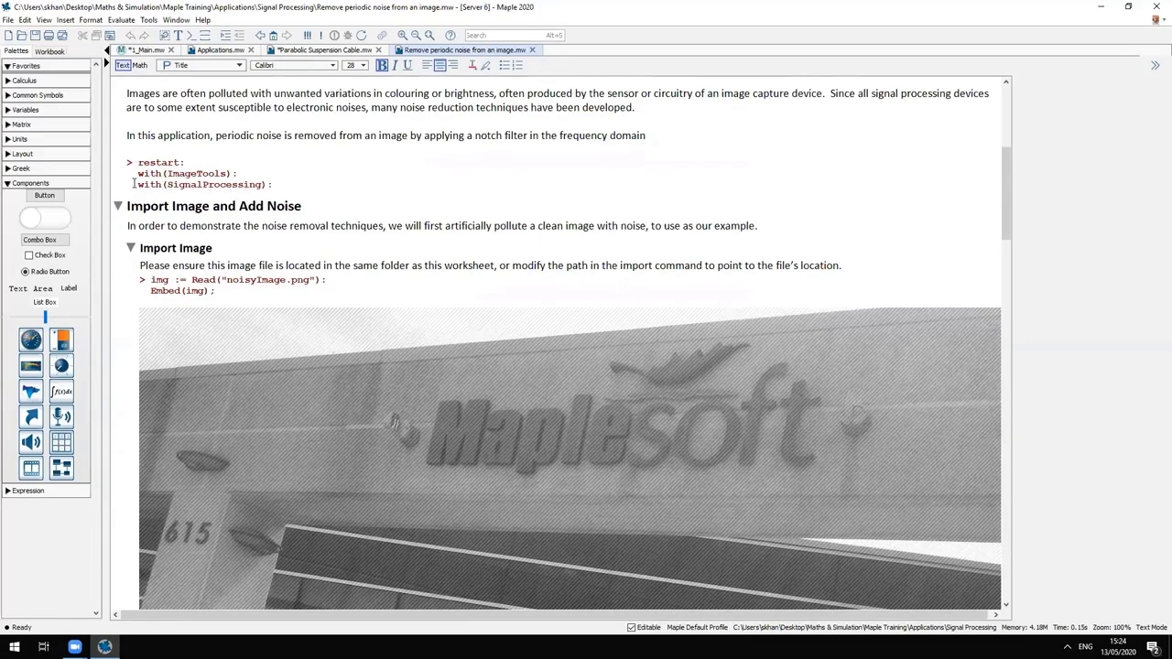
left_click_drag(134, 183, 309, 188)
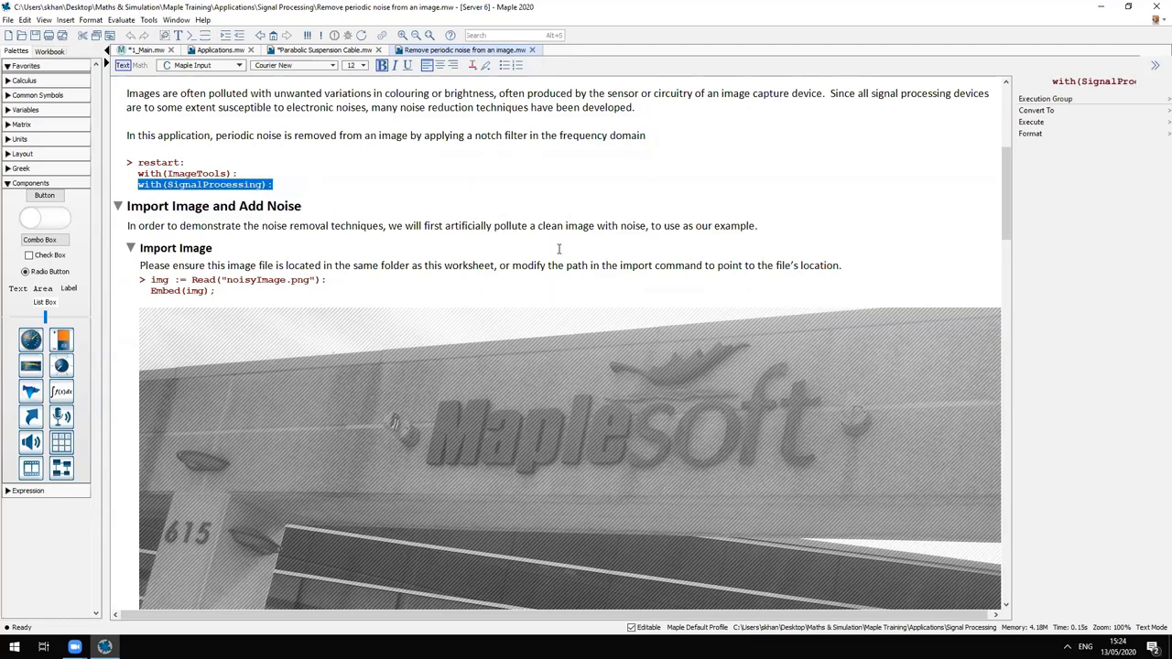
scroll(600, 249, "down", 2)
scroll(640, 258, "down", 2)
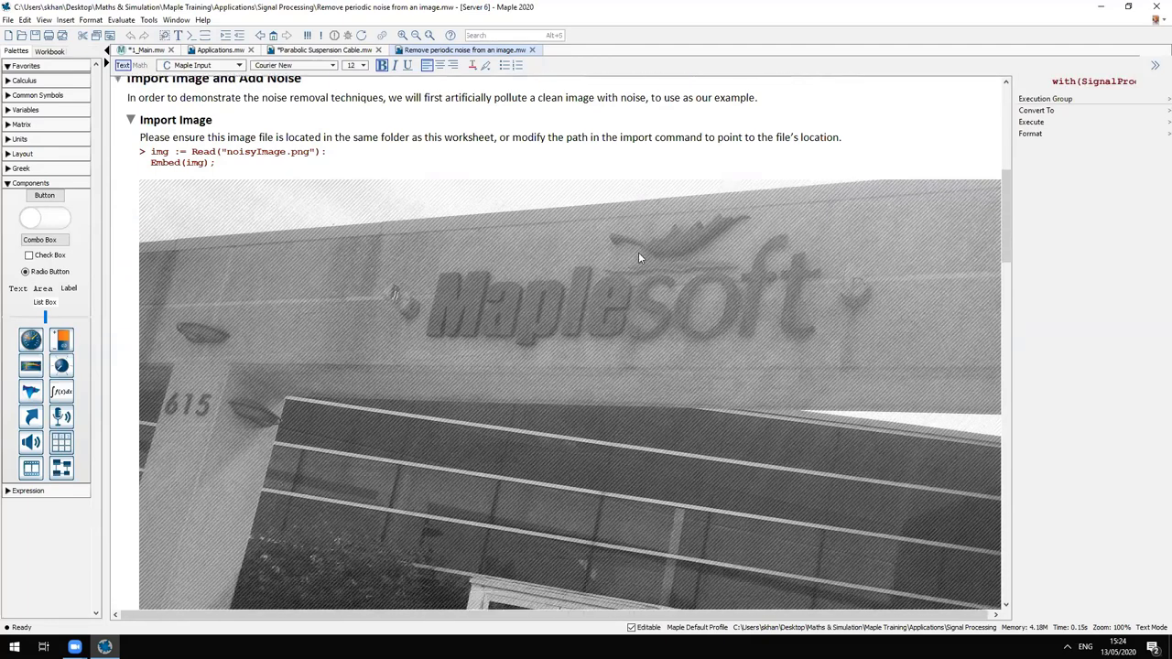
scroll(639, 258, "down", 2)
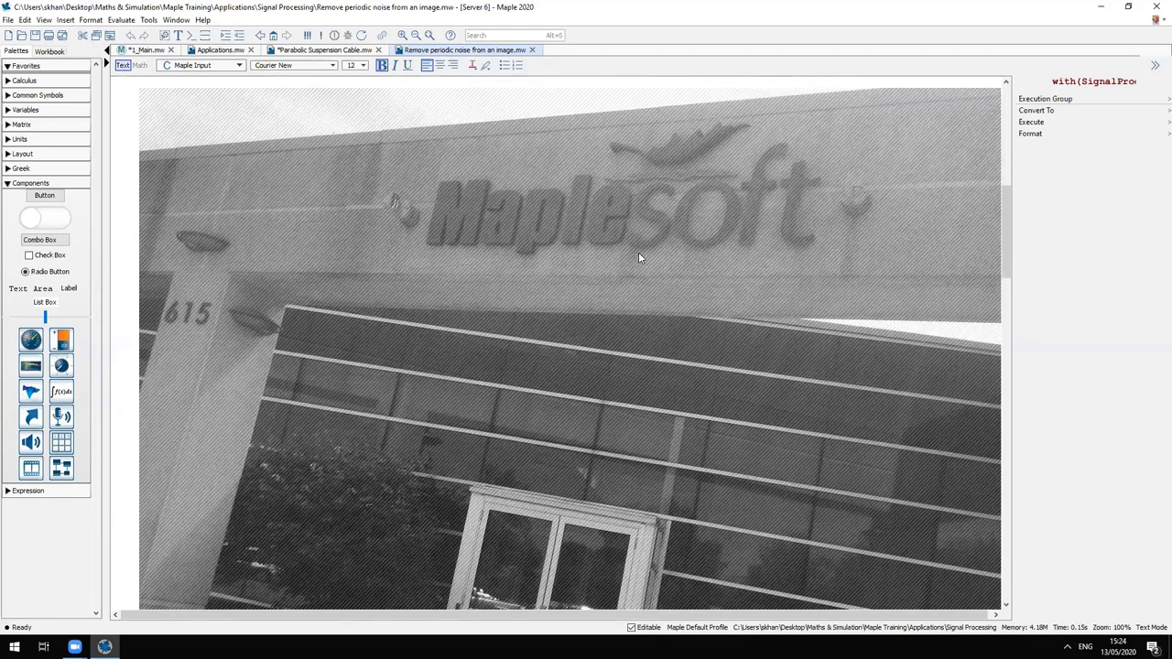
scroll(639, 257, "down", 2)
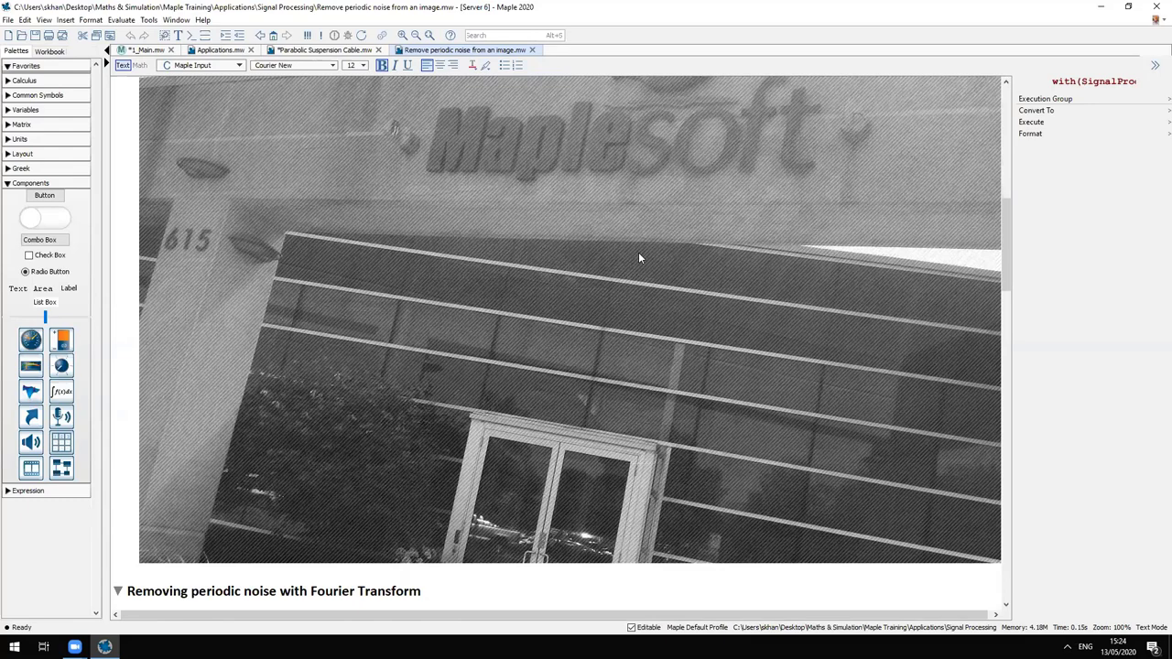
scroll(639, 257, "up", 2)
scroll(640, 257, "up", 1)
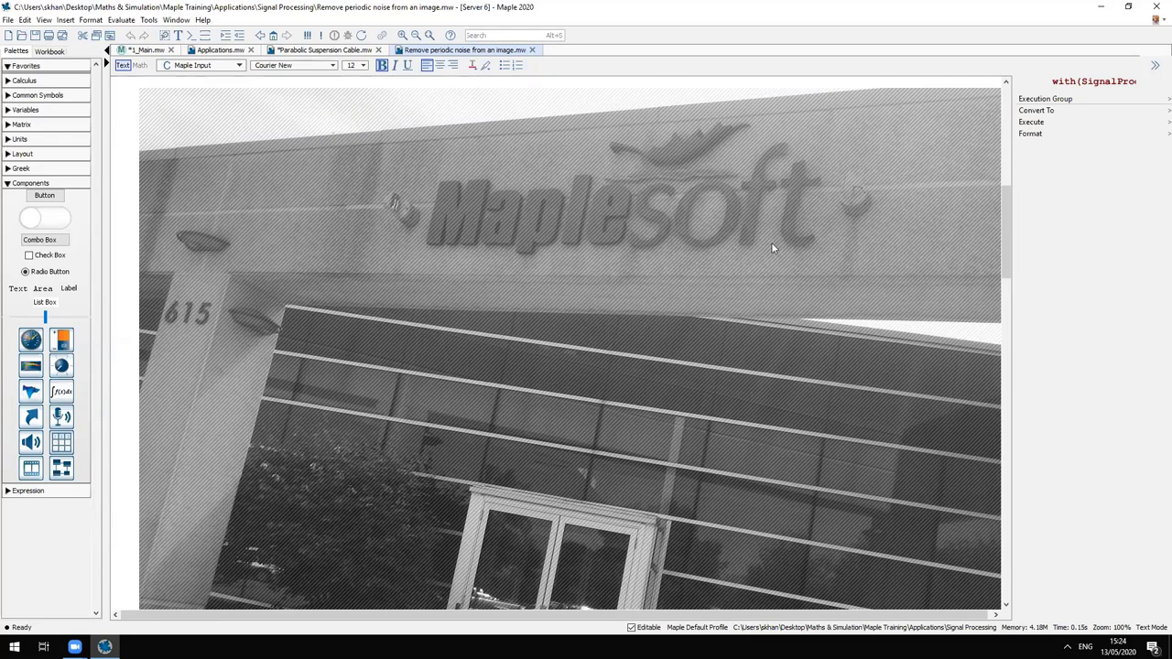
scroll(777, 438, "down", 10)
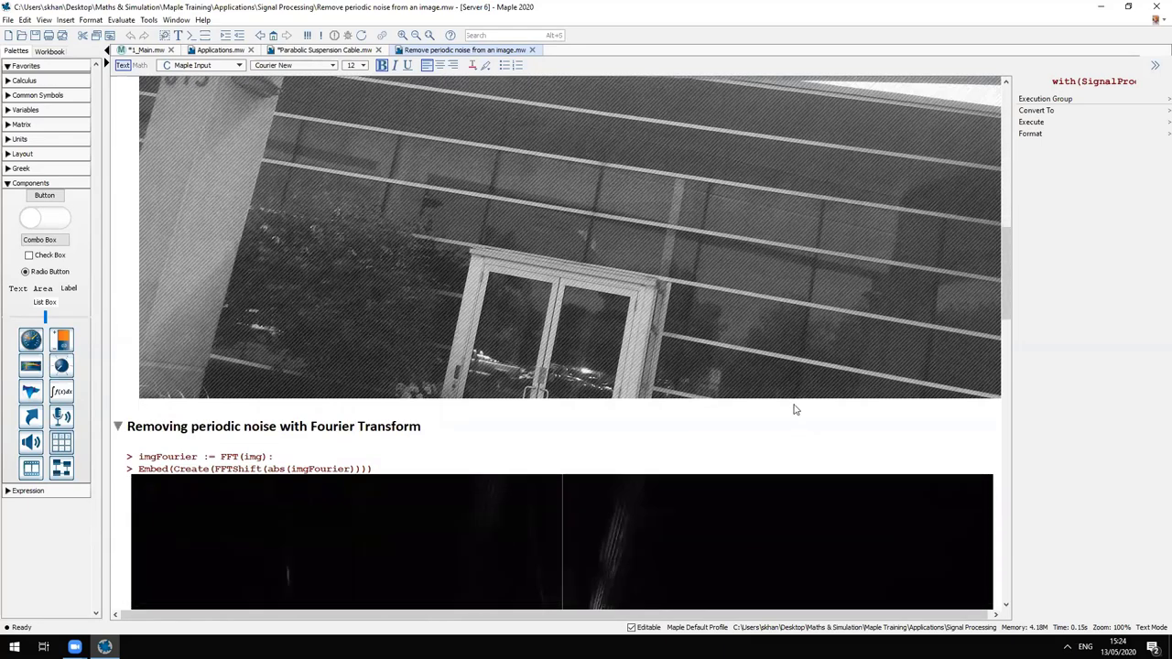
scroll(795, 409, "down", 4)
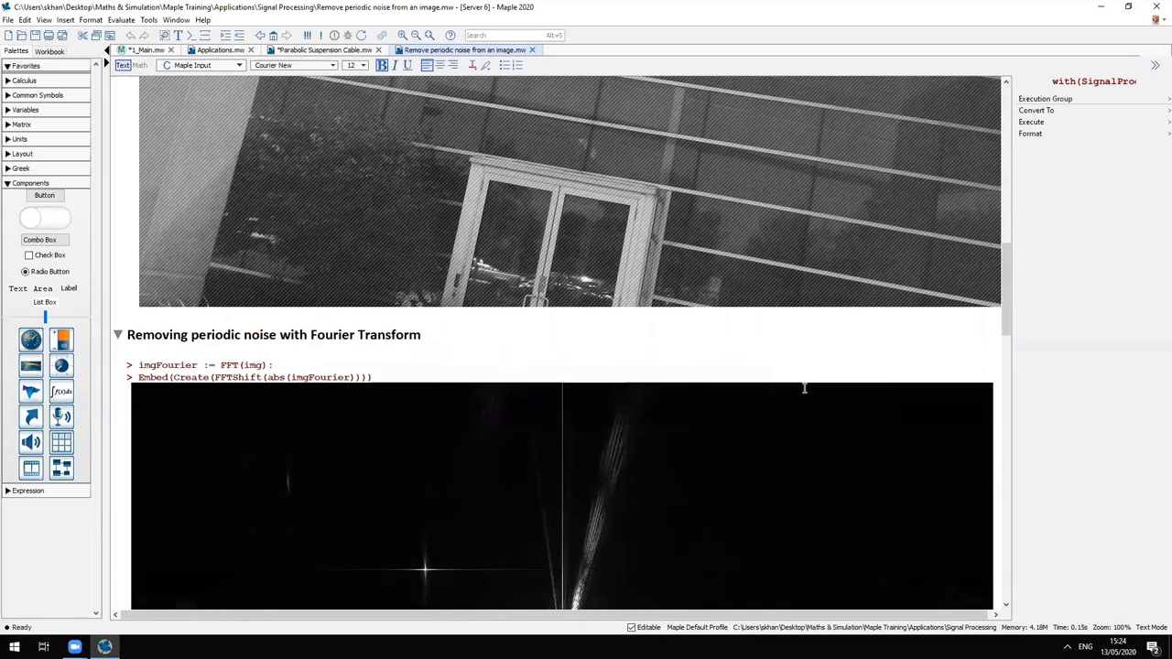
scroll(806, 385, "down", 3)
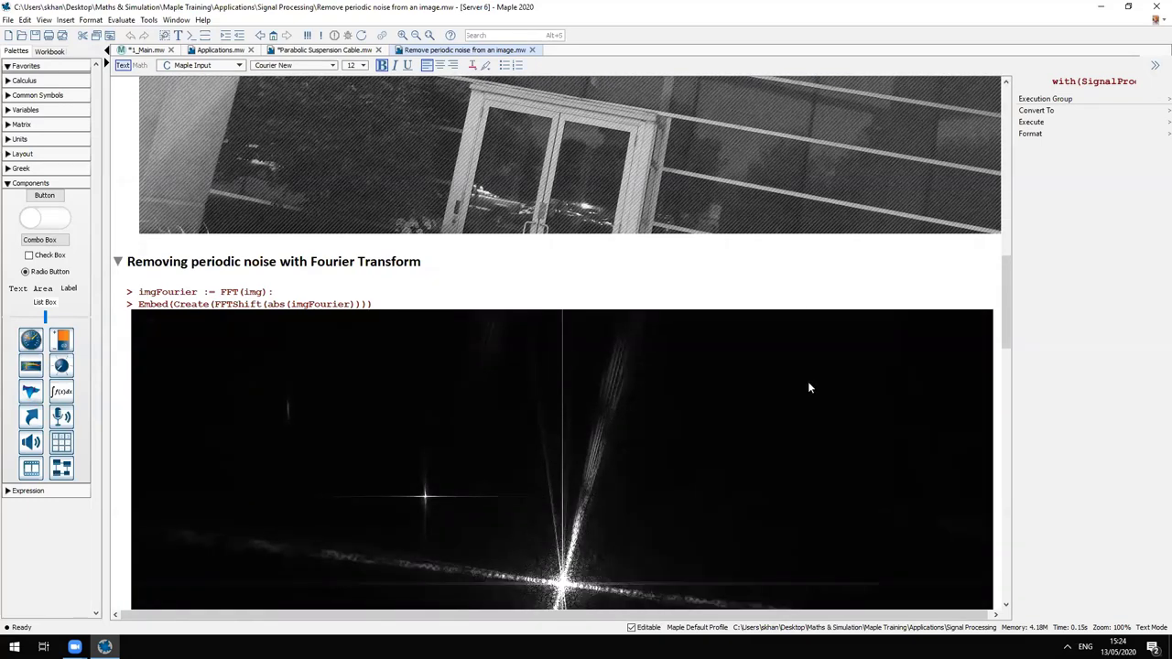
scroll(809, 387, "down", 5)
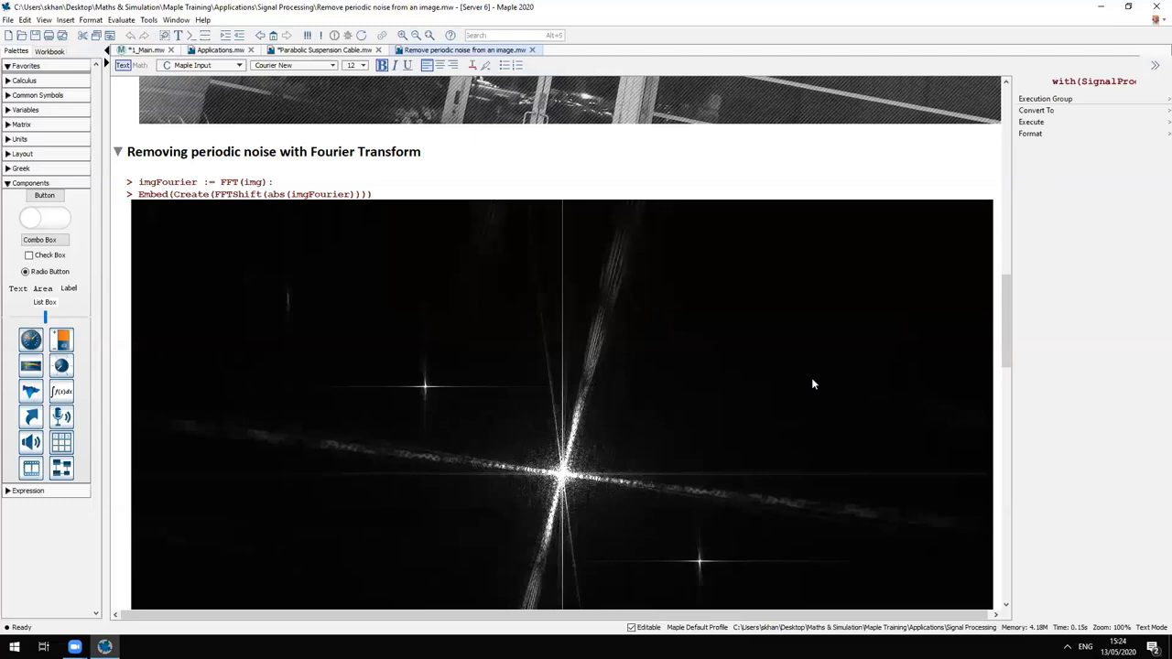
scroll(812, 384, "down", 4)
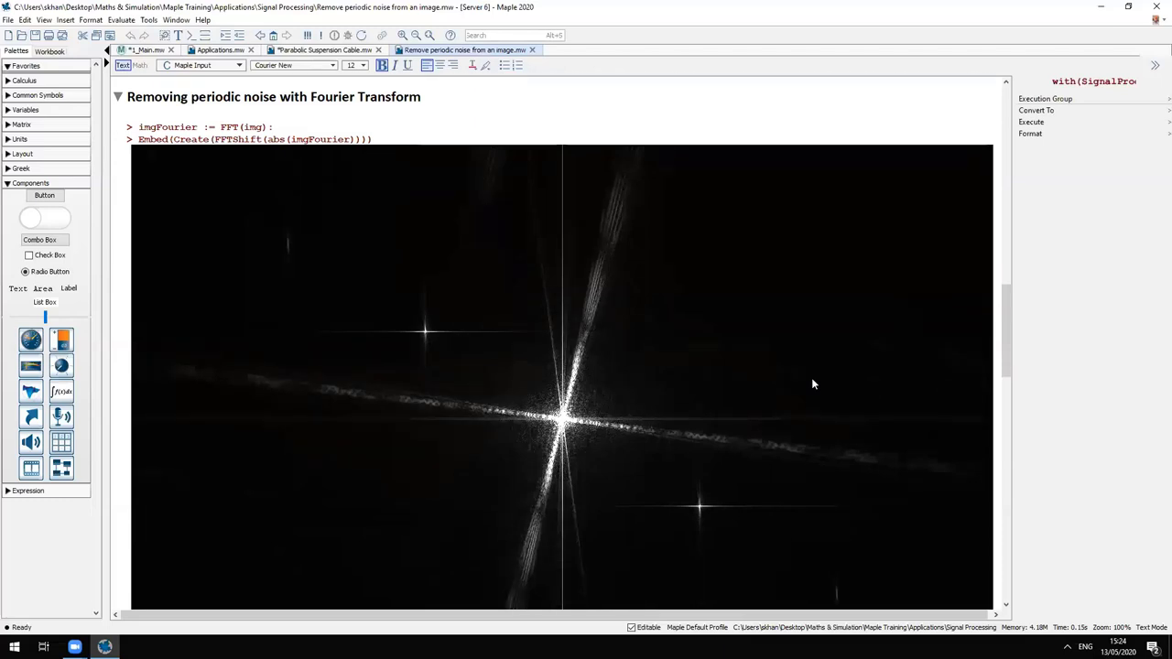
scroll(812, 383, "down", 2)
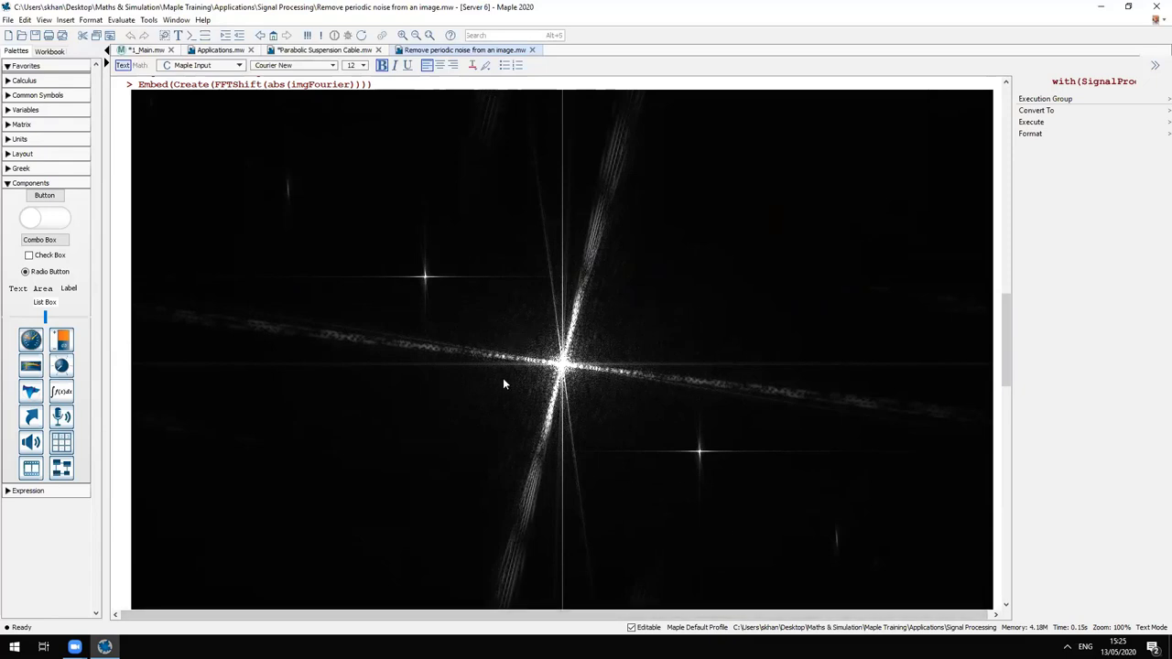
scroll(521, 278, "up", 4)
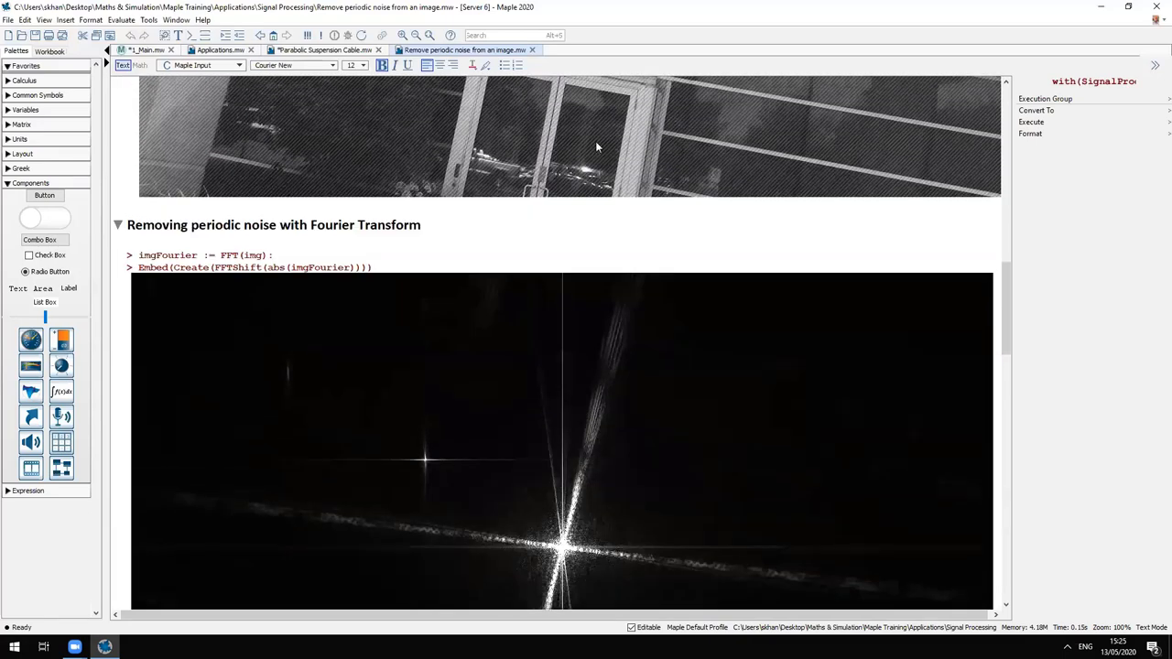
scroll(596, 146, "up", 2)
scroll(646, 374, "down", 6)
scroll(668, 375, "up", 1)
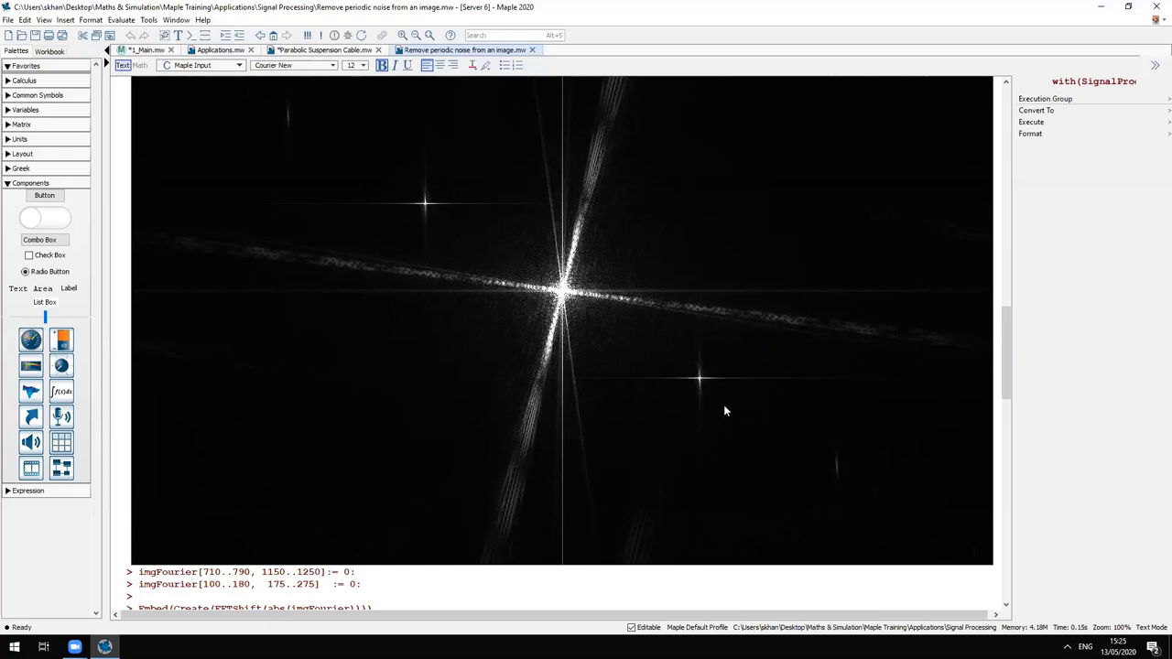
scroll(723, 395, "down", 5)
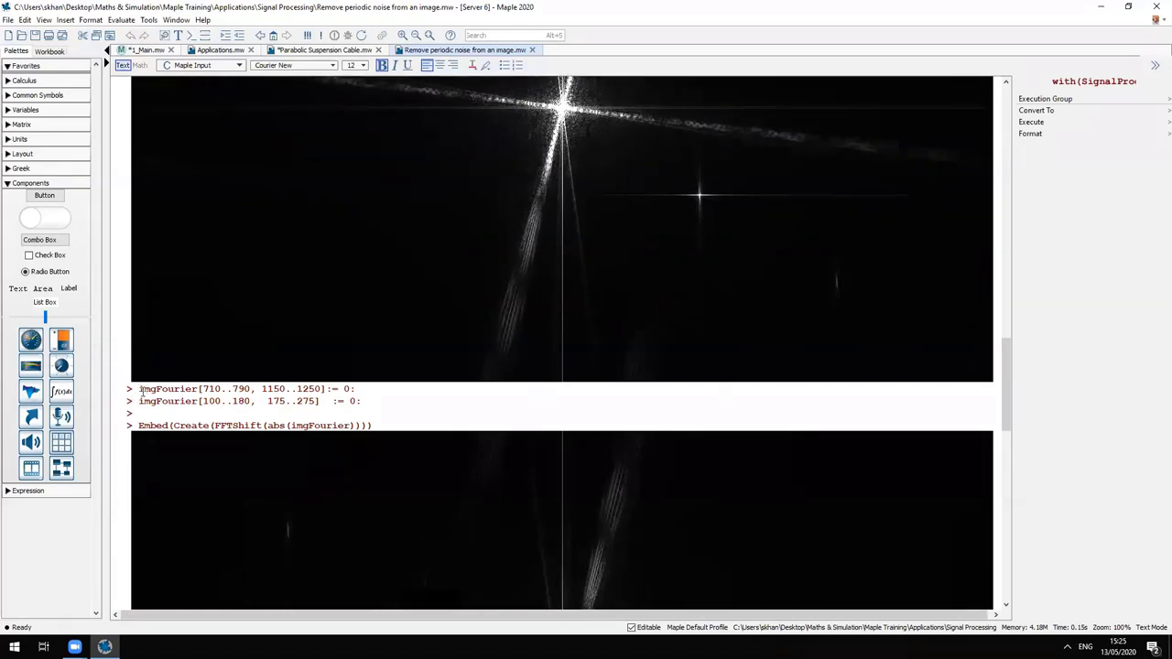
left_click_drag(142, 392, 385, 410)
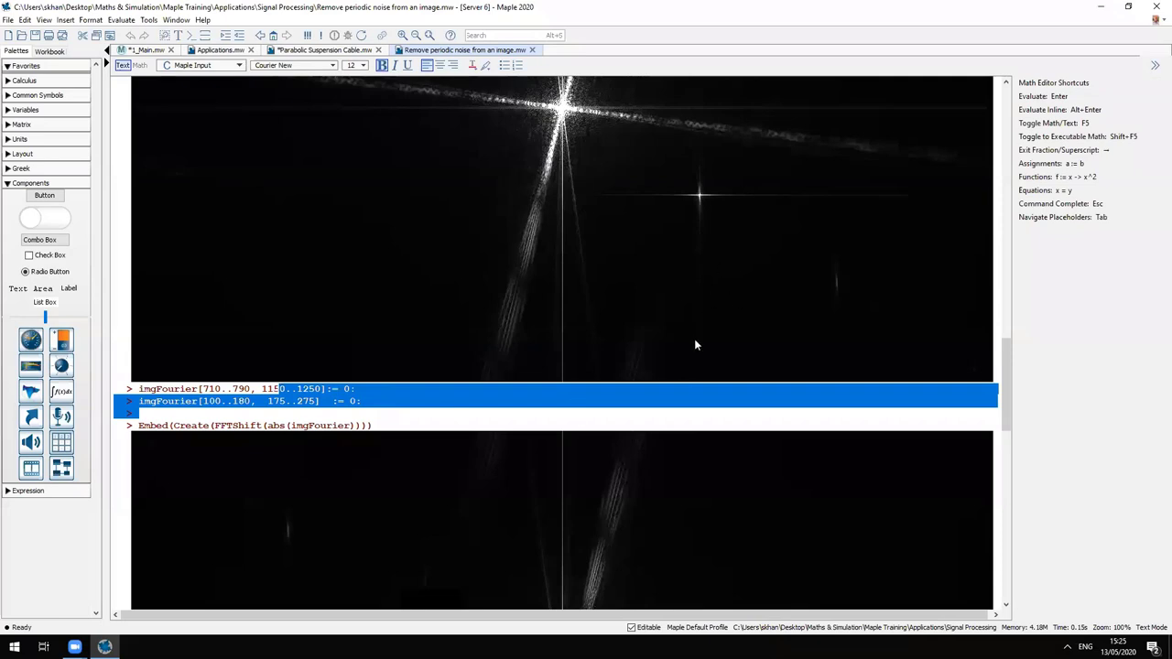
scroll(695, 346, "up", 1)
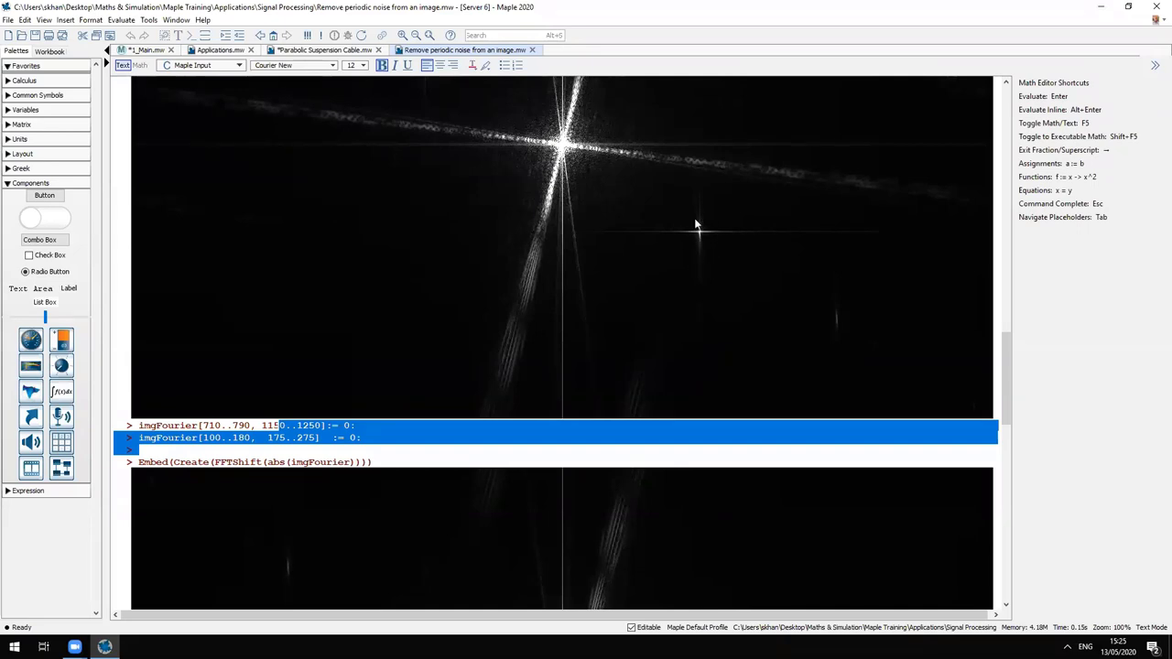
scroll(696, 229, "up", 1)
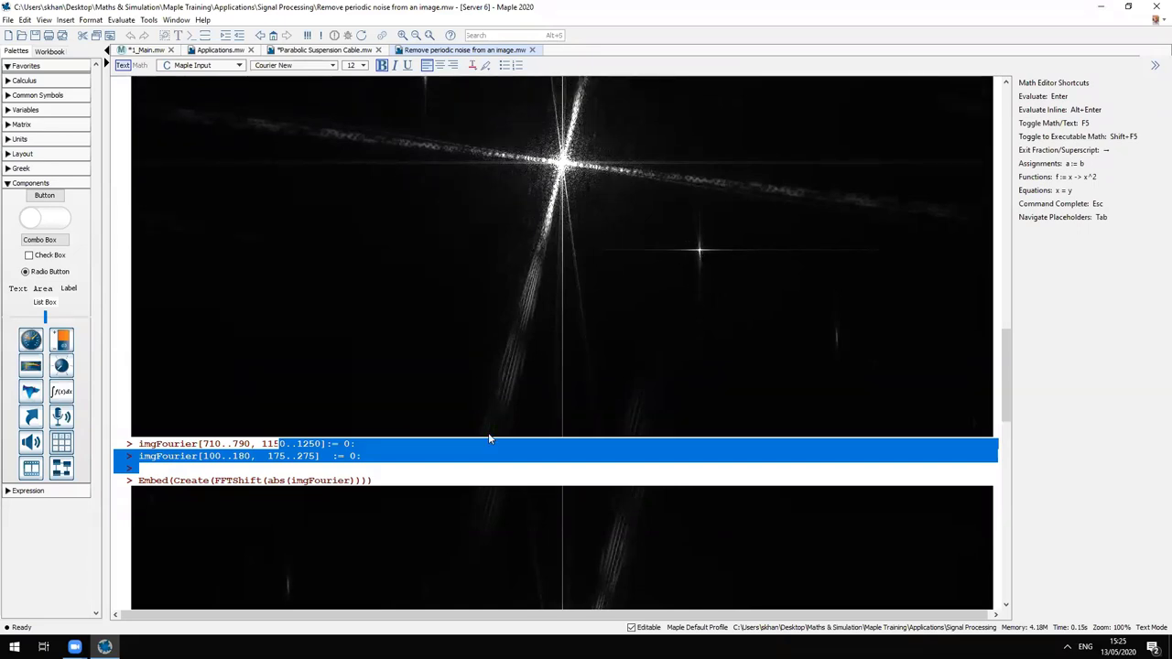
left_click(364, 447)
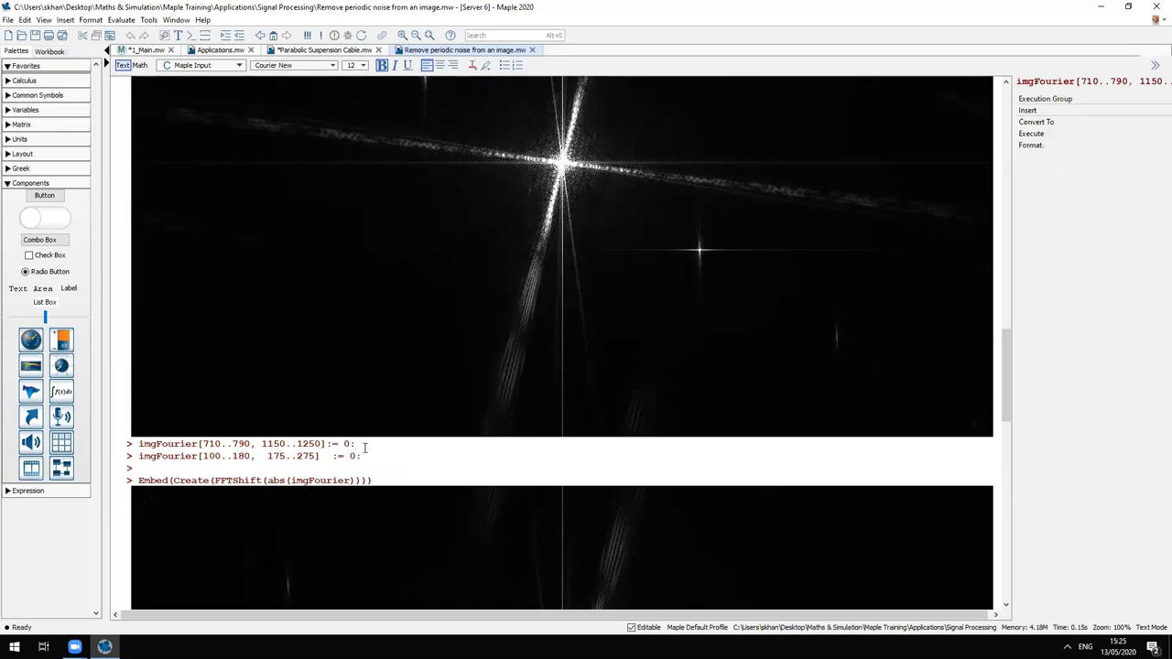
scroll(702, 483, "down", 10)
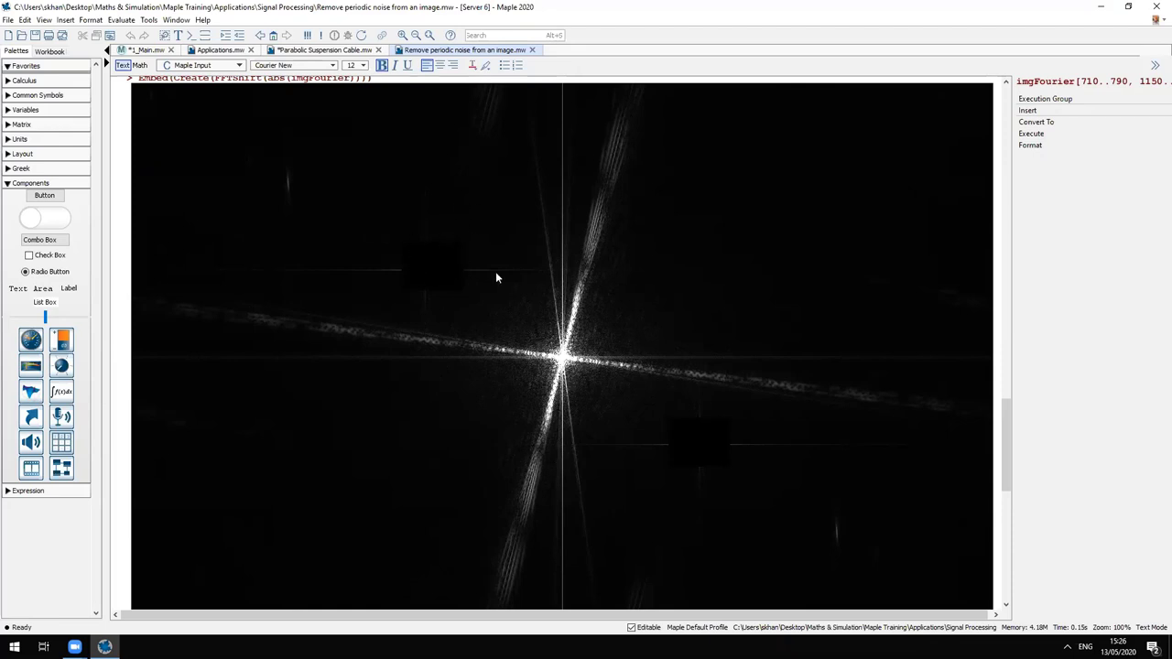
Scroll down to the inverse-FFT filtered Maplesoft building photo, free of periodic noise stripes
scroll(496, 276, "down", 3)
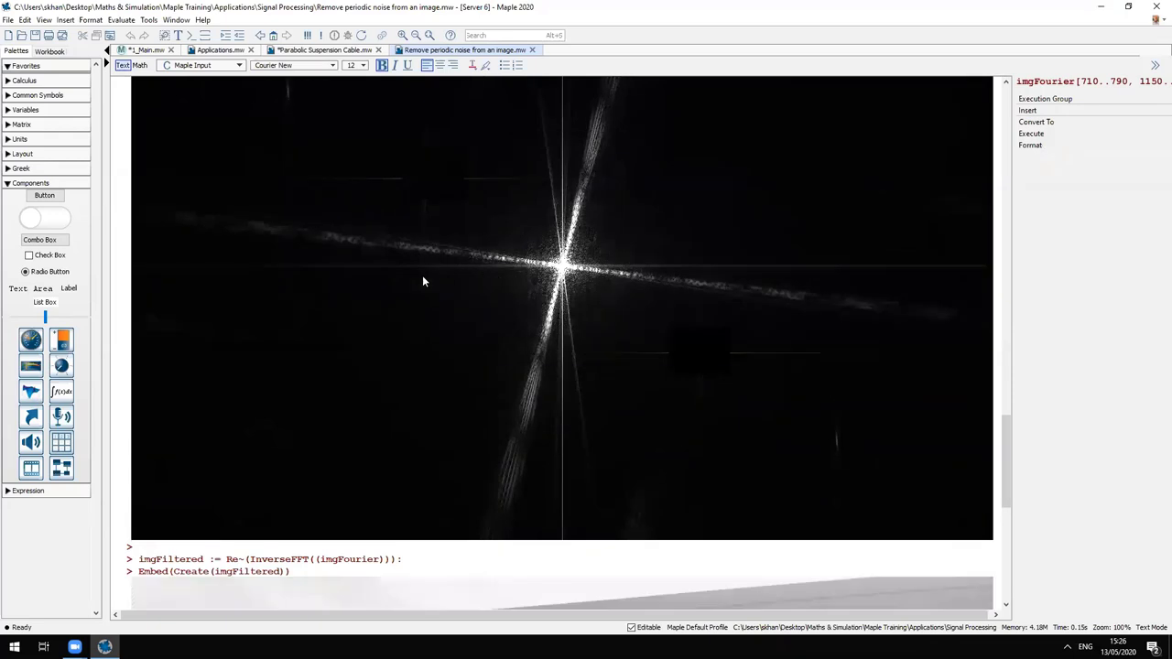
scroll(380, 266, "down", 2)
scroll(334, 238, "down", 2)
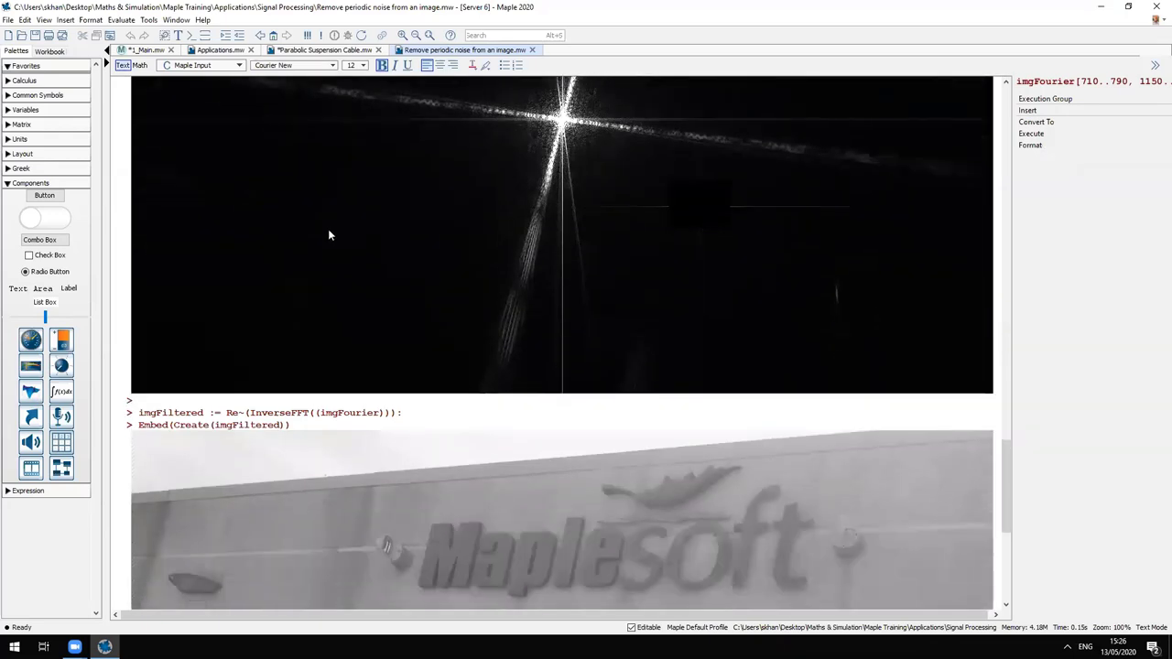
scroll(328, 229, "down", 9)
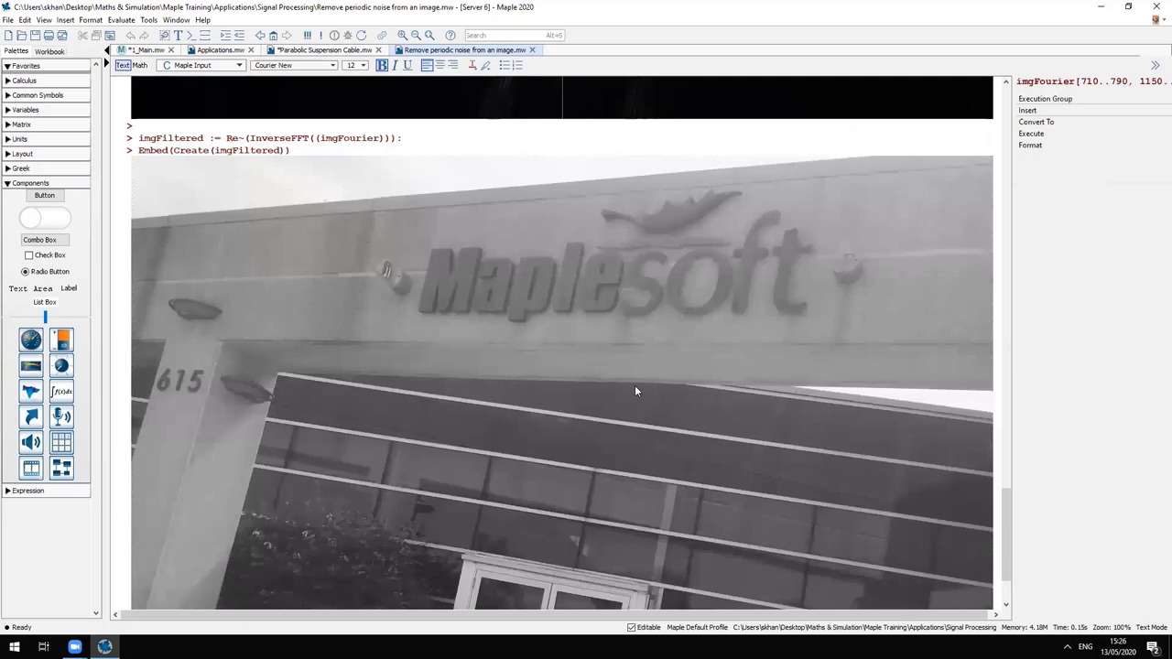
scroll(639, 394, "down", 1)
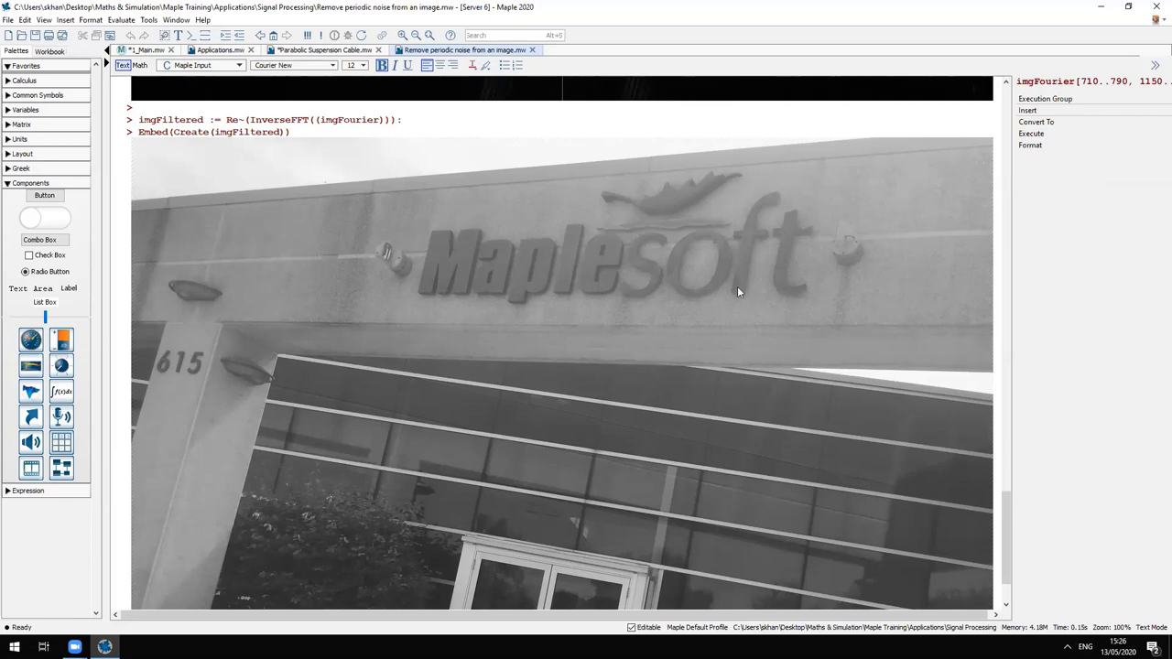
scroll(367, 312, "down", 3)
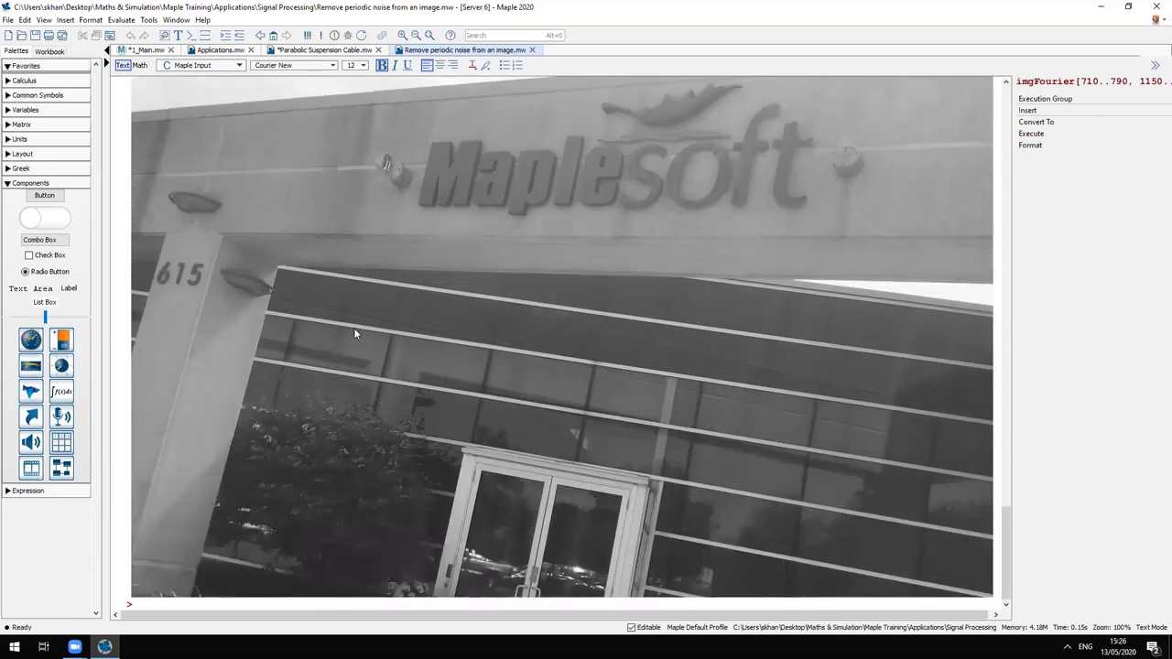
Close the noise-removal worksheet, return to 1_Main.mw, collapse Applications and expand Workbooks
left_click(532, 51)
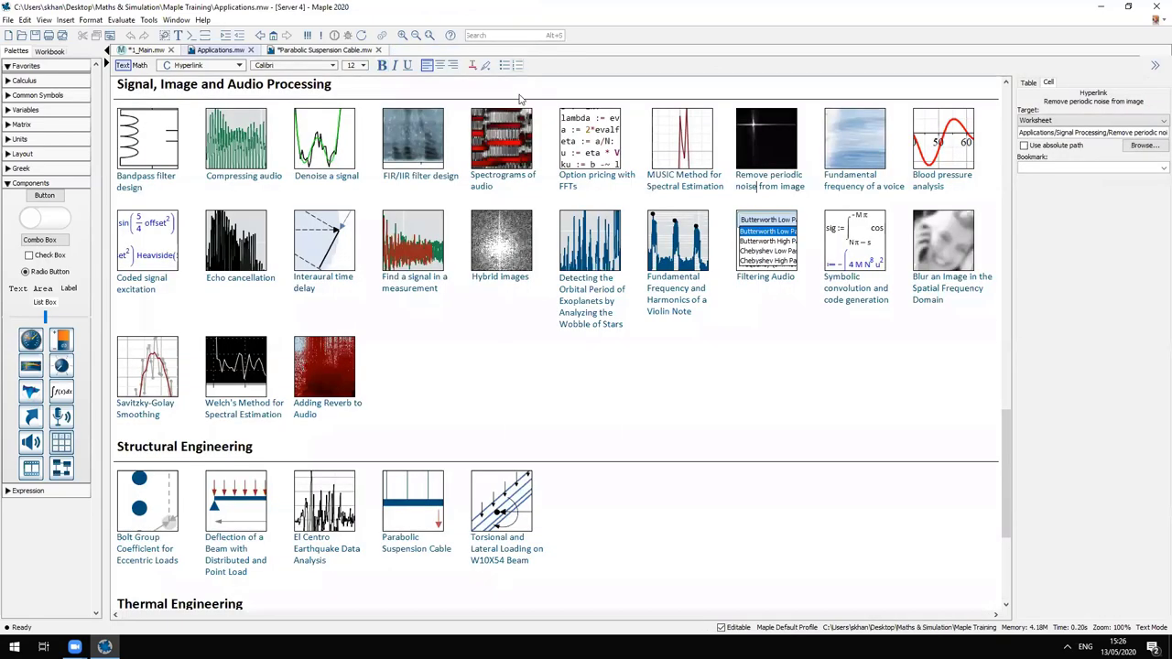
left_click(126, 53)
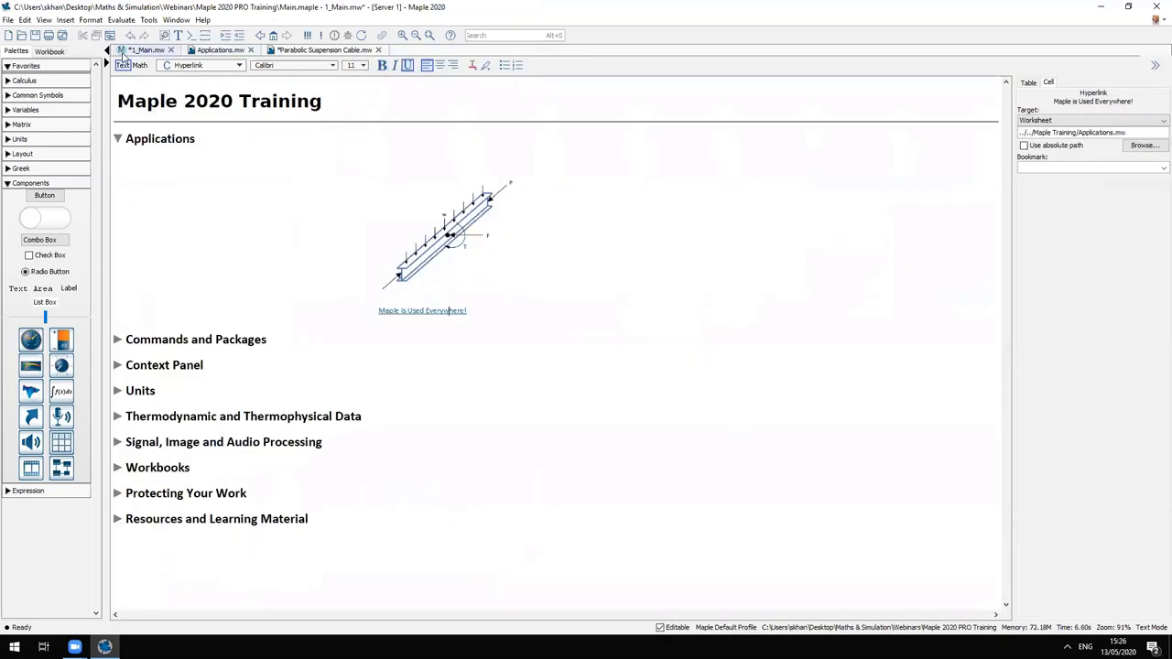
left_click(118, 138)
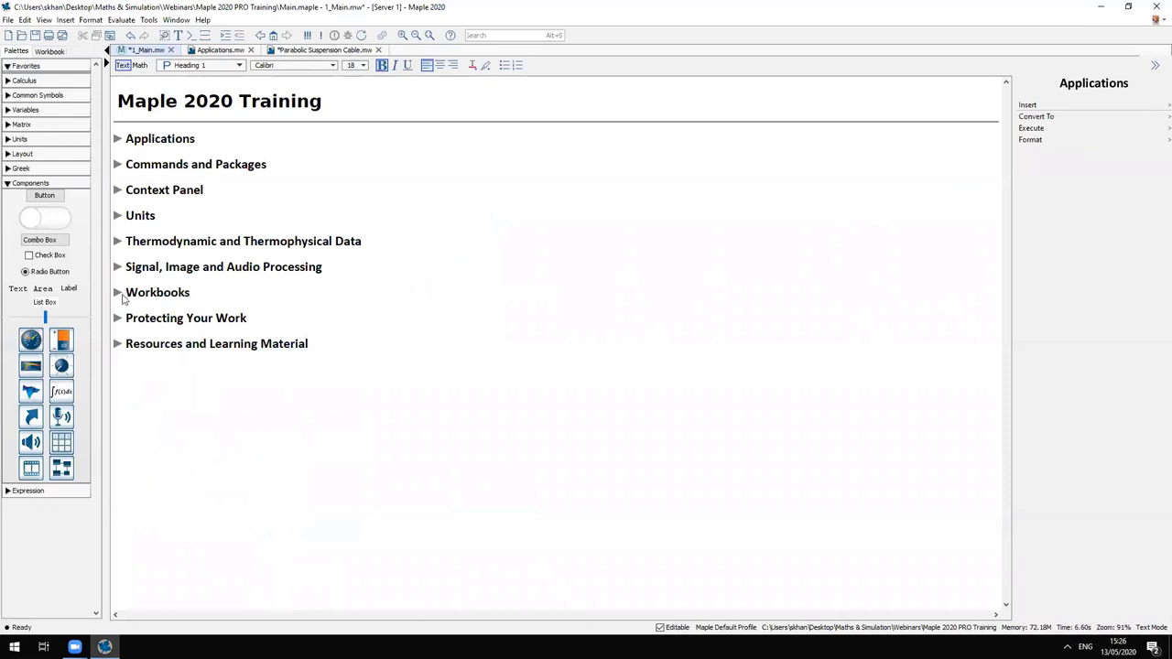
left_click(117, 293)
left_click(560, 408)
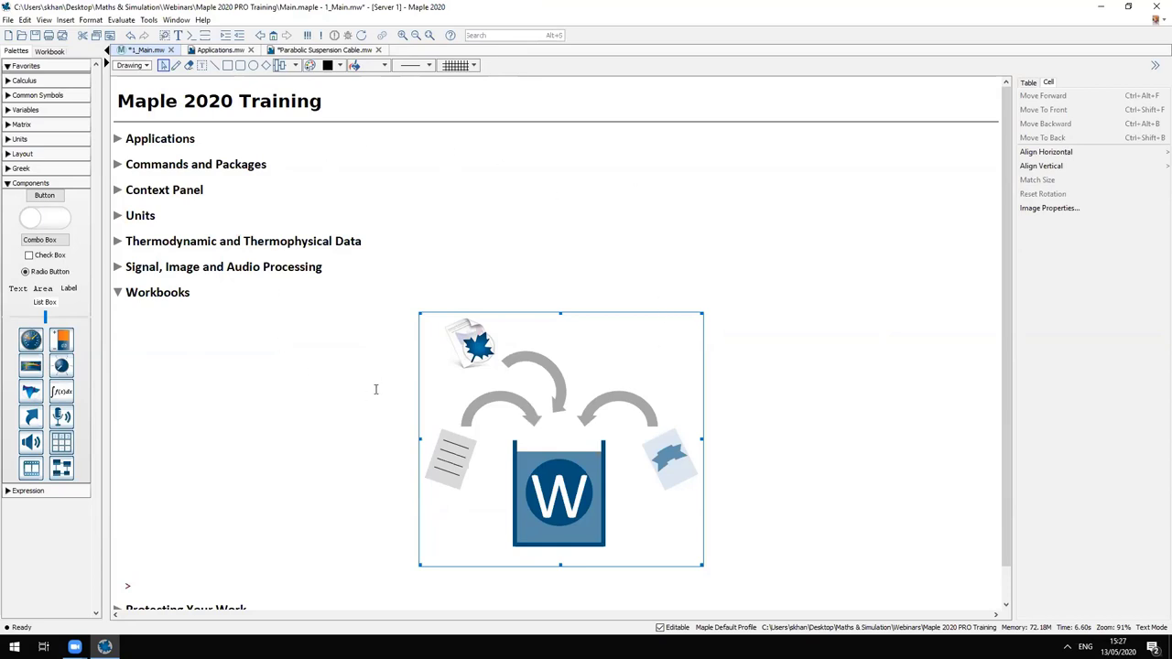
Show the widened workbook Navigator and open elcentro_NS.csv in Excel
left_click(51, 51)
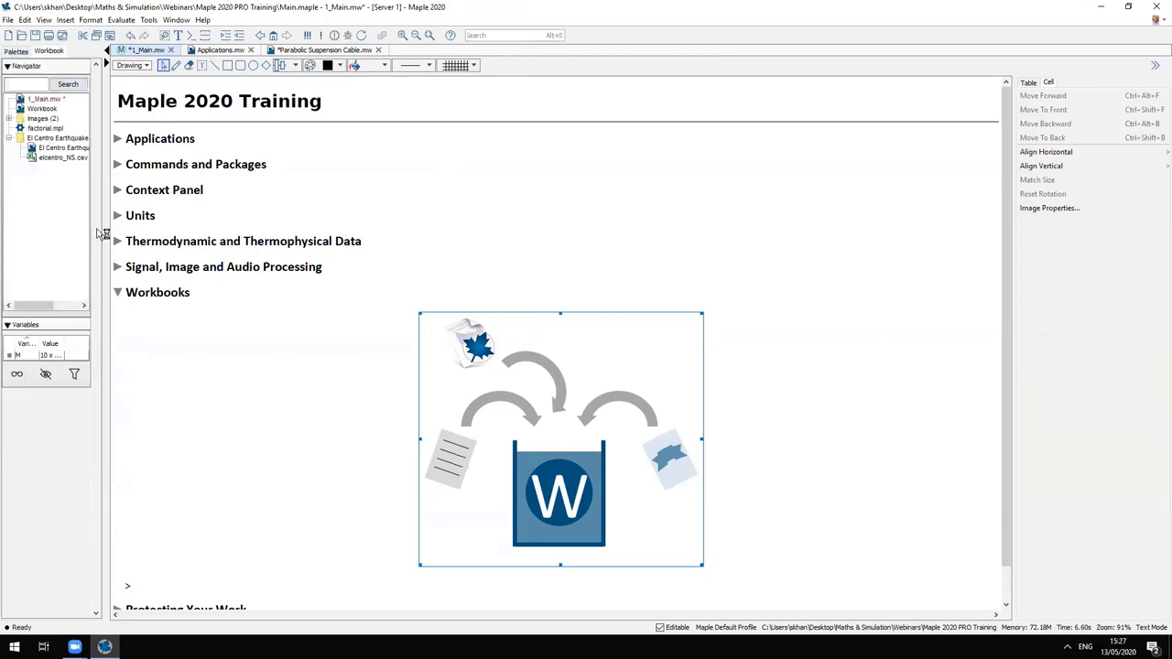
left_click_drag(97, 235, 153, 231)
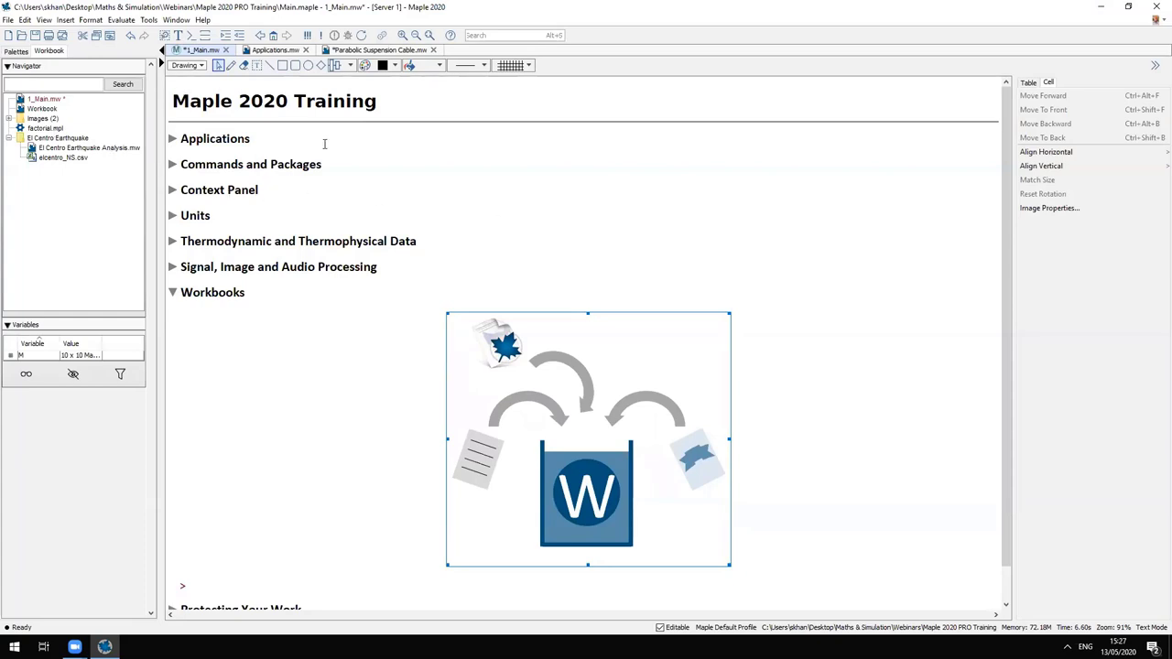
double_click(62, 160)
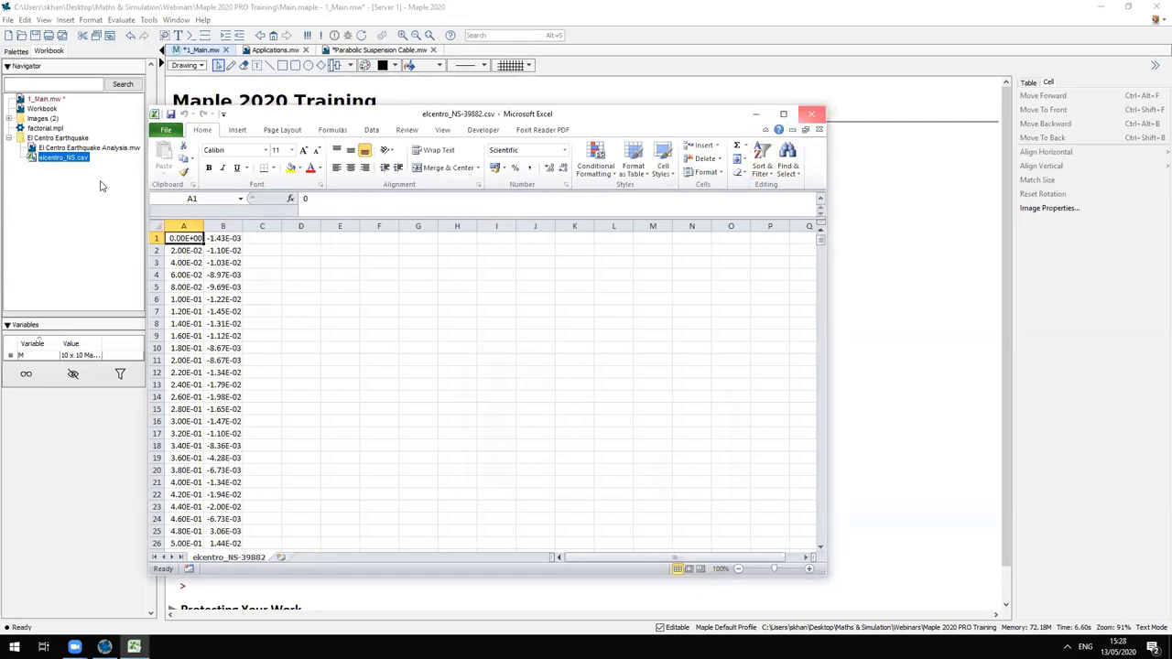
double_click(114, 150)
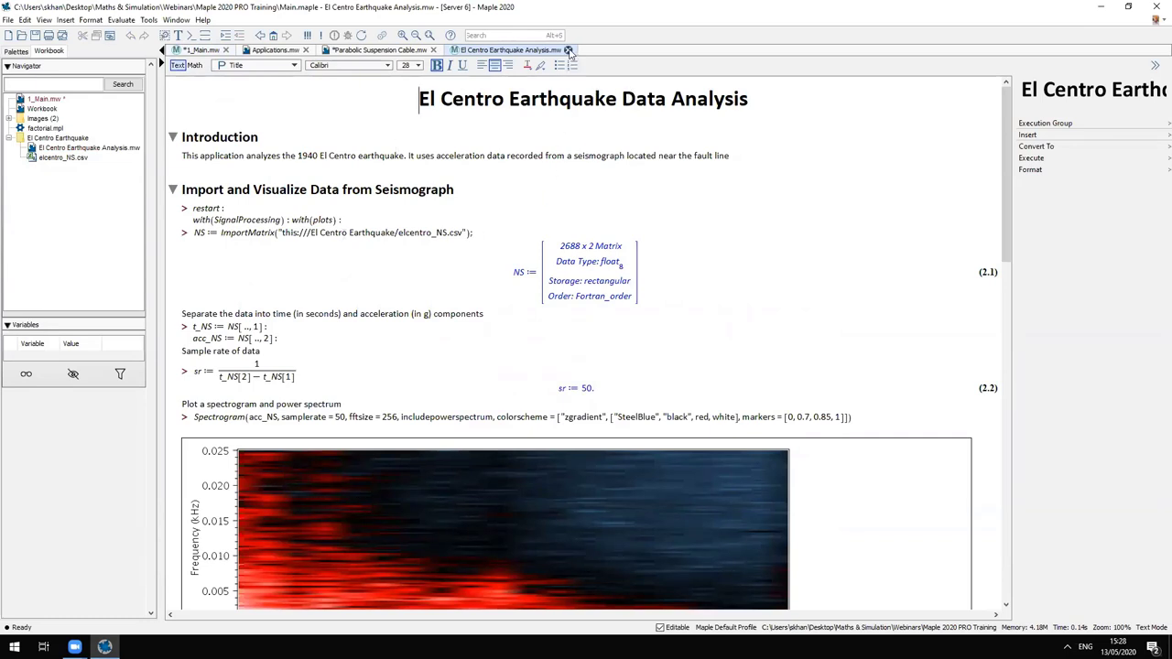
double_click(44, 98)
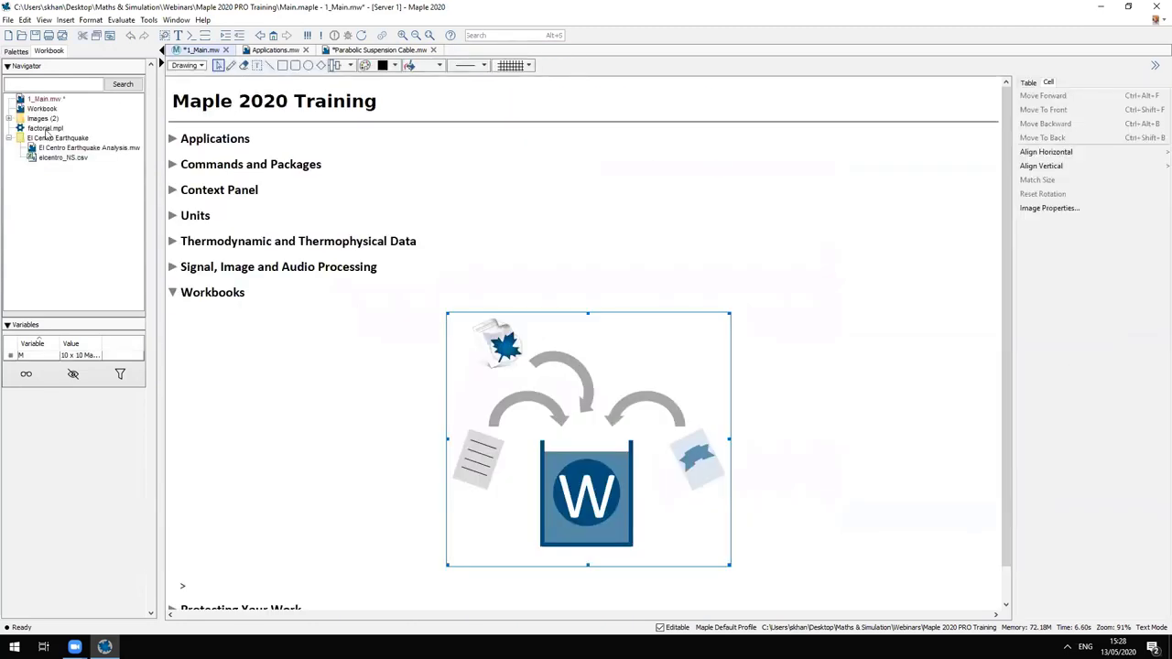
left_click(45, 131)
double_click(44, 130)
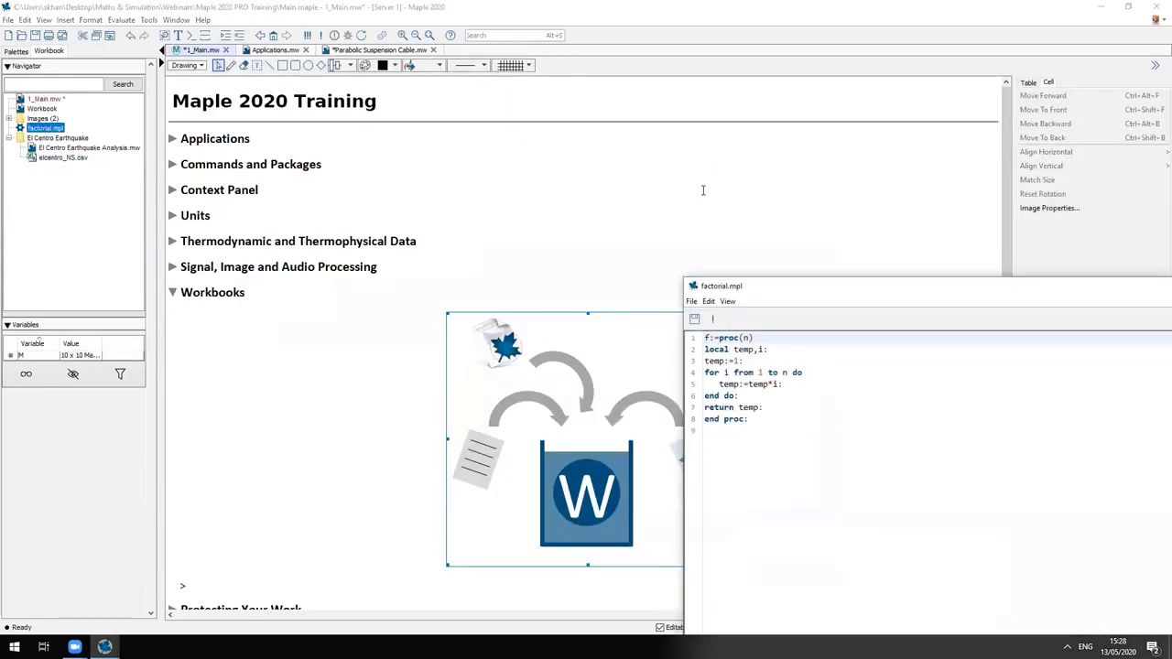
left_click_drag(737, 291, 330, 106)
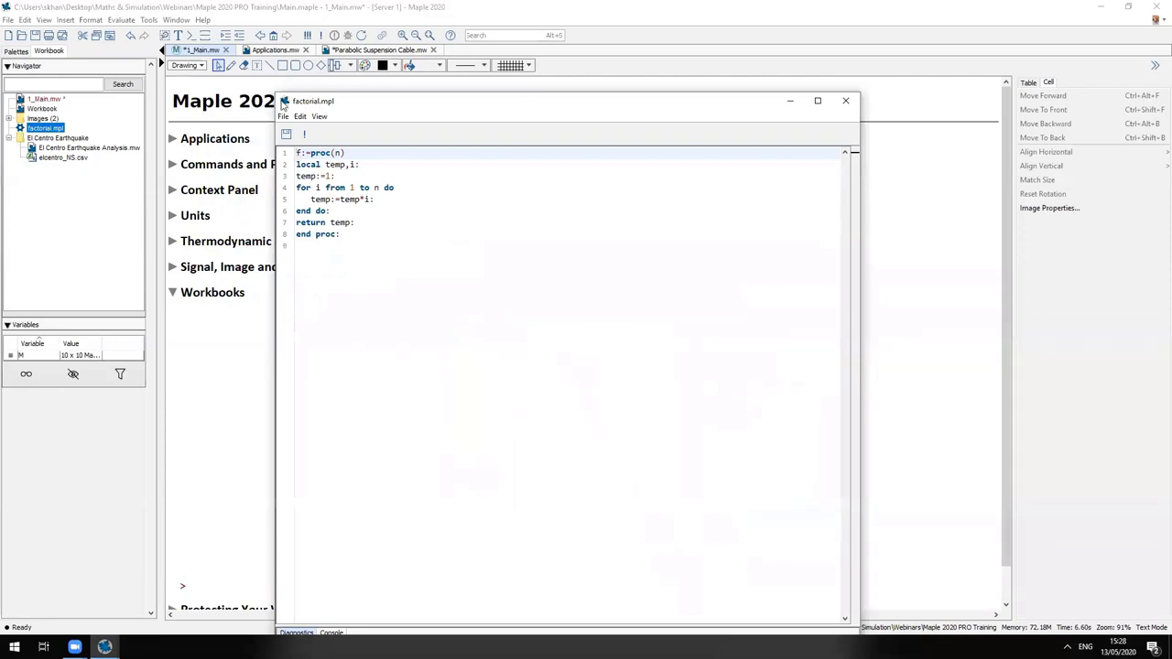
left_click(284, 102)
left_click(284, 102)
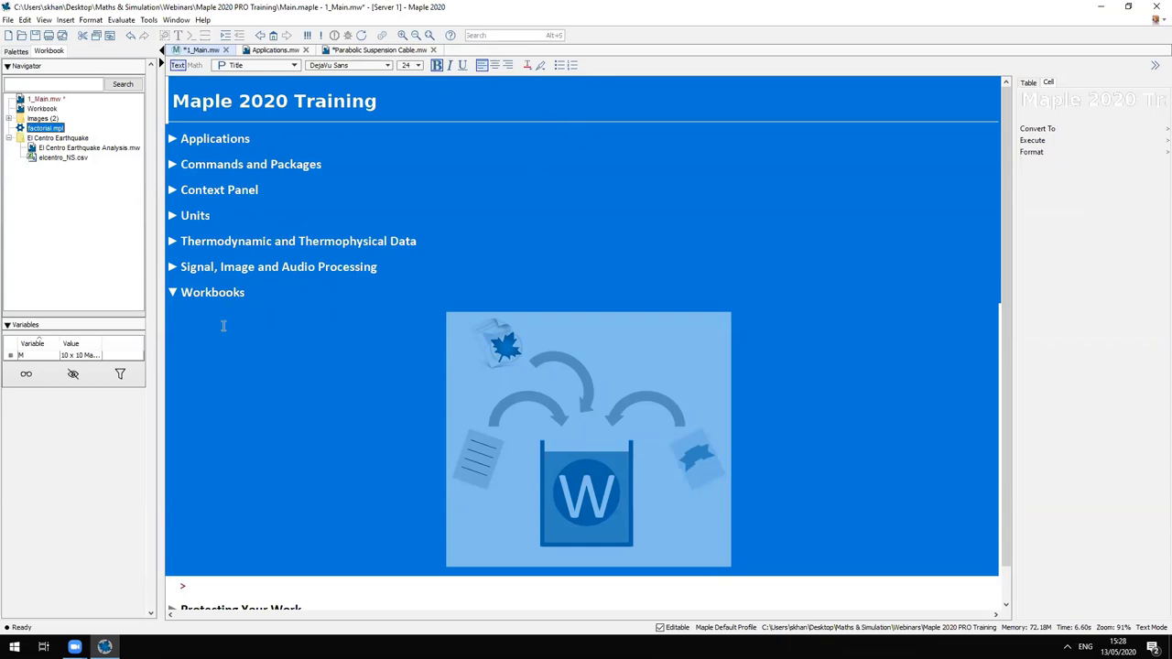
Collapse Workbooks, expand Protecting Your Work, and open the Encrypted Procedures worksheet
left_click(171, 293)
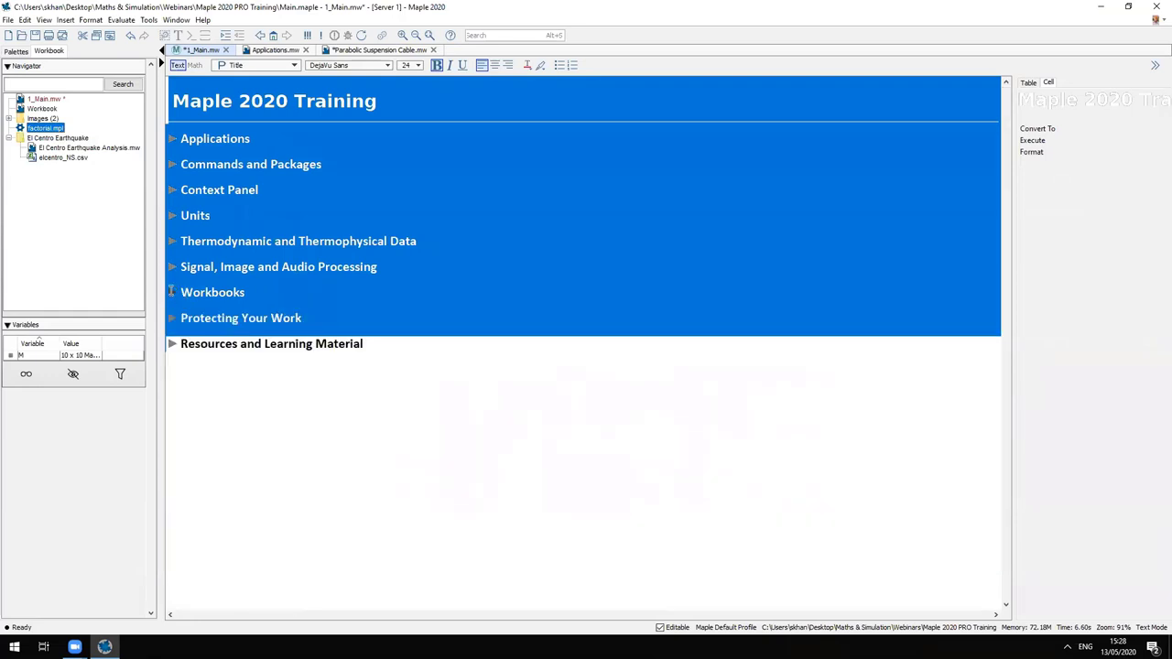
left_click(441, 267)
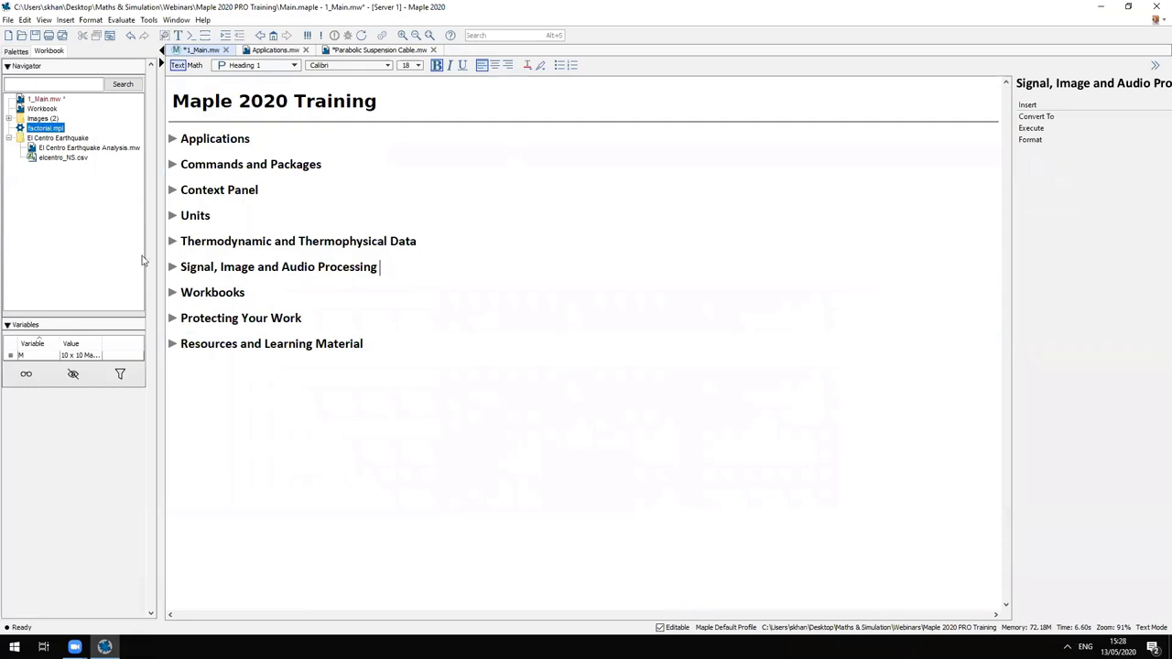
left_click(172, 320)
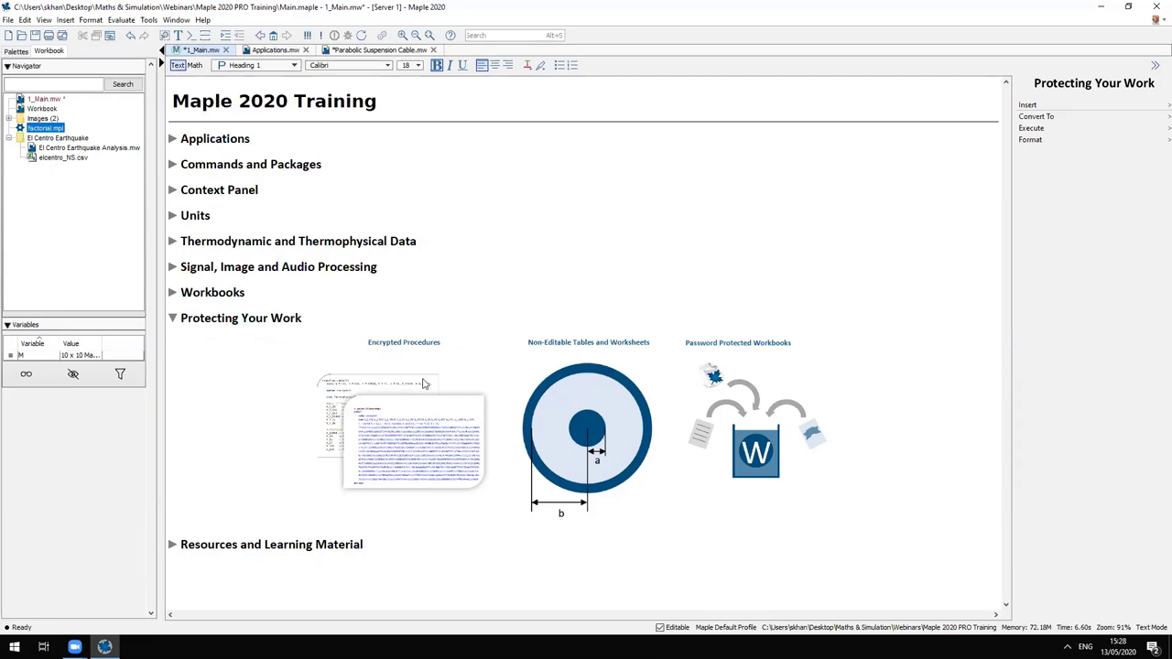
left_click(380, 345)
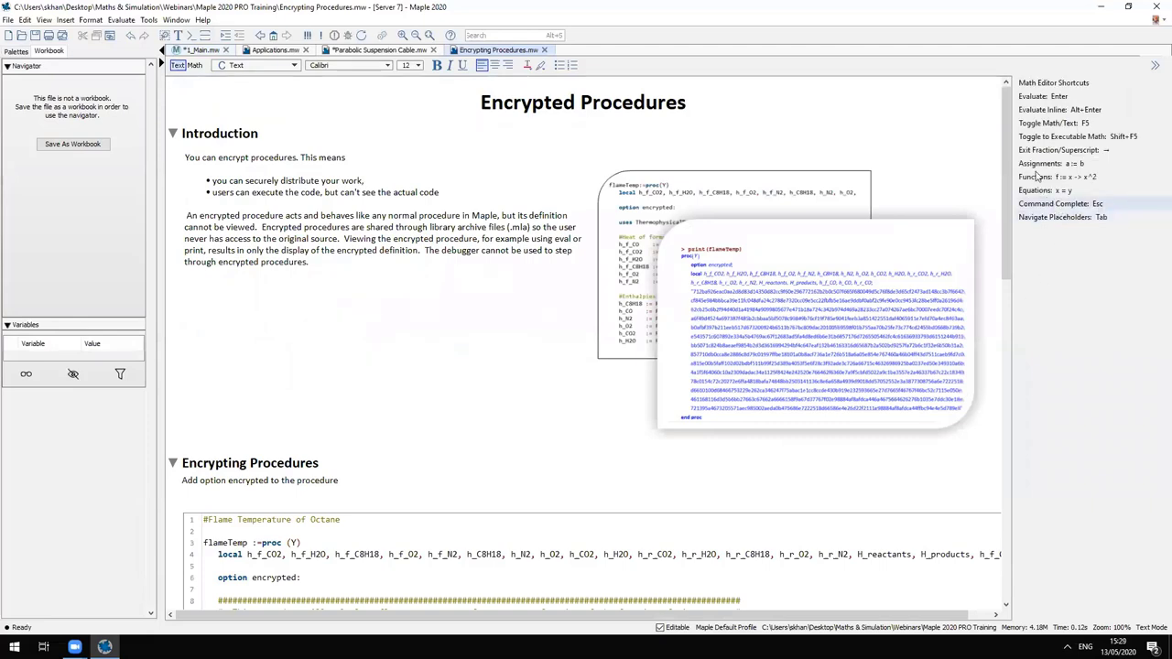
Scroll the flameTemp code region down to its fsolve return and end proc, then select it
scroll(1004, 154, "down", 3)
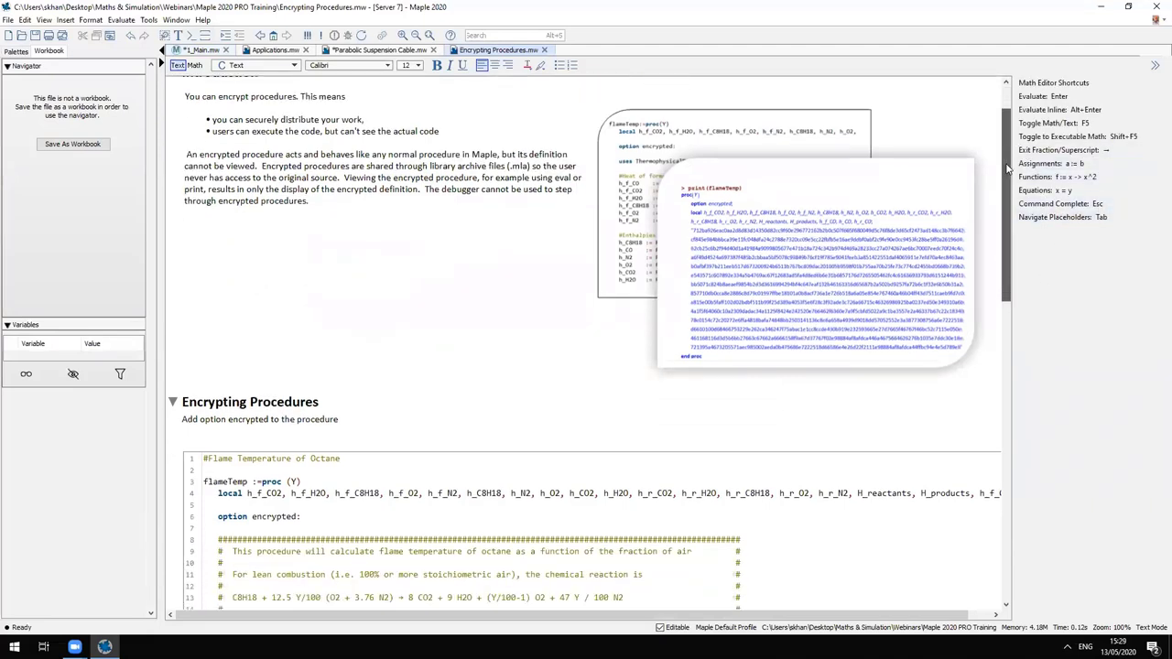
scroll(1005, 154, "up", 2)
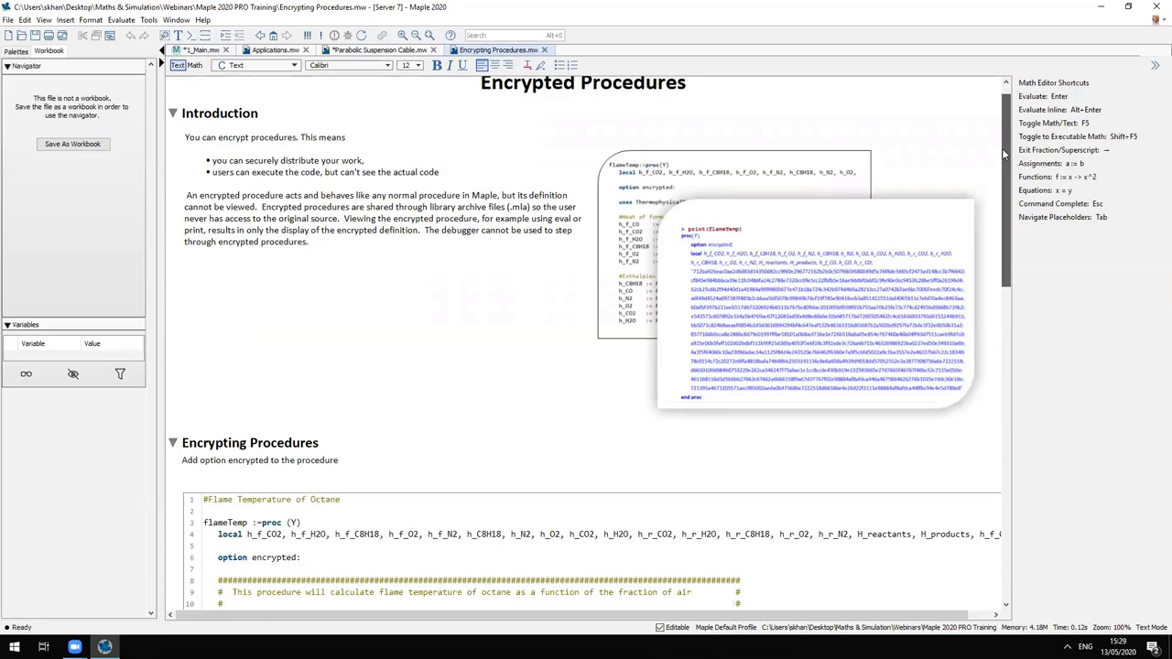
left_click_drag(1005, 154, 1012, 242)
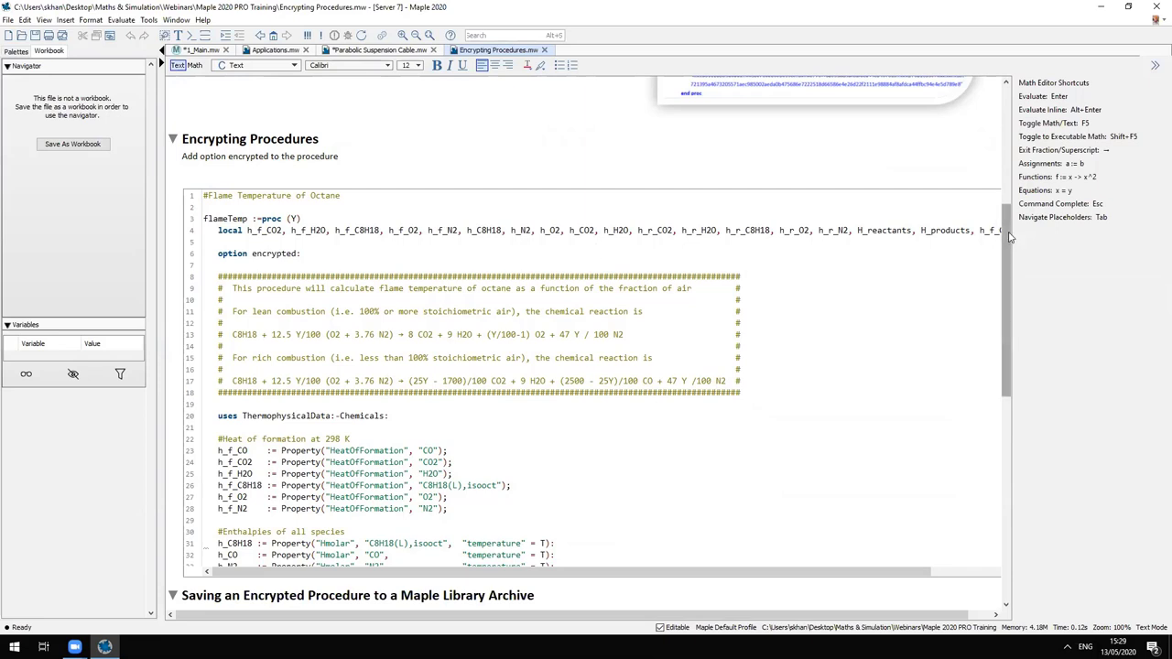
scroll(1010, 236, "down", 3)
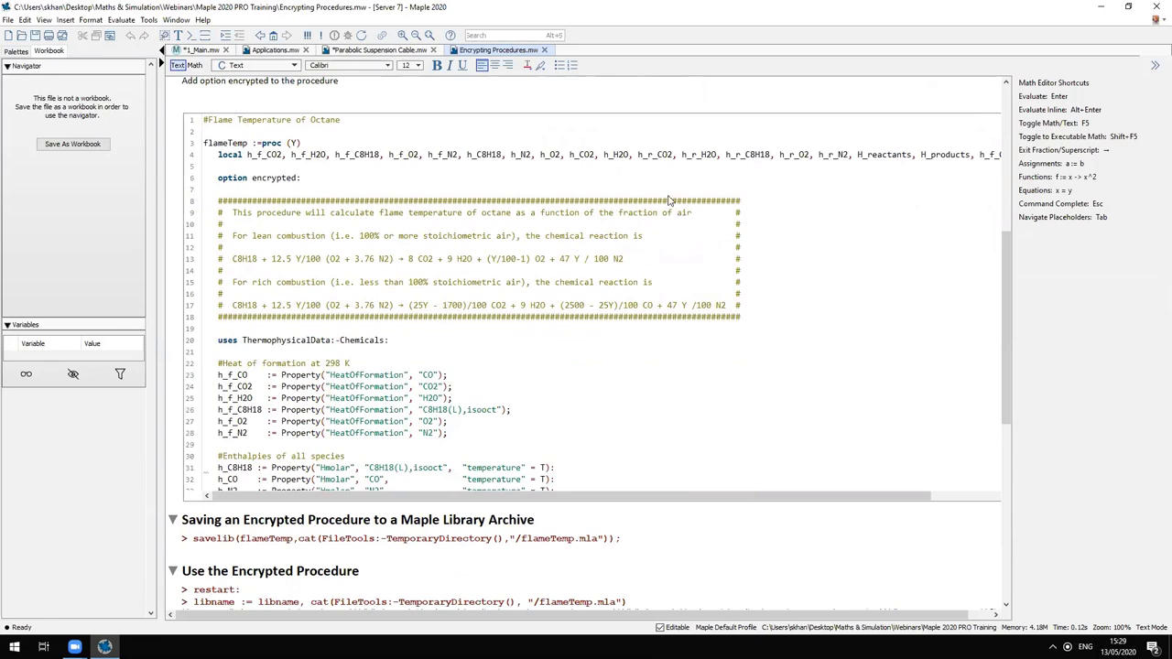
scroll(644, 182, "down", 2)
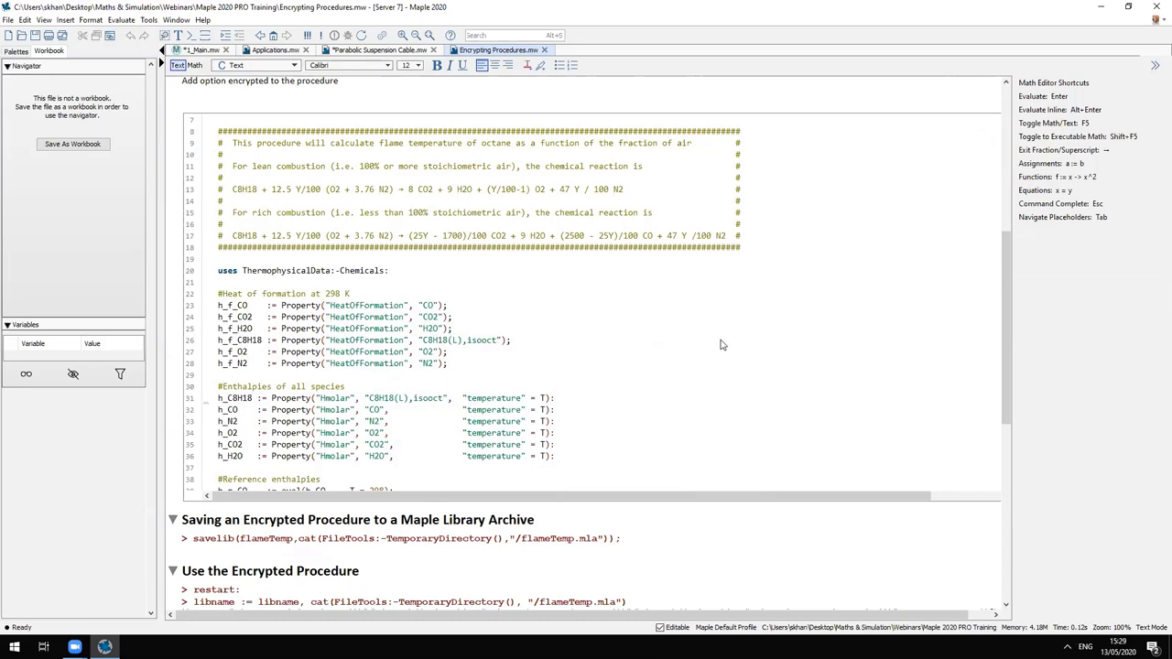
scroll(780, 407, "down", 4)
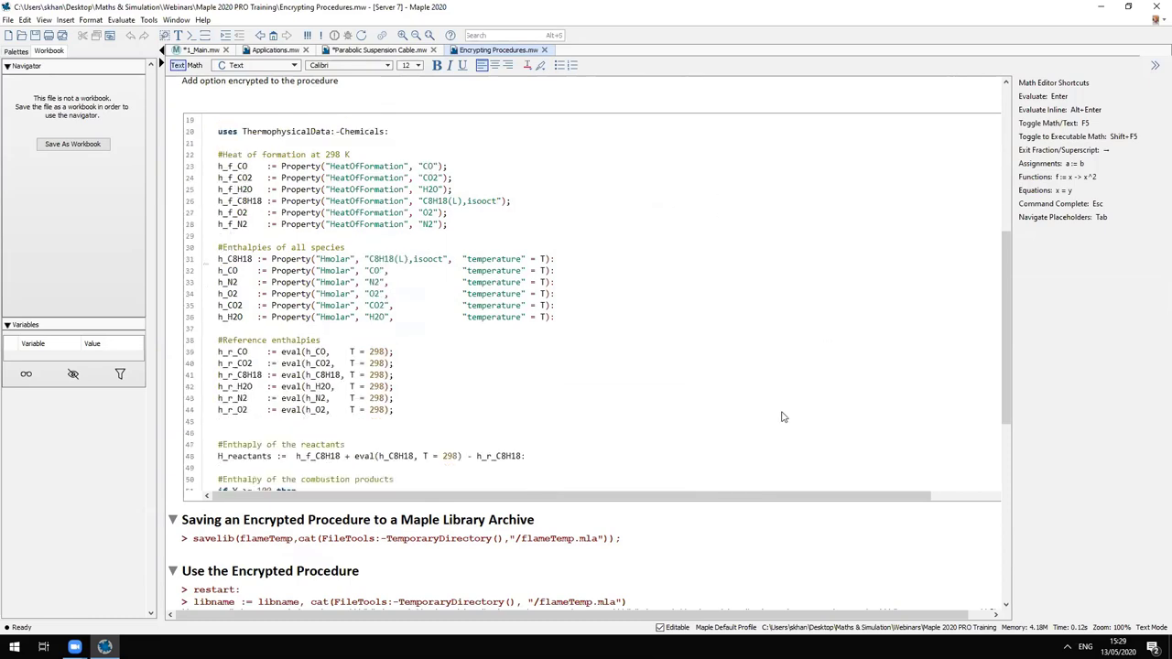
scroll(782, 389, "down", 7)
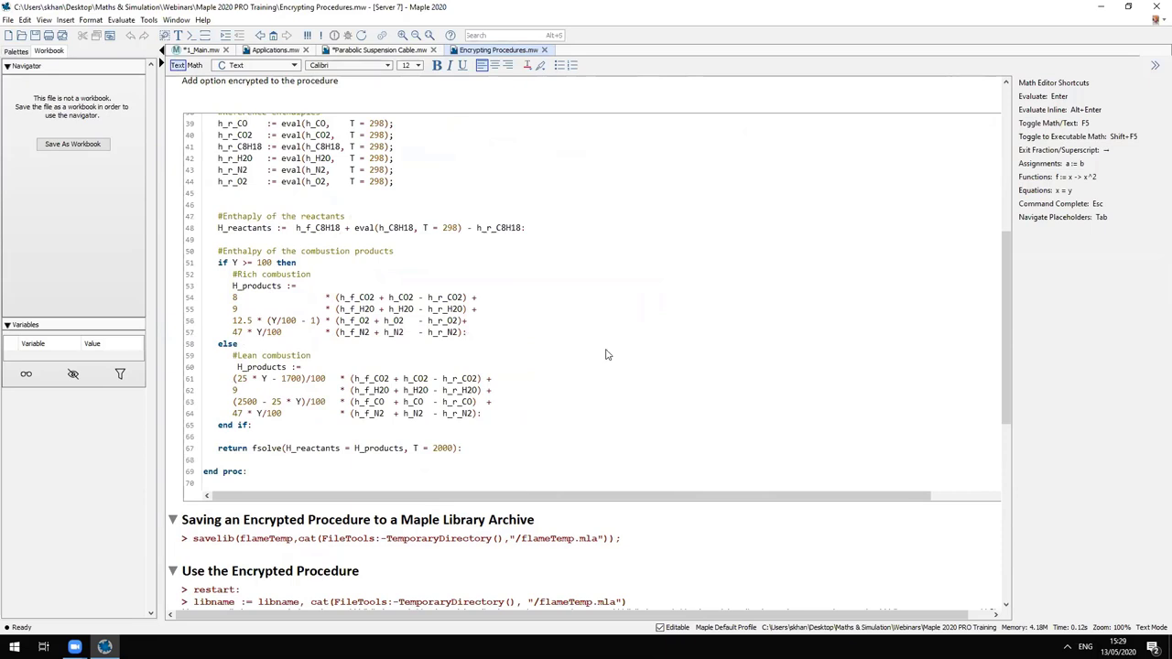
left_click(447, 273)
Execute the flameTemp procedure code and the commands that use the encrypted procedure
right_click(434, 267)
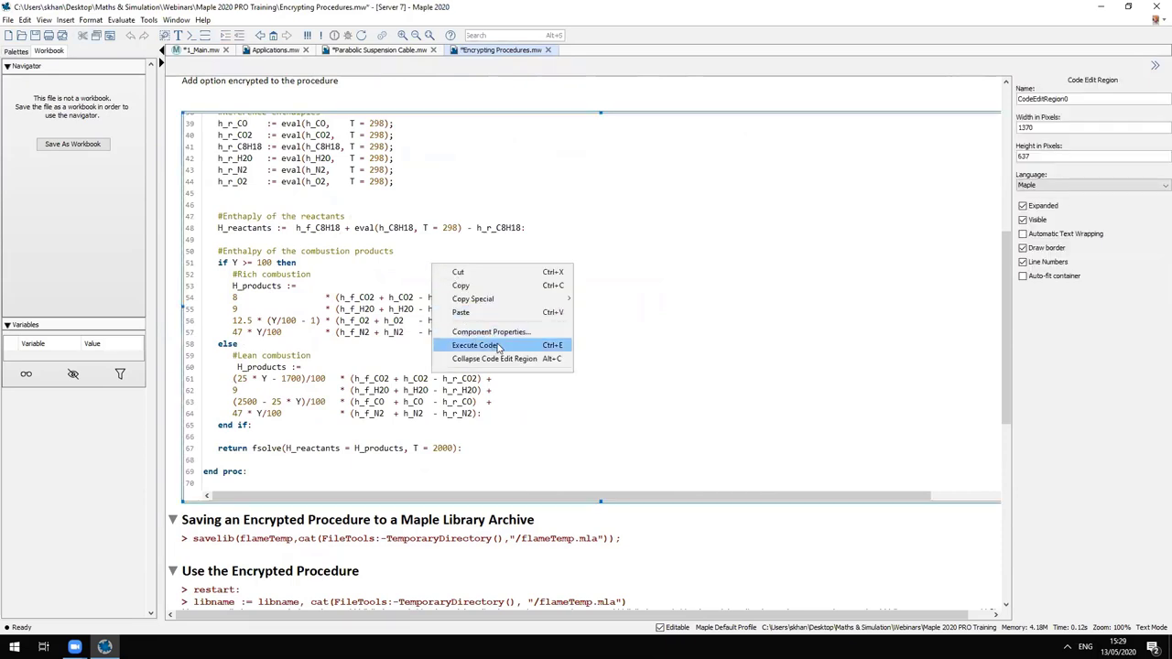
left_click(499, 346)
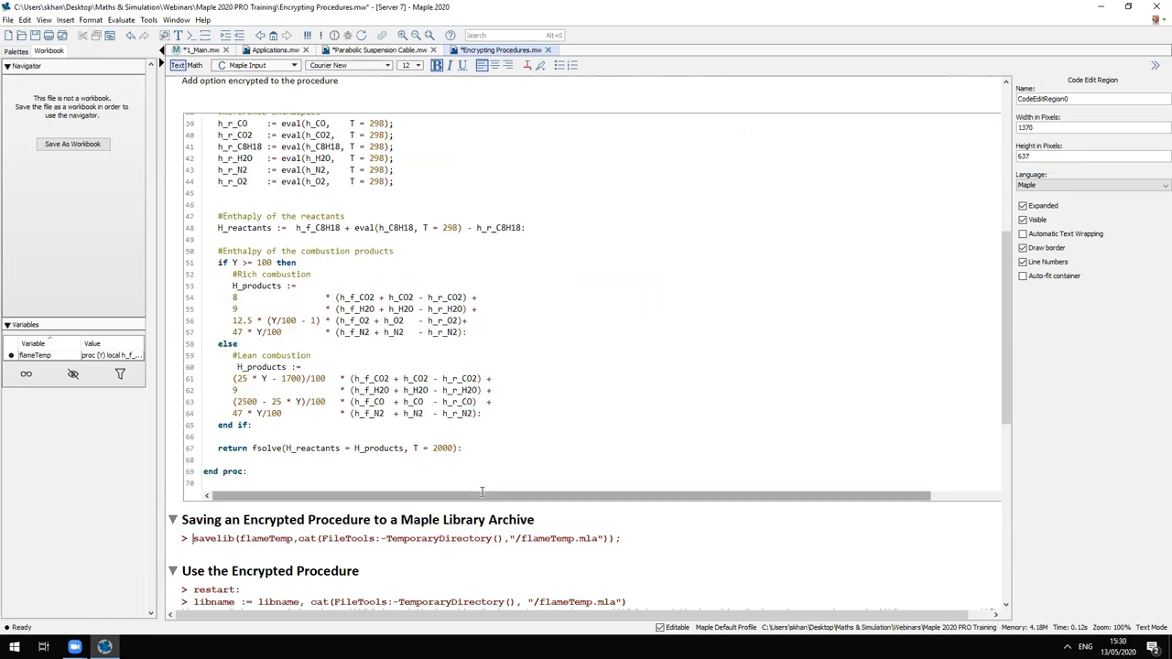
key("Return")
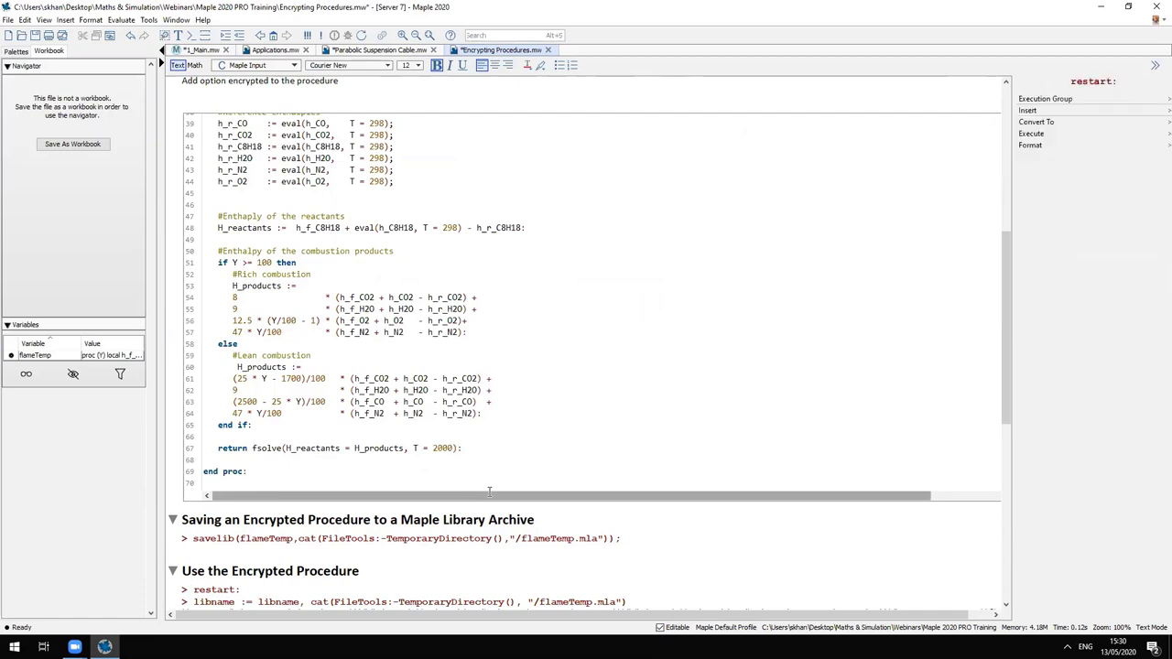
key("Return")
key("Return")
key("Return")
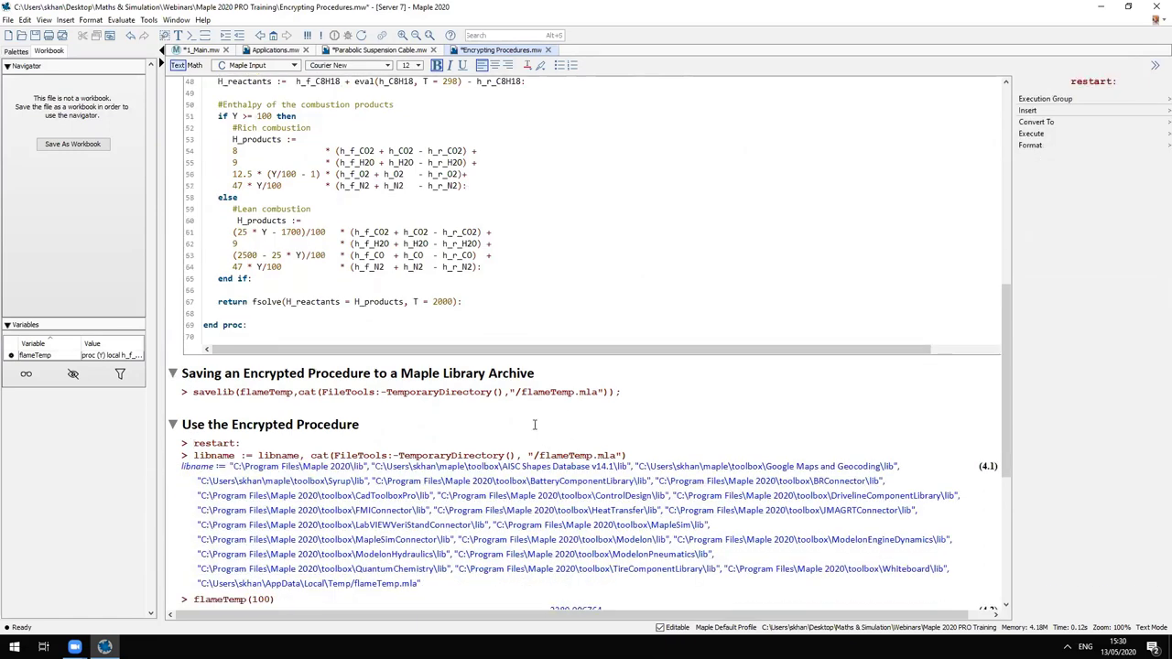
left_click_drag(523, 392, 600, 389)
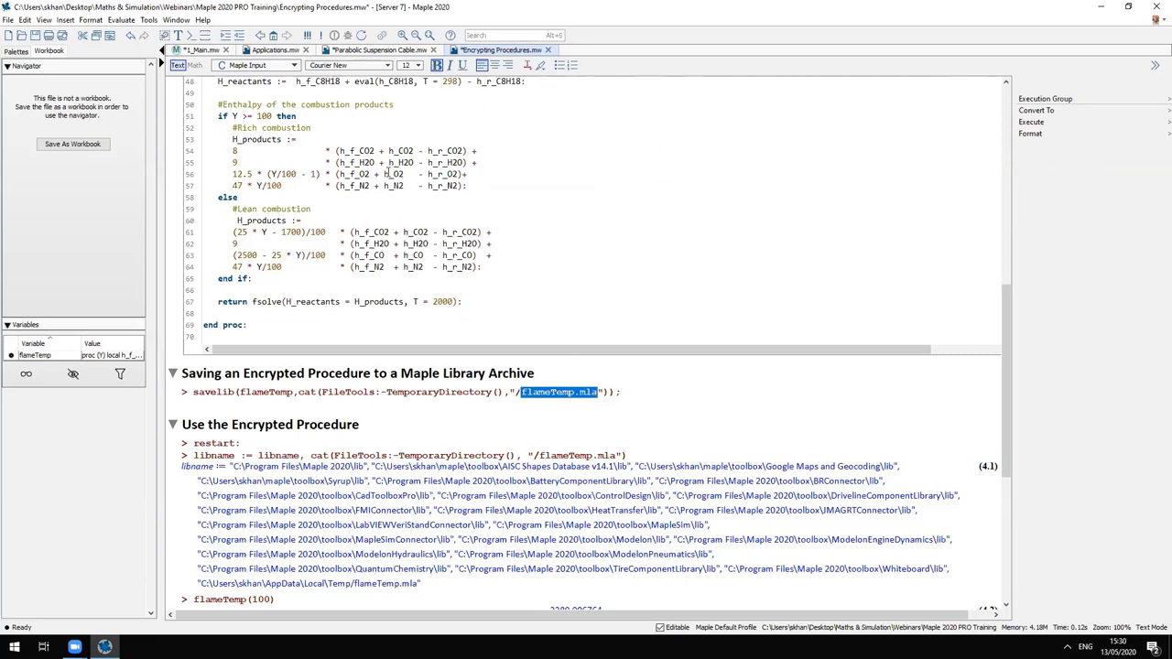
Rerun restart and re-add the flameTemp.mla archive to libname
left_click(243, 443)
scroll(357, 494, "down", 2)
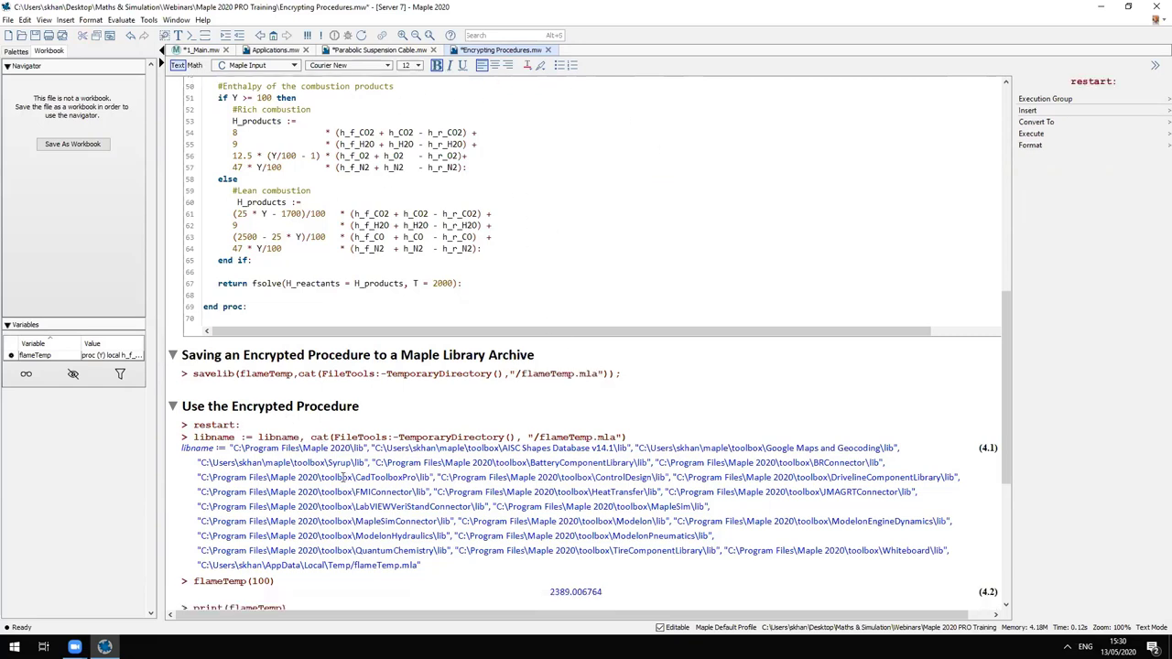
scroll(357, 494, "down", 3)
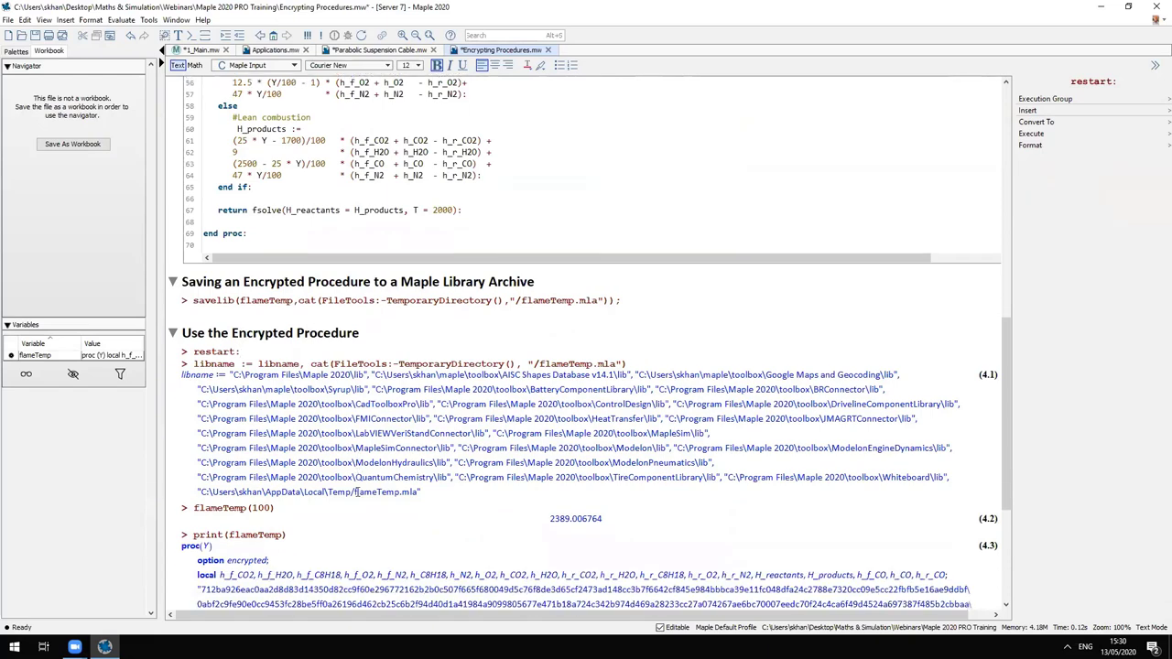
scroll(358, 493, "down", 3)
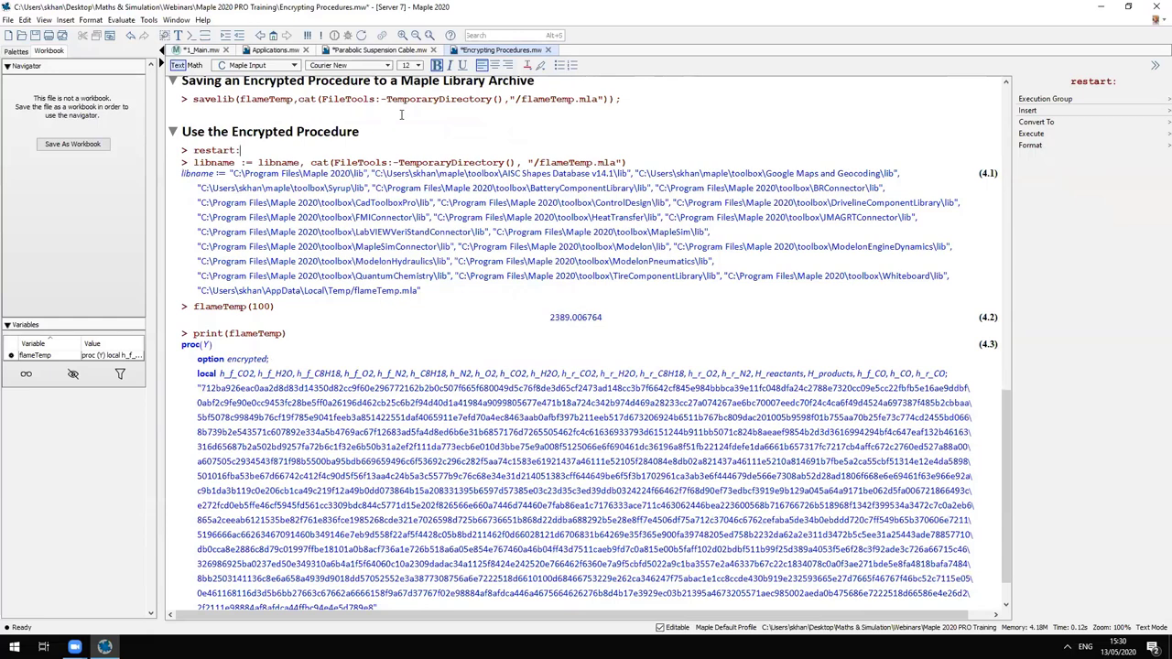
key("Return")
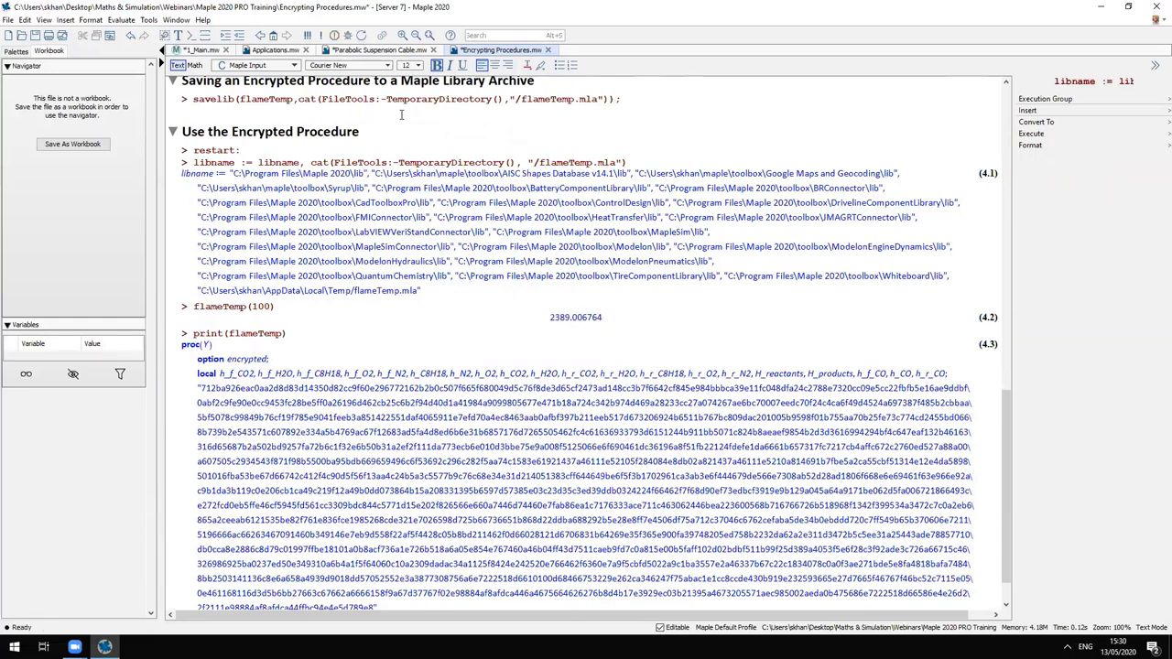
key("Return")
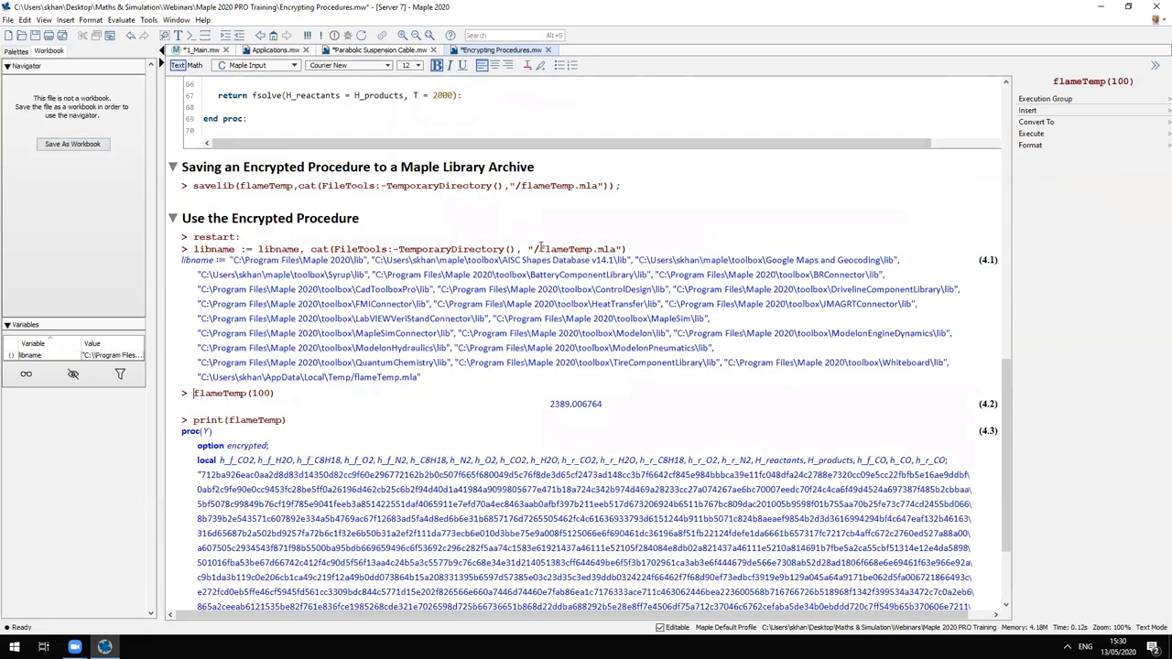
left_click_drag(541, 248, 628, 248)
double_click(623, 247)
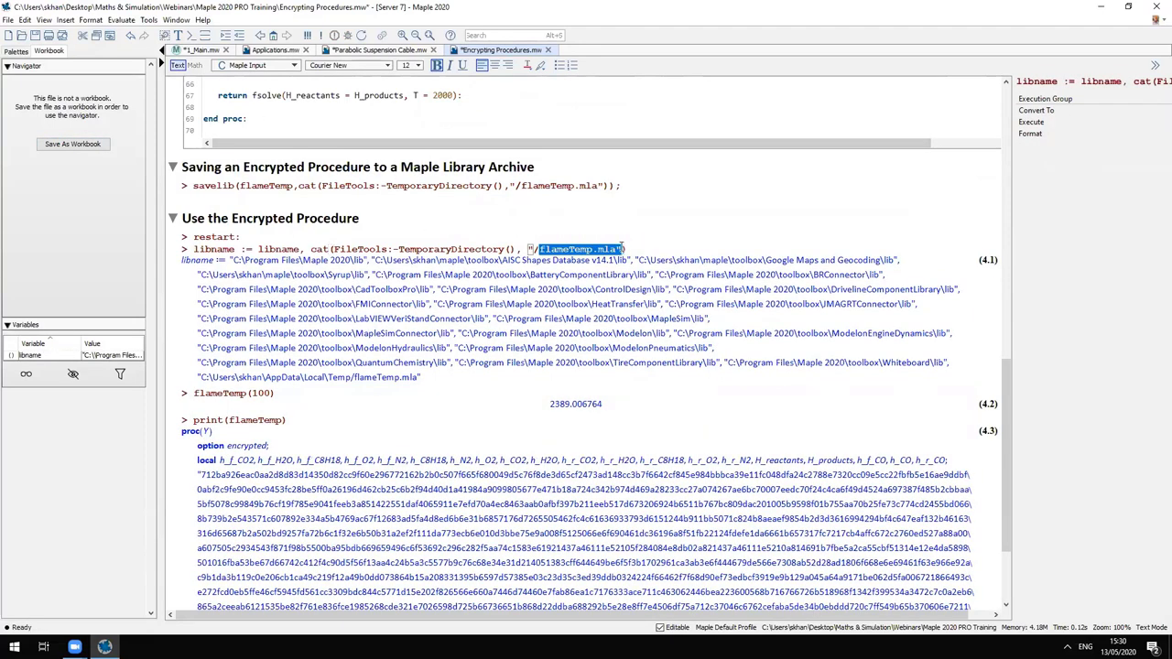
Evaluate flameTemp(100), then change it to flameTemp(110), returning 2243.417266
left_click(289, 393)
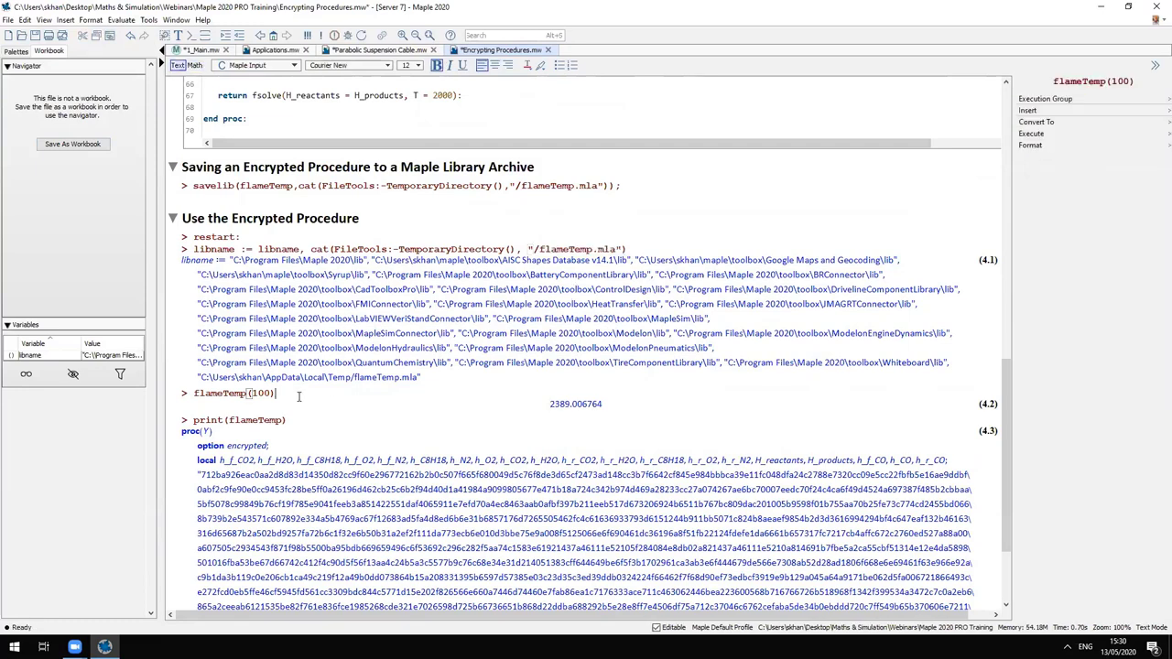
key("Return")
left_click(261, 394)
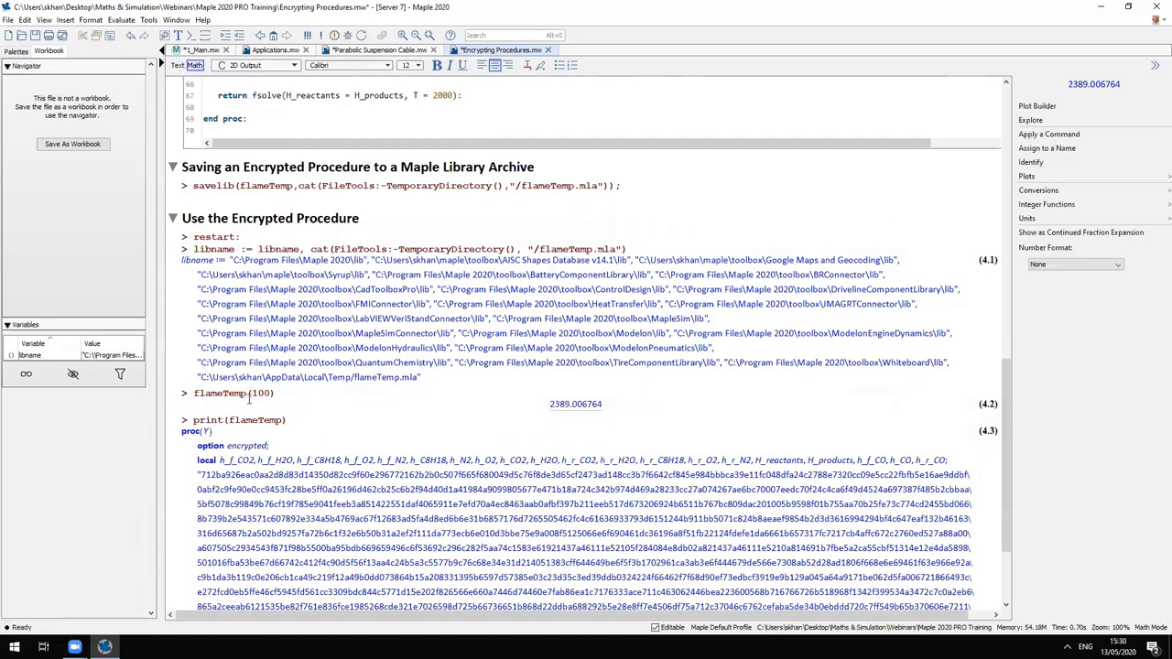
key("Delete")
key("Delete")
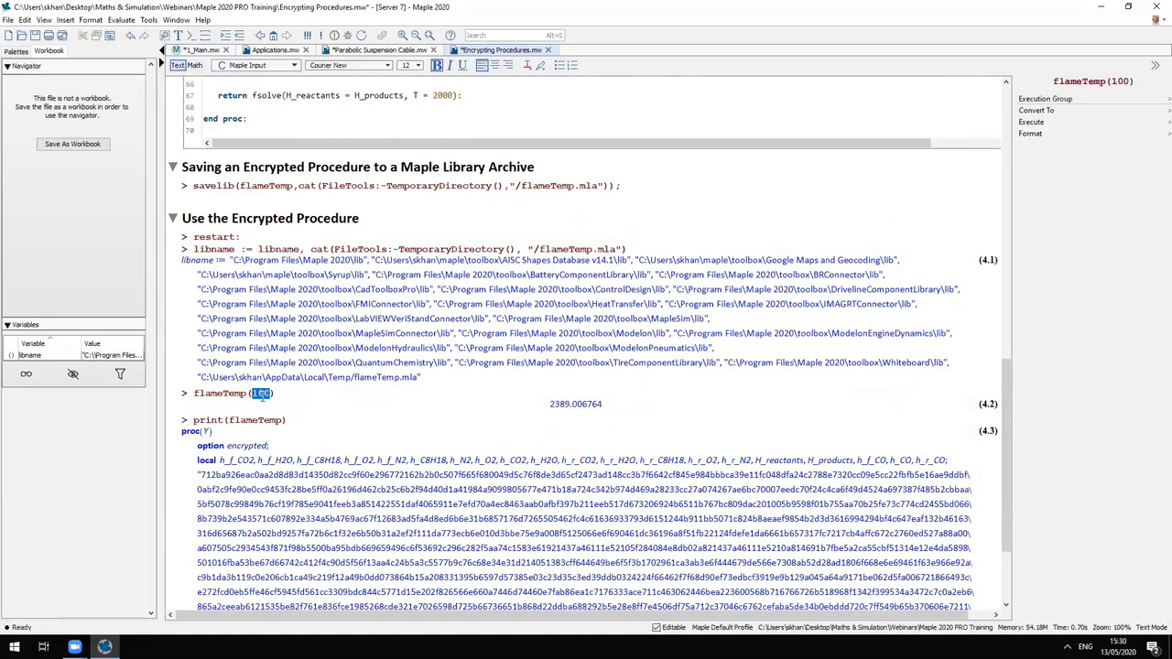
type("10")
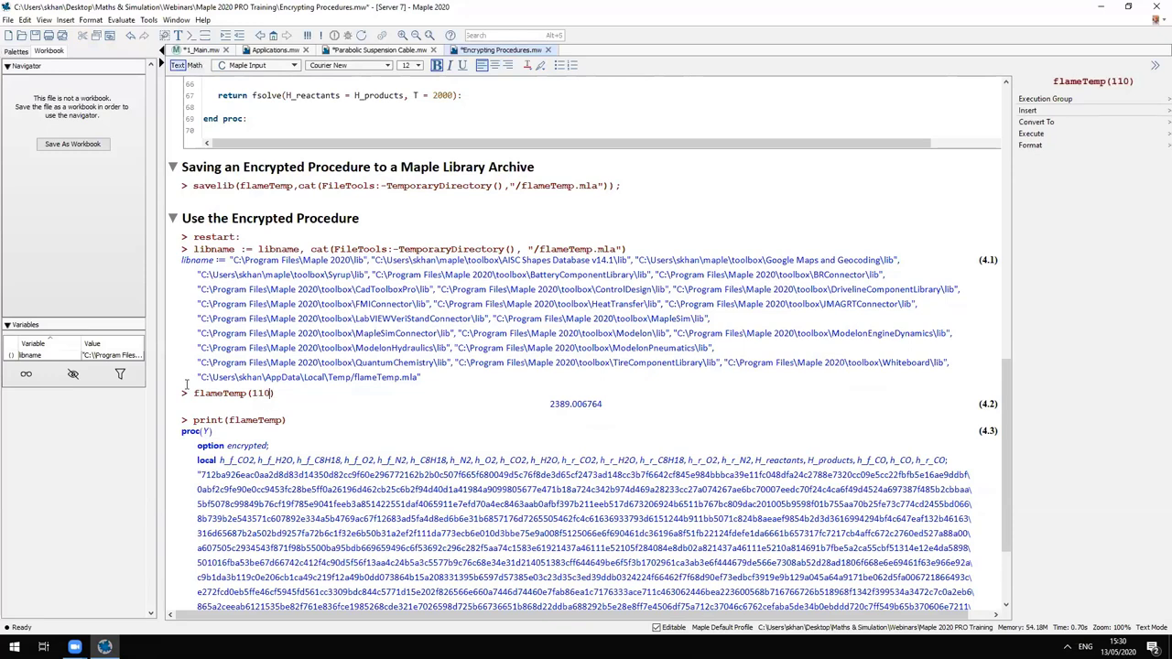
key("Return")
scroll(288, 406, "down", 2)
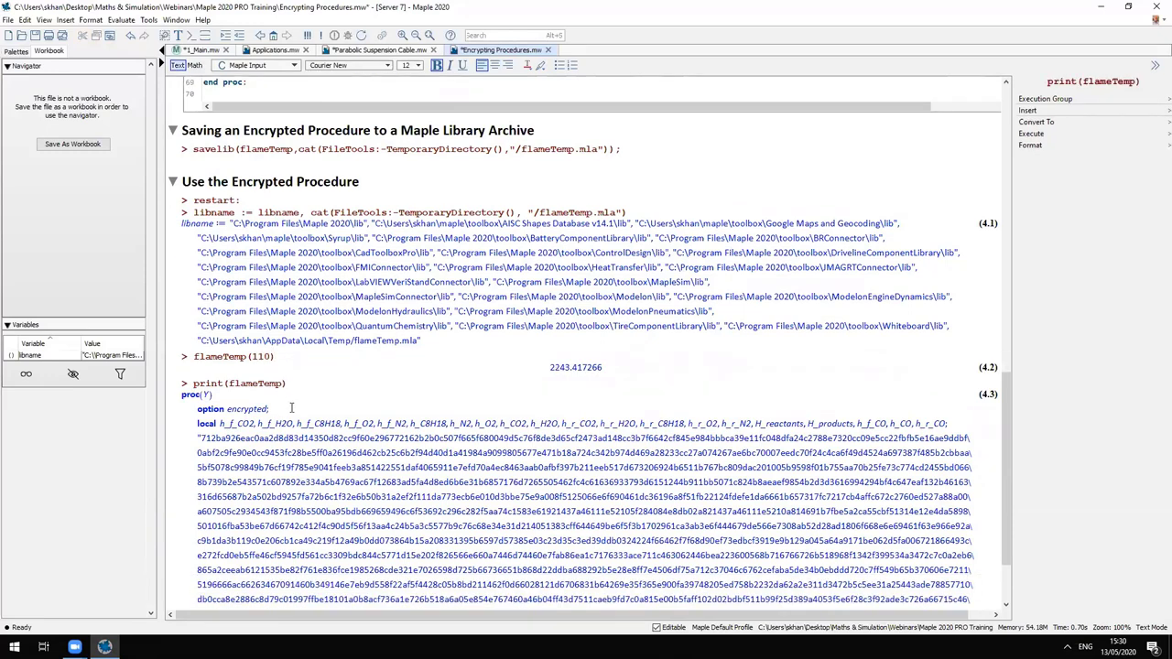
scroll(333, 389, "down", 5)
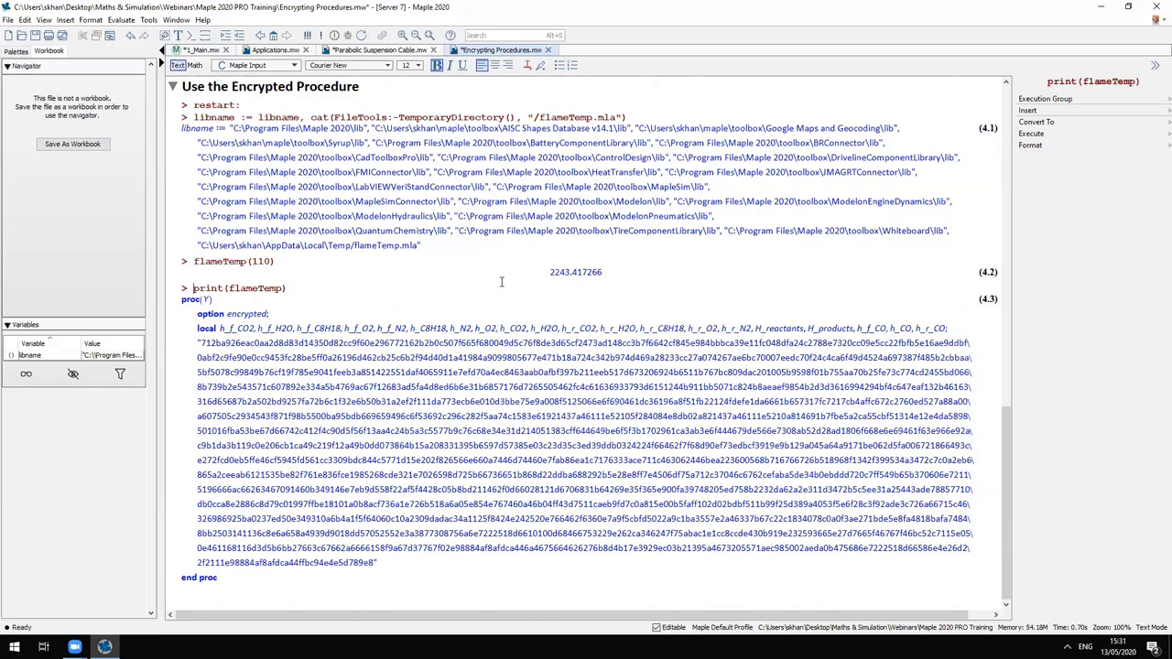
Close Encrypting Procedures.mw without saving and open the Password Protected Workbooks example
left_click(550, 52)
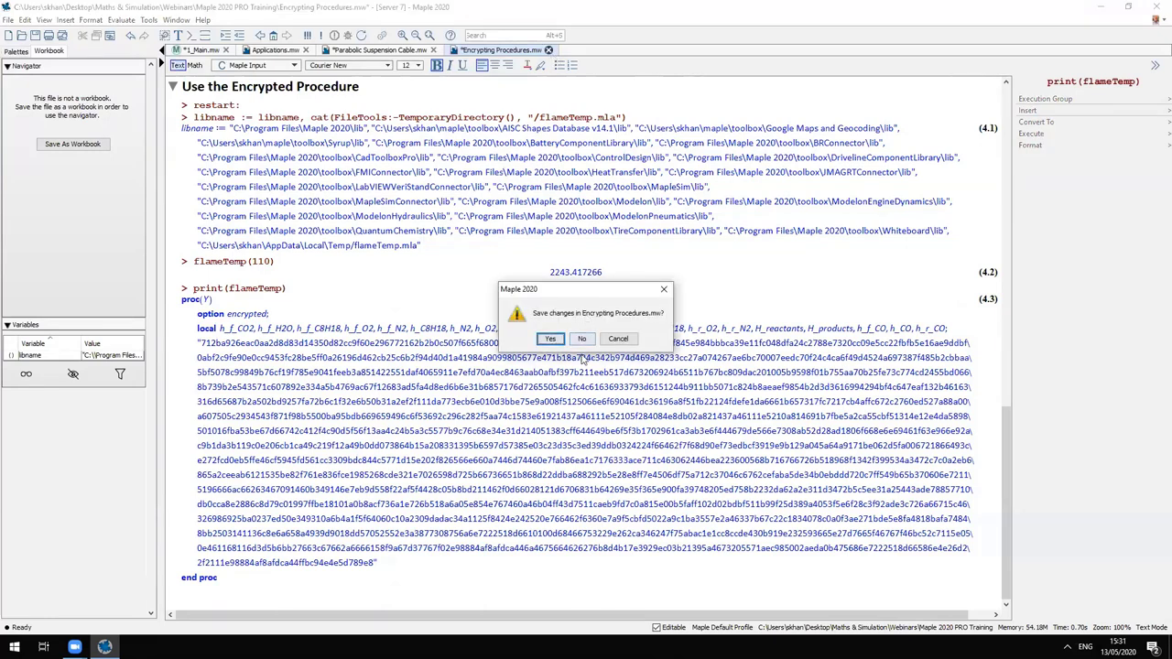
left_click(583, 339)
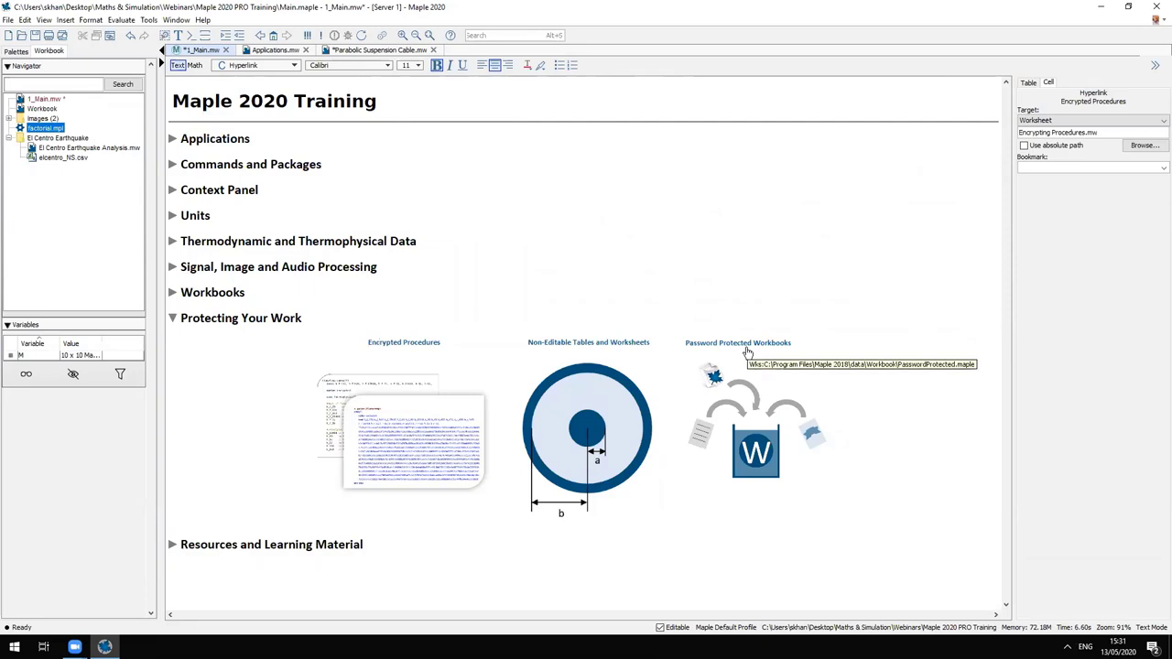
left_click(748, 351)
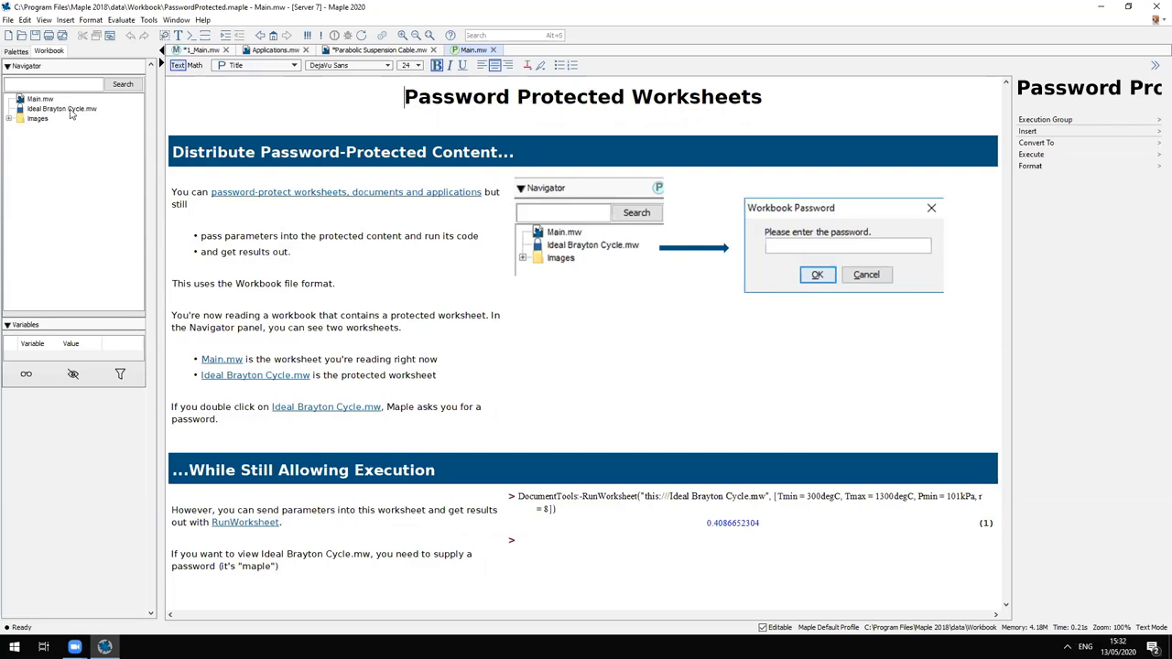
Execute the RunWorksheet call on Ideal Brayton Cycle.mw with Tmin = 300degC
left_click(733, 496)
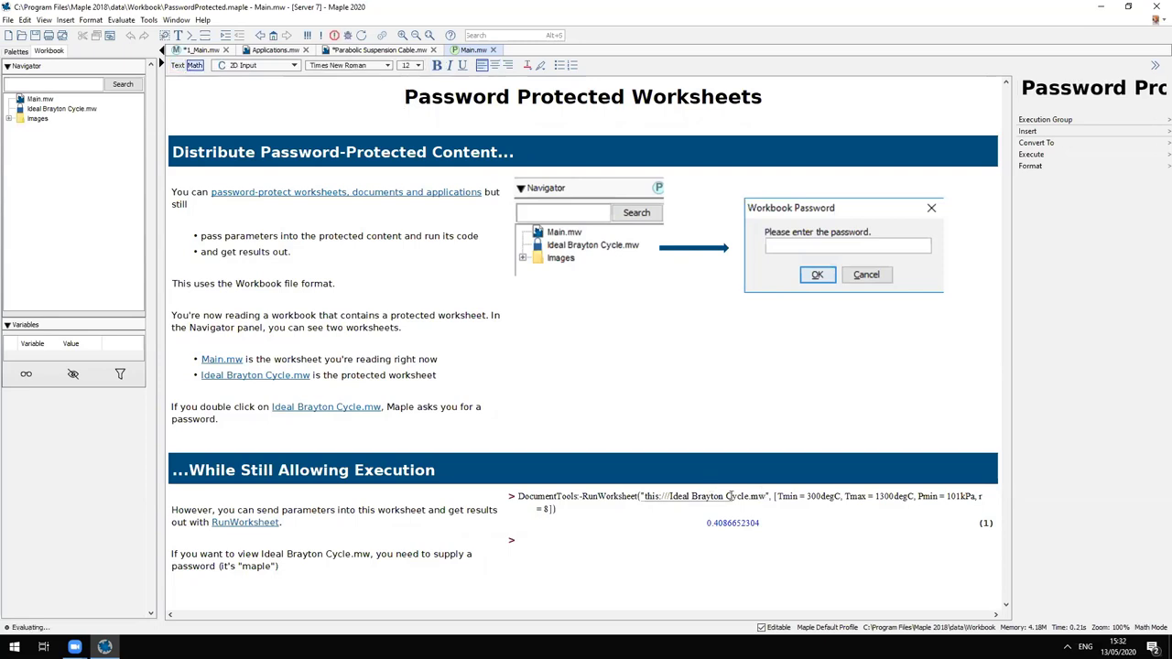
key("Return")
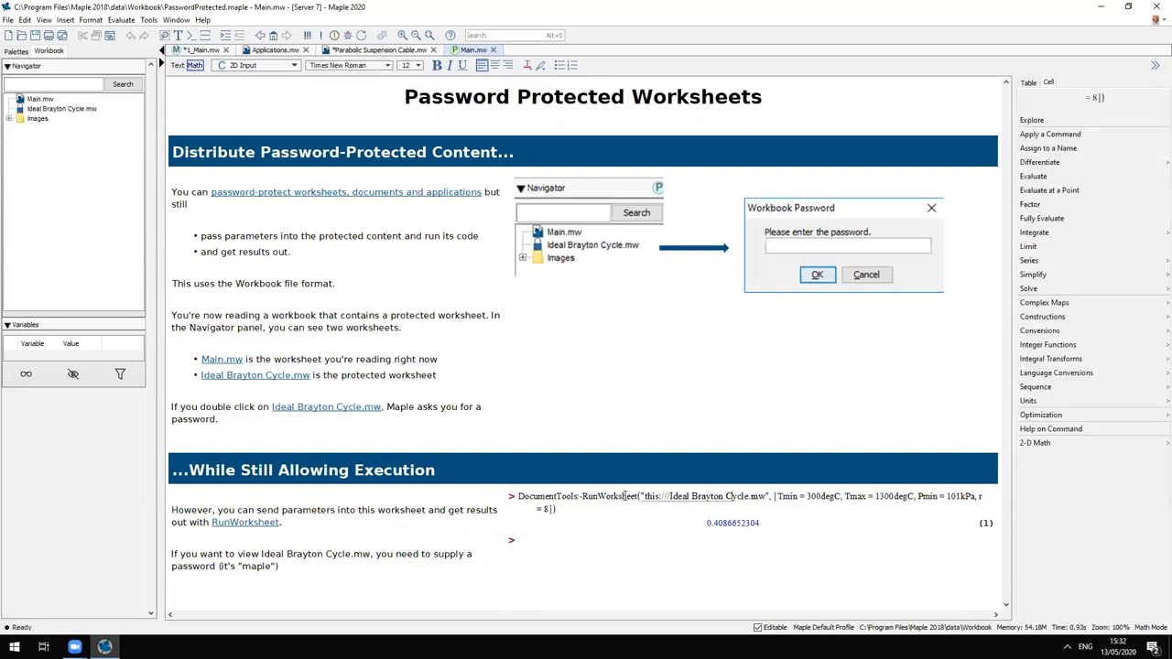
left_click(669, 495)
key("Return")
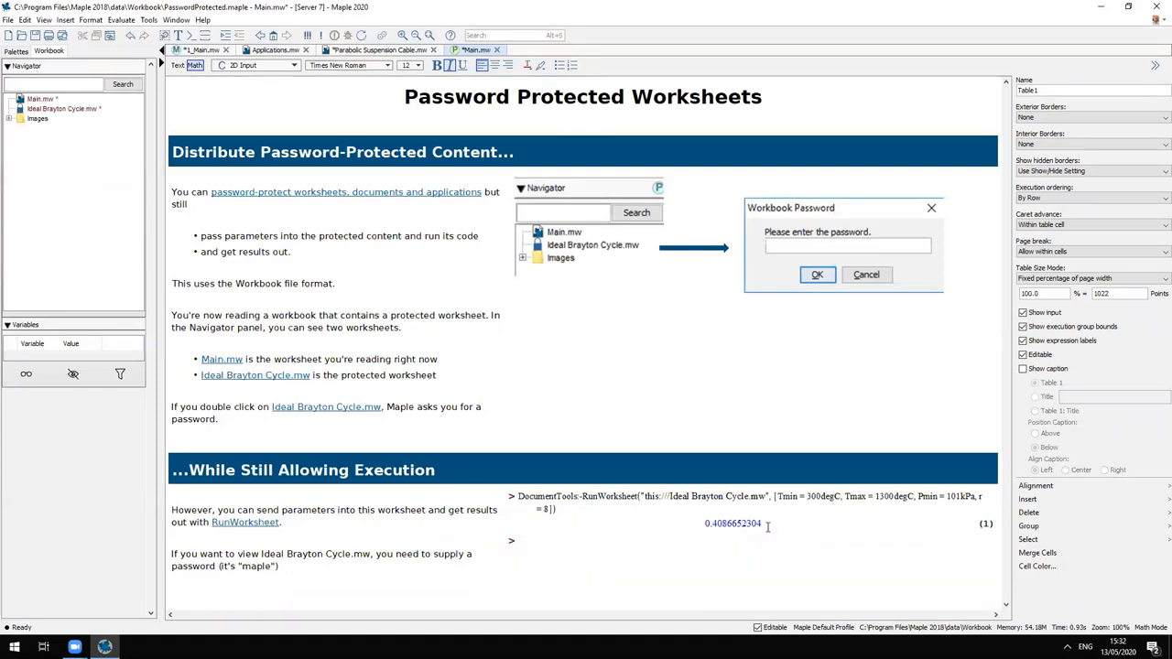
Change Tmin to 310degC and rerun, returning 0.4083171400
left_click(813, 497)
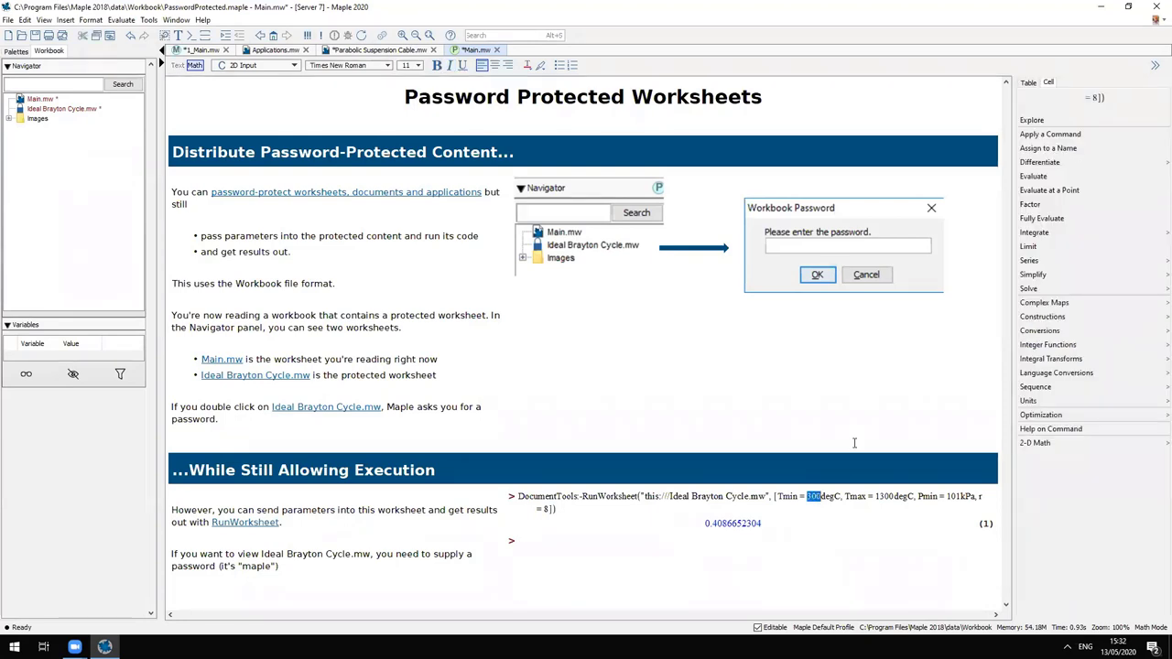
key("BackSpace")
type("1")
key("Return")
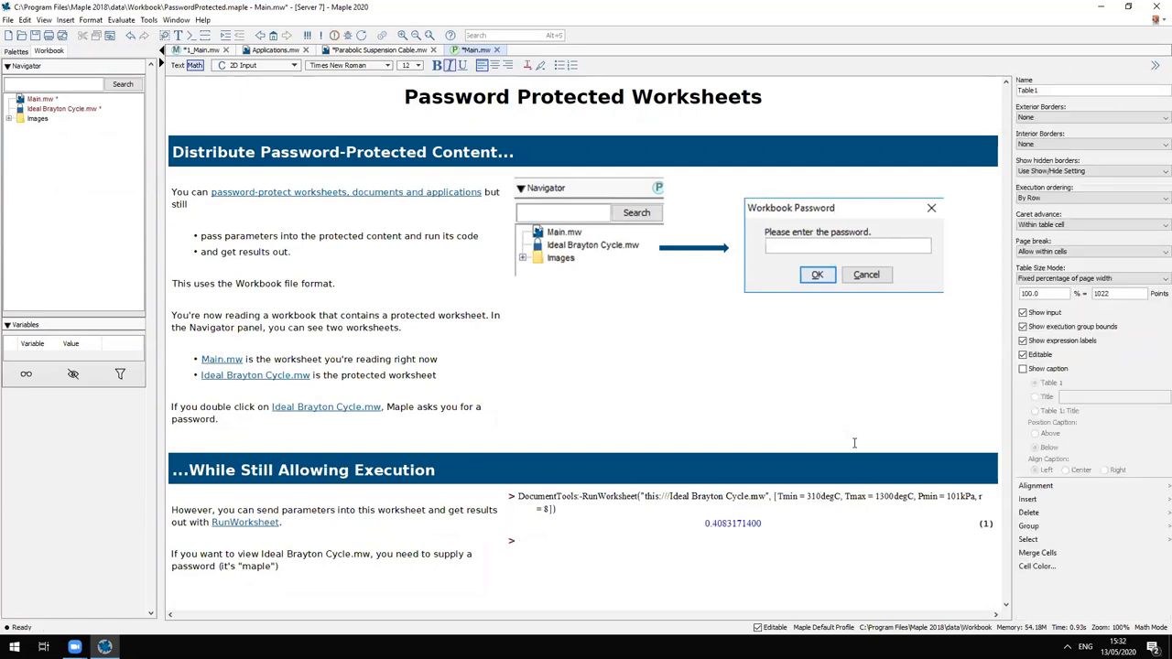
double_click(72, 109)
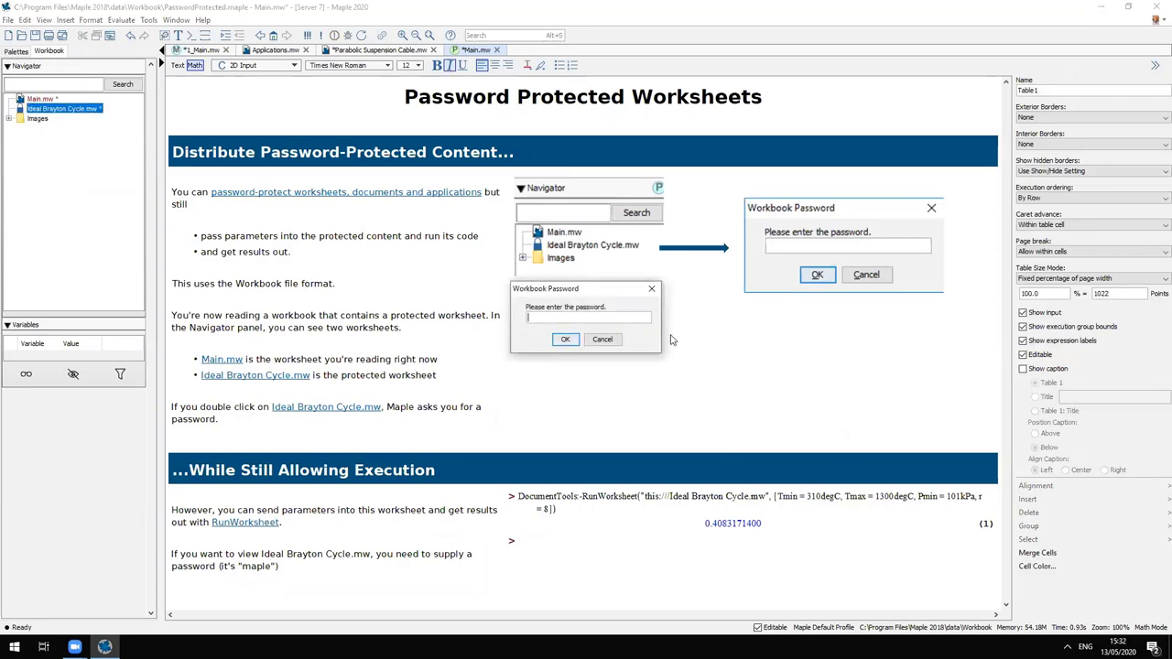
left_click(594, 317)
type("maple")
left_click(563, 340)
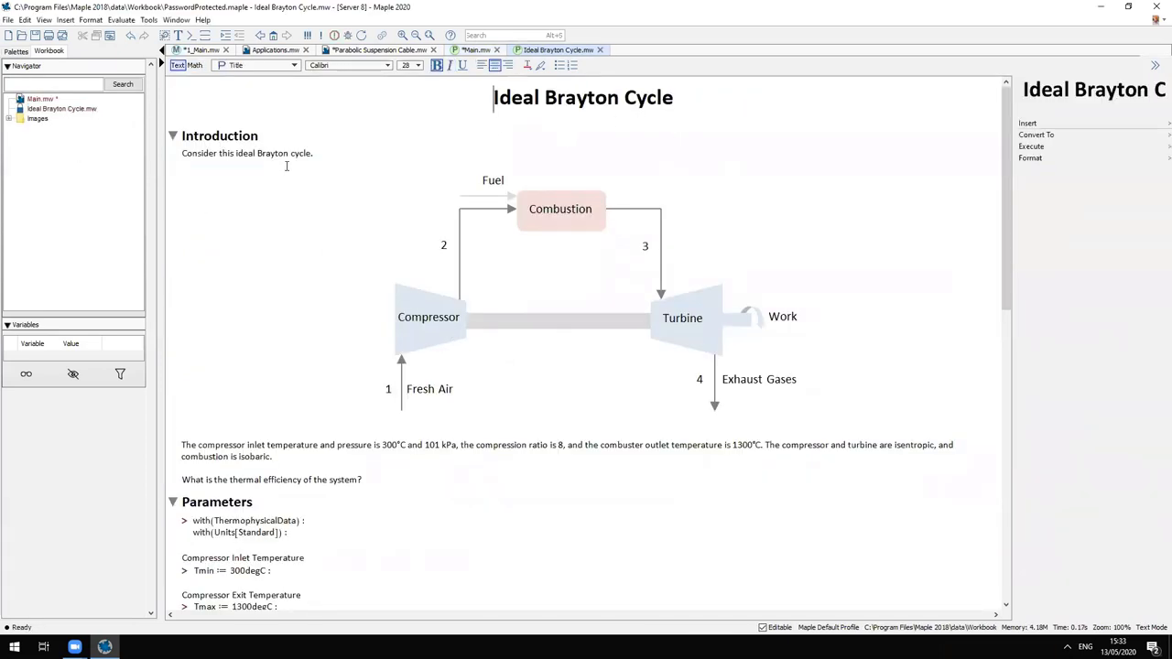
scroll(788, 183, "down", 10)
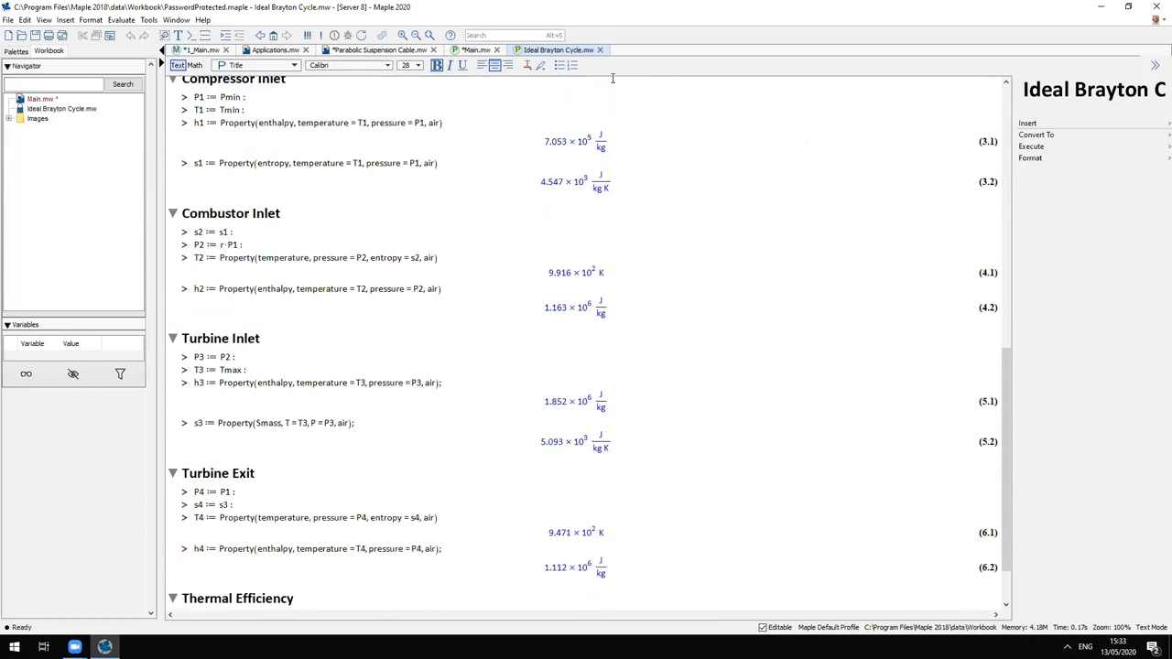
left_click(600, 49)
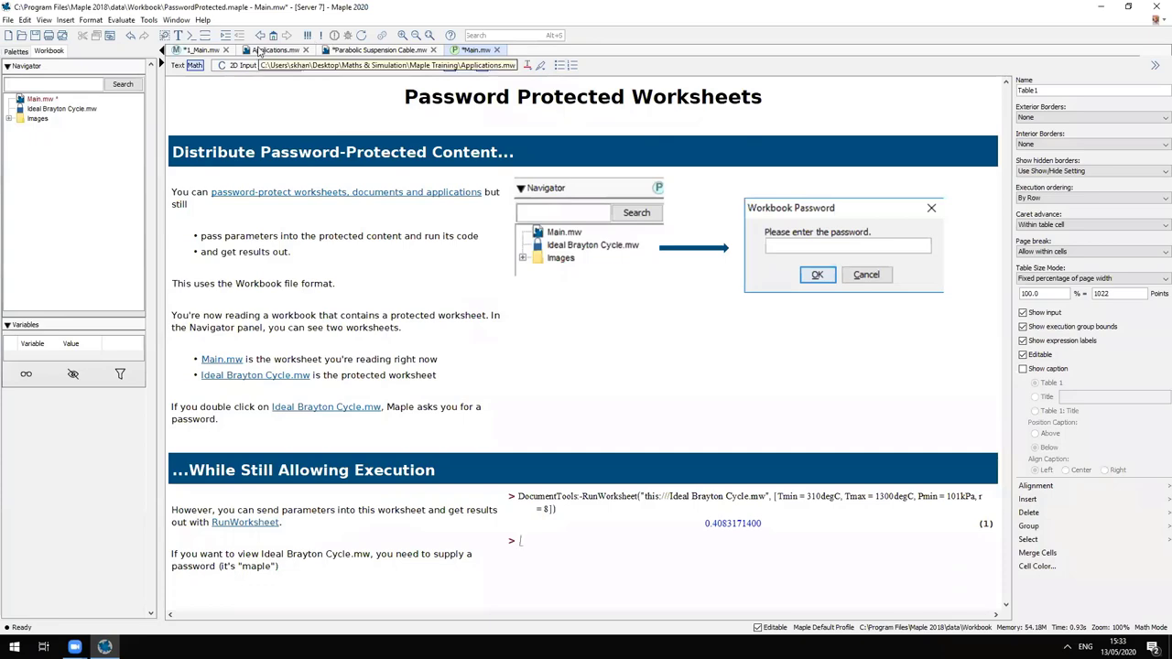
Switch via the Applications.mw tab back to the 1_Main.mw training page
left_click(261, 51)
left_click(200, 52)
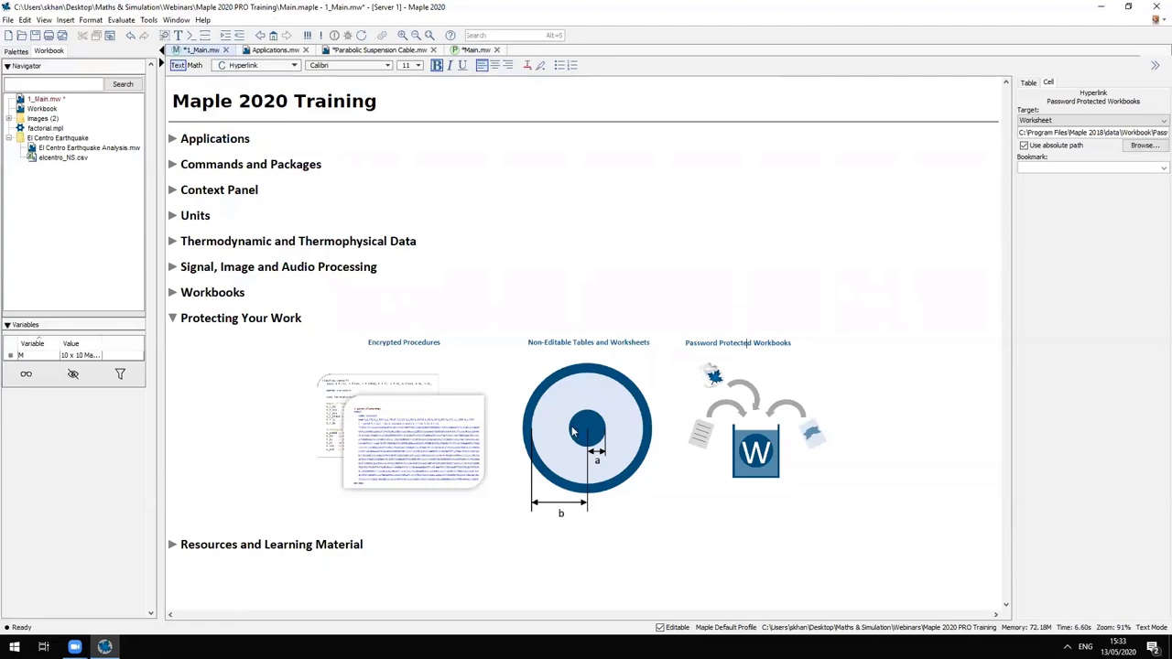
Open the Non-Editable Tables coaxial cable app, allowing it to autoexecute
left_click(579, 352)
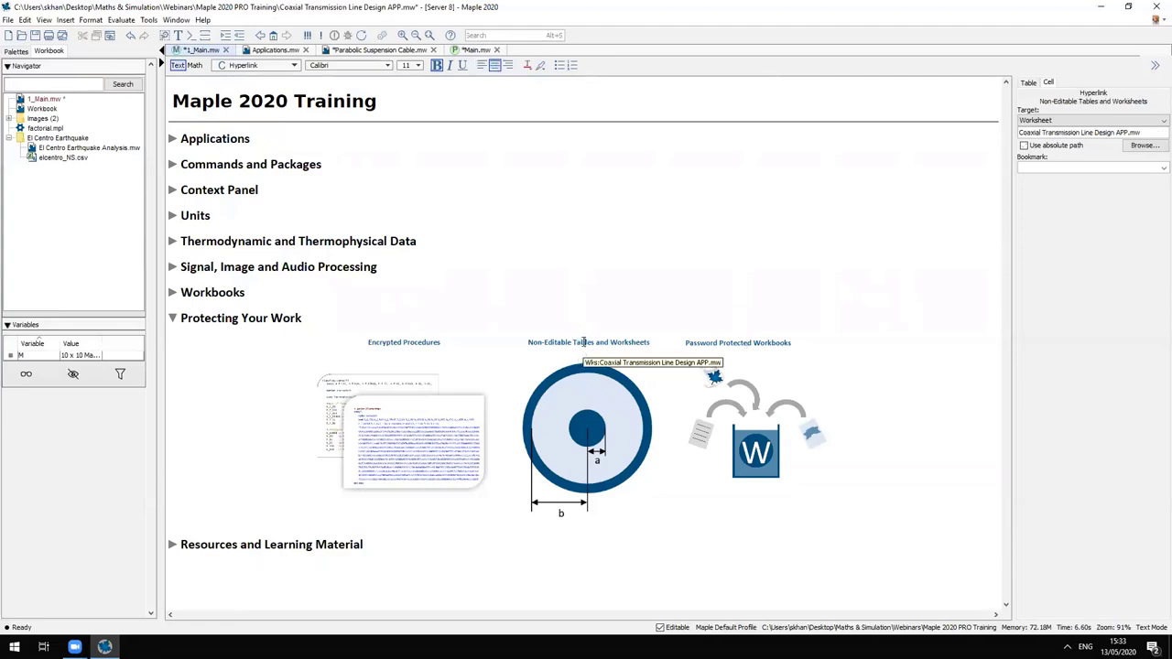
left_click(570, 334)
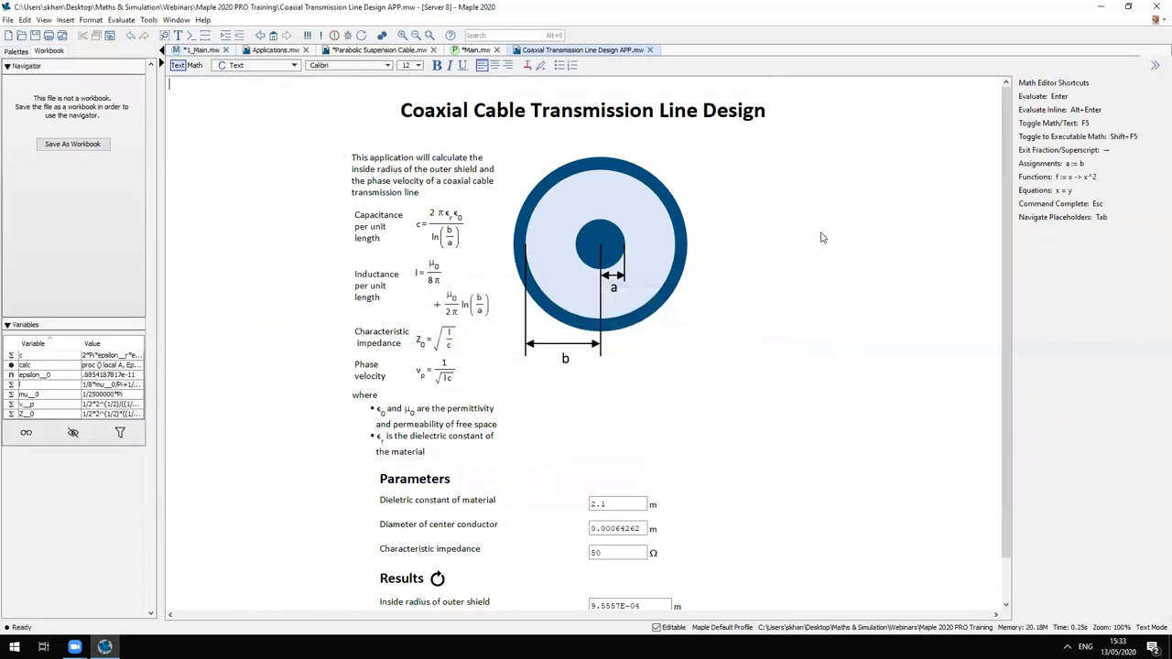
scroll(821, 266, "down", 1)
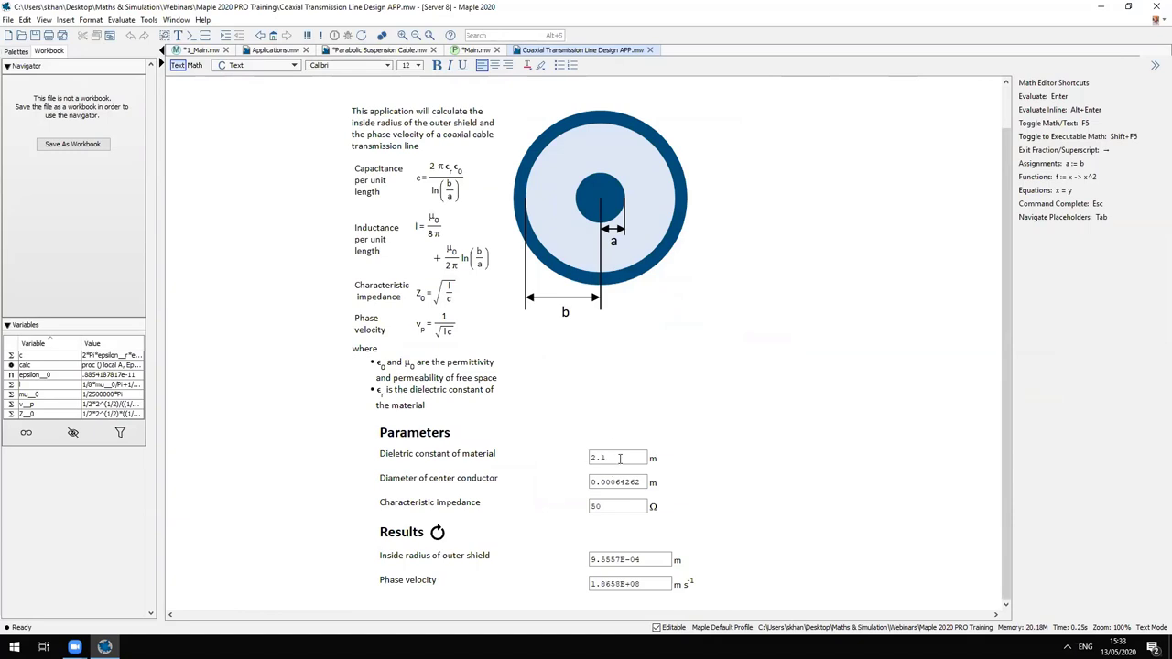
Set dielectric constant 2.2 and impedance 45, recompute the results, and turn off editing
left_click_drag(618, 452, 573, 455)
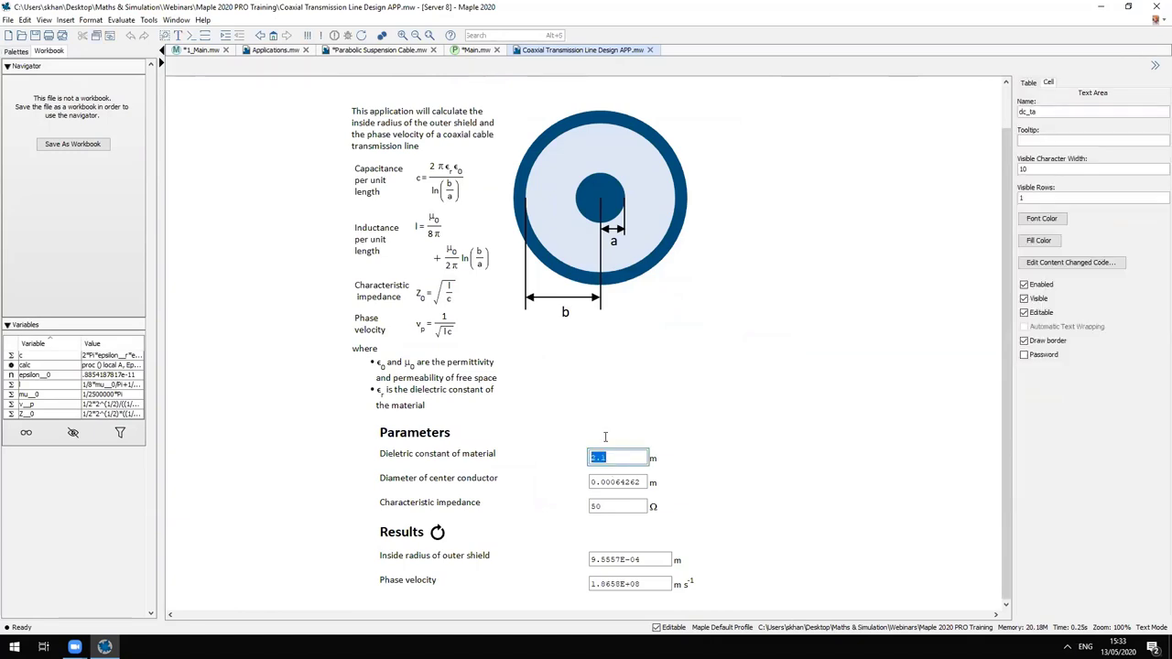
type("2.2")
double_click(610, 506)
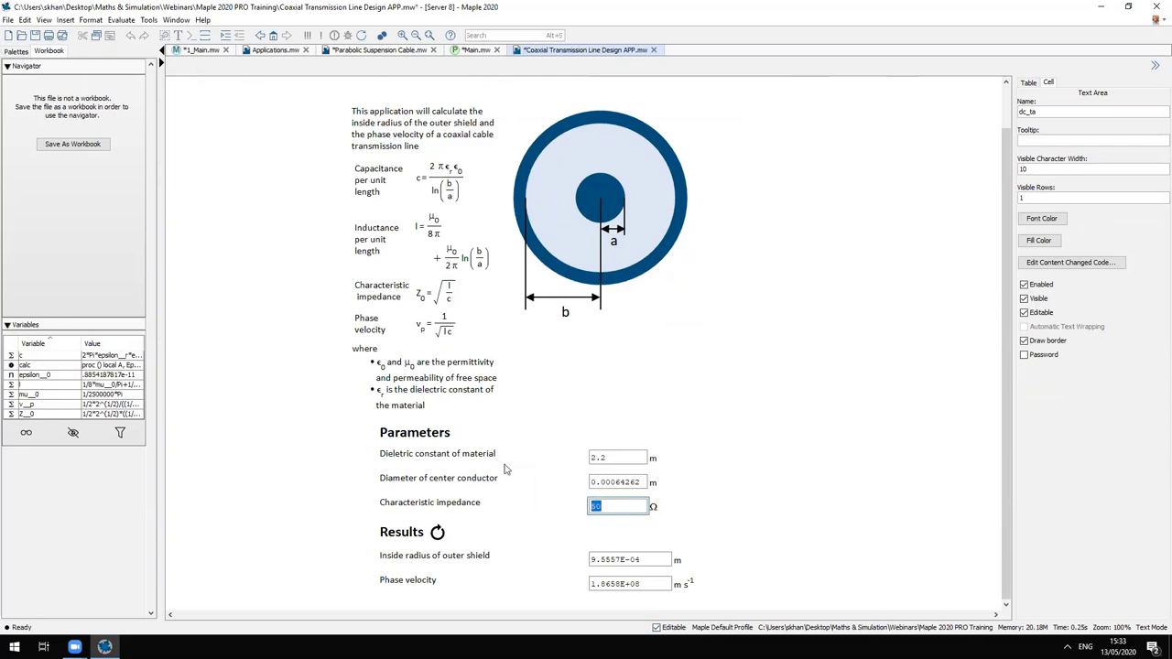
type("45")
left_click(438, 535)
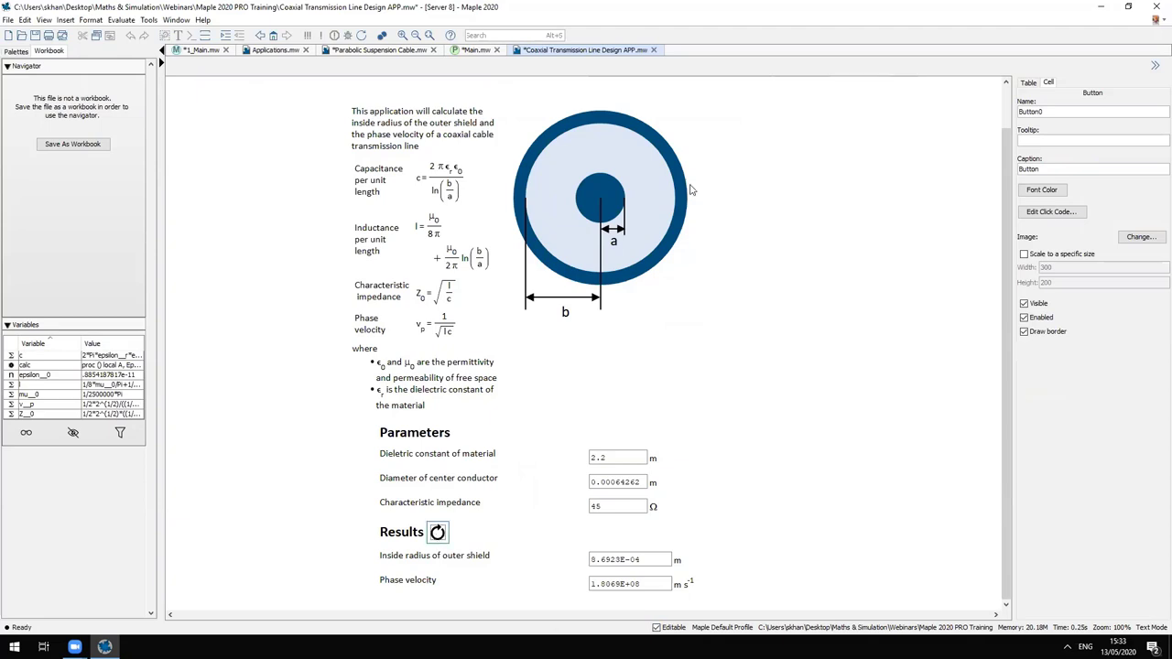
left_click(656, 628)
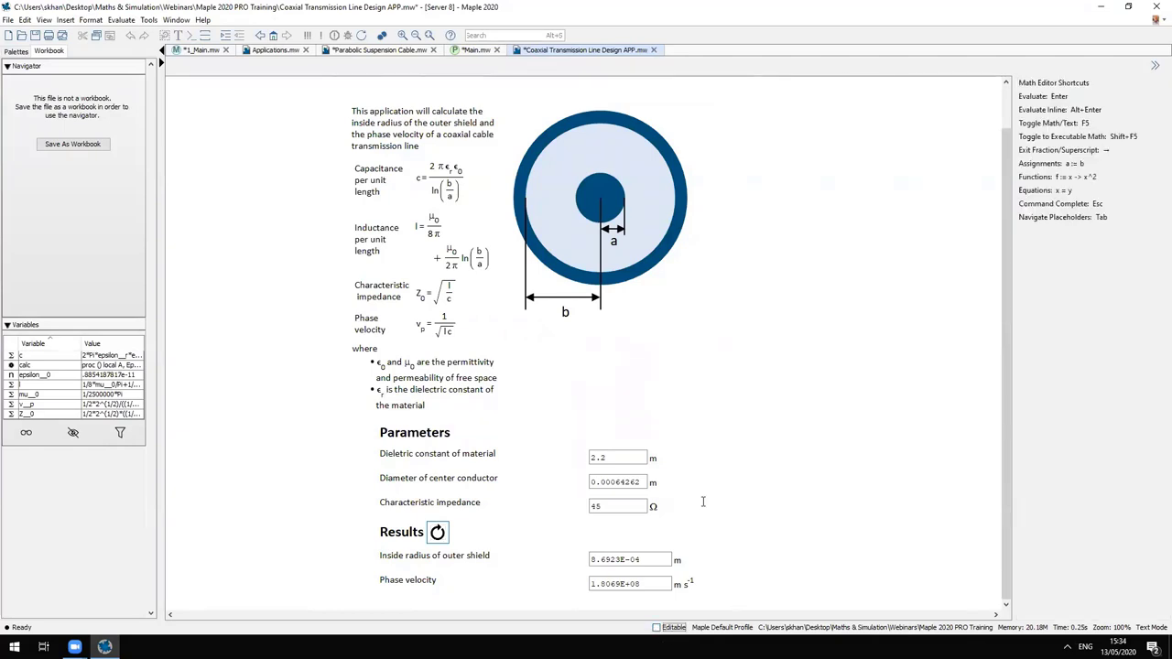
Try selecting and right-clicking the Dielectric constant and Diameter fields
key("space")
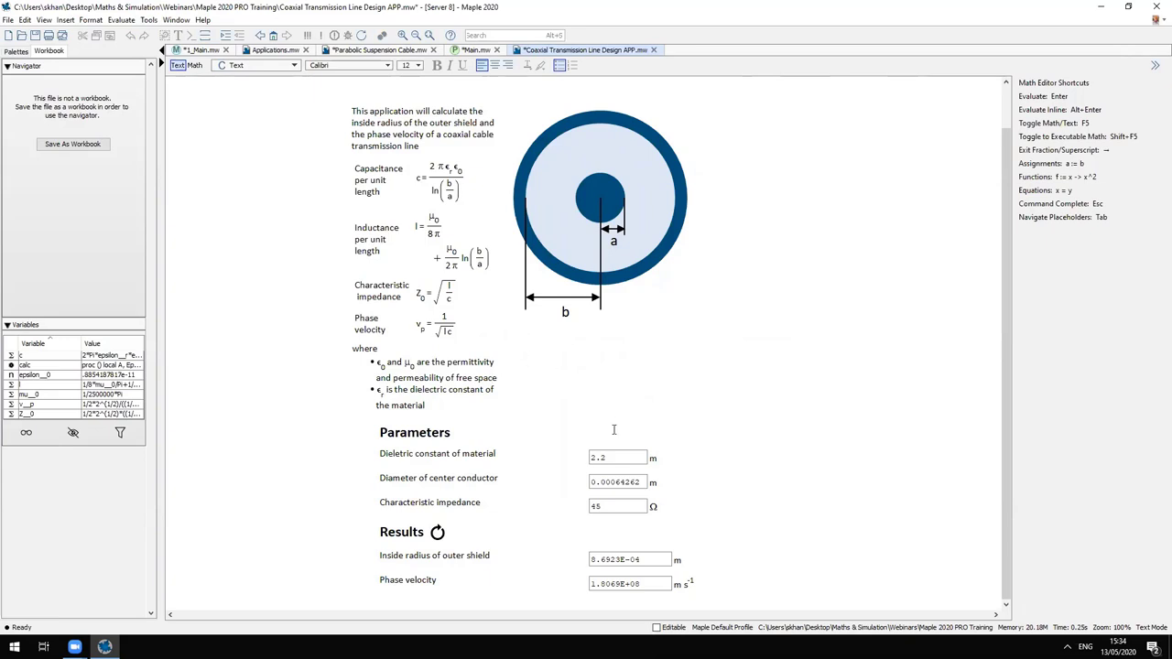
left_click(624, 462)
left_click_drag(624, 462, 621, 478)
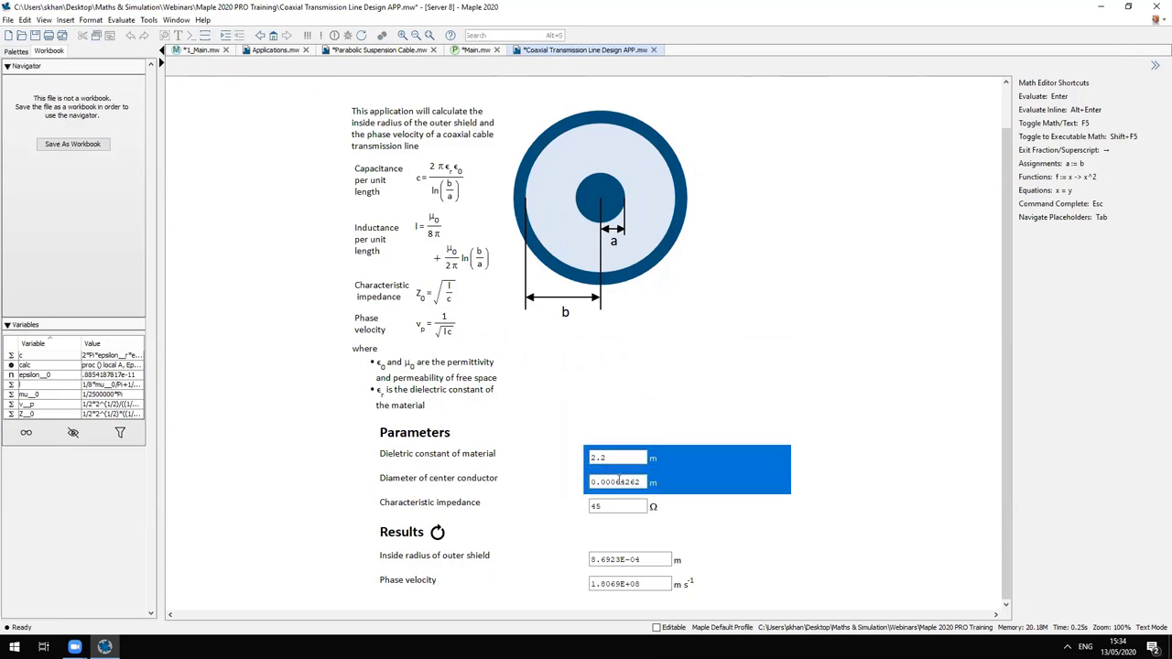
right_click(600, 486)
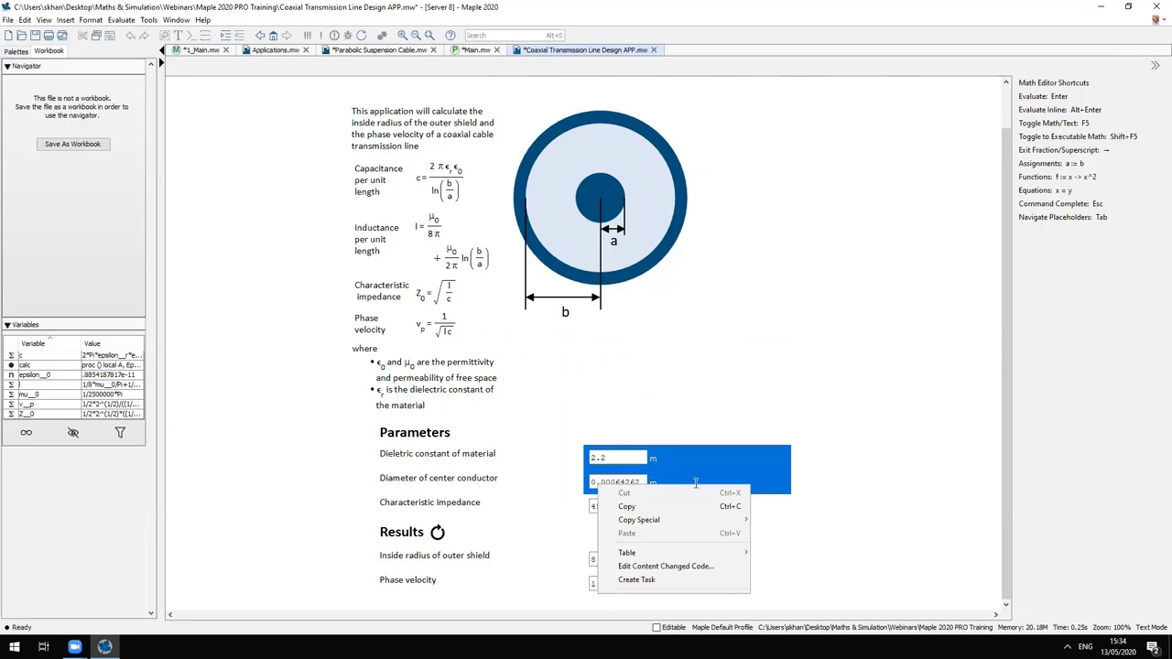
left_click(706, 408)
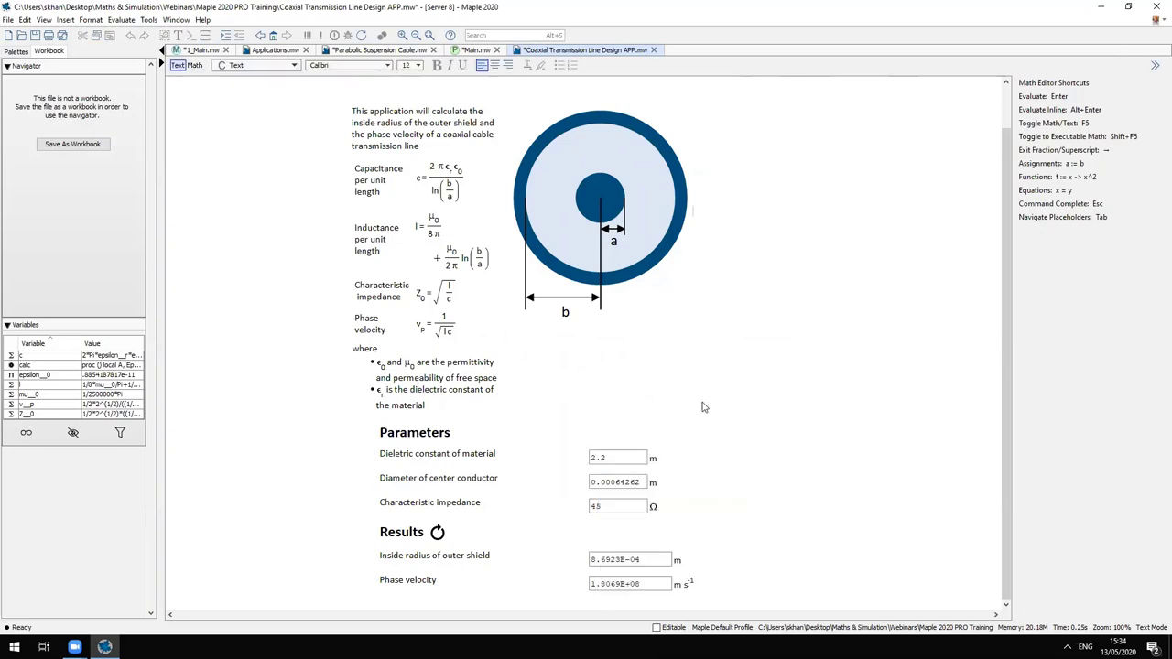
Change the dielectric constant to 2.8, recalculate, and return to the 1_Main page
left_click(605, 457)
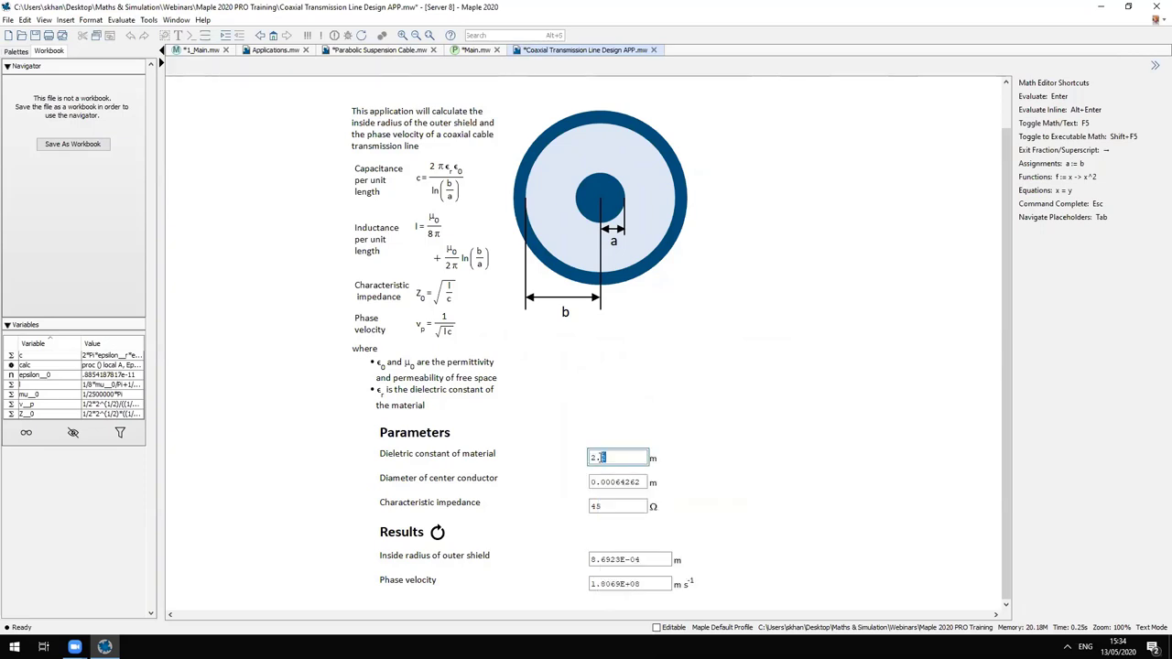
left_click_drag(607, 457, 601, 459)
type("8")
left_click(438, 533)
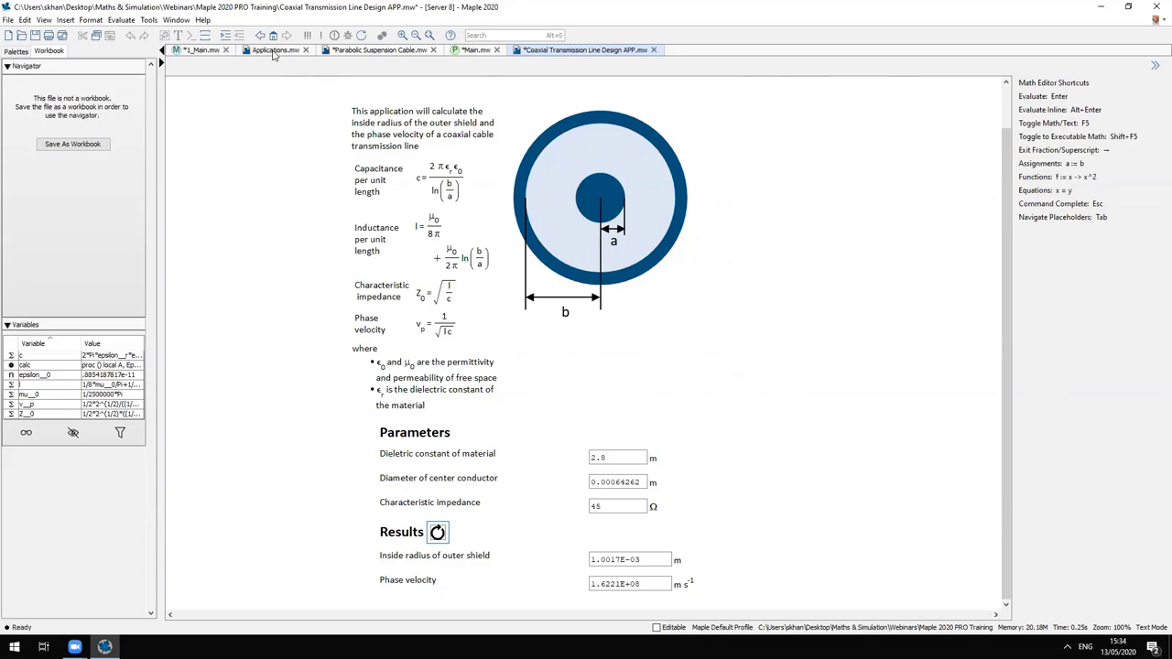
left_click(202, 50)
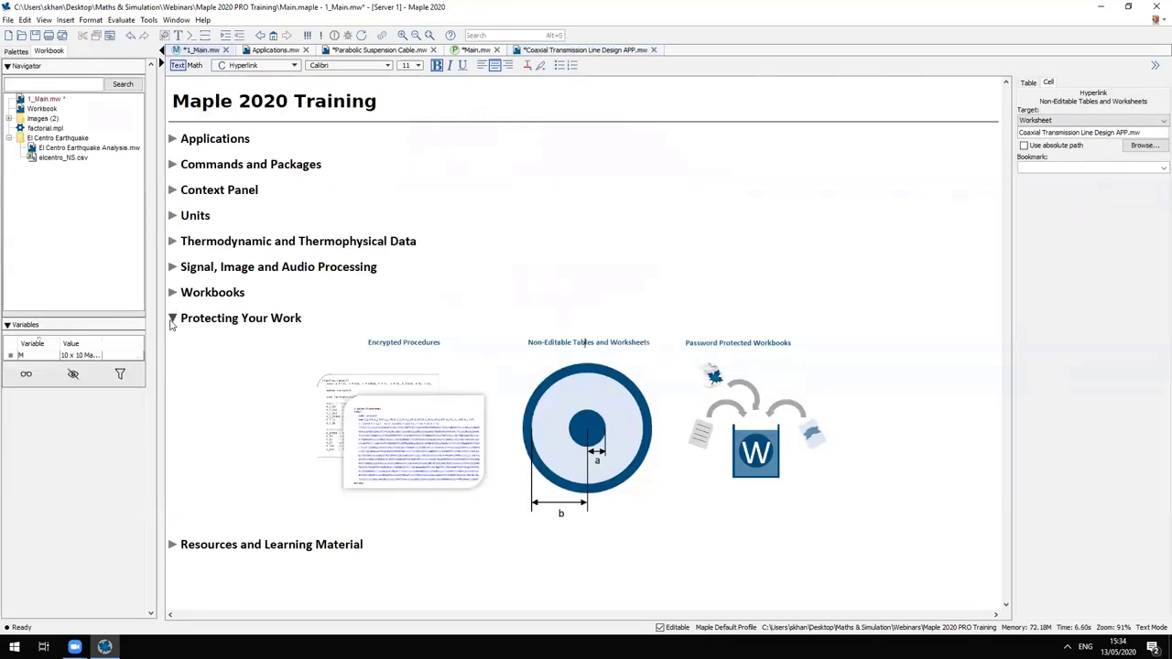
Collapse Protecting Your Work, expand Resources and Learning Material, and open the Application Center website
left_click(172, 319)
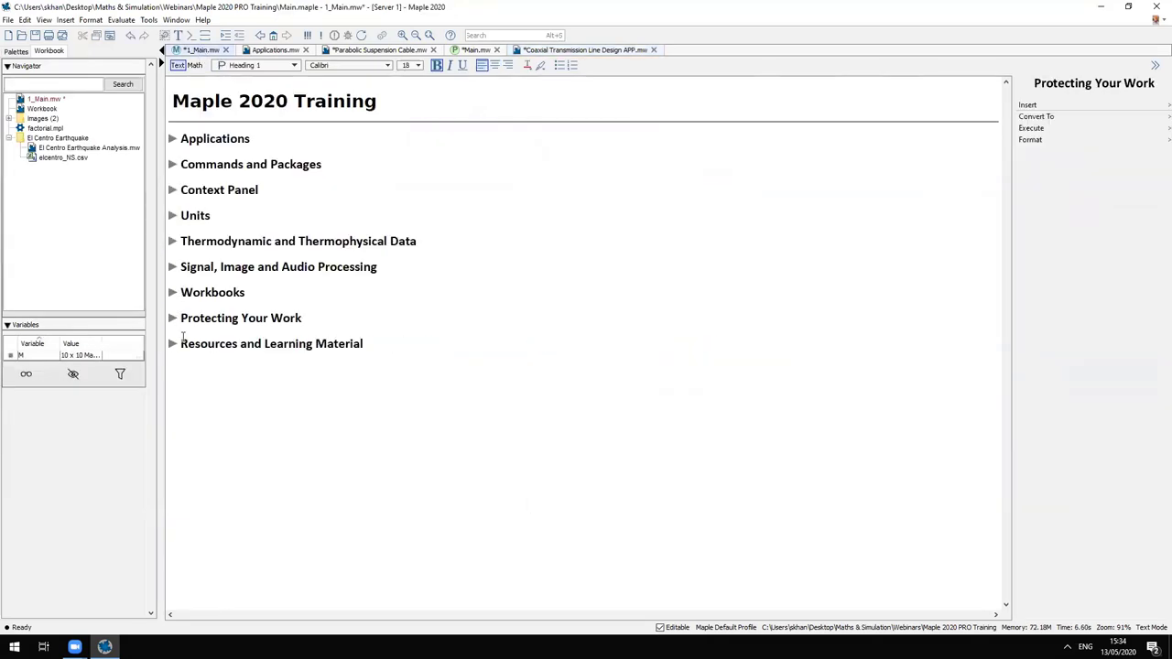
left_click(172, 344)
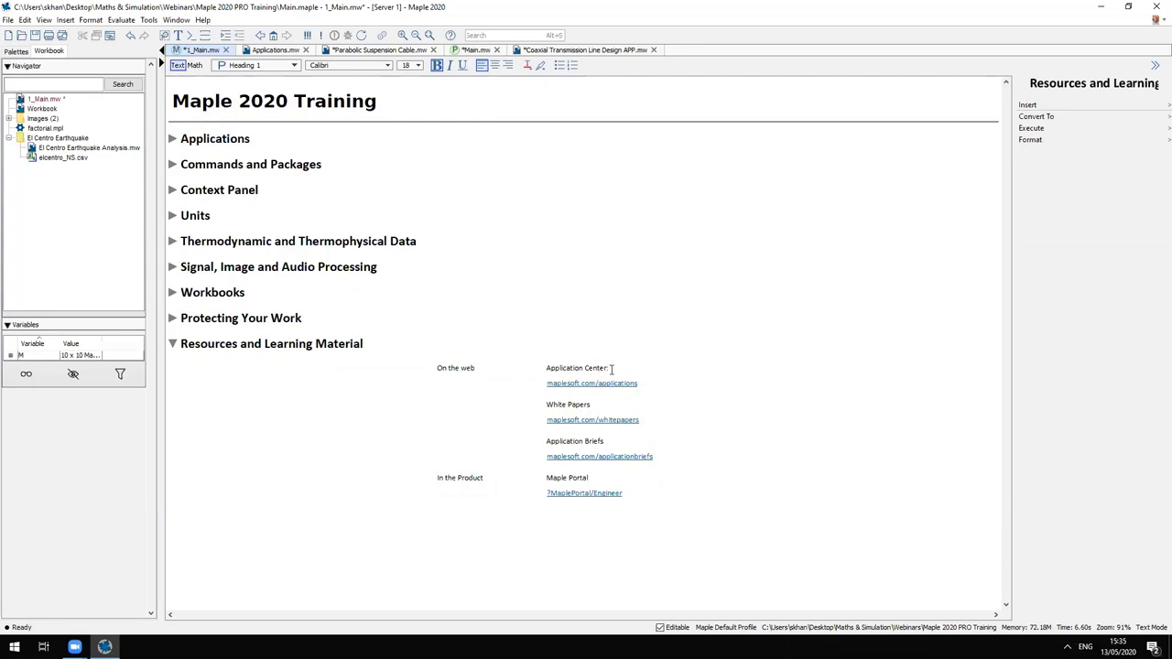
left_click(617, 385)
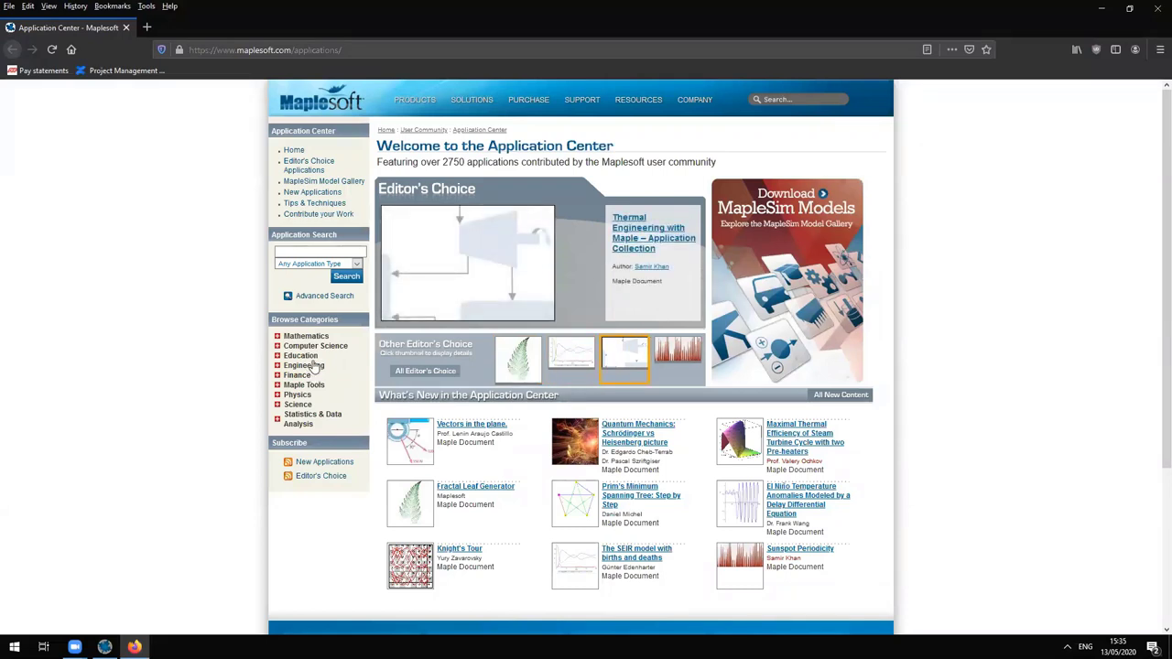
Browse Engineering > Mathematics > Engineering Mathematics applications, then switch back to Maple
left_click(312, 365)
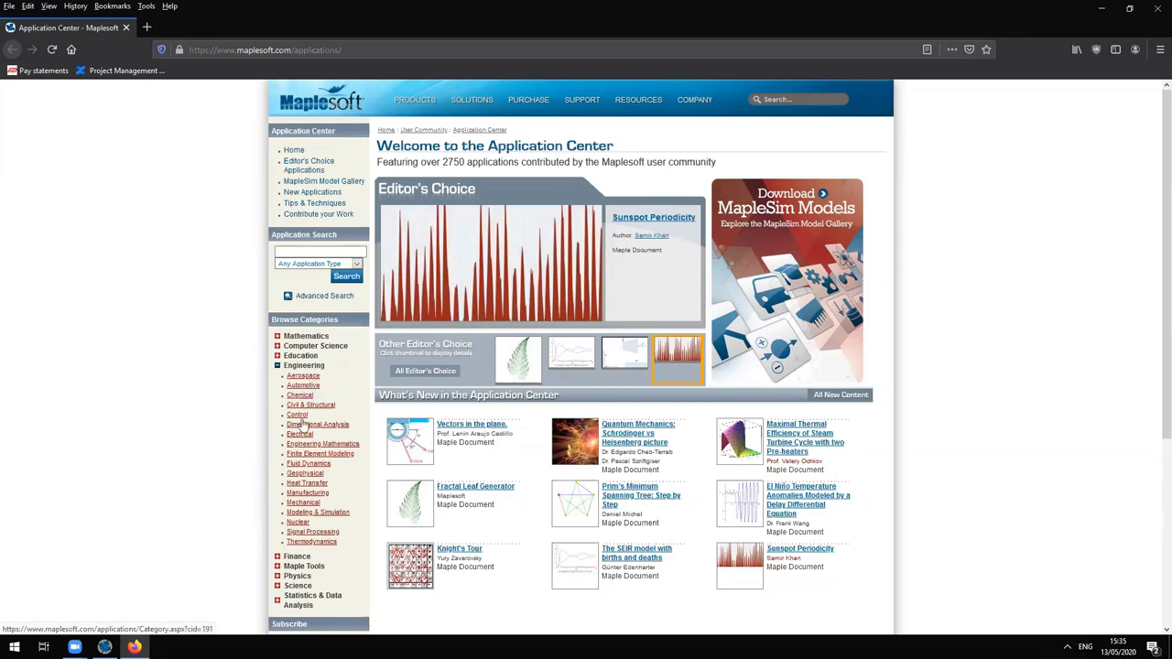
left_click(303, 338)
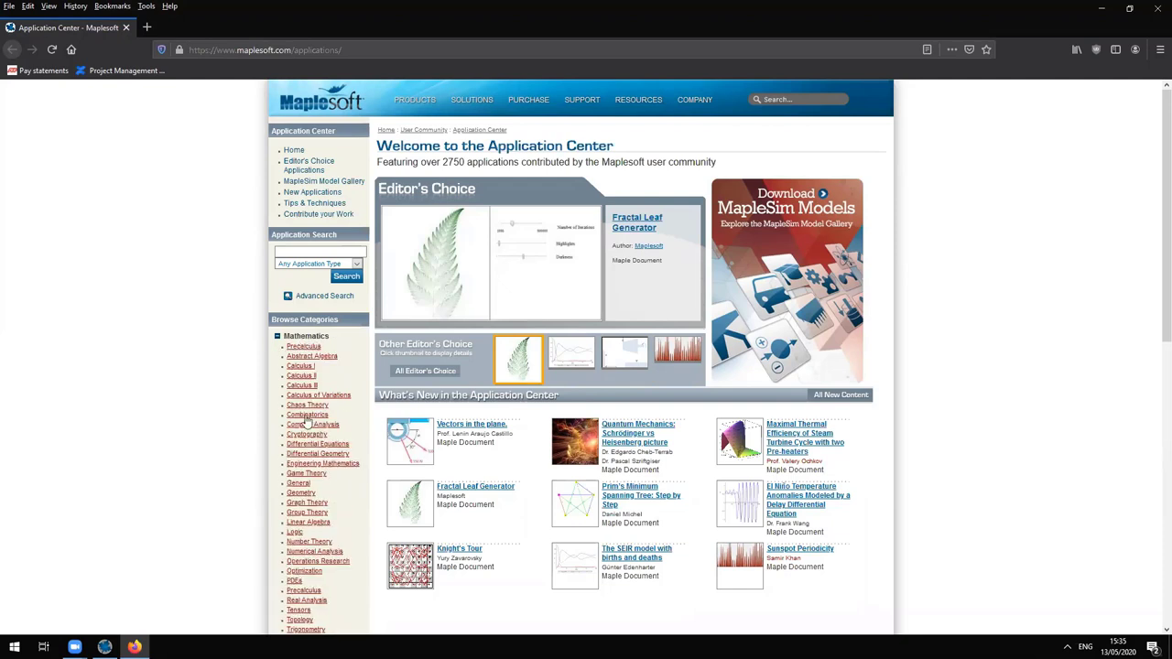
left_click(335, 470)
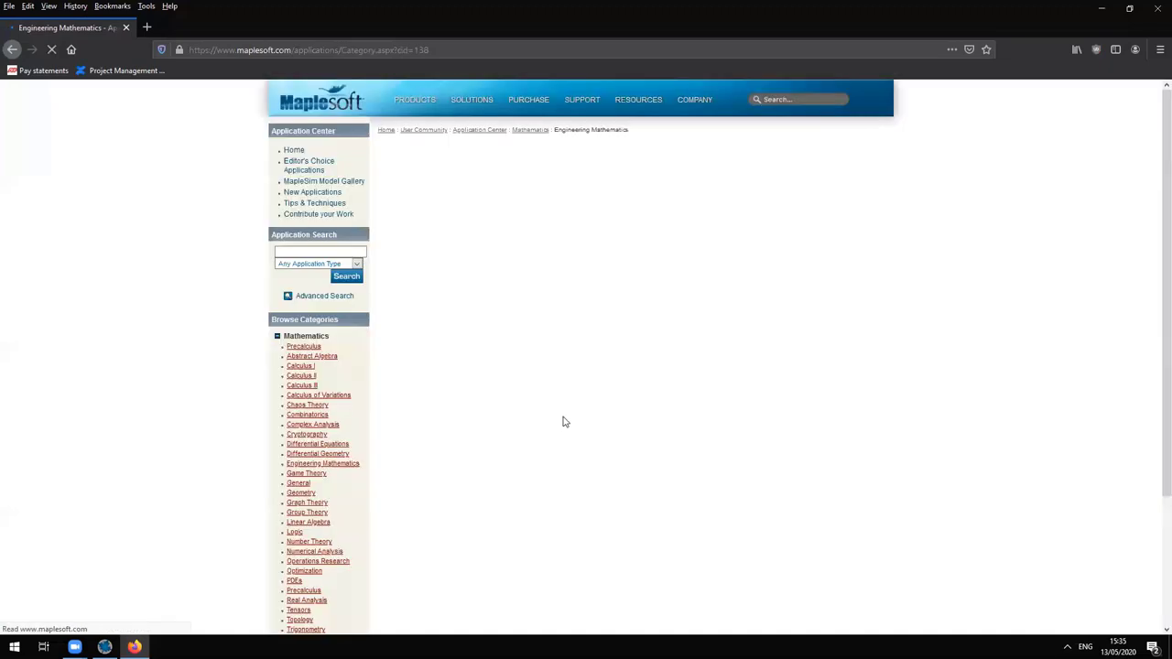
scroll(789, 536, "down", 3)
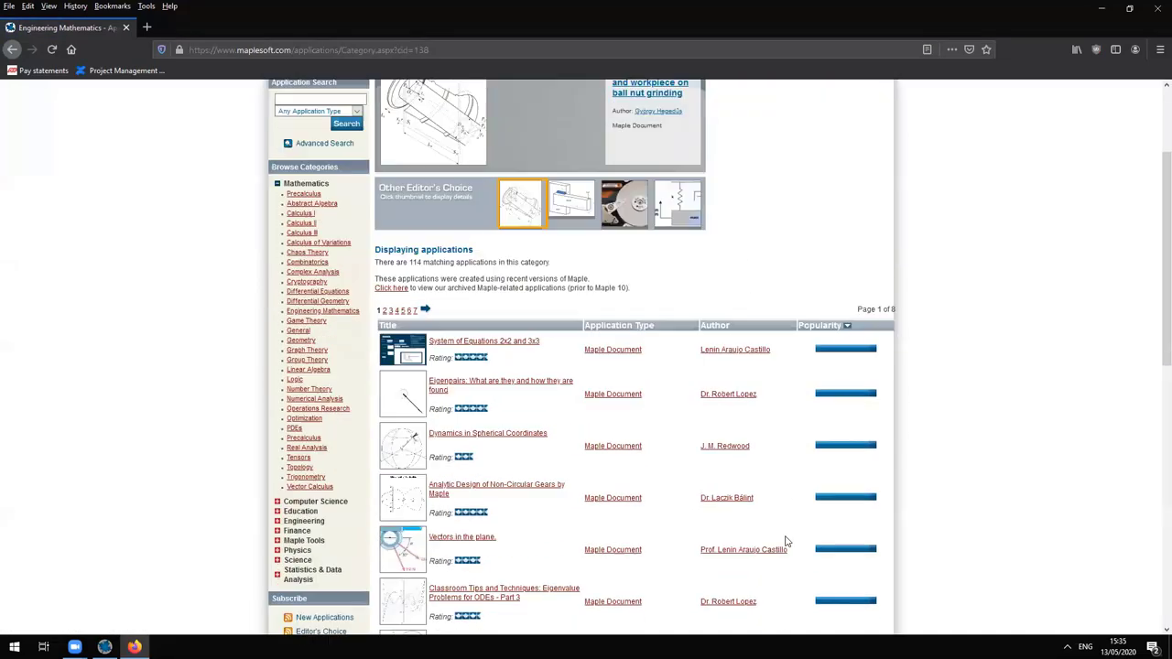
scroll(785, 541, "down", 2)
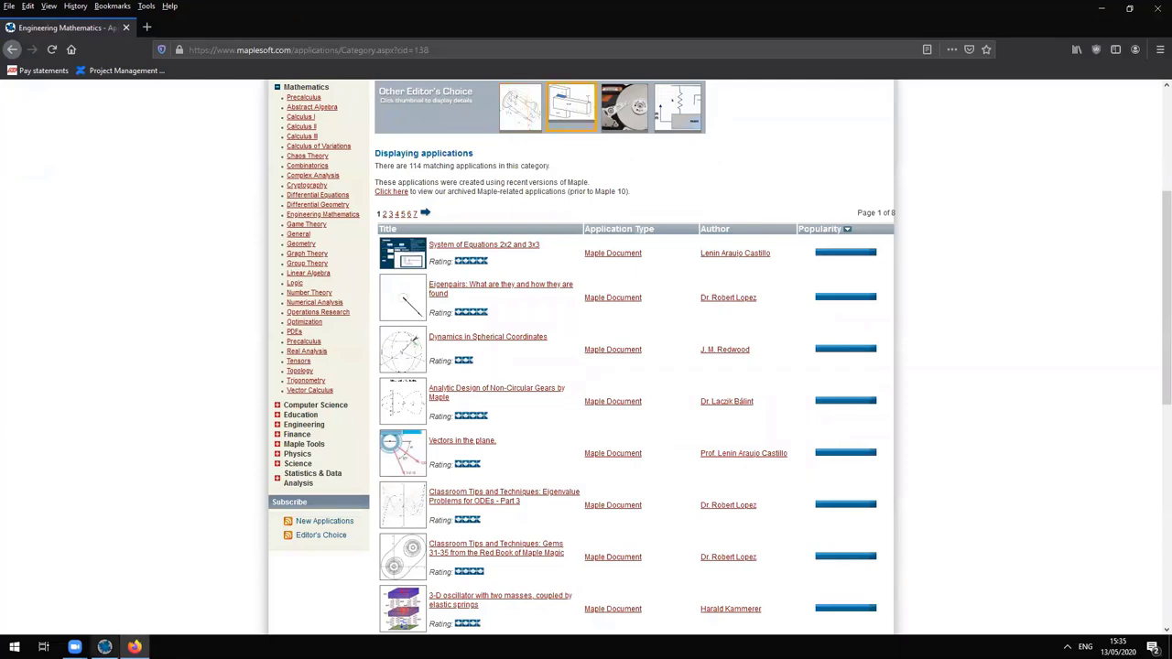
left_click(104, 646)
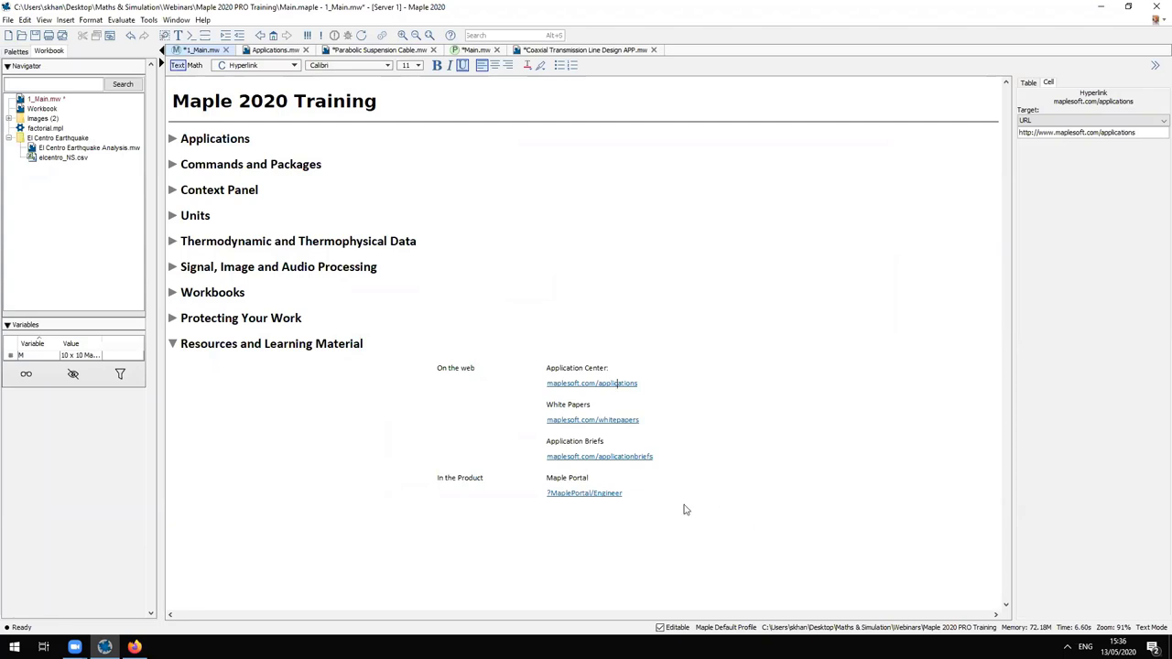
Minimize the browser and move to the empty line below the Resources links
left_click(583, 493)
key("alt+Tab")
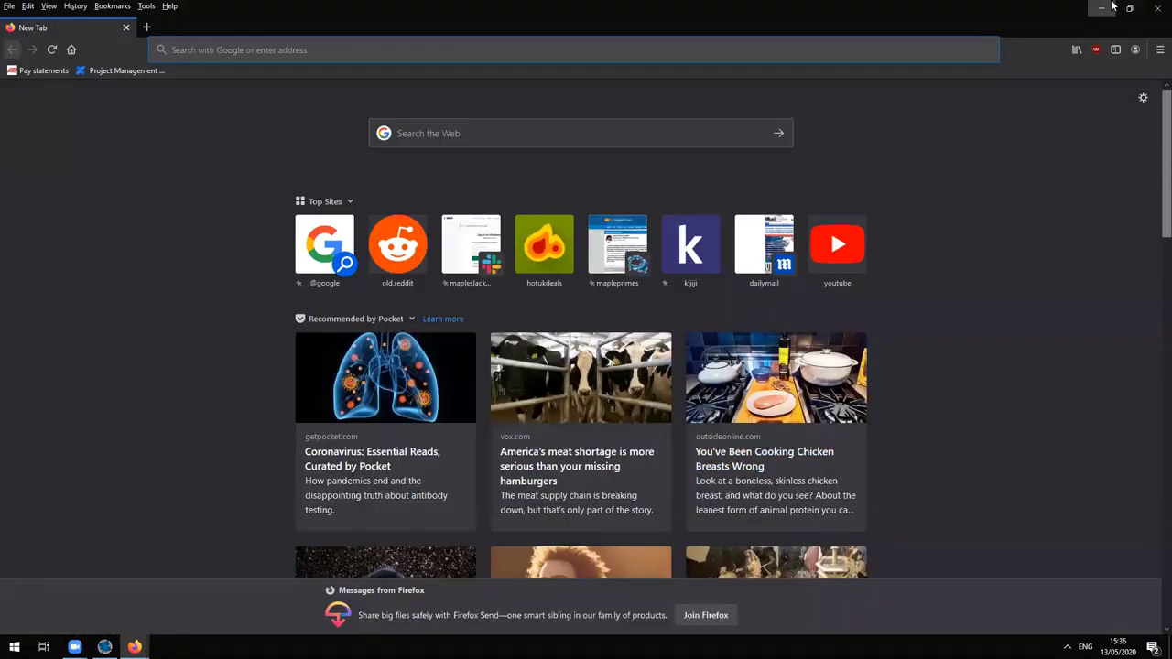
left_click(1110, 7)
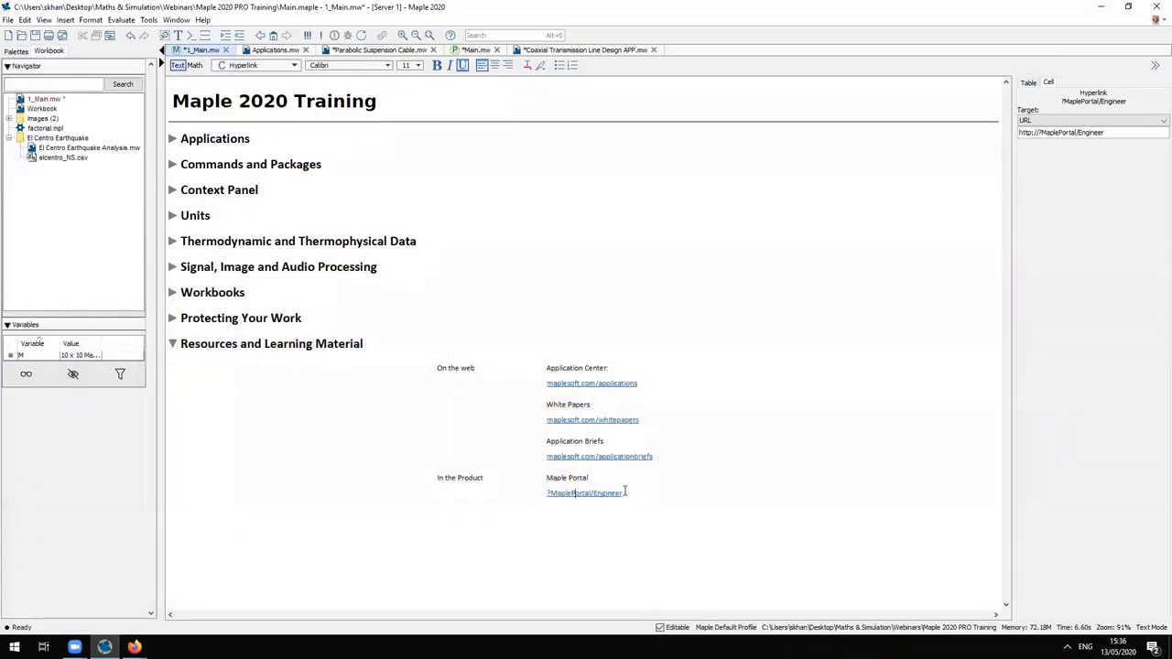
left_click(619, 519)
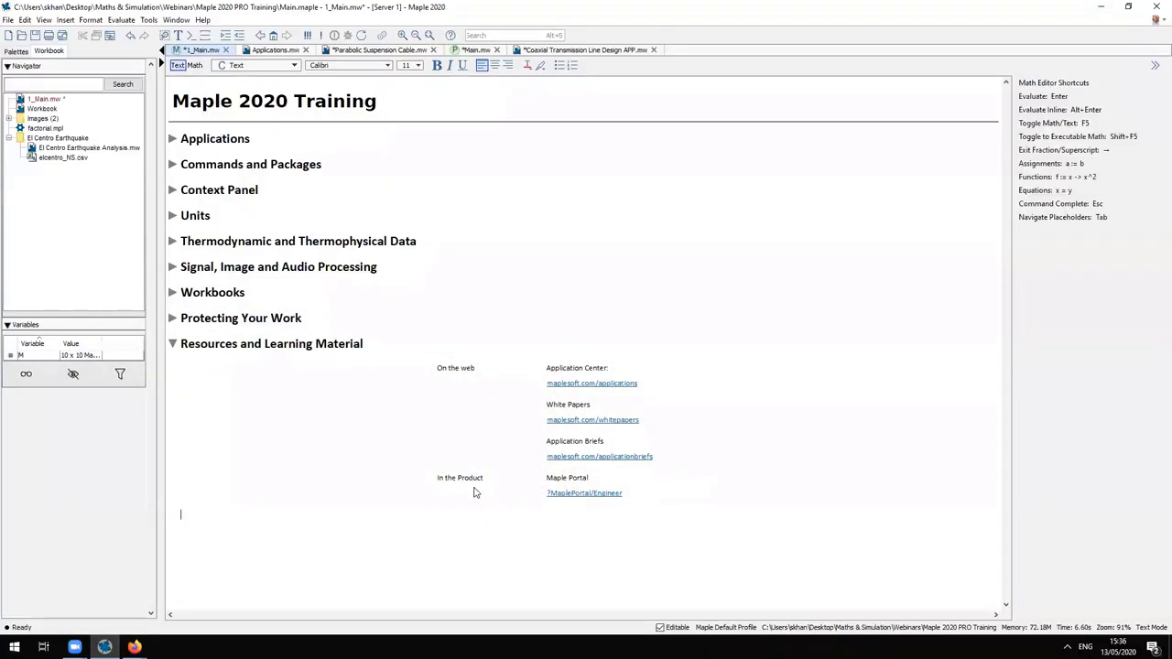
Insert a math input block and run ?MaplePortal/Engineer
left_click(91, 19)
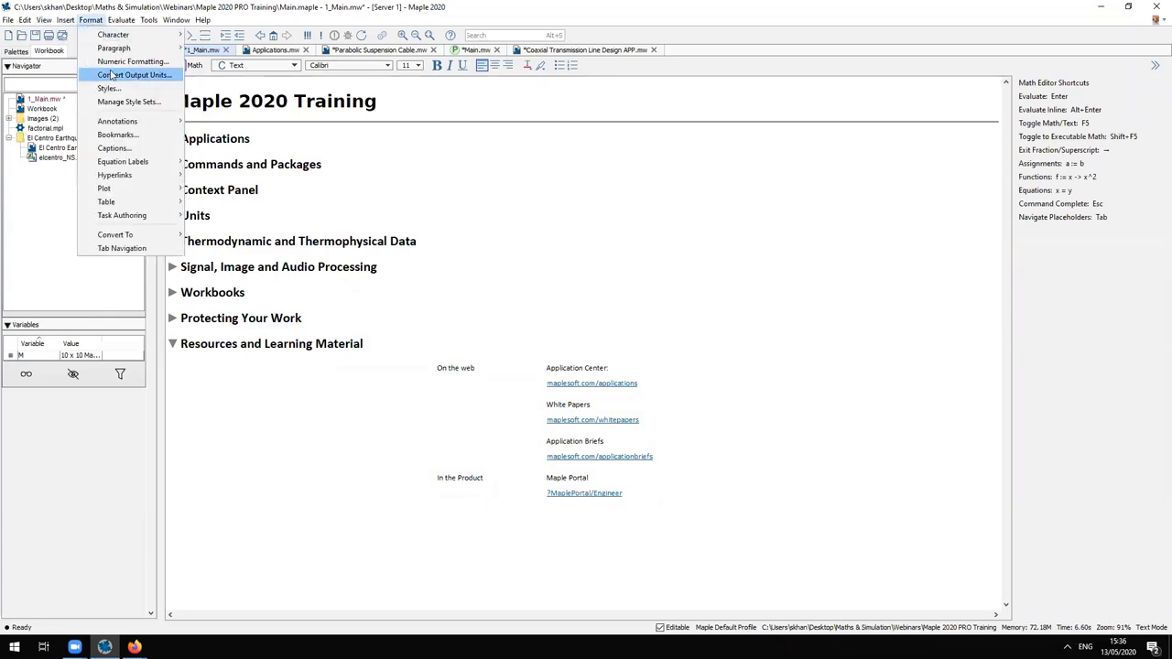
mouse_move(7, 19)
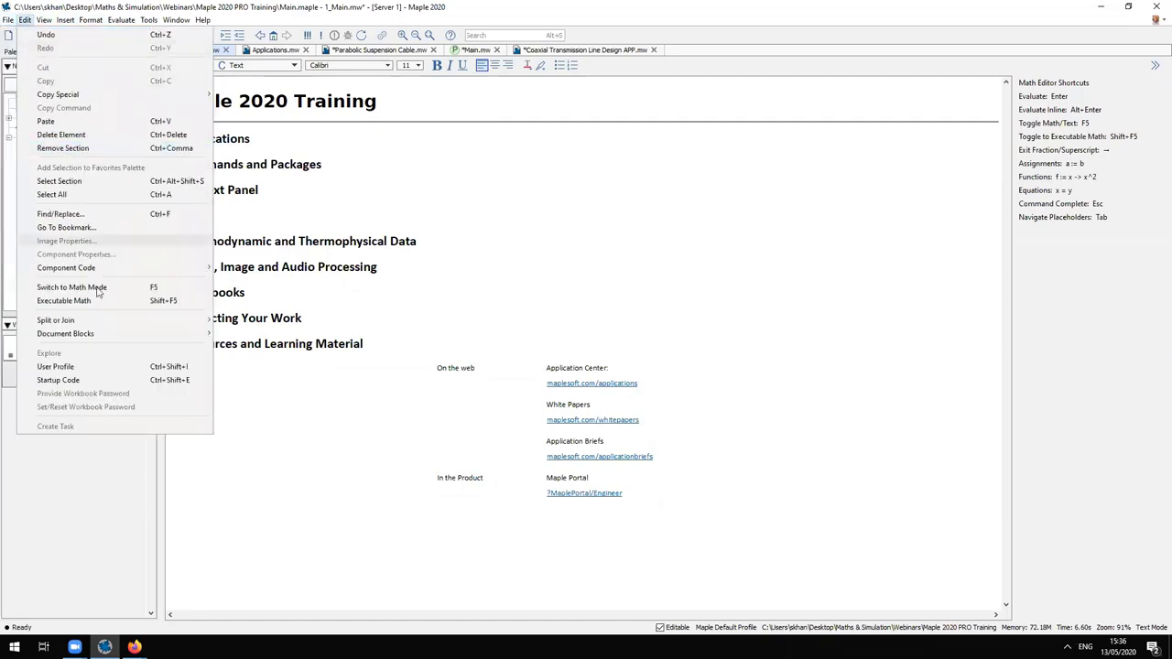
mouse_move(140, 335)
left_click(236, 336)
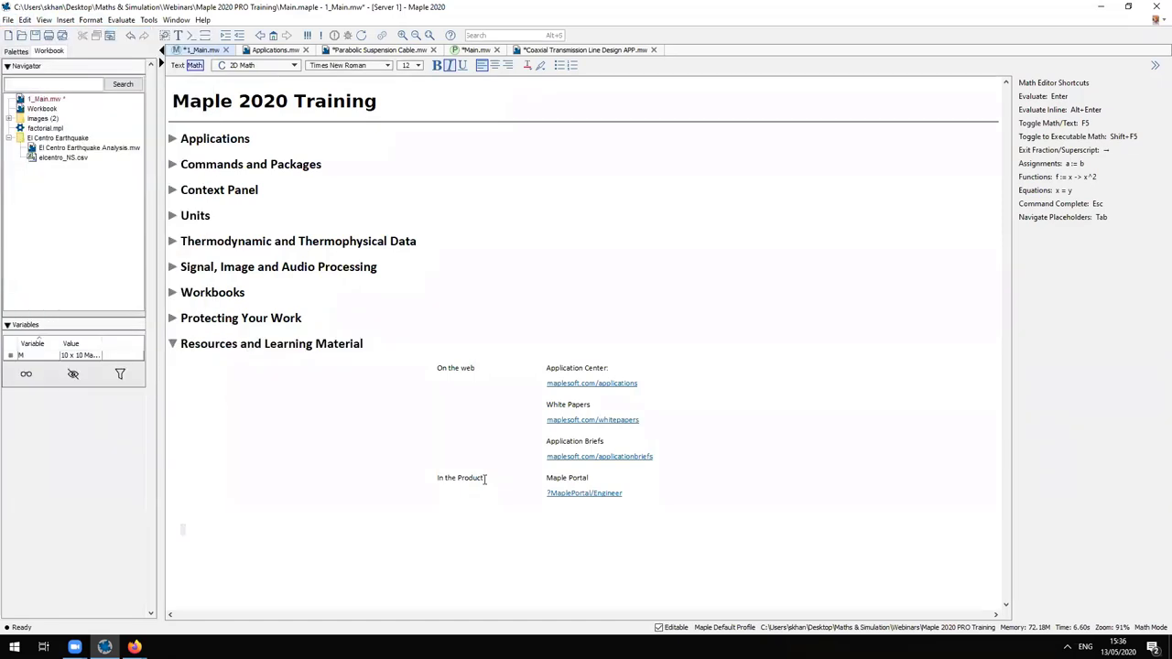
type("?MaplePortal/Engineer")
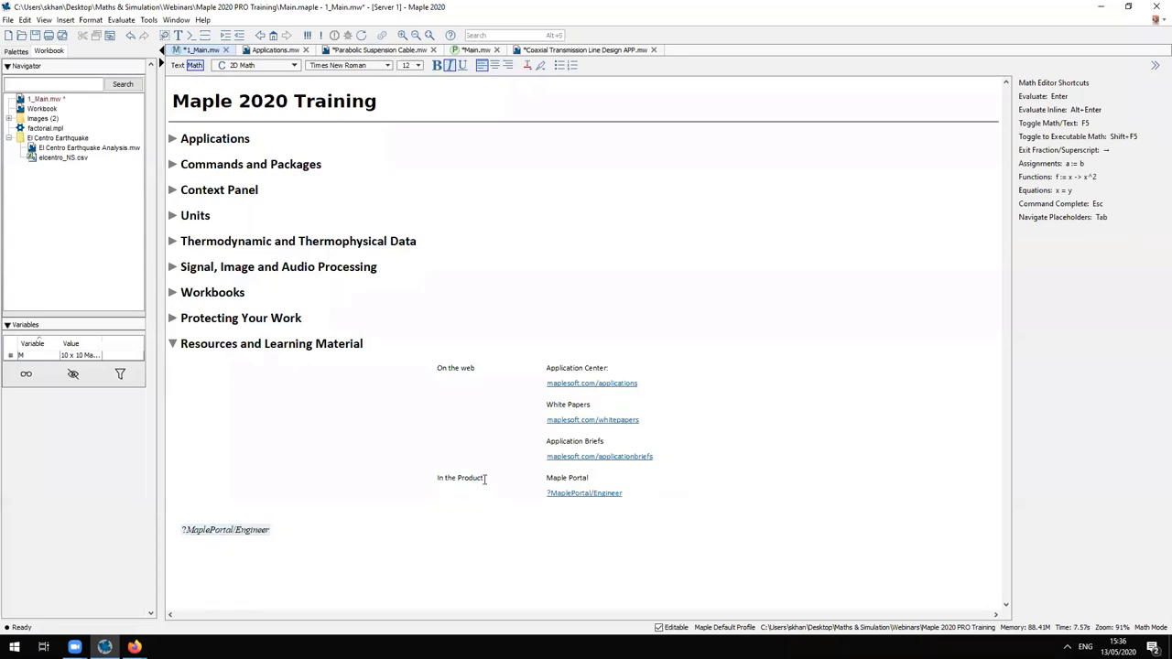
key("Return")
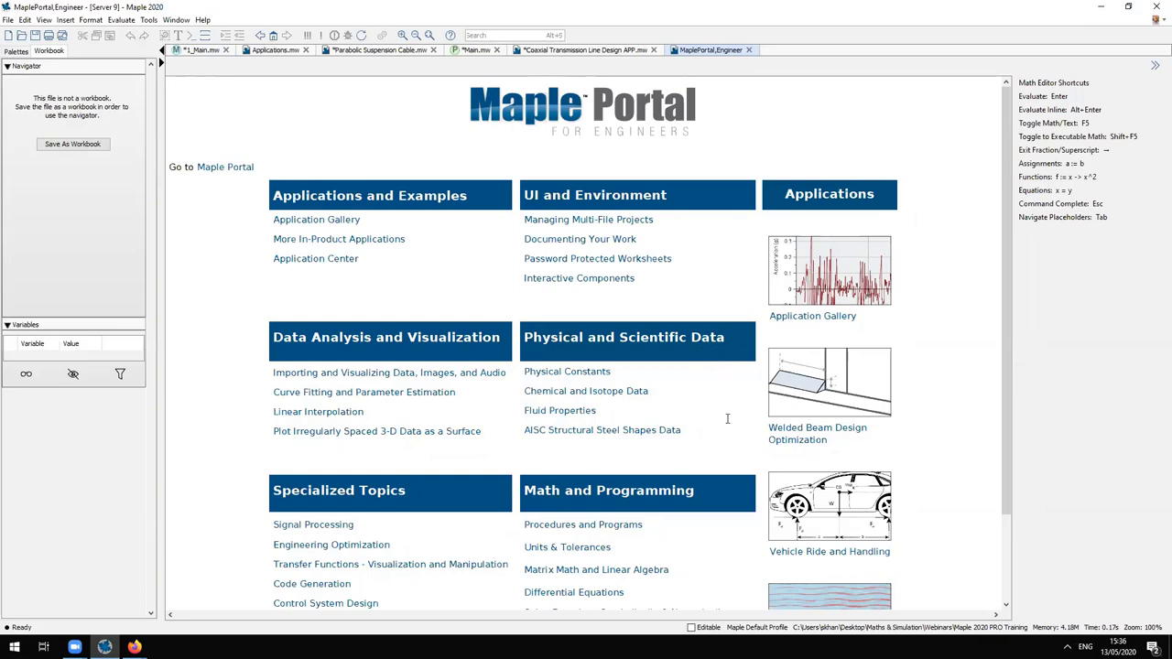
Open the Application Gallery and expand the Hydraulic Engineering and Signal Processing categories
scroll(829, 441, "down", 3)
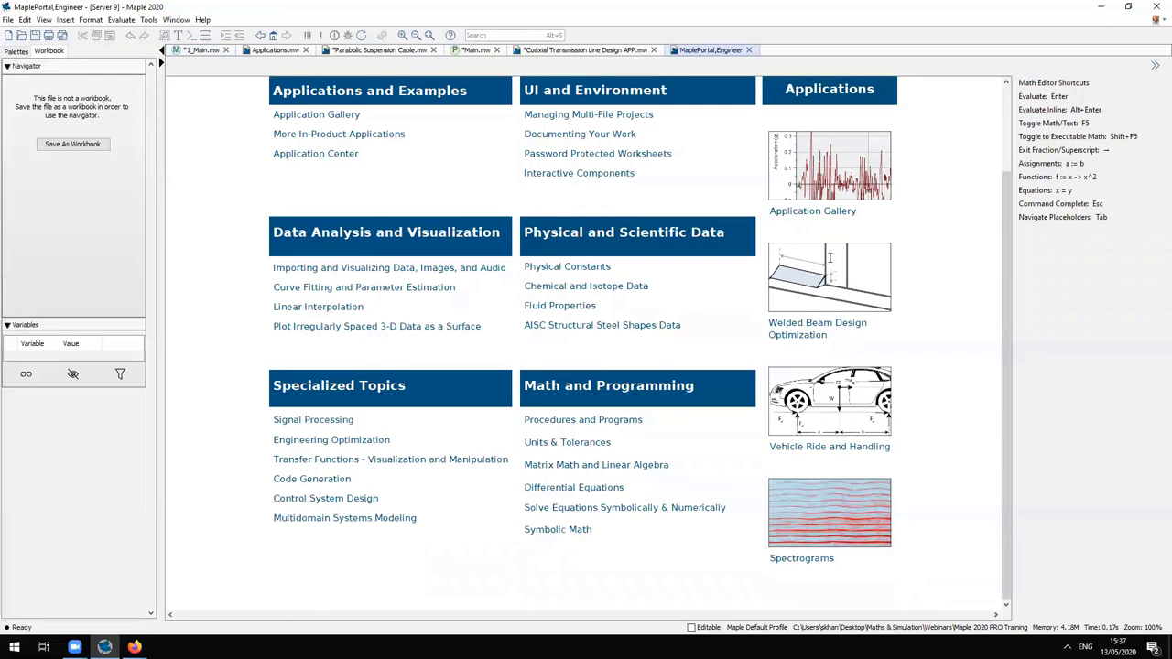
left_click(834, 213)
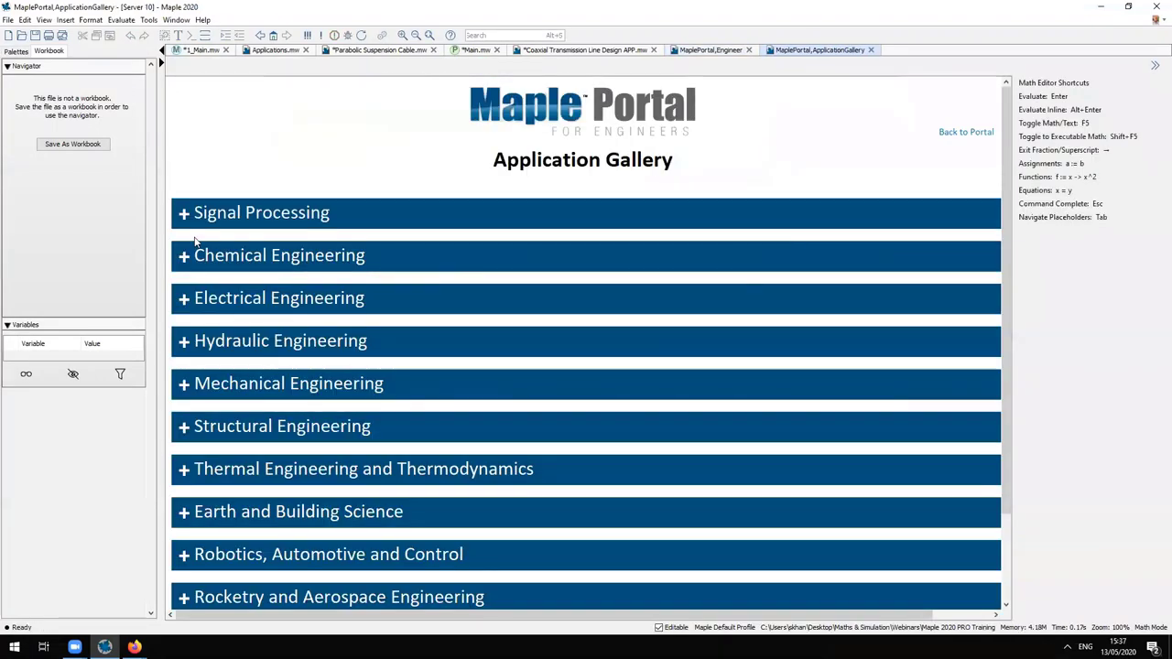
left_click(192, 345)
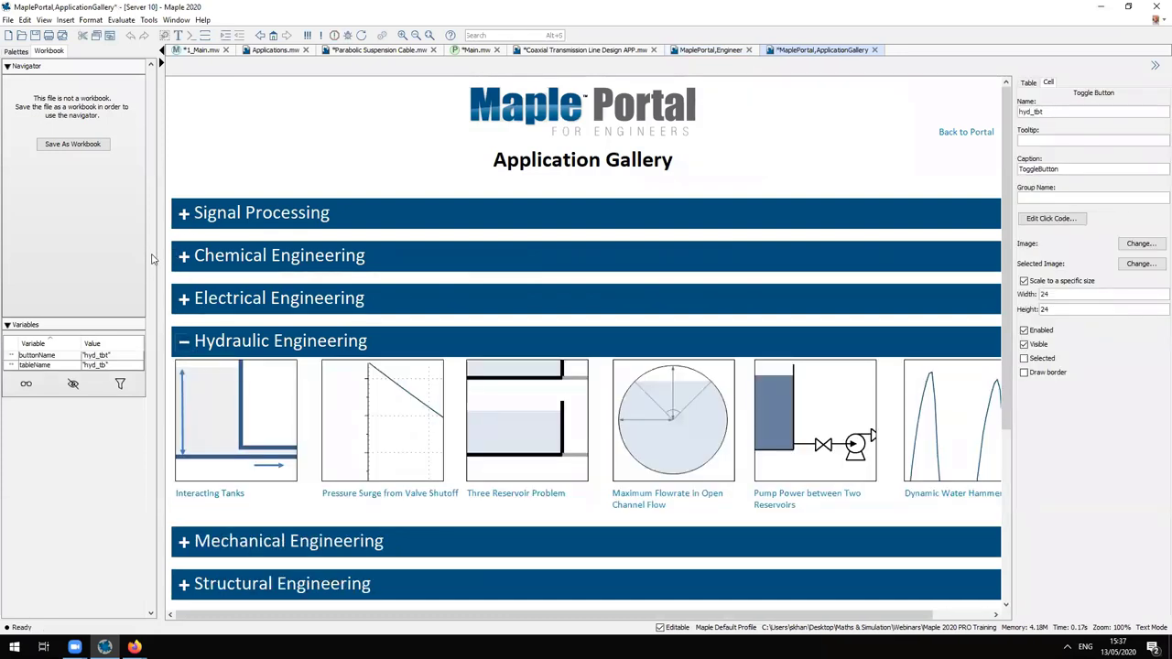
left_click(187, 214)
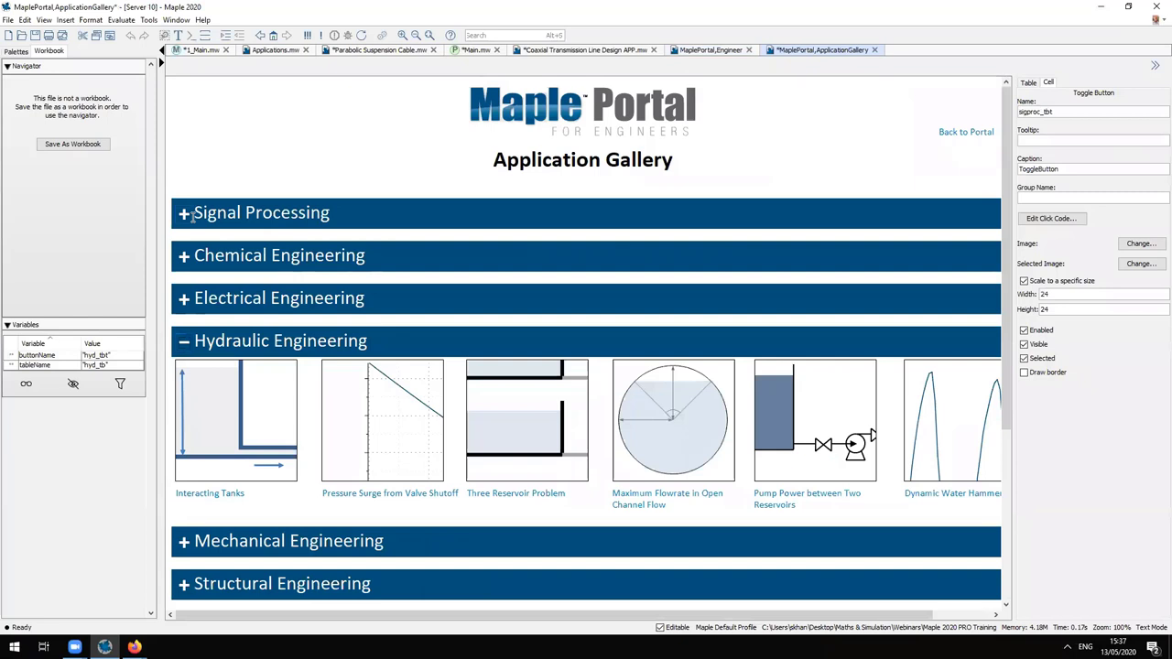